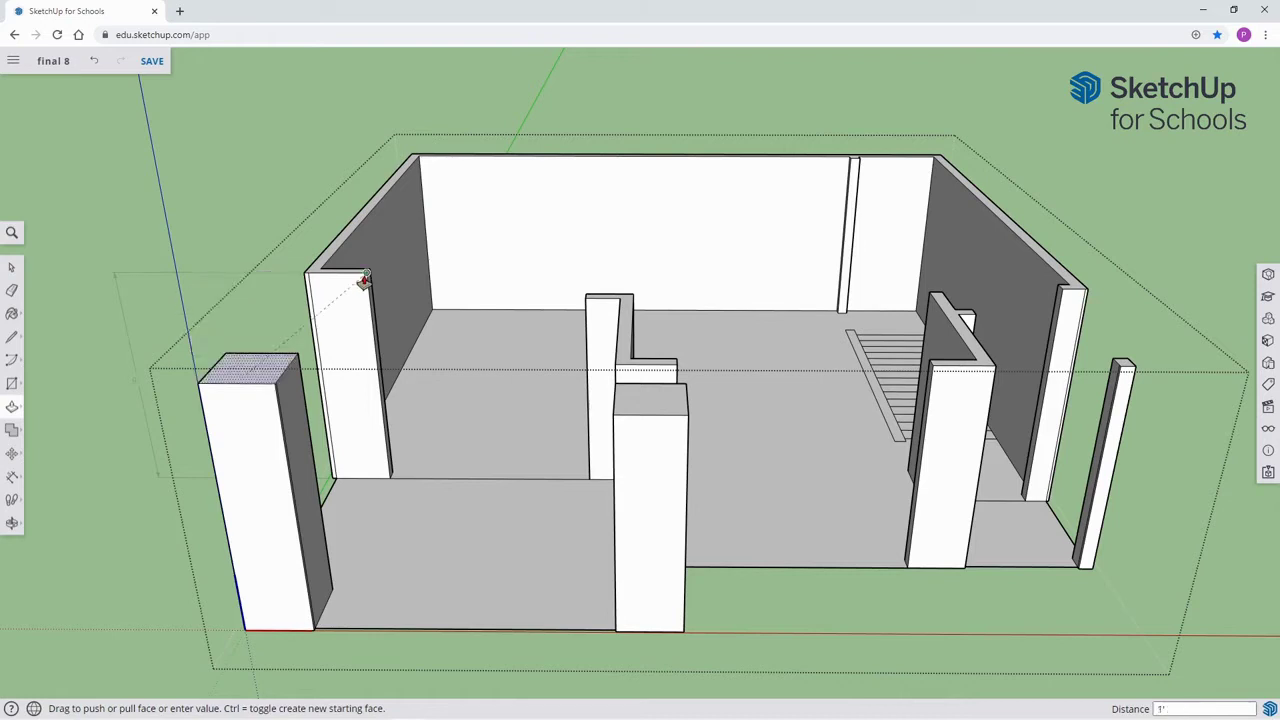
Push/Pull the tops of the front-left pillar and the L-shaped middle wall up 1' to match the outer wall's height.
{"action": "left_click", "coordinate": [366, 283]}
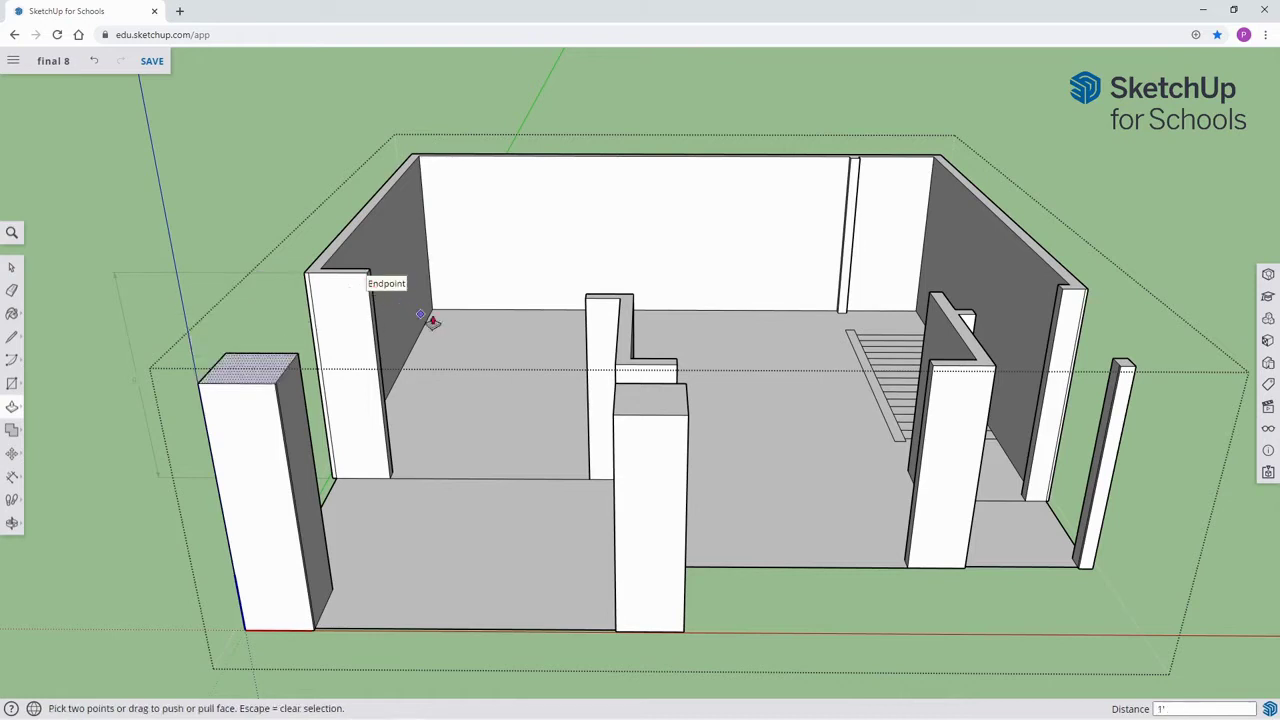
{"action": "key", "text": "space"}
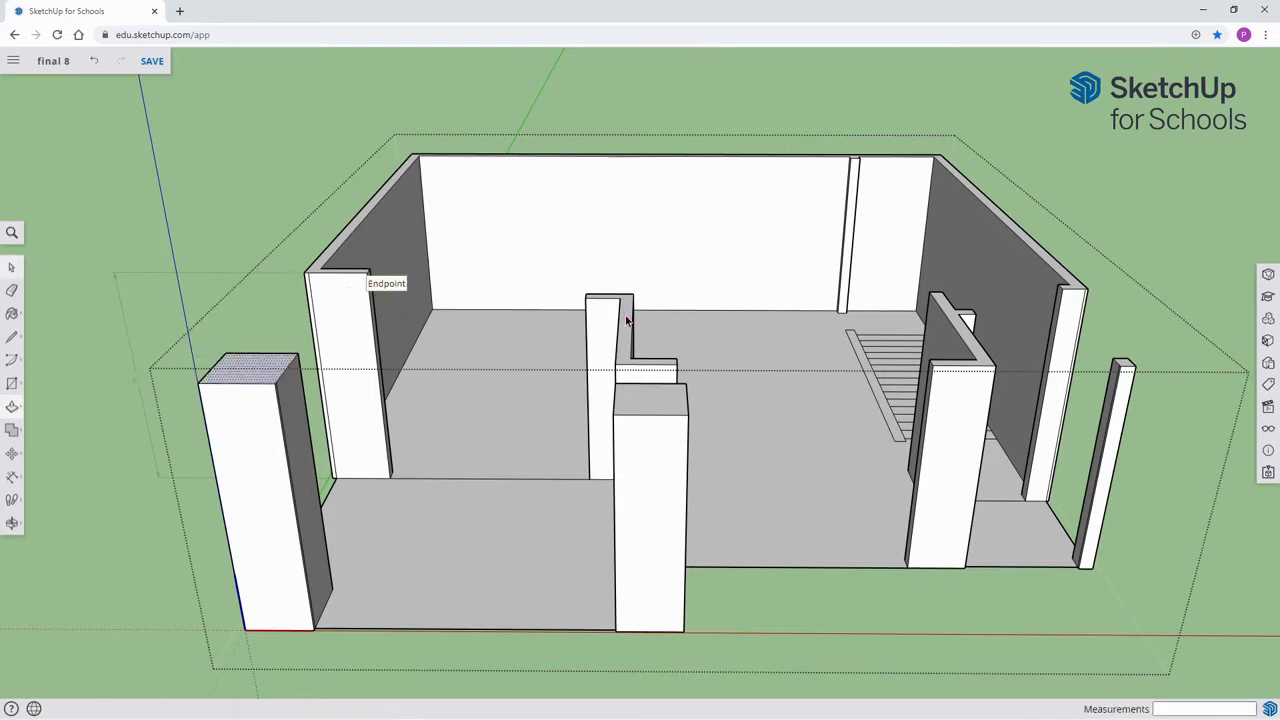
{"action": "key", "text": "p"}
{"action": "left_click", "coordinate": [627, 320]}
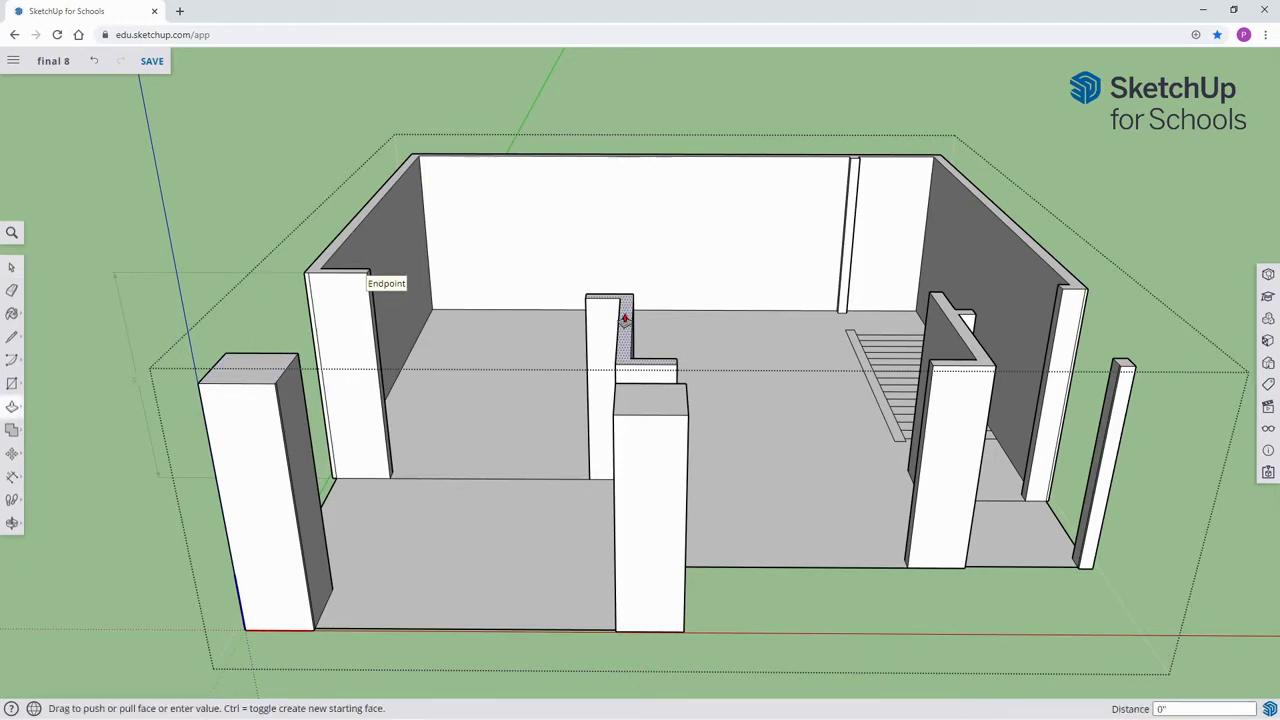
{"action": "left_click", "coordinate": [367, 279]}
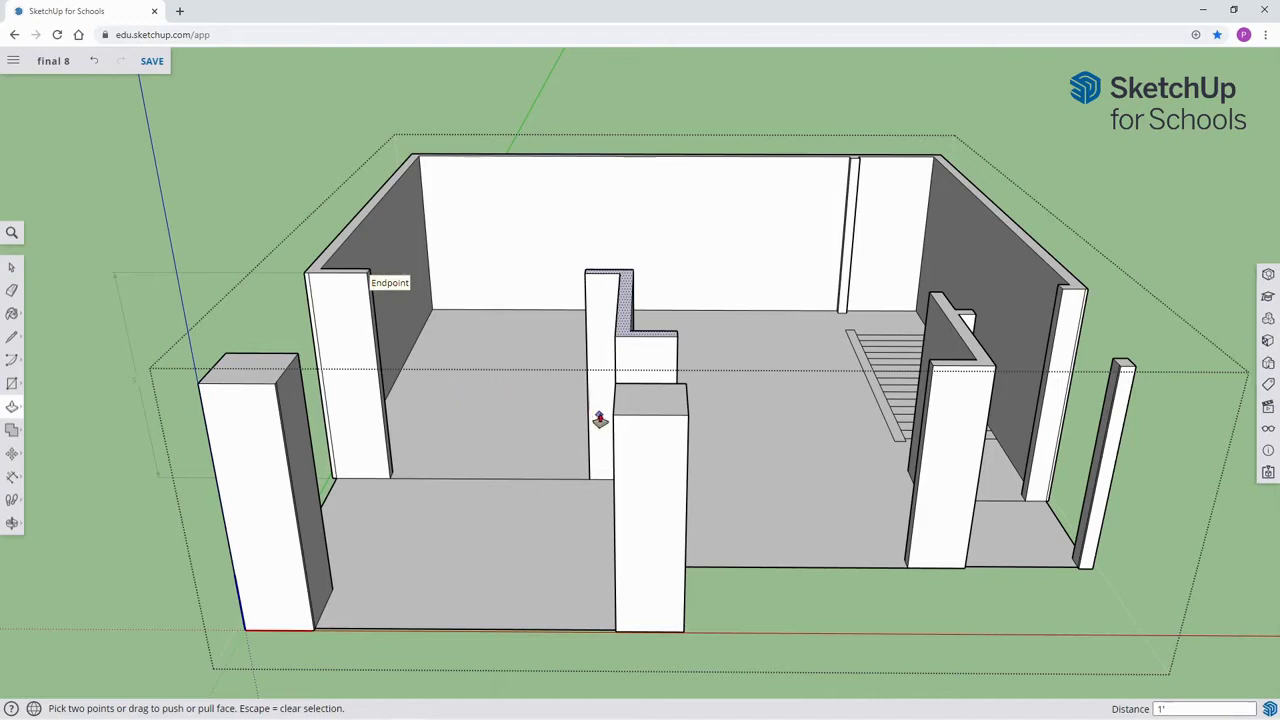
Push/Pull the top of the front middle pillar up 1' to the height of the front-left pillar.
{"action": "key", "text": "space"}
{"action": "left_click", "coordinate": [649, 411]}
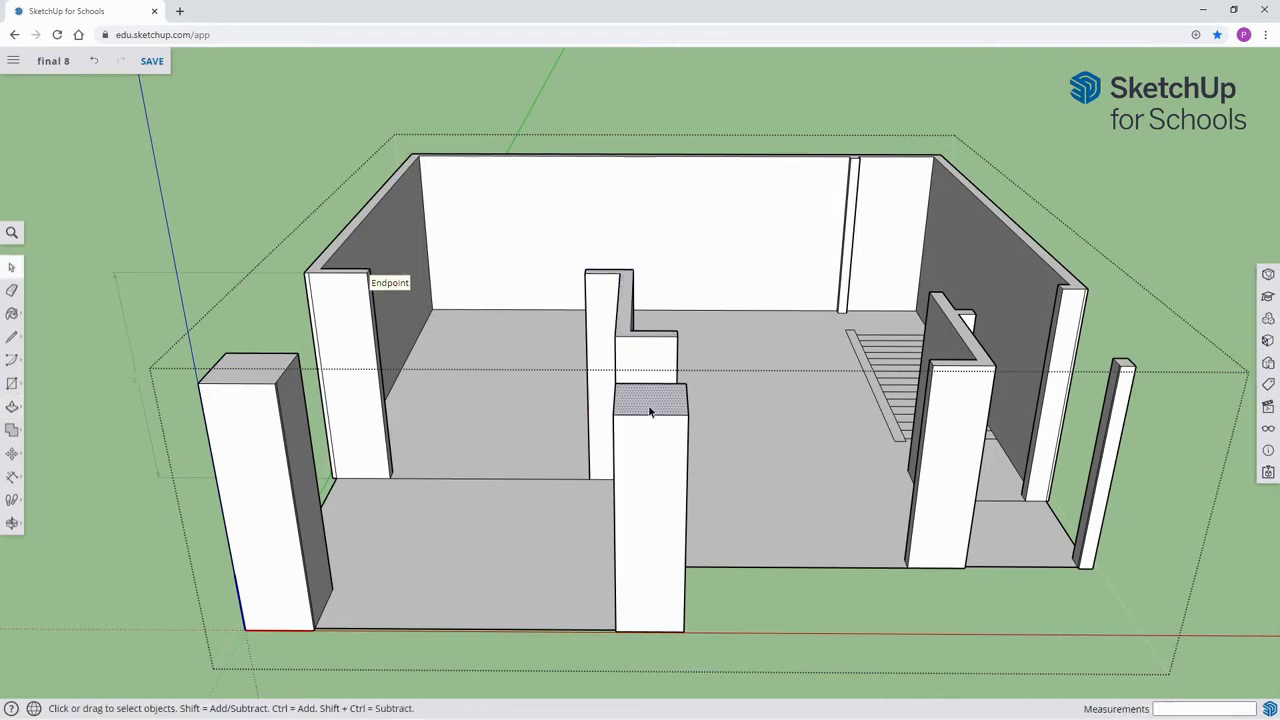
{"action": "key", "text": "p"}
{"action": "left_click", "coordinate": [649, 408]}
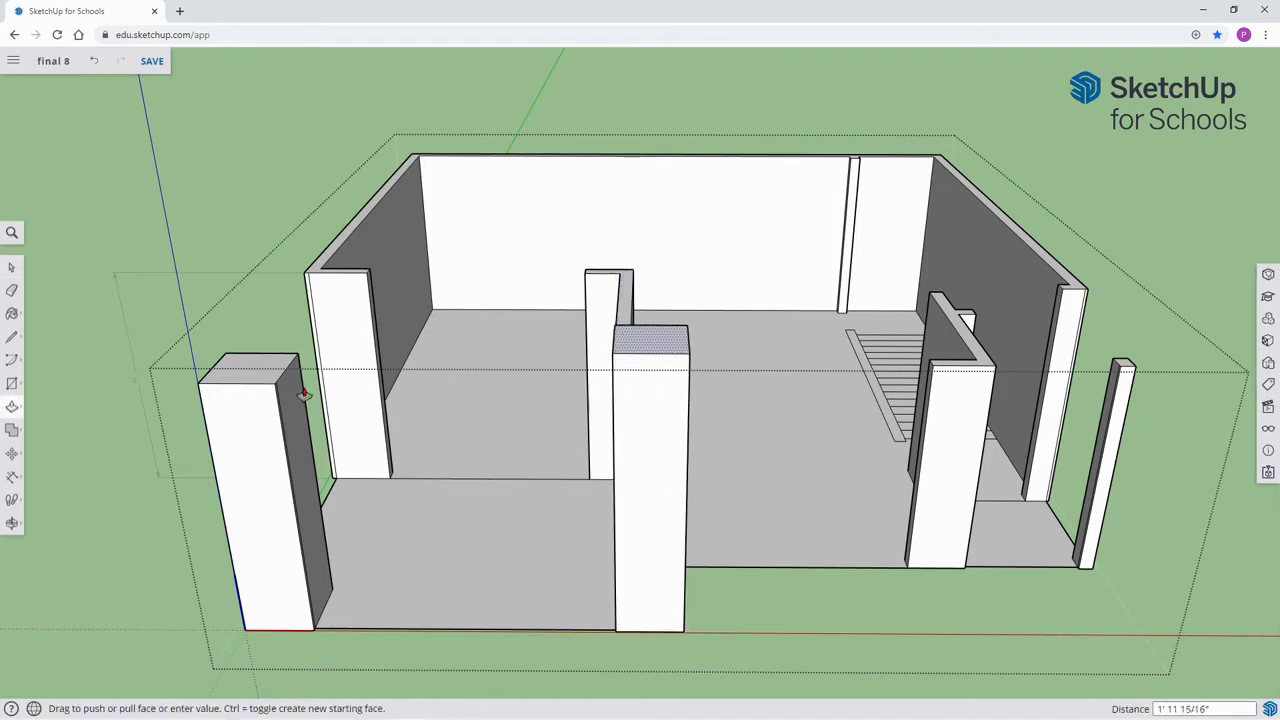
{"action": "left_click", "coordinate": [273, 388]}
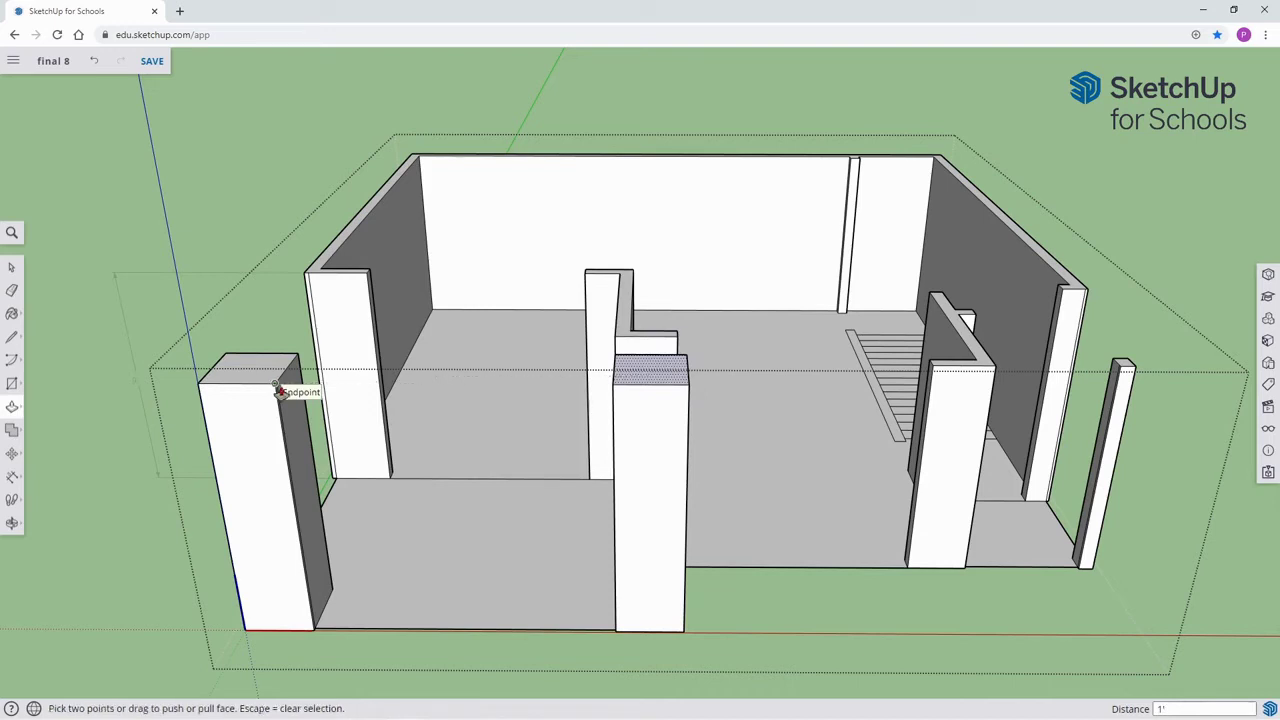
Push/Pull the interior wall beside the stairs up 1' and raise the slim front-right post to the same height.
{"action": "key", "text": "space"}
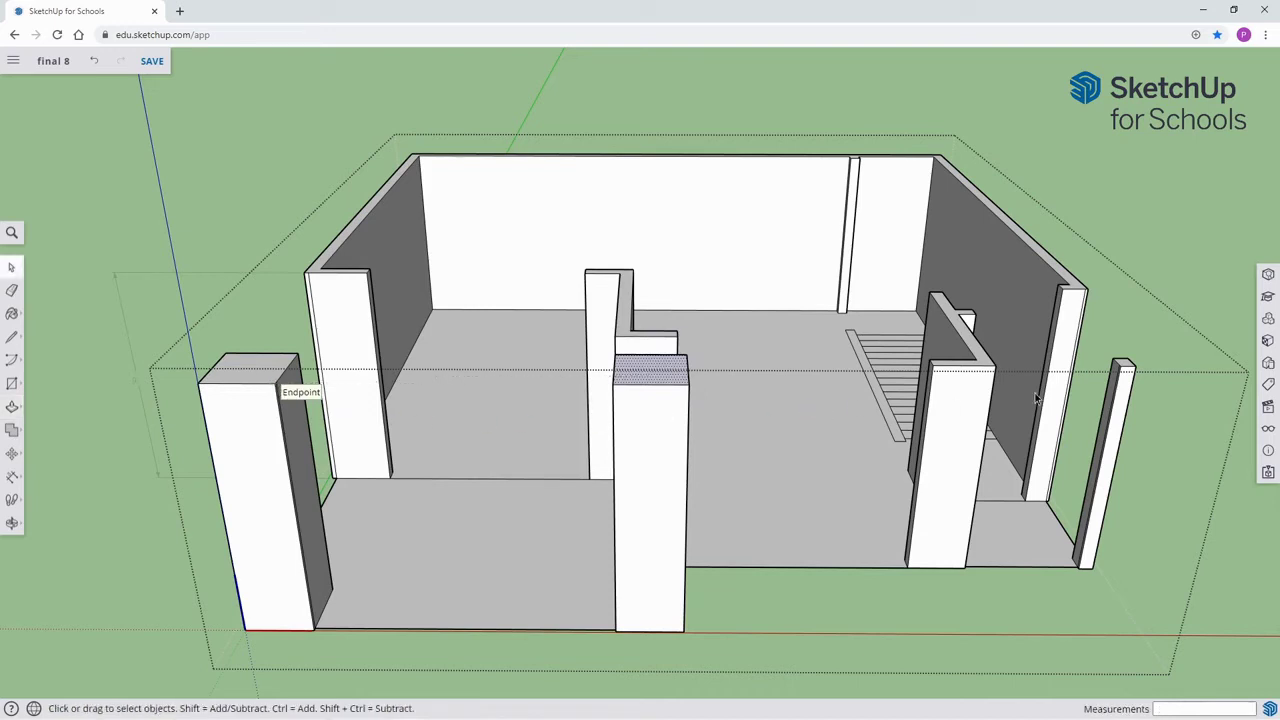
{"action": "key", "text": "p"}
{"action": "left_click", "coordinate": [985, 368]}
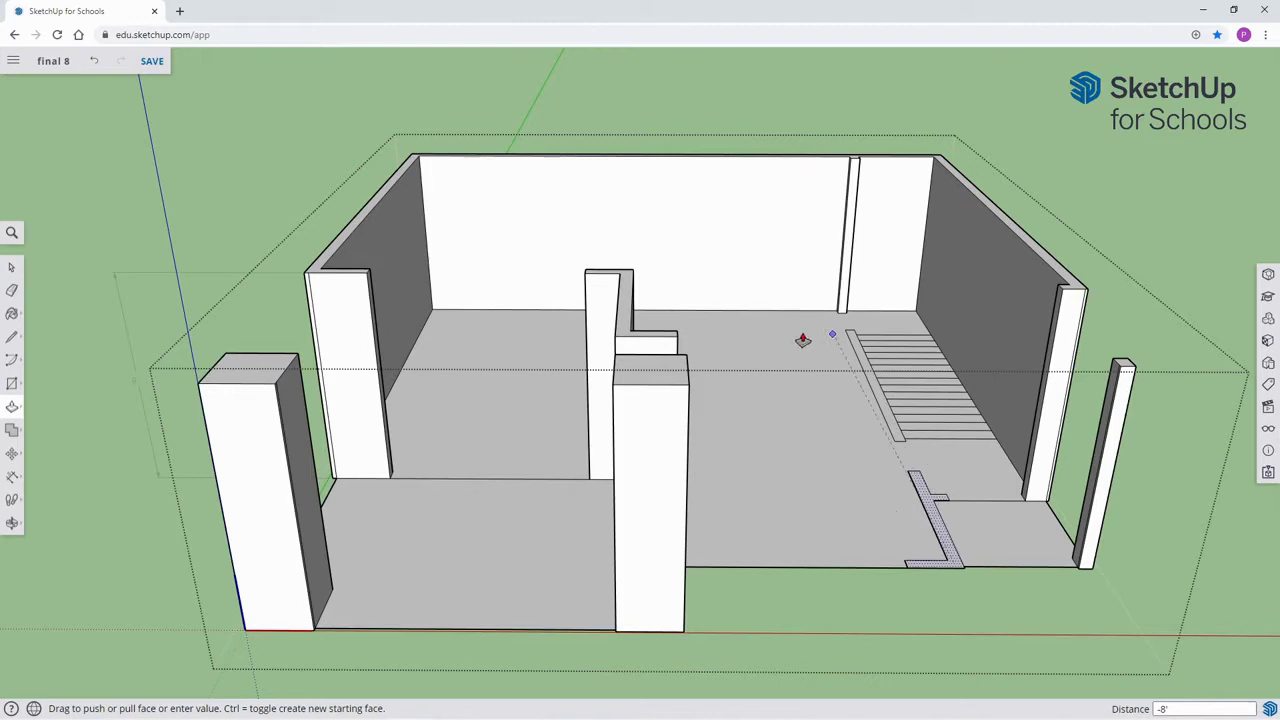
{"action": "left_click", "coordinate": [684, 342]}
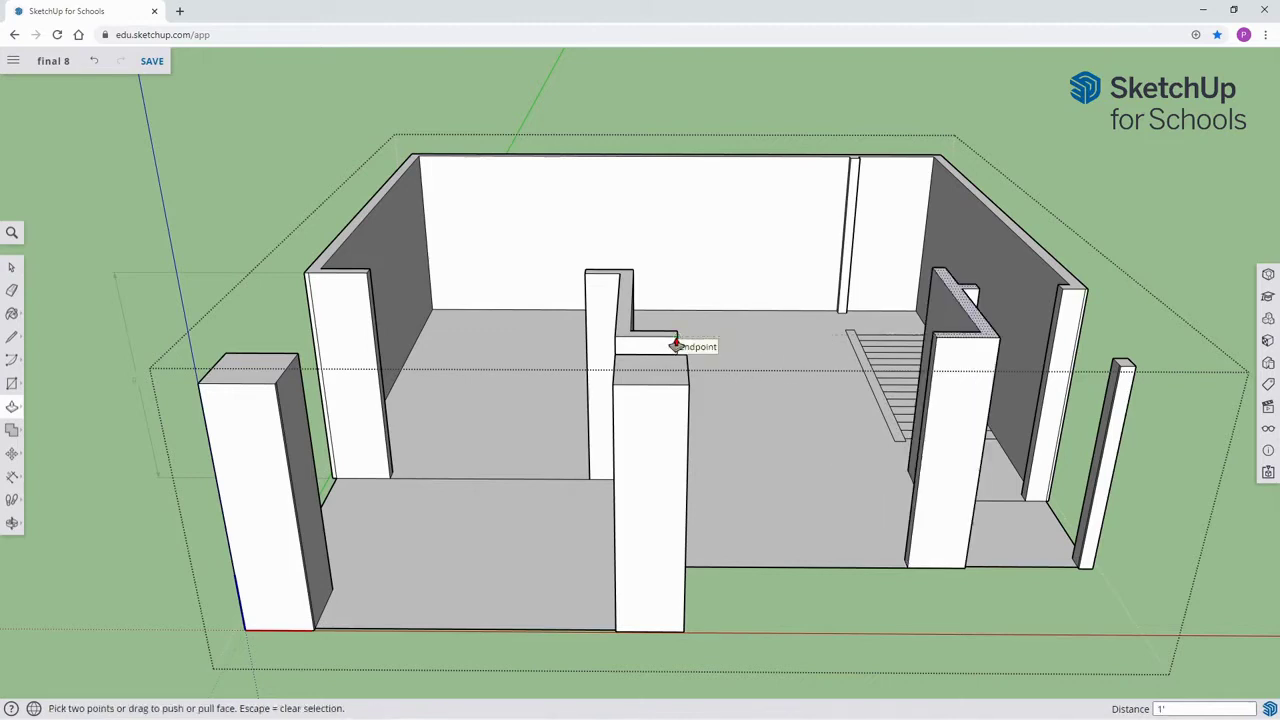
{"action": "key", "text": "space"}
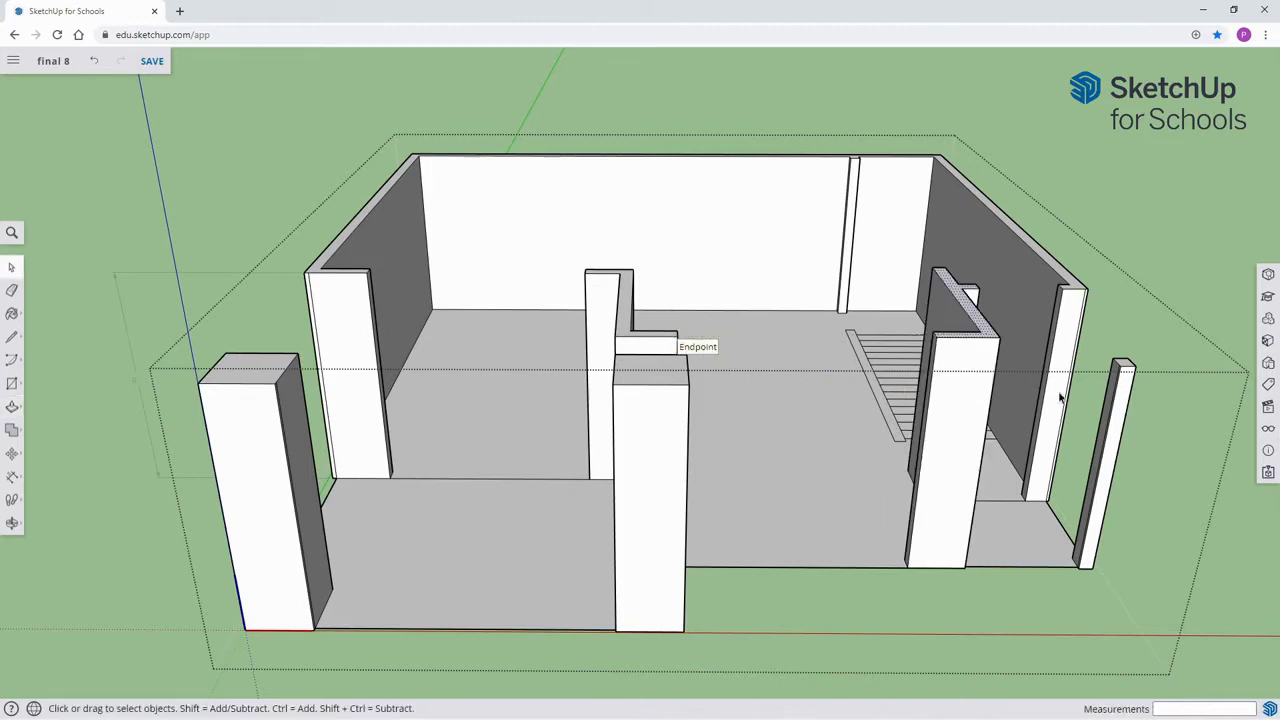
{"action": "key", "text": "p"}
{"action": "left_click", "coordinate": [1124, 366]}
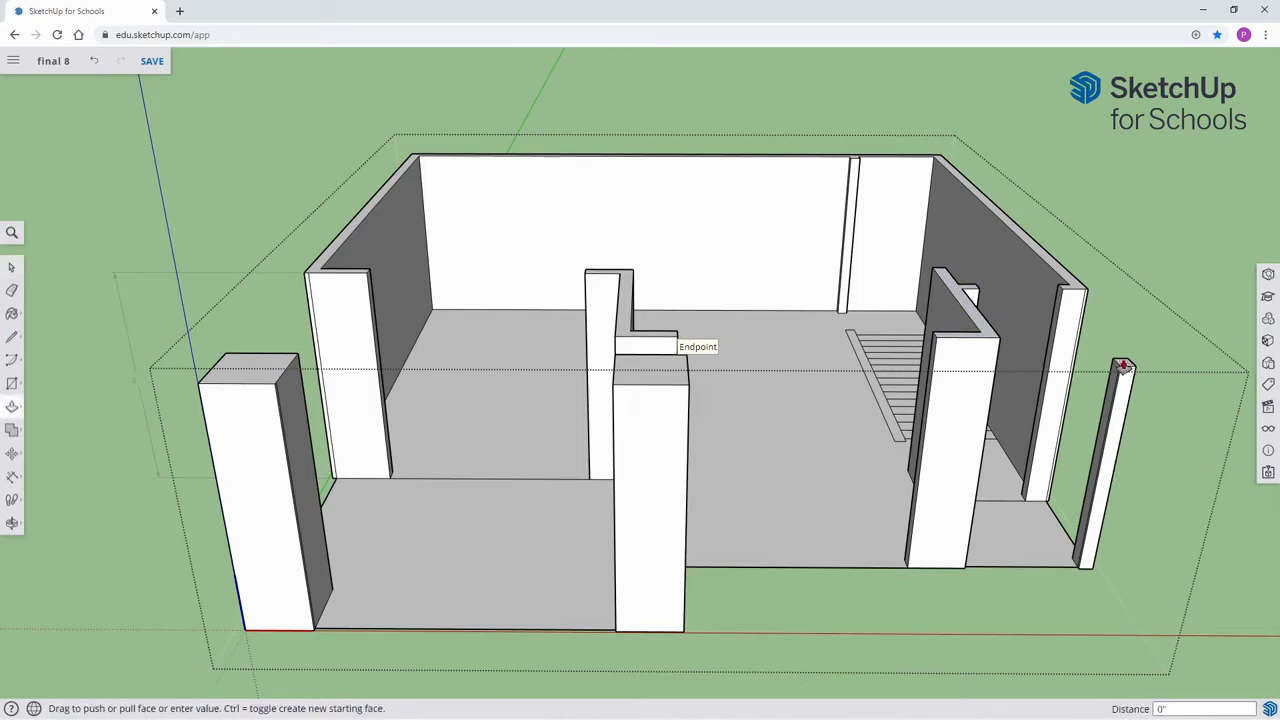
{"action": "left_click", "coordinate": [1005, 346]}
Place a vertical 9'4" guide up the wall from the far end of the stair markings on the floor.
{"action": "key", "text": "o"}
{"action": "left_click_drag", "start_coordinate": [912, 393], "coordinate": [826, 336]}
{"action": "key", "text": "space"}
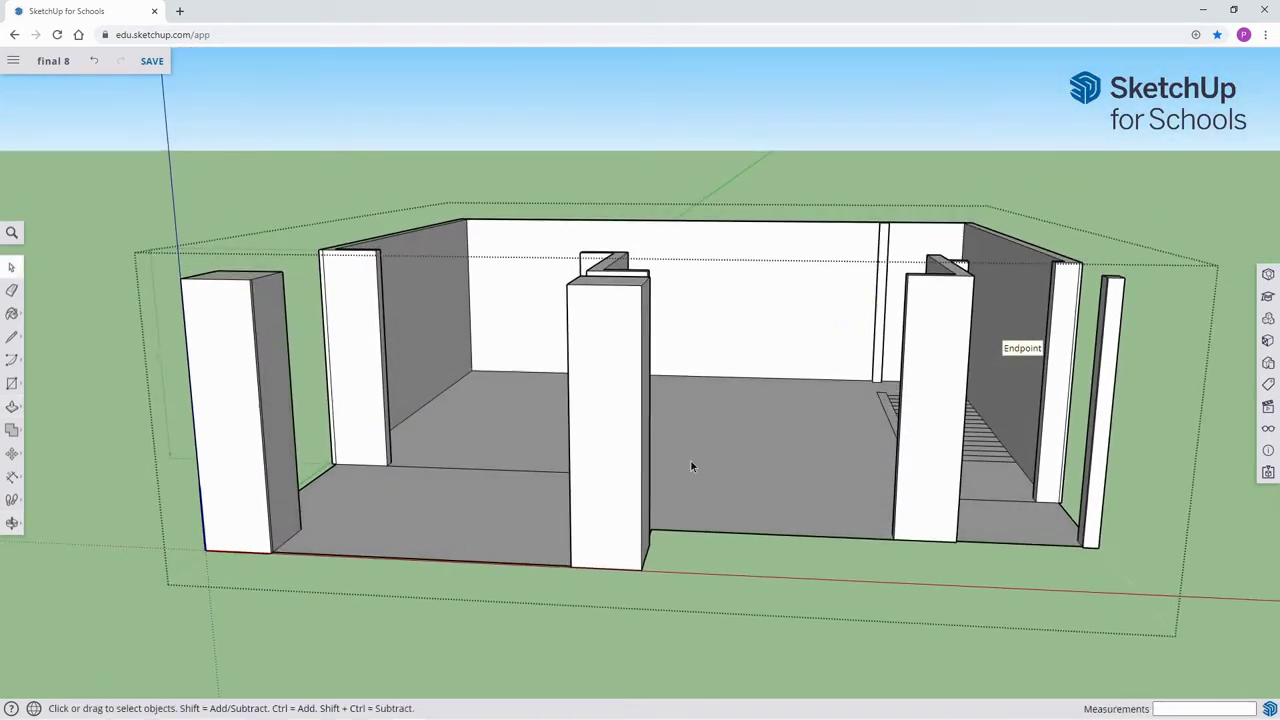
{"action": "middle_click_drag", "start_coordinate": [600, 424], "coordinate": [576, 449]}
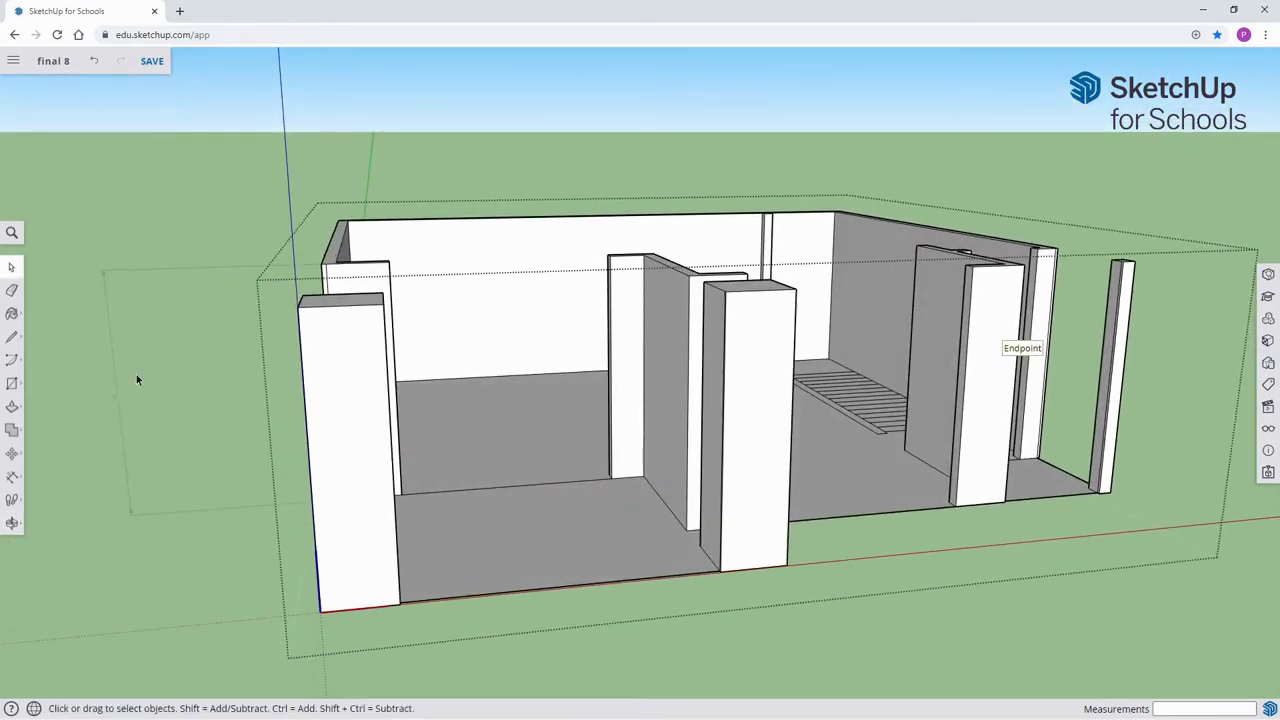
{"action": "key", "text": "t"}
{"action": "middle_click_drag", "start_coordinate": [483, 374], "coordinate": [846, 480]}
{"action": "scroll", "coordinate": [566, 272], "scroll_direction": "up", "scroll_amount": 3}
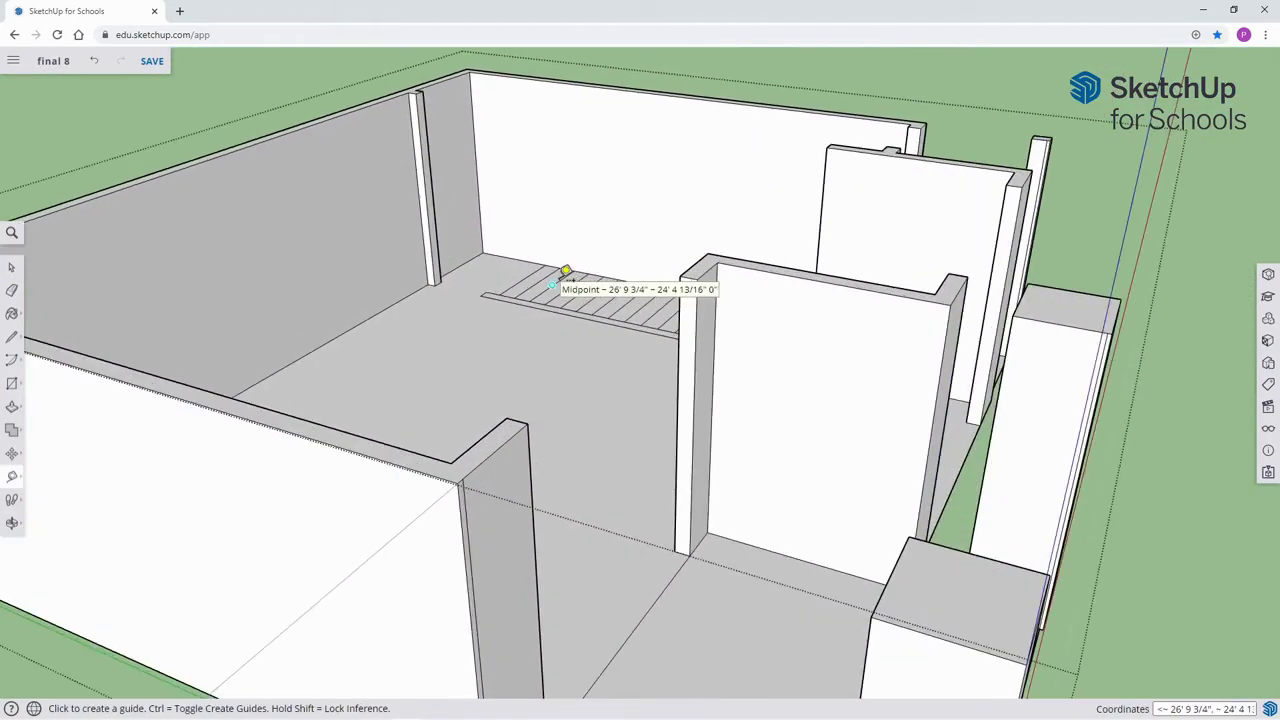
{"action": "scroll", "coordinate": [566, 272], "scroll_direction": "up", "scroll_amount": 2}
{"action": "key", "text": "h"}
{"action": "left_click_drag", "start_coordinate": [566, 272], "coordinate": [557, 409]}
{"action": "scroll", "coordinate": [560, 417], "scroll_direction": "up", "scroll_amount": 2}
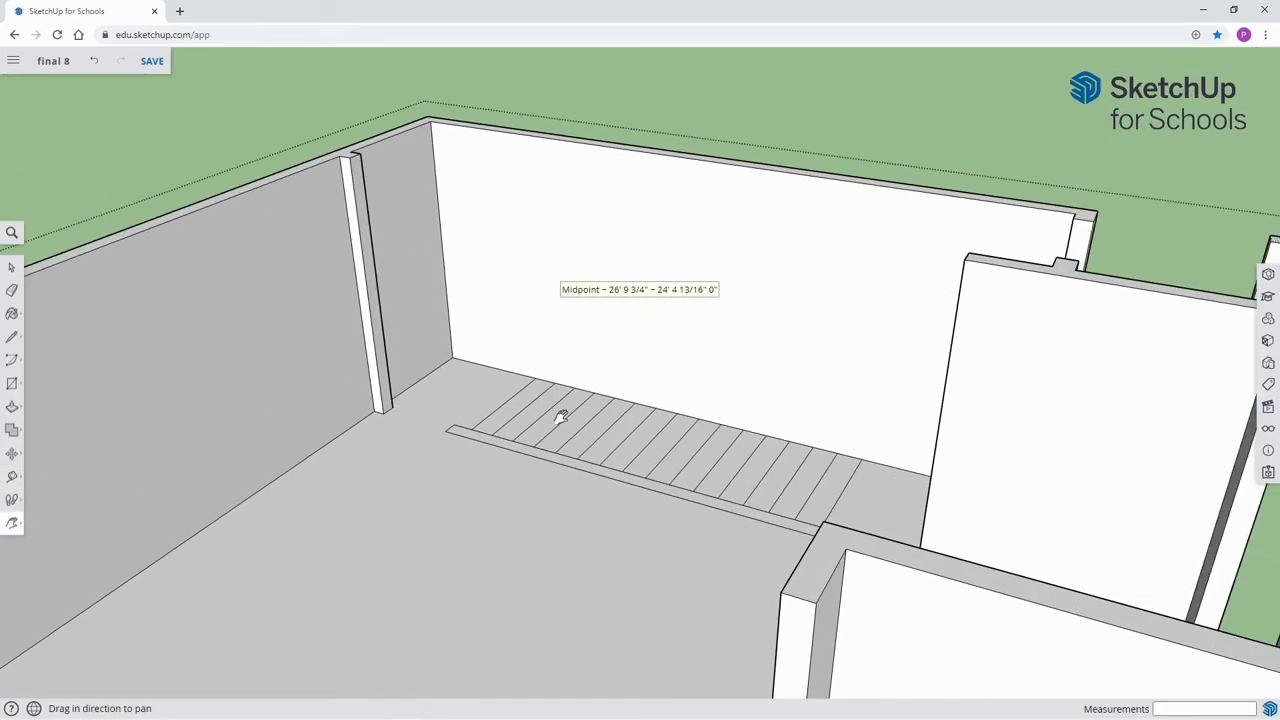
{"action": "key", "text": "t"}
{"action": "left_click", "coordinate": [536, 377]}
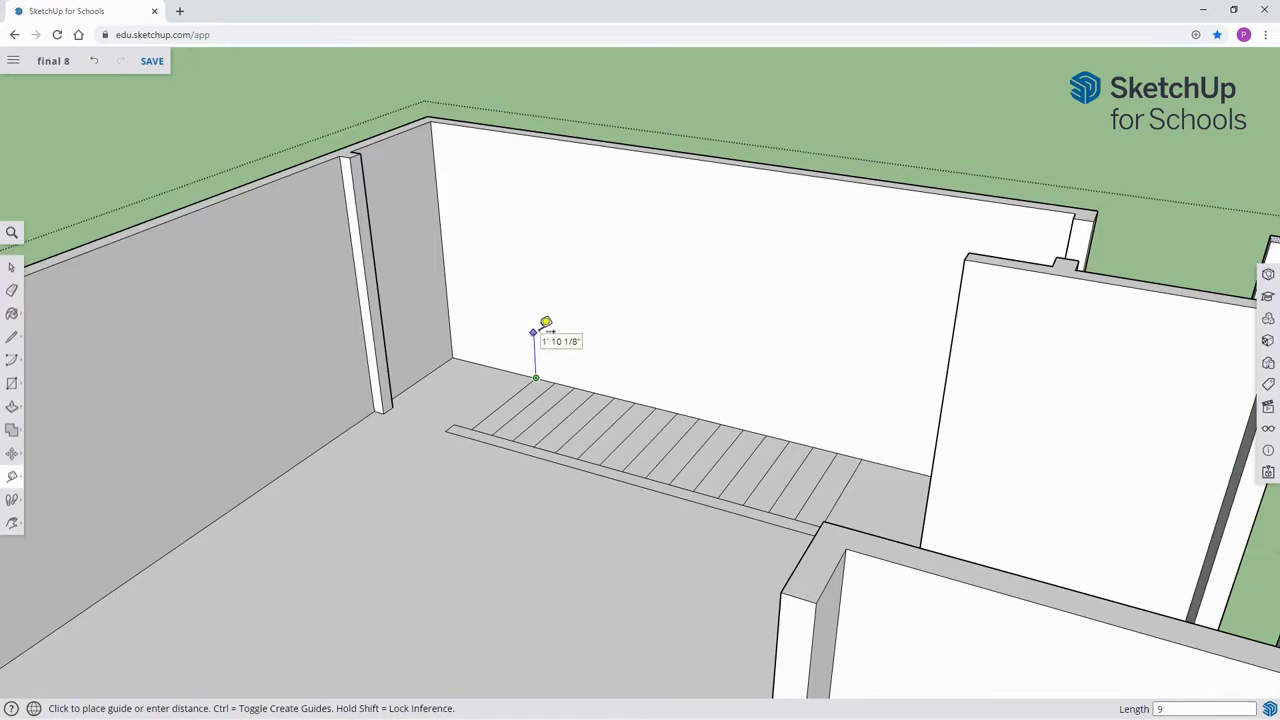
{"action": "type", "text": "9'4\""}
{"action": "key", "text": "Return"}
Draw the first stair profile on the wall: a 7.5" riser down from the guide's top end and a horizontal tread.
{"action": "middle_click_drag", "start_coordinate": [543, 323], "coordinate": [661, 240]}
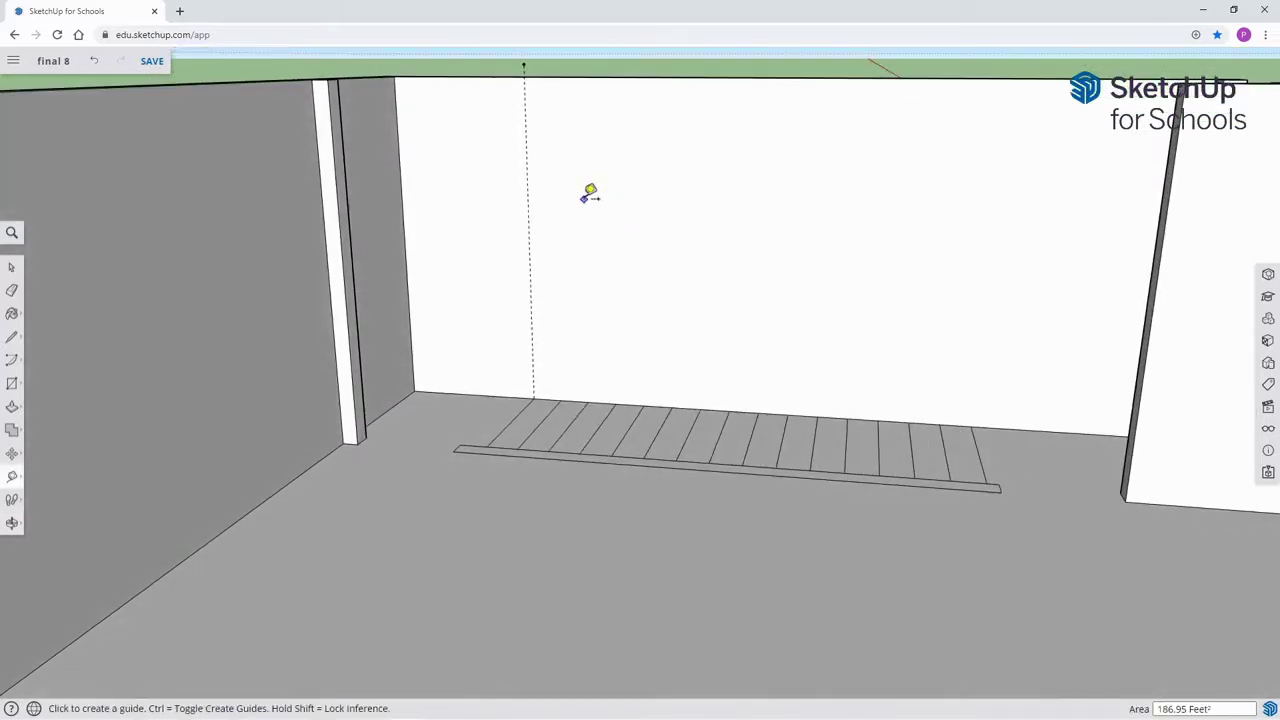
{"action": "key", "text": "h"}
{"action": "left_click_drag", "start_coordinate": [557, 193], "coordinate": [537, 283]}
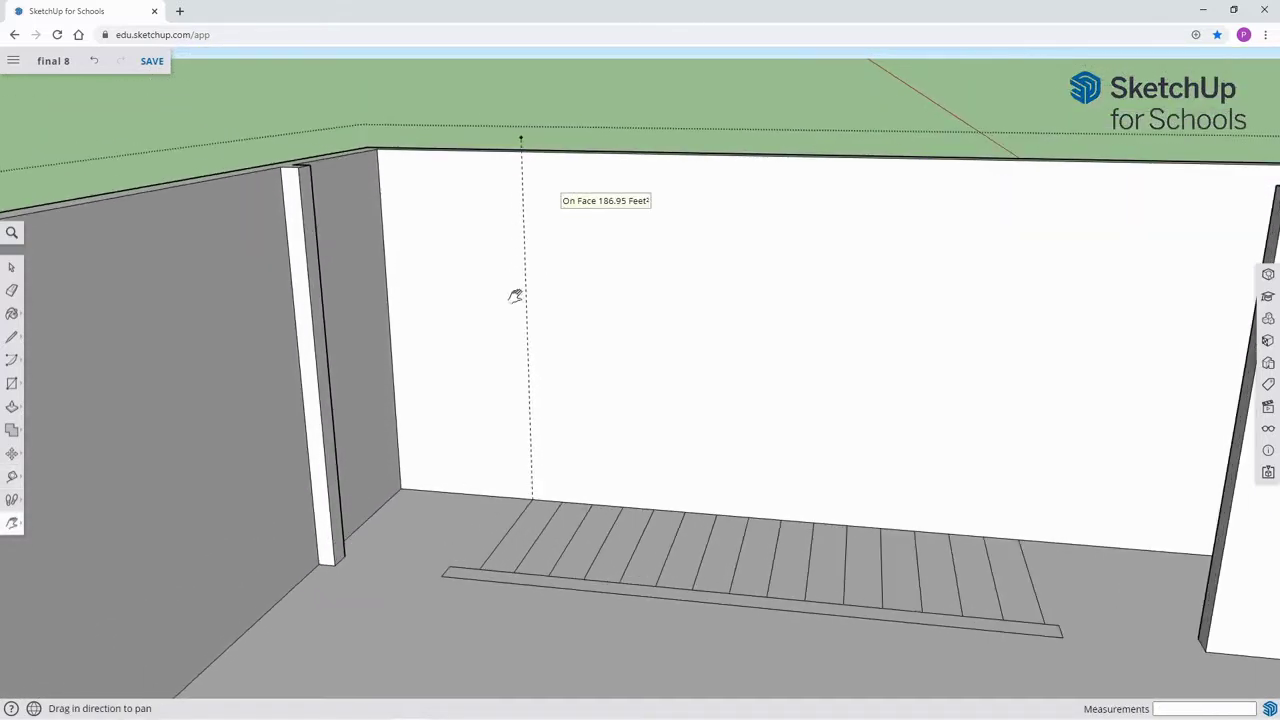
{"action": "key", "text": "space"}
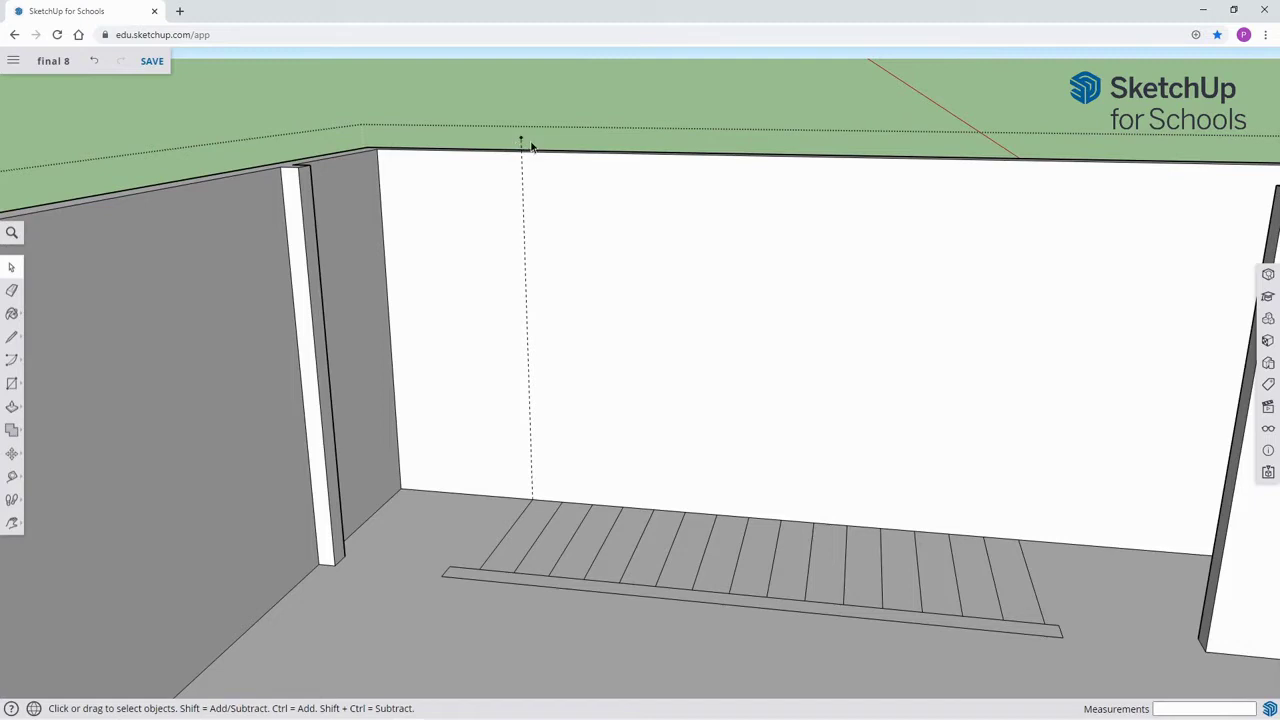
{"action": "key", "text": "l"}
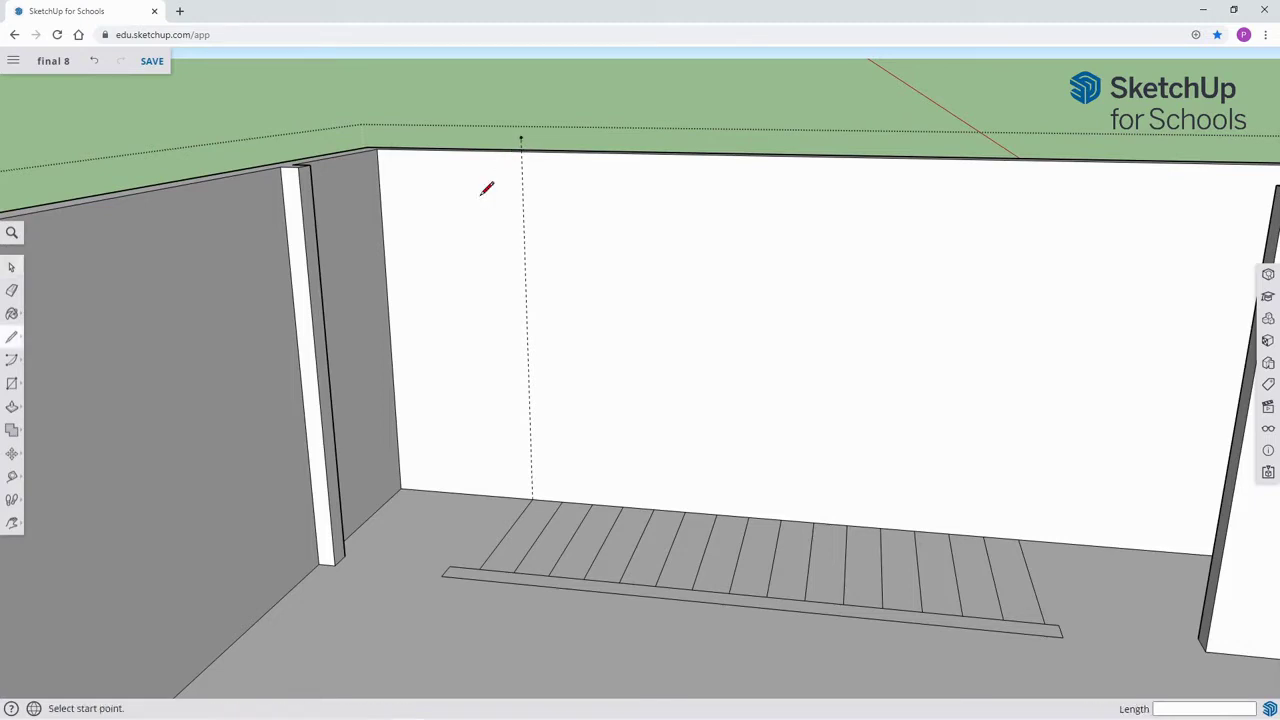
{"action": "left_click", "coordinate": [520, 137]}
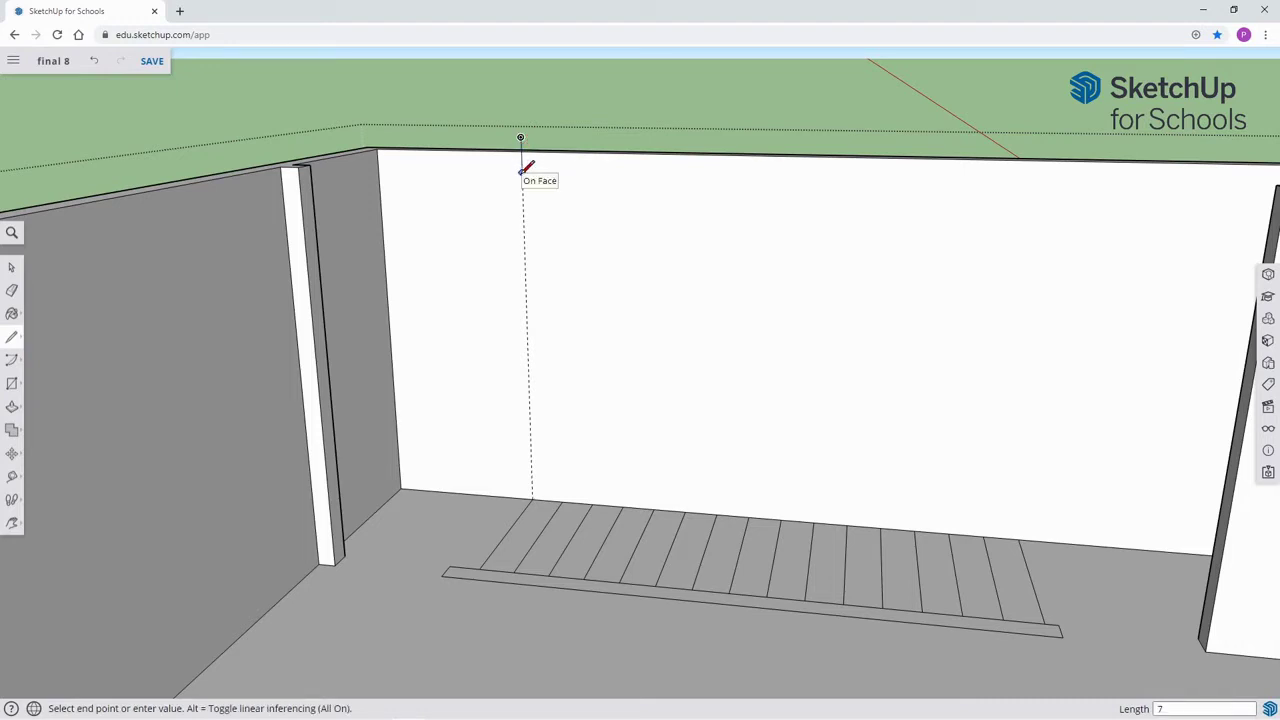
{"action": "type", "text": "7.5\""}
{"action": "key", "text": "Return"}
{"action": "left_click", "coordinate": [558, 163]}
{"action": "key", "text": "space"}
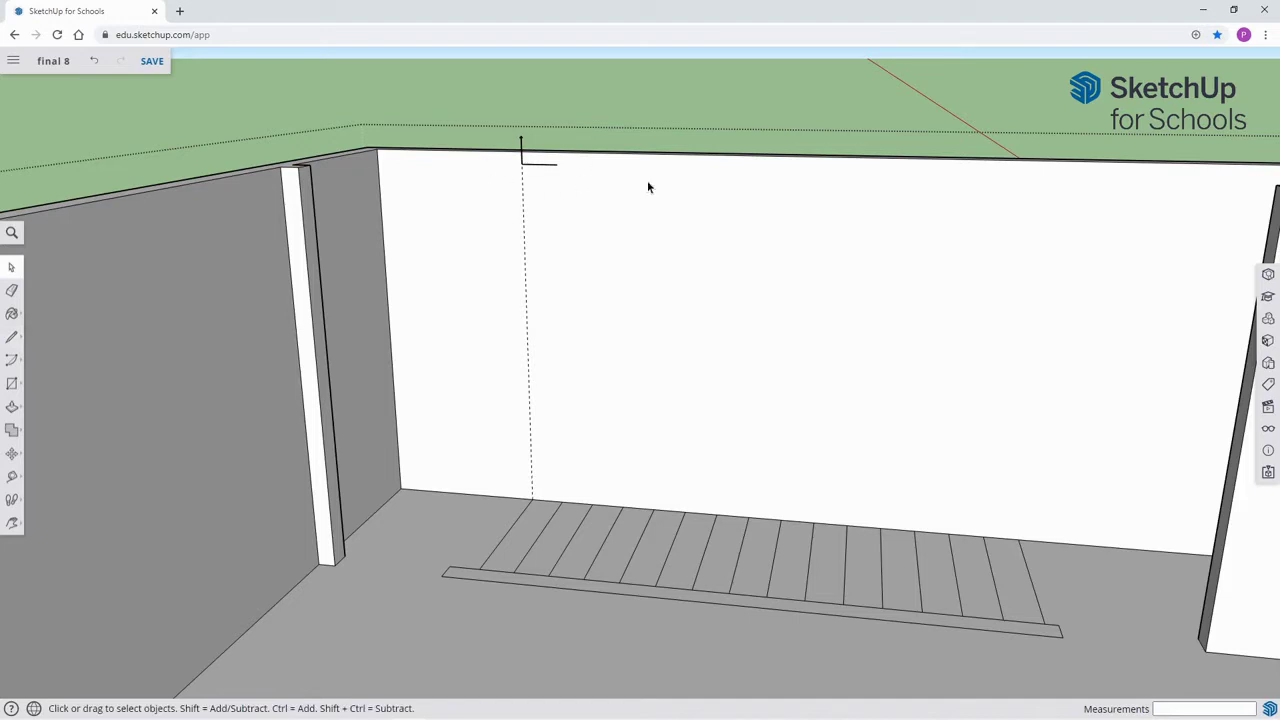
Copy the riser and tread from the riser's top to the tread's end, and repeat the copy x13 down the wall.
{"action": "left_click_drag", "start_coordinate": [490, 111], "coordinate": [592, 202]}
{"action": "key", "text": "m"}
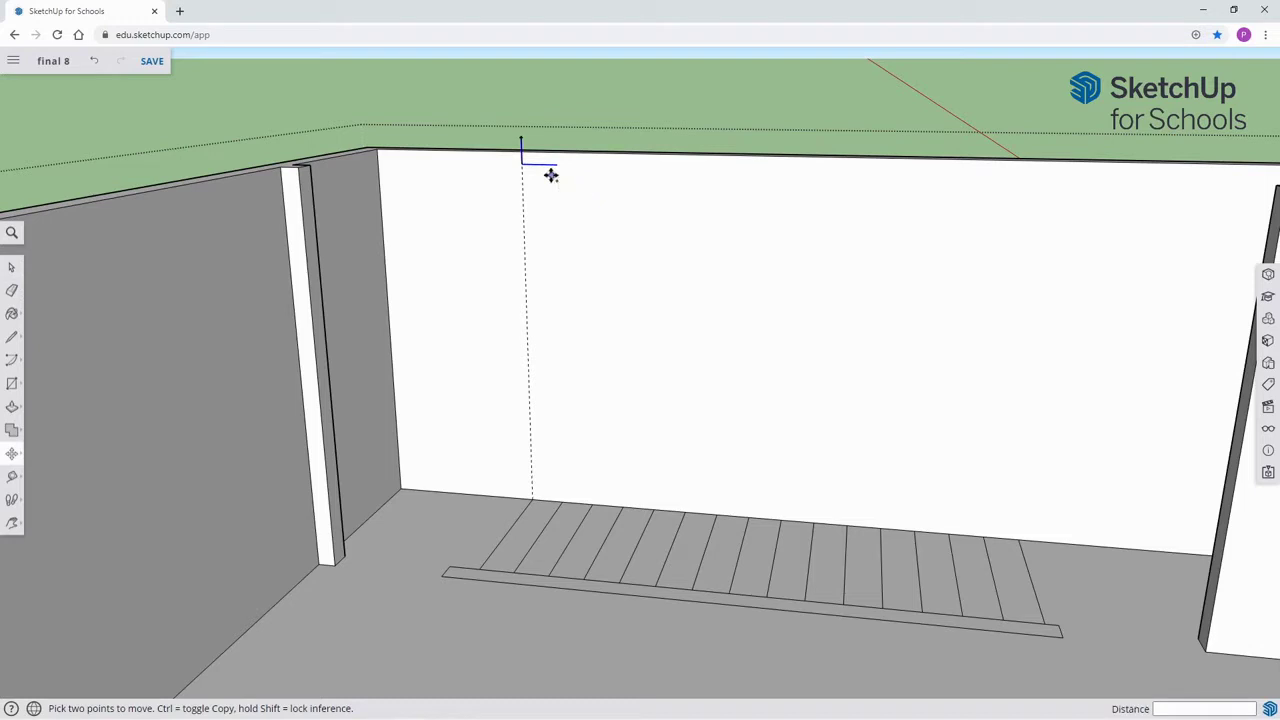
{"action": "key", "text": "ctrl"}
{"action": "left_click", "coordinate": [520, 138]}
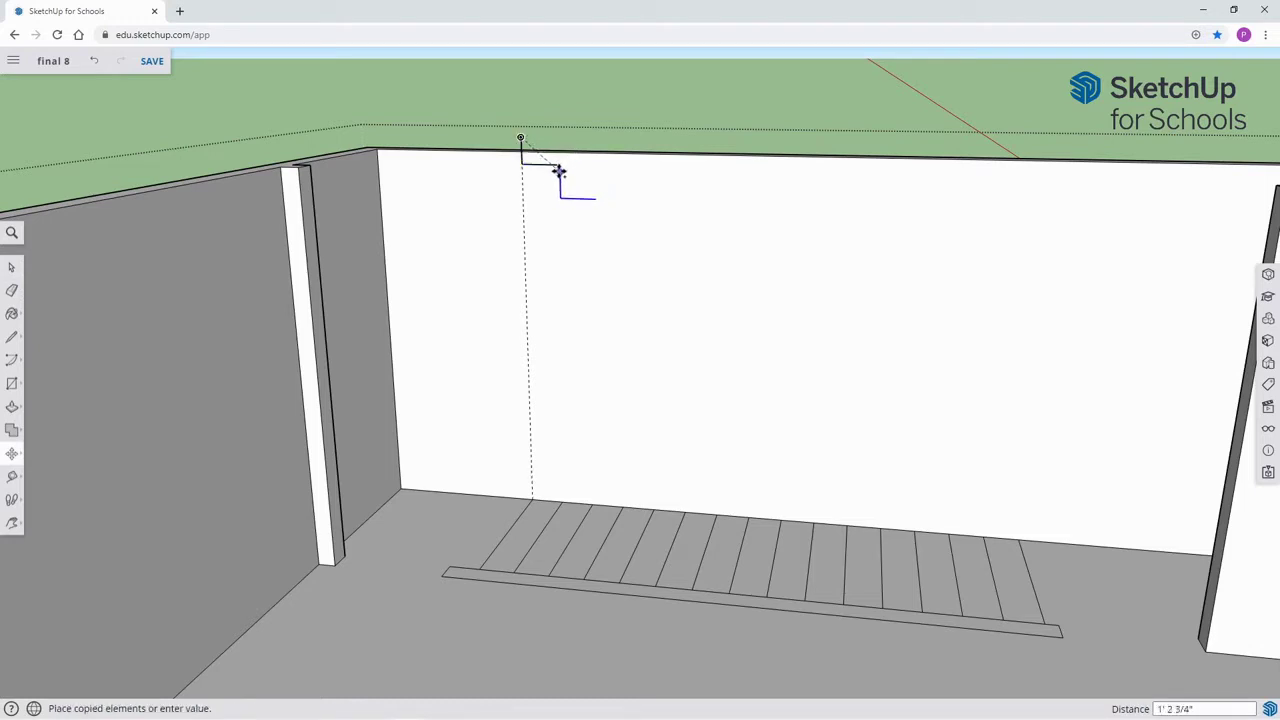
{"action": "left_click", "coordinate": [555, 166]}
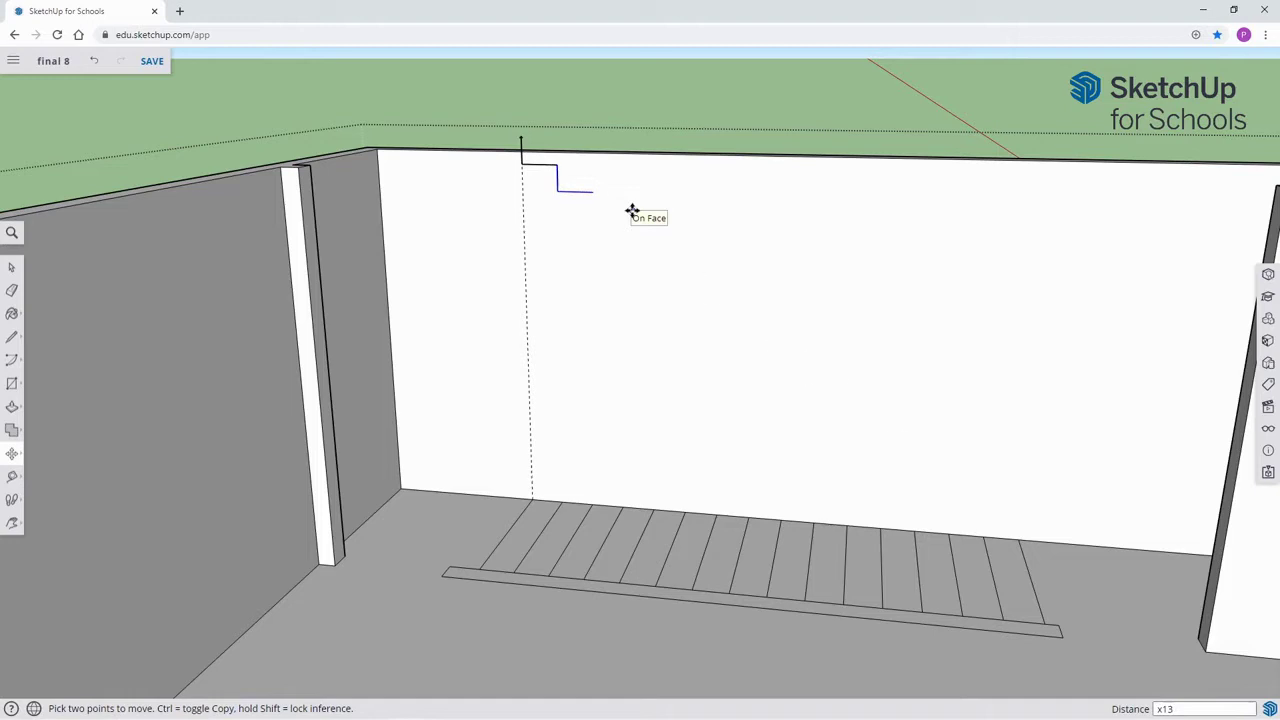
{"action": "key", "text": "Return"}
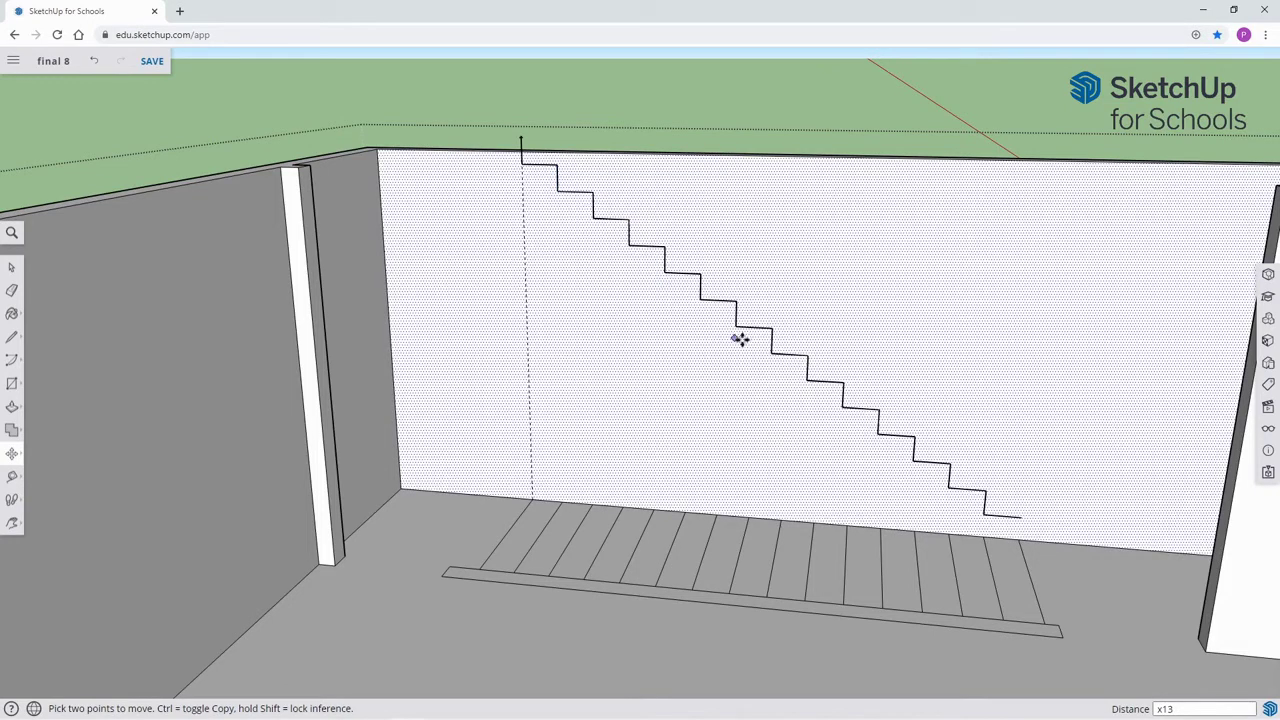
{"action": "key", "text": "space"}
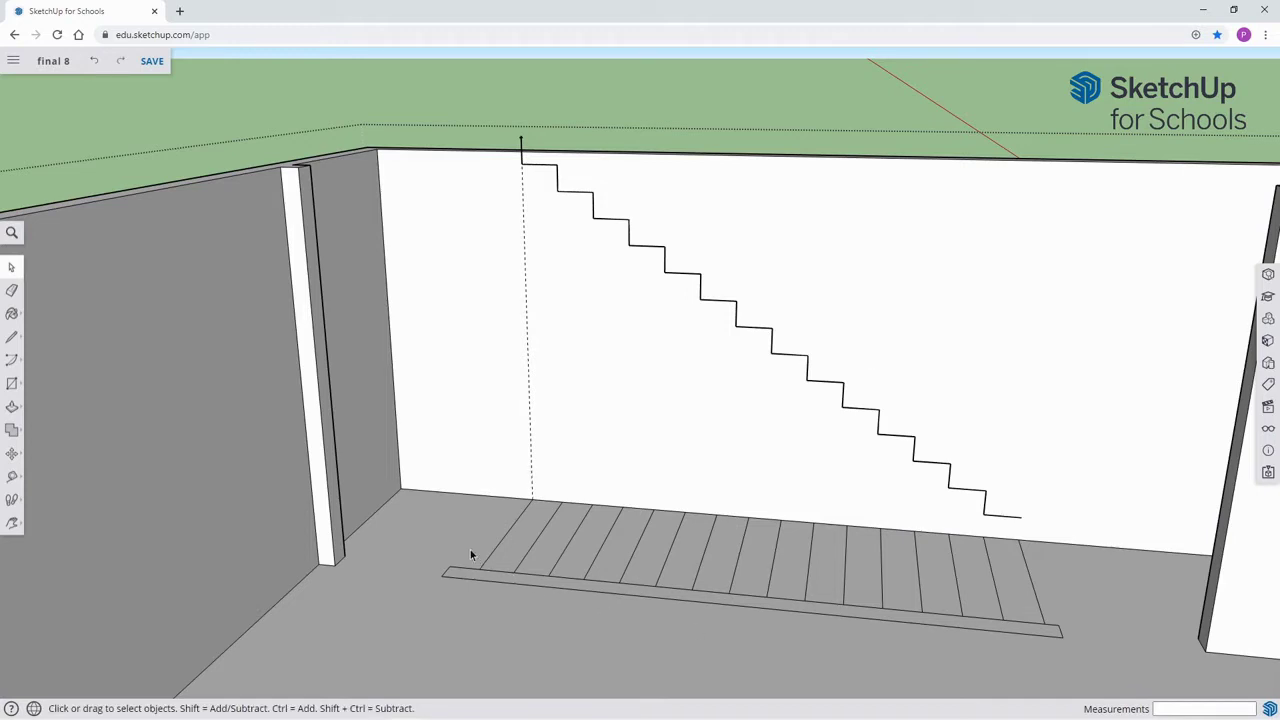
Erase the inner tread lines of the stair plan on the floor, keeping its two end lines and the long strip.
{"action": "key", "text": "e"}
{"action": "left_click_drag", "start_coordinate": [541, 541], "coordinate": [571, 540]}
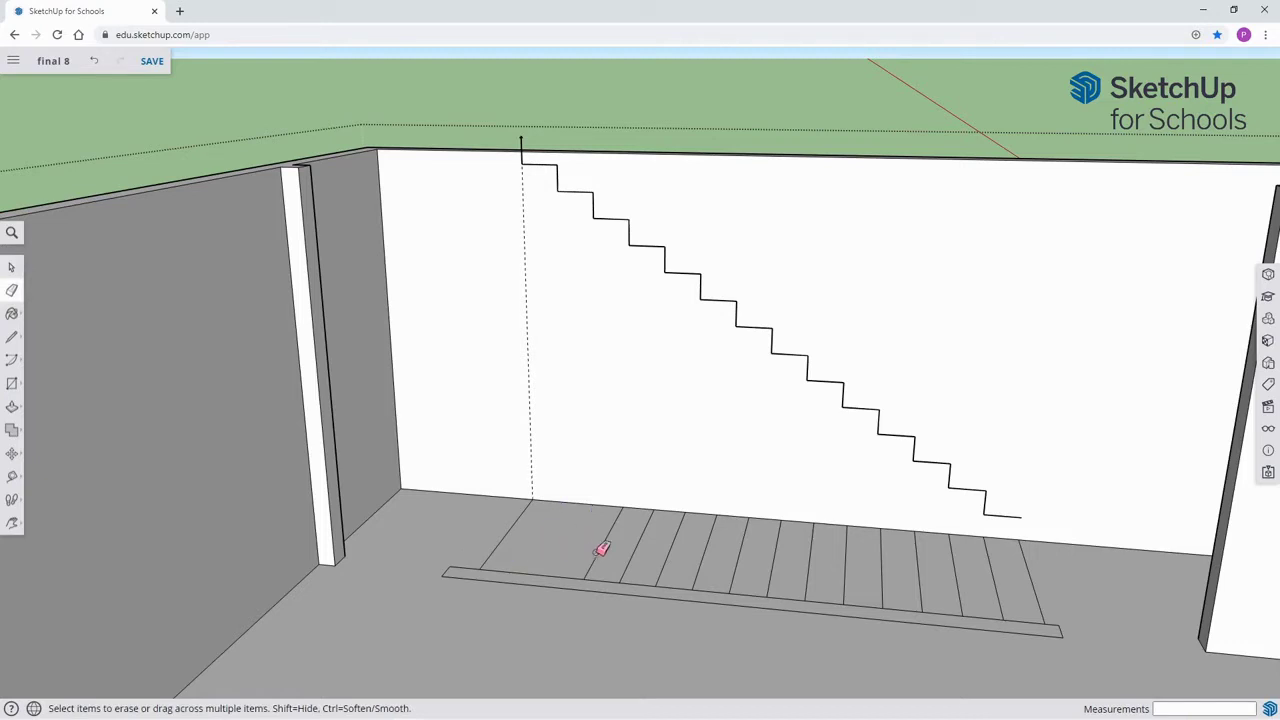
{"action": "left_click", "coordinate": [605, 548]}
{"action": "left_click", "coordinate": [672, 555]}
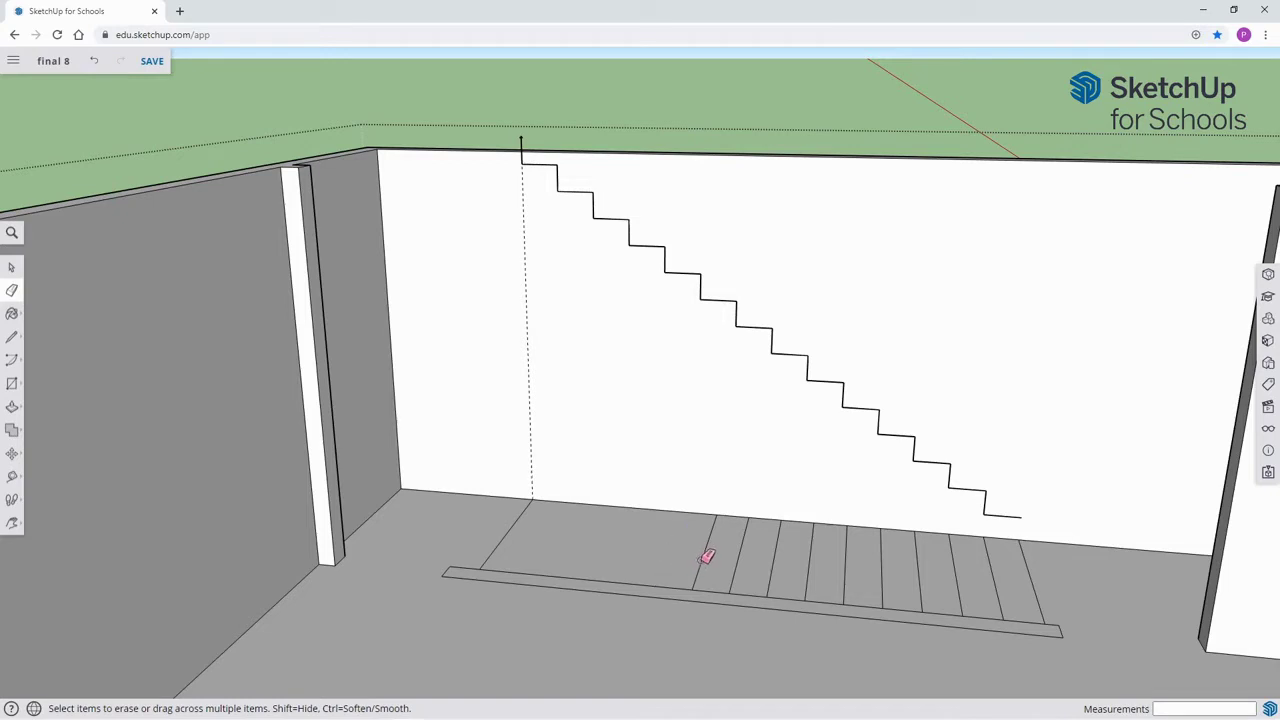
{"action": "left_click", "coordinate": [742, 560]}
{"action": "left_click", "coordinate": [809, 570]}
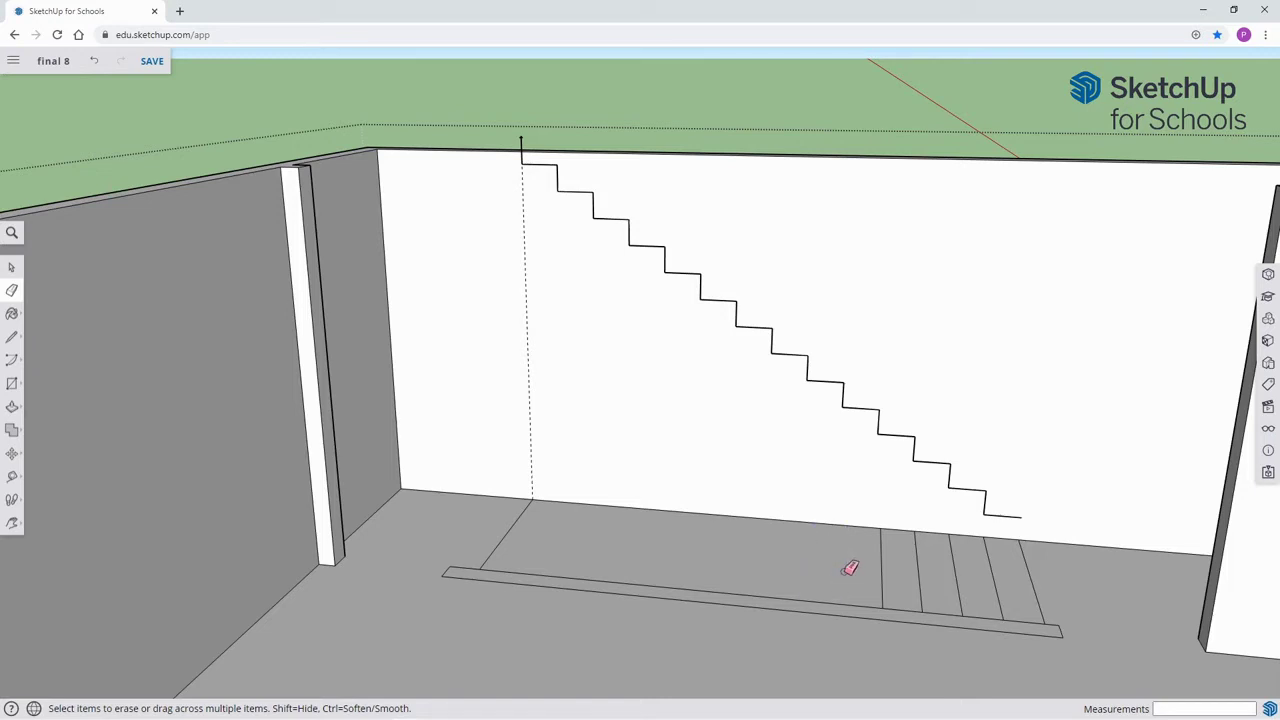
{"action": "left_click", "coordinate": [921, 575]}
{"action": "left_click", "coordinate": [956, 573]}
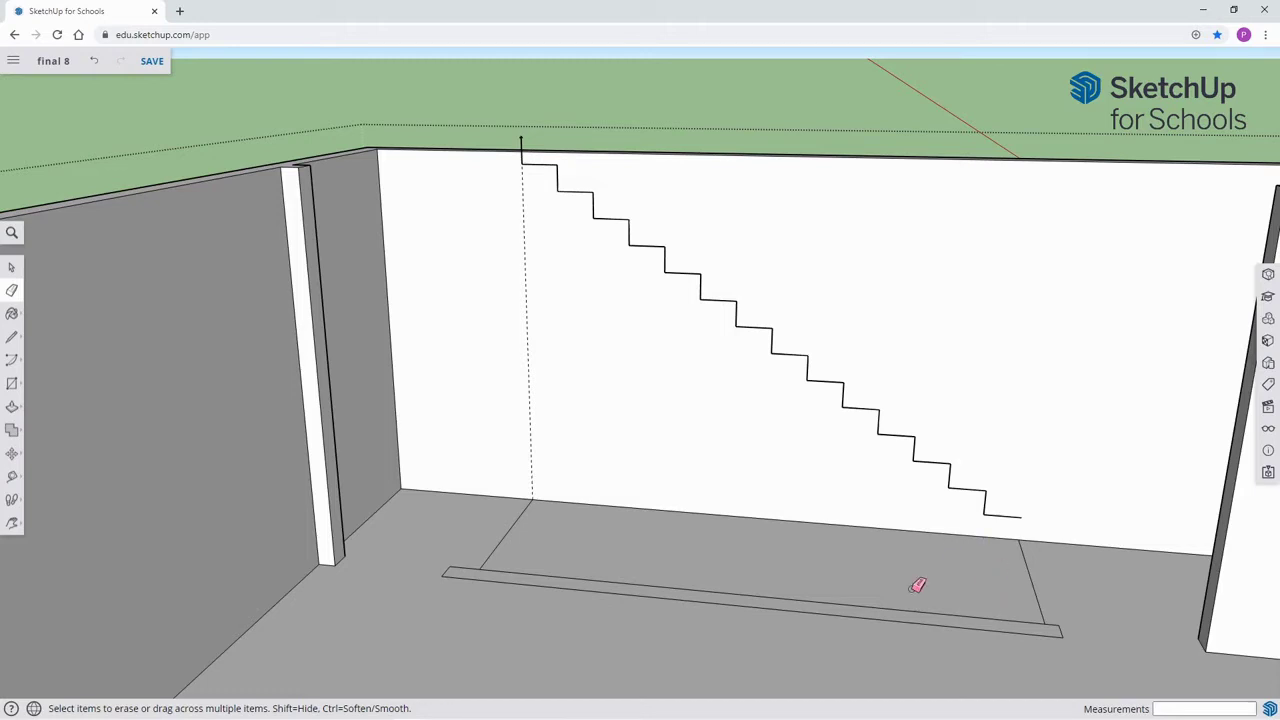
Draw a last riser about 7" long straight down from the end of the lowest tread to the wall's base.
{"action": "scroll", "coordinate": [958, 608], "scroll_direction": "up", "scroll_amount": 2}
{"action": "scroll", "coordinate": [958, 608], "scroll_direction": "up", "scroll_amount": 2}
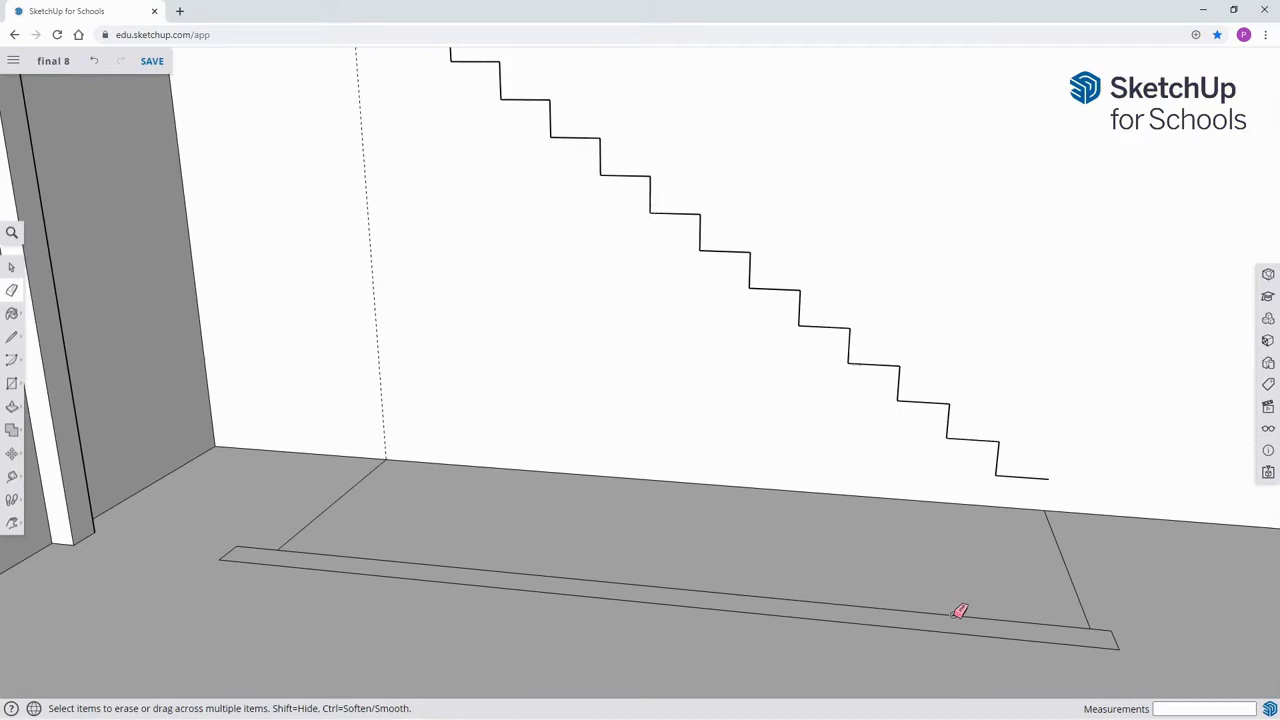
{"action": "key", "text": "h"}
{"action": "left_click_drag", "start_coordinate": [949, 614], "coordinate": [860, 560]}
{"action": "scroll", "coordinate": [934, 526], "scroll_direction": "up", "scroll_amount": 4}
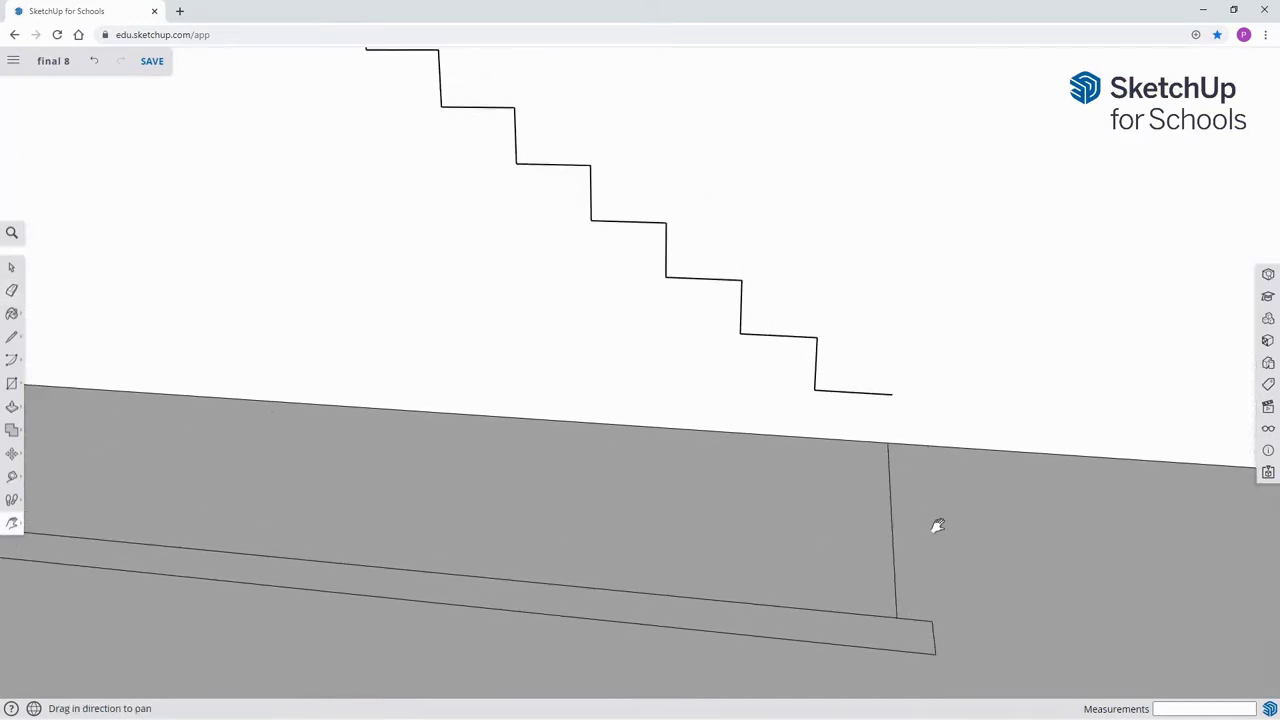
{"action": "left_click_drag", "start_coordinate": [920, 491], "coordinate": [872, 557]}
{"action": "scroll", "coordinate": [872, 557], "scroll_direction": "up", "scroll_amount": 3}
{"action": "key", "text": "l"}
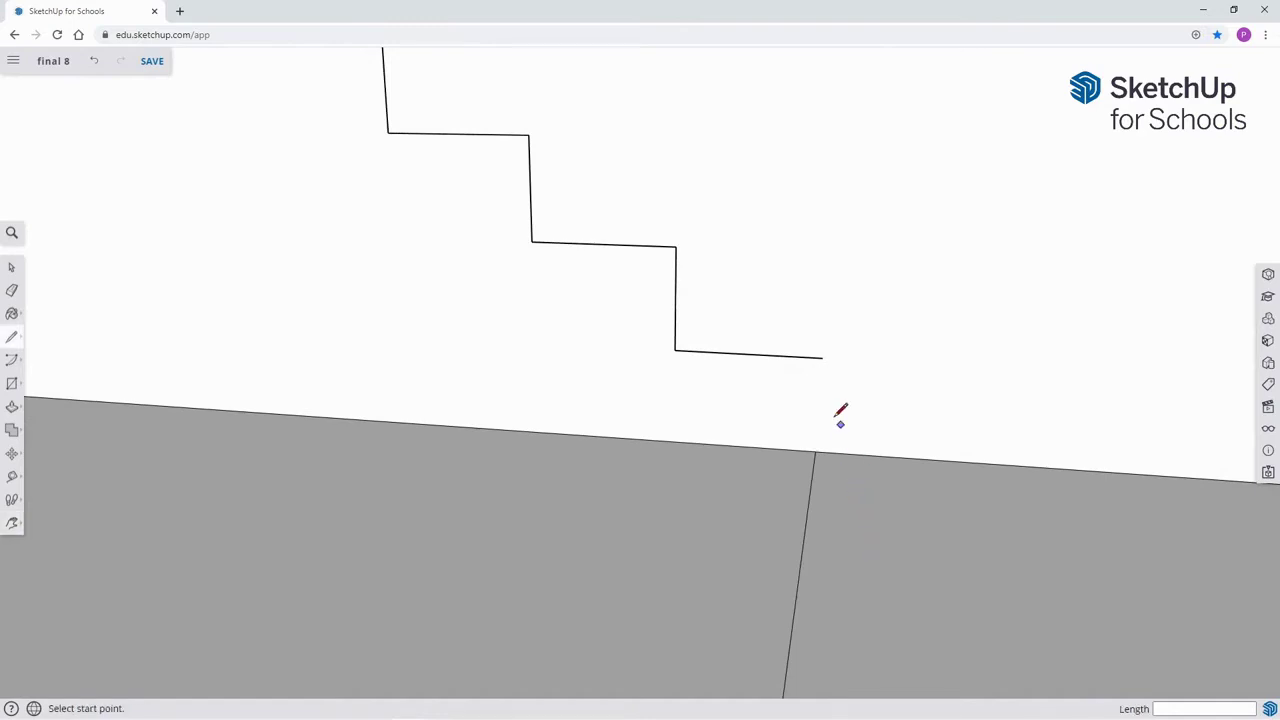
{"action": "left_click", "coordinate": [822, 357]}
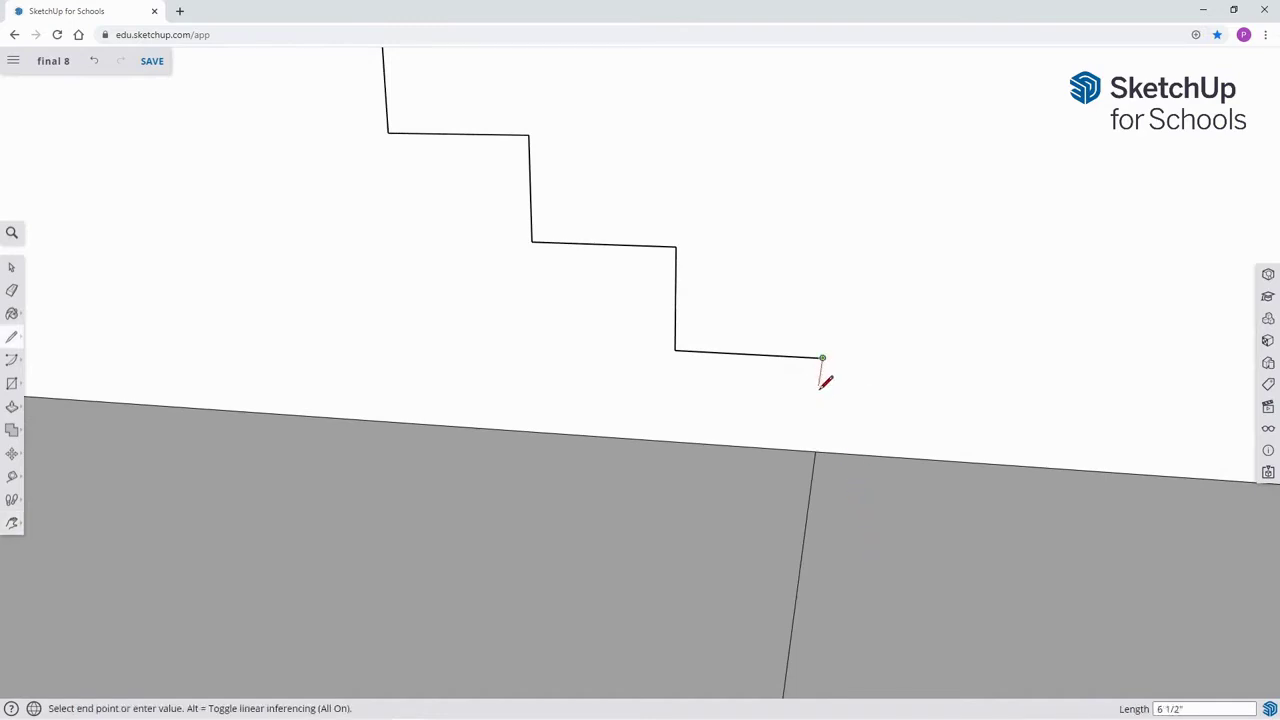
{"action": "left_click", "coordinate": [818, 451]}
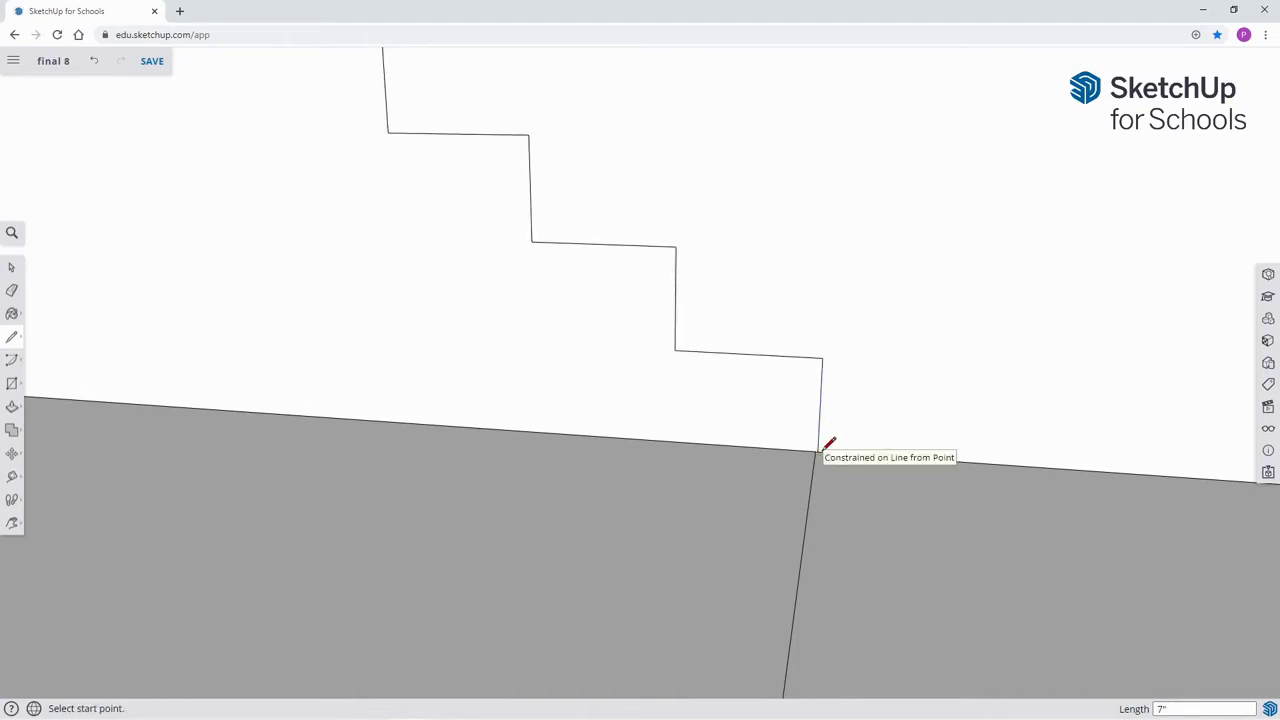
Draw a line about 4' 1 3/16" long on the floor from the last riser's foot, perpendicular to the wall, to the long strip's edge.
{"action": "scroll", "coordinate": [823, 449], "scroll_direction": "up", "scroll_amount": 4}
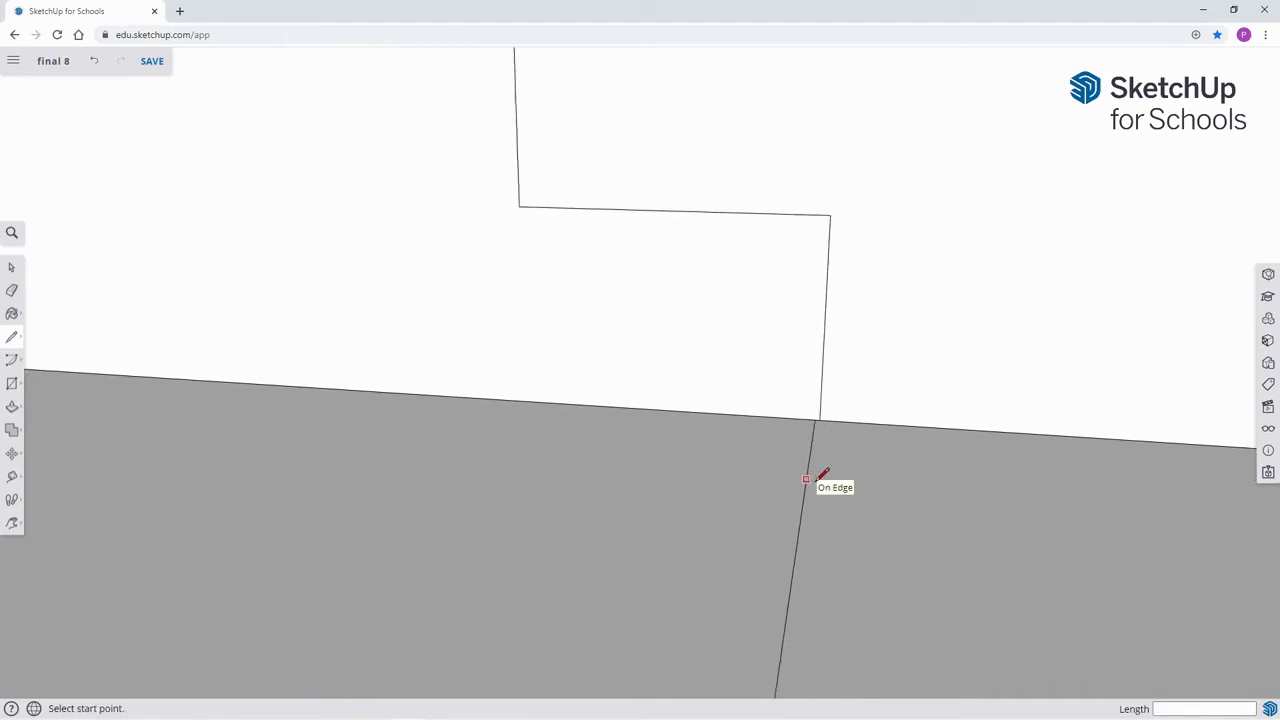
{"action": "scroll", "coordinate": [818, 479], "scroll_direction": "up", "scroll_amount": 5}
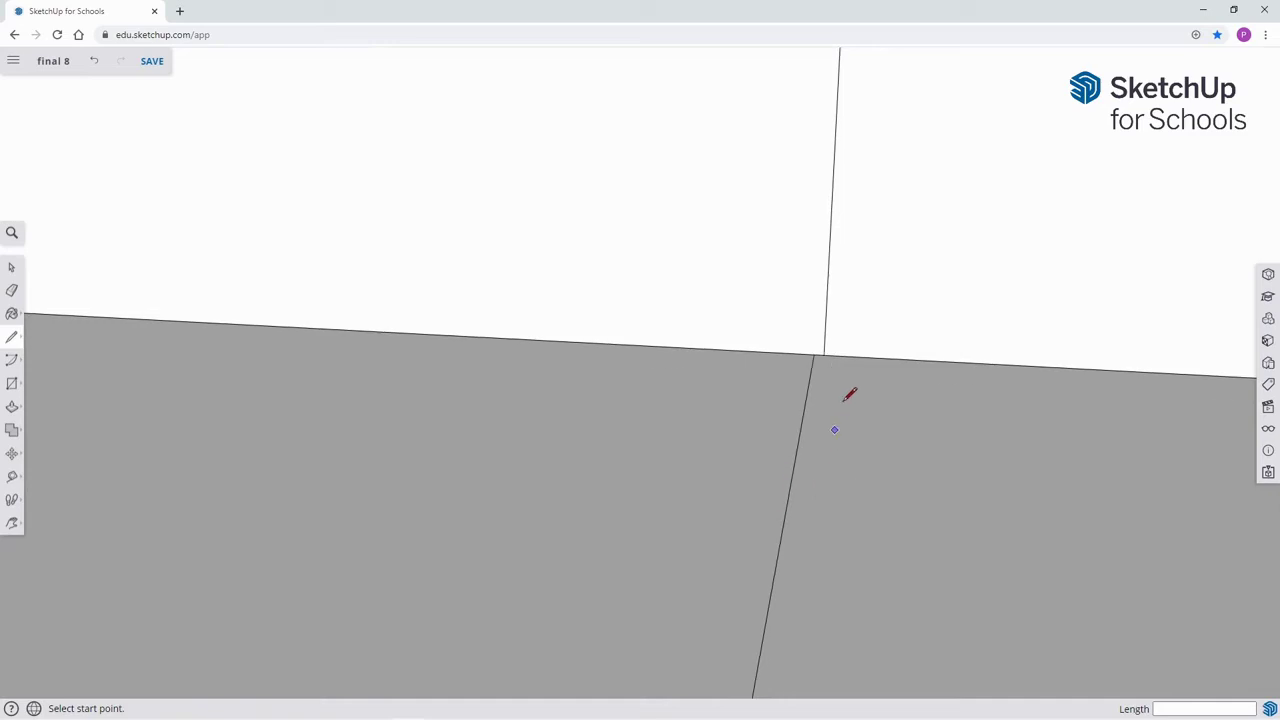
{"action": "left_click", "coordinate": [823, 355]}
{"action": "scroll", "coordinate": [817, 424], "scroll_direction": "down", "scroll_amount": 1}
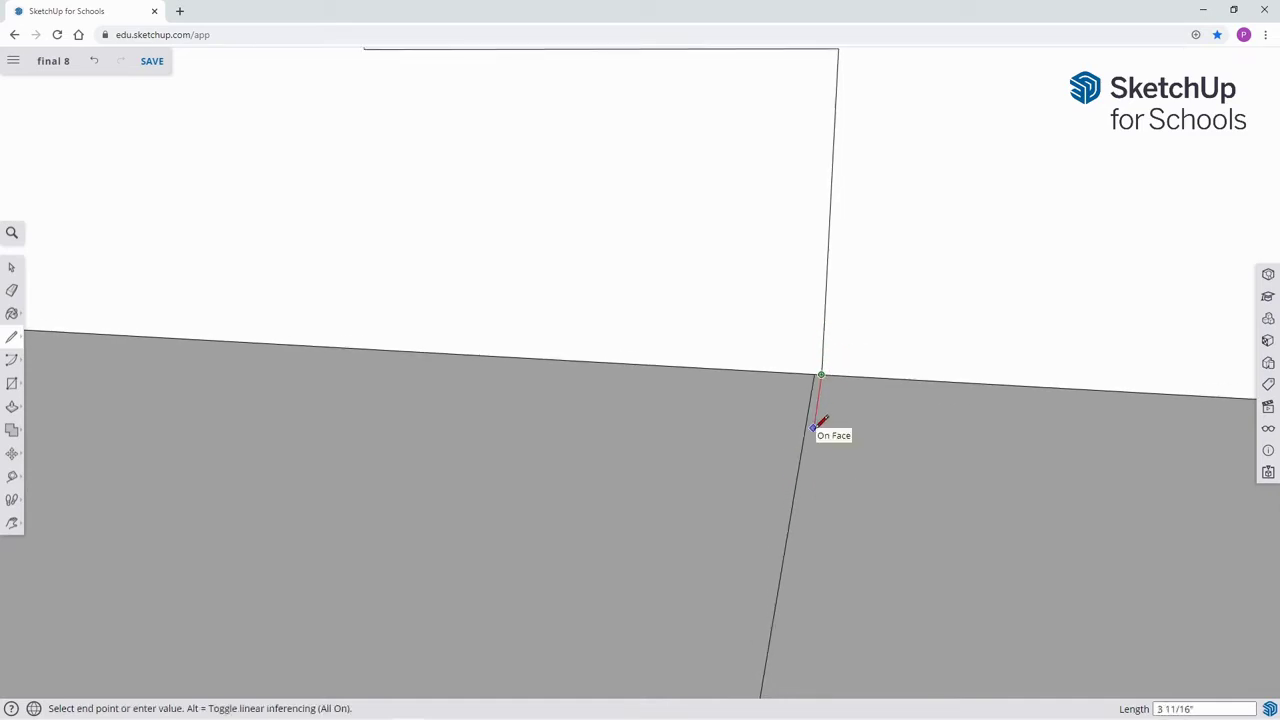
{"action": "scroll", "coordinate": [815, 425], "scroll_direction": "down", "scroll_amount": 4}
{"action": "key", "text": "h"}
{"action": "left_click_drag", "start_coordinate": [779, 583], "coordinate": [794, 266]}
{"action": "mouse_move", "coordinate": [800, 374]}
{"action": "left_mouse_down"}
{"action": "mouse_move", "coordinate": [815, 317]}
{"action": "mouse_move", "coordinate": [800, 386]}
{"action": "mouse_move", "coordinate": [783, 369]}
{"action": "left_mouse_up"}
{"action": "key", "text": "Escape"}
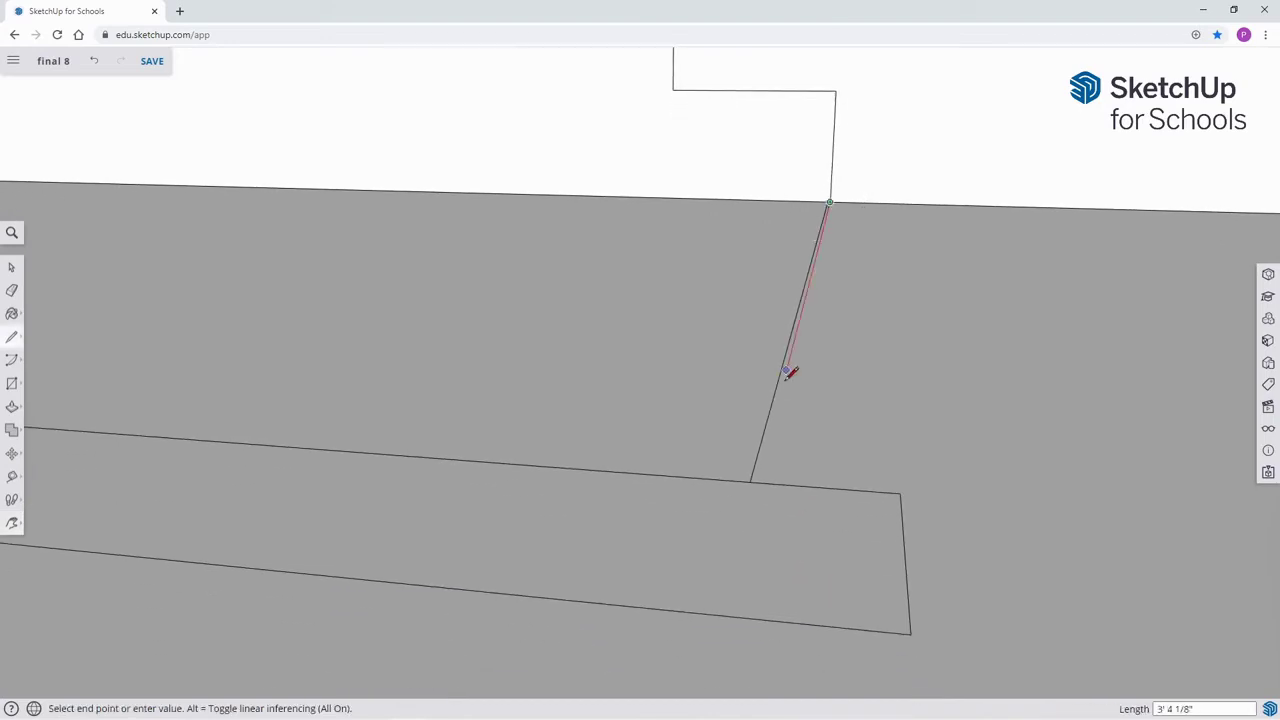
{"action": "left_click", "coordinate": [757, 481]}
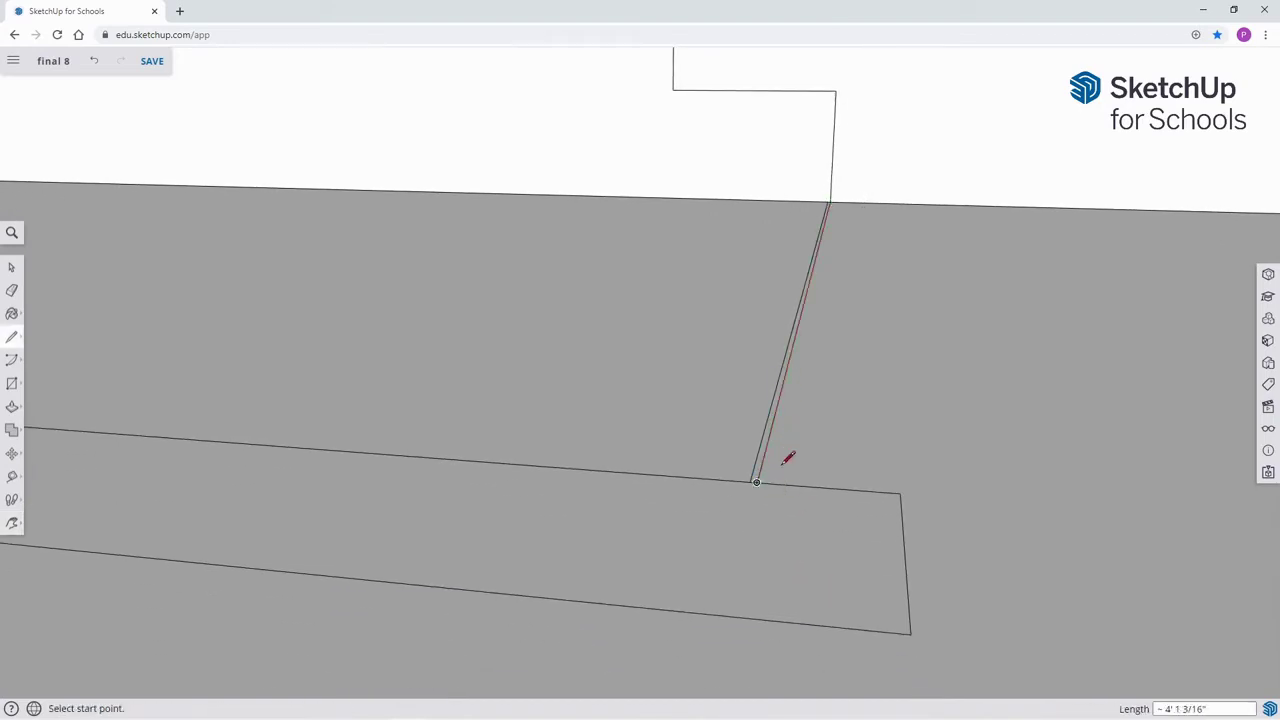
Erase the old end line of the stair plan just beside the new floor line.
{"action": "scroll", "coordinate": [820, 430], "scroll_direction": "up", "scroll_amount": 3}
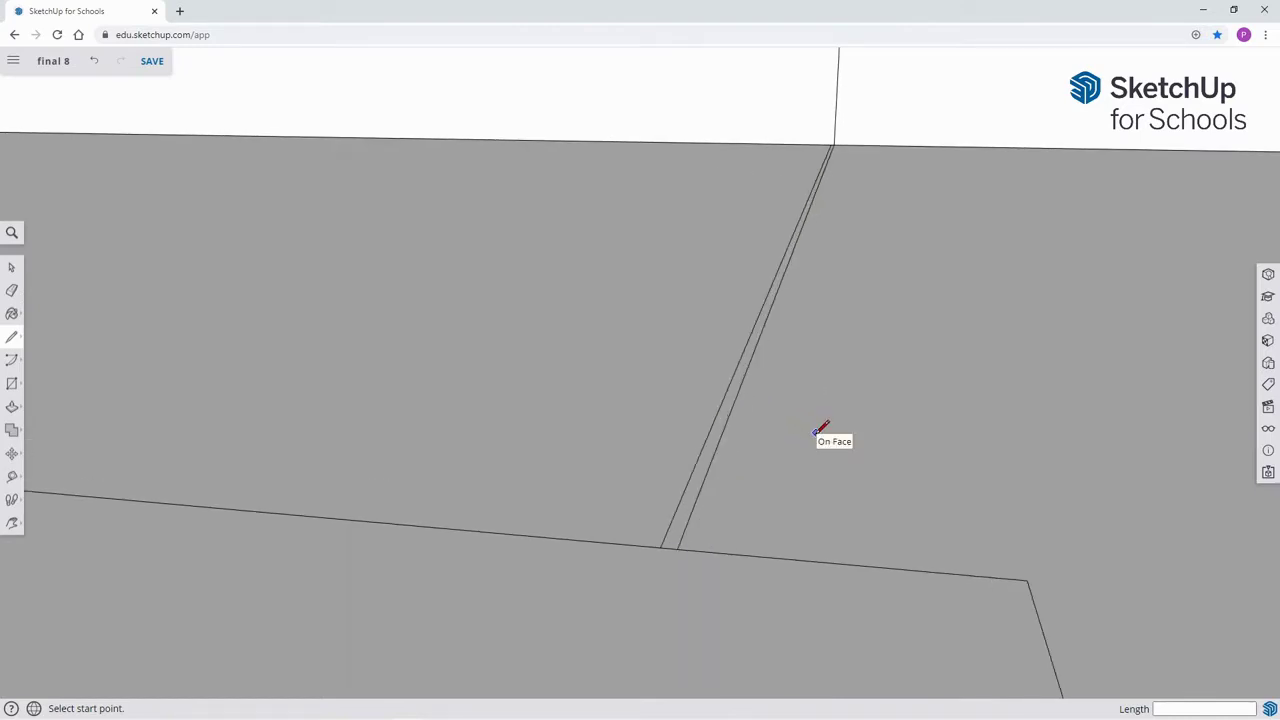
{"action": "key", "text": "e"}
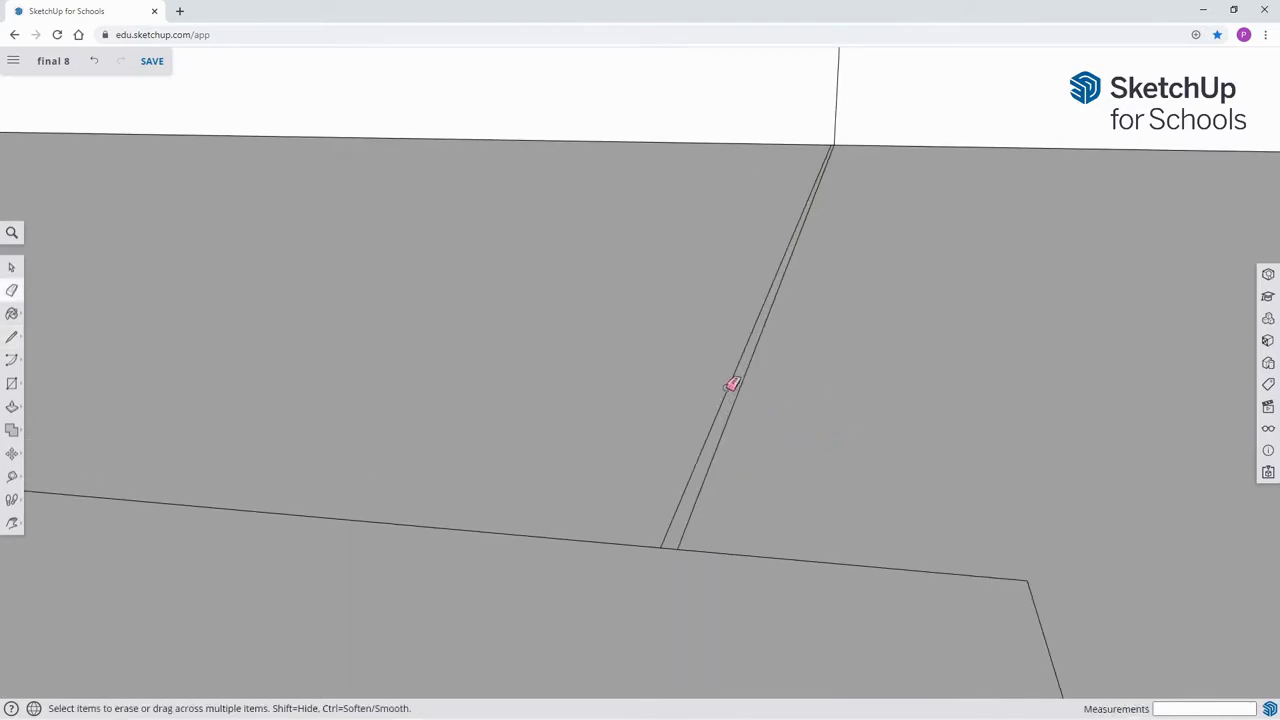
{"action": "left_click", "coordinate": [728, 388]}
{"action": "scroll", "coordinate": [695, 417], "scroll_direction": "down", "scroll_amount": 3}
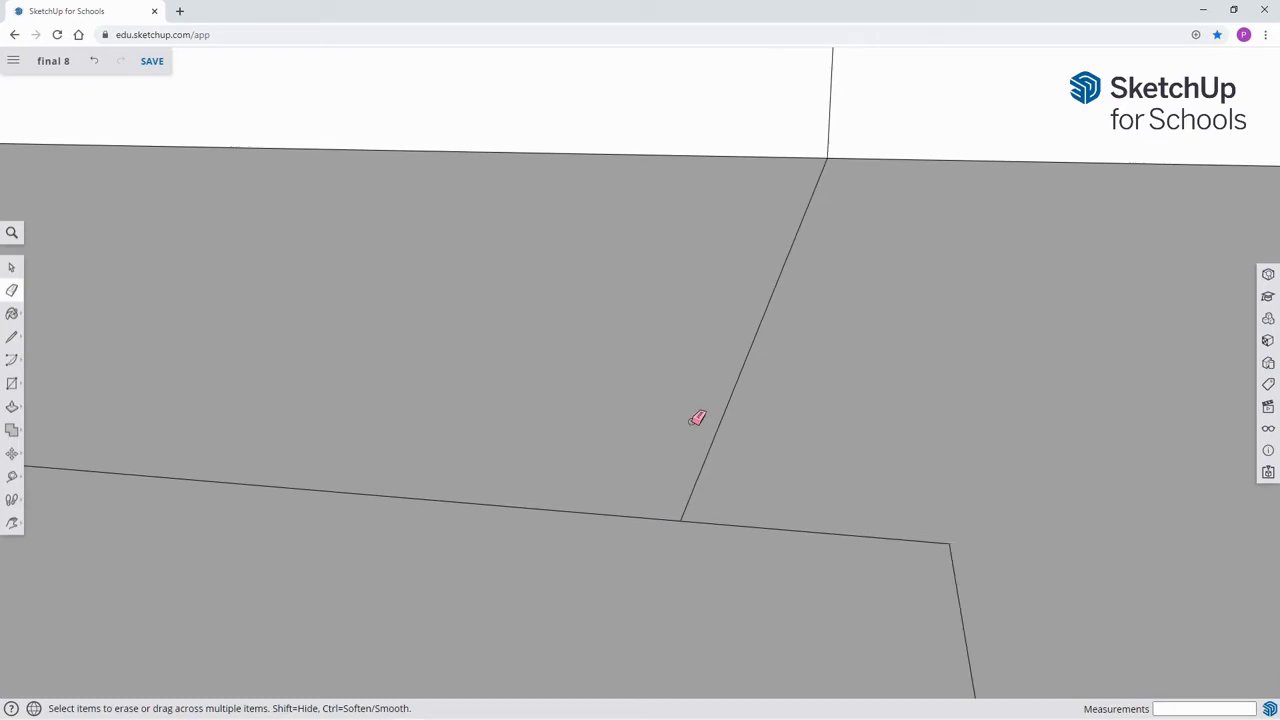
Close the stair profile with an 8' 8 1/2" vertical line along the guide from the top tread's back end to the floor.
{"action": "scroll", "coordinate": [695, 417], "scroll_direction": "down", "scroll_amount": 2}
{"action": "key", "text": "h"}
{"action": "left_click_drag", "start_coordinate": [689, 413], "coordinate": [746, 449]}
{"action": "scroll", "coordinate": [746, 449], "scroll_direction": "down", "scroll_amount": 2}
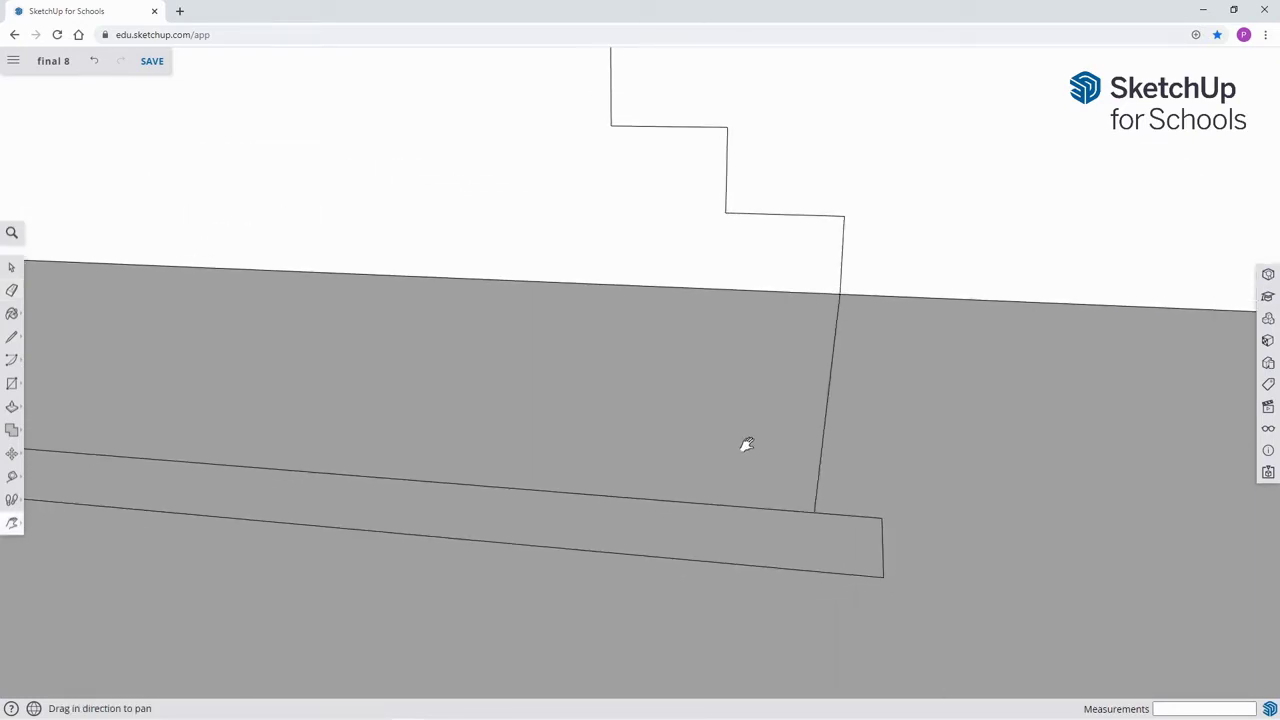
{"action": "scroll", "coordinate": [746, 445], "scroll_direction": "down", "scroll_amount": 2}
{"action": "left_click_drag", "start_coordinate": [580, 383], "coordinate": [837, 437]}
{"action": "scroll", "coordinate": [837, 434], "scroll_direction": "down", "scroll_amount": 3}
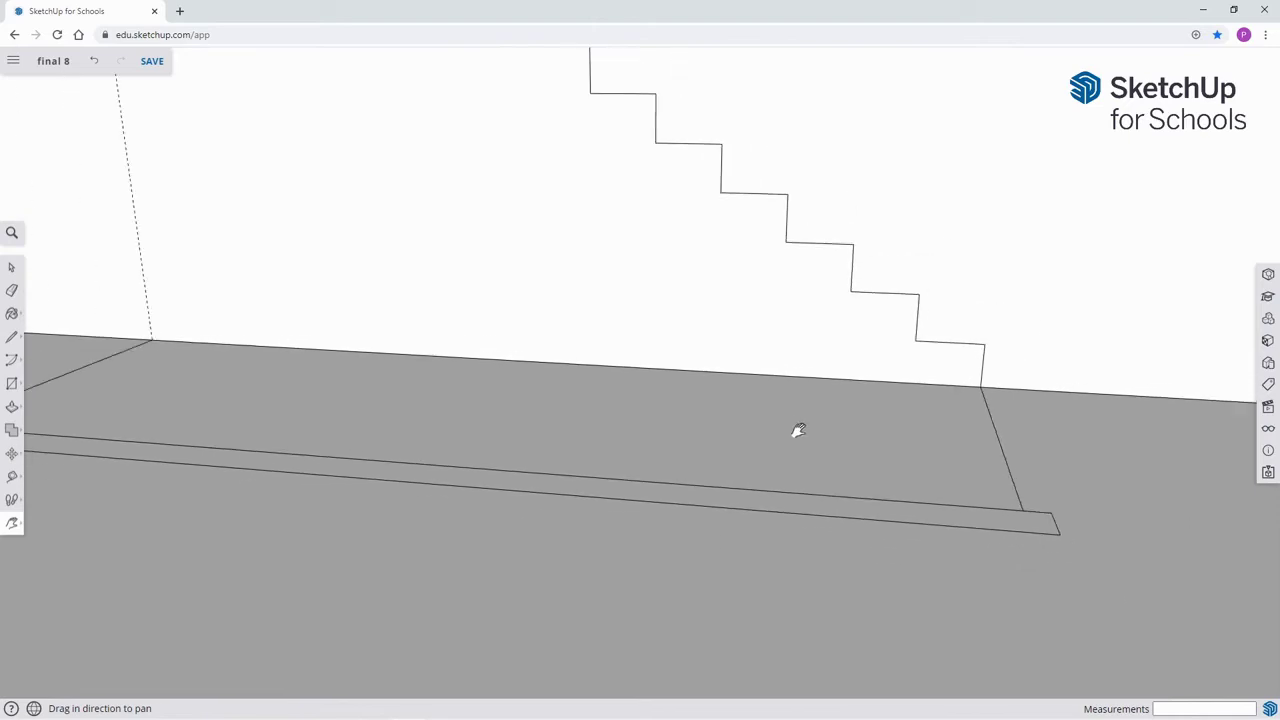
{"action": "scroll", "coordinate": [790, 428], "scroll_direction": "down", "scroll_amount": 5}
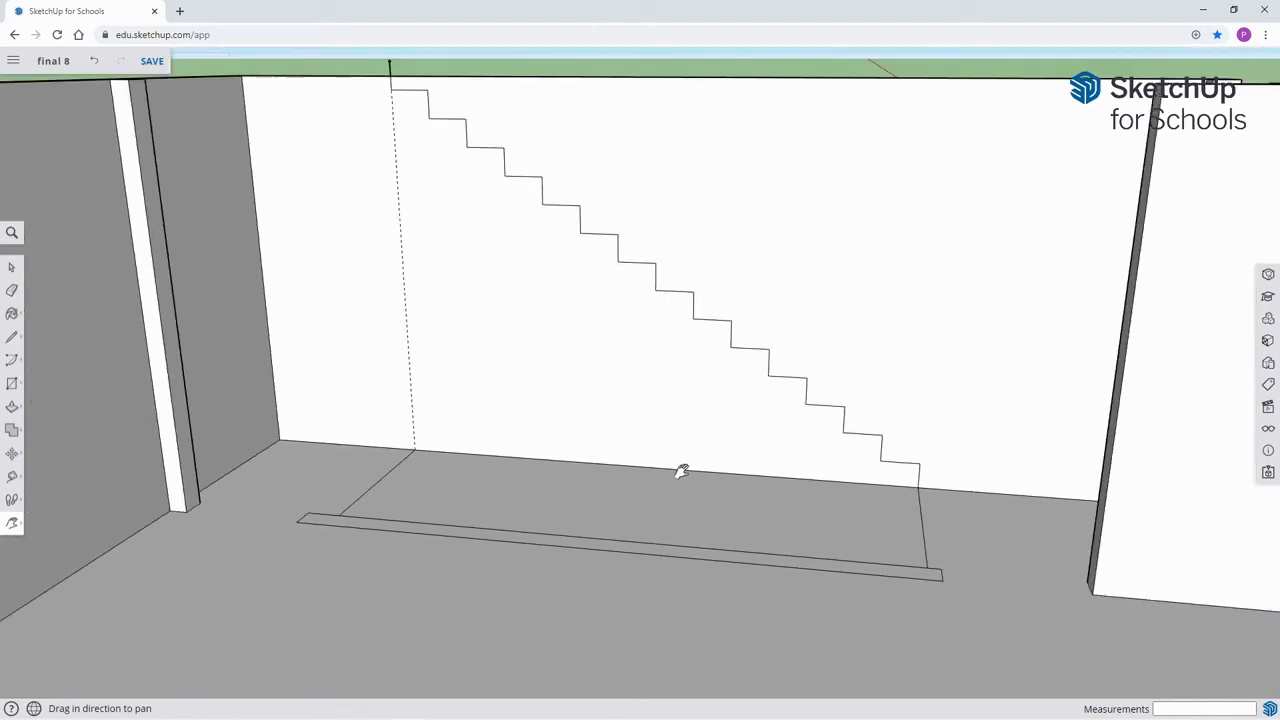
{"action": "scroll", "coordinate": [680, 470], "scroll_direction": "down", "scroll_amount": 1}
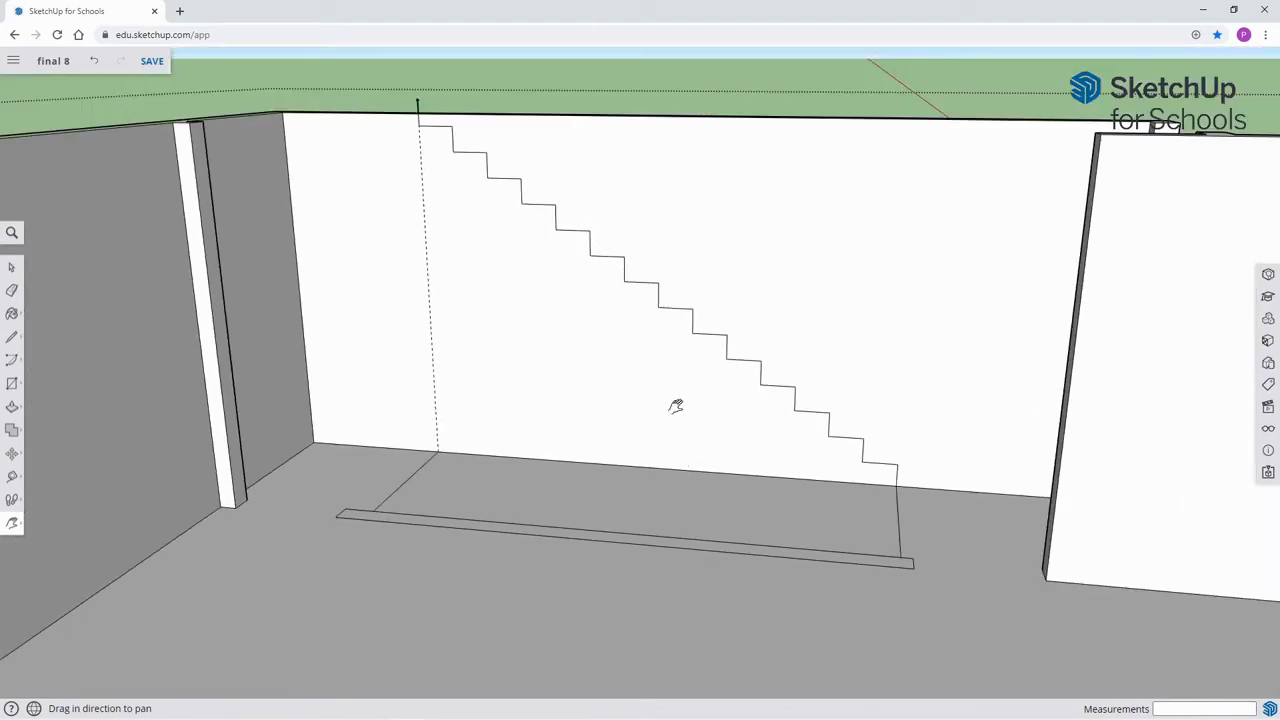
{"action": "key", "text": "l"}
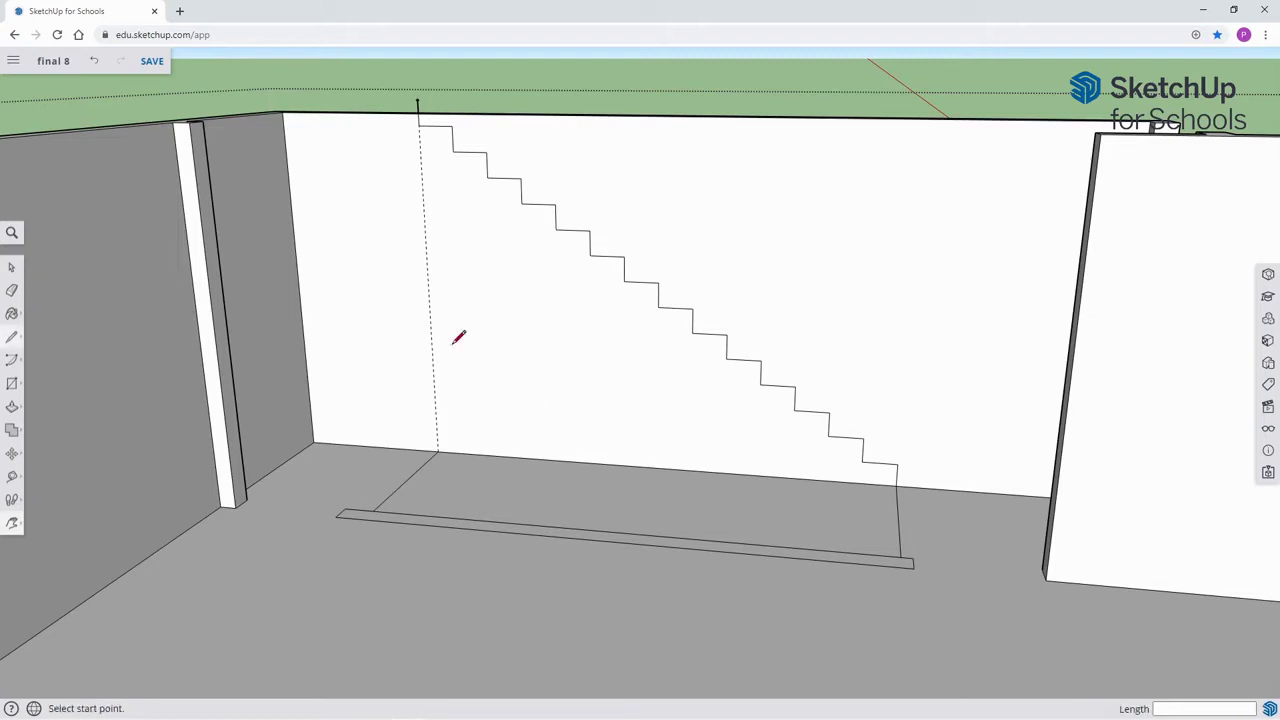
{"action": "left_click", "coordinate": [418, 126]}
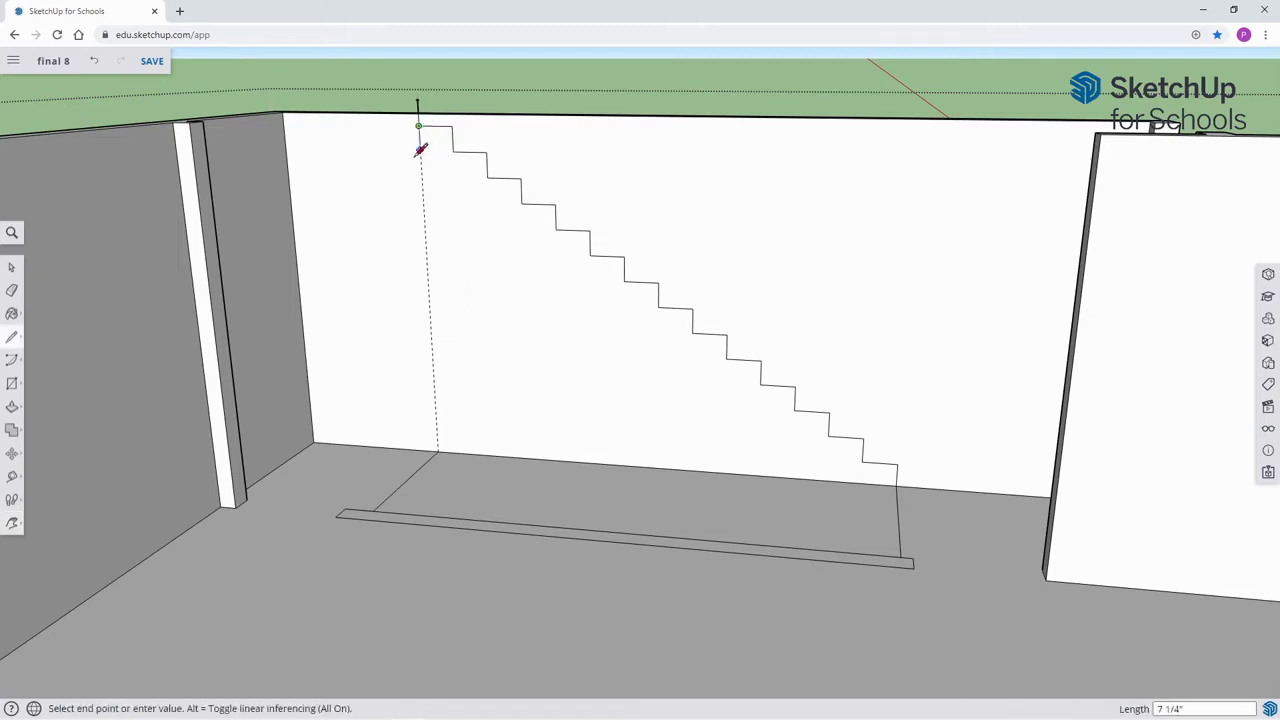
{"action": "left_click", "coordinate": [439, 450]}
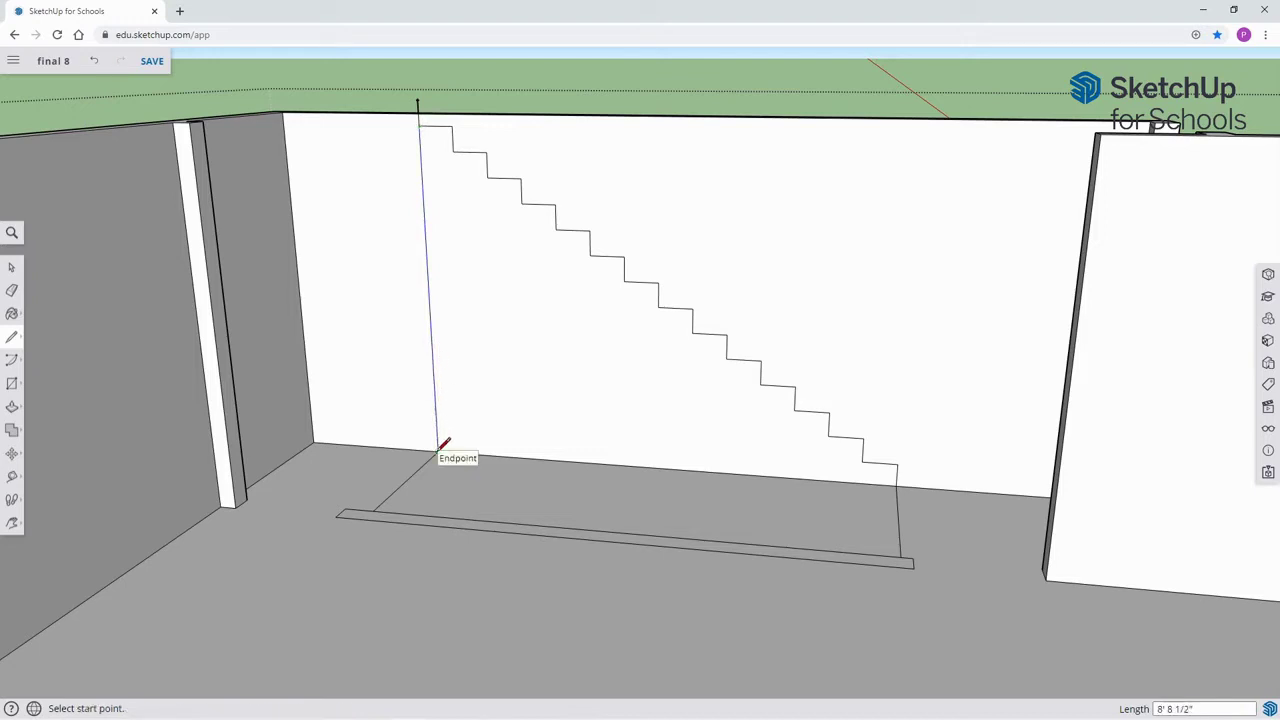
Push/Pull the stair profile face out from the wall about 4' 1 3/16", up to the long strip on the floor.
{"action": "key", "text": "space"}
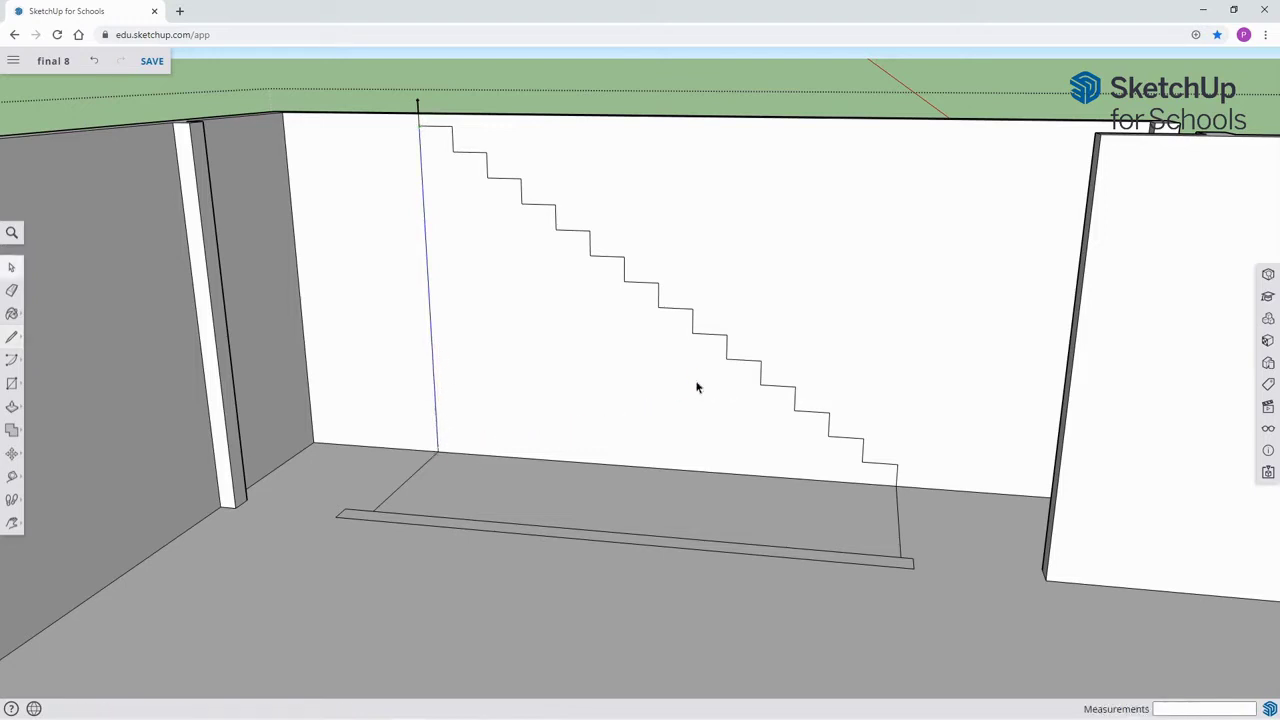
{"action": "left_click", "coordinate": [606, 344]}
{"action": "key", "text": "p"}
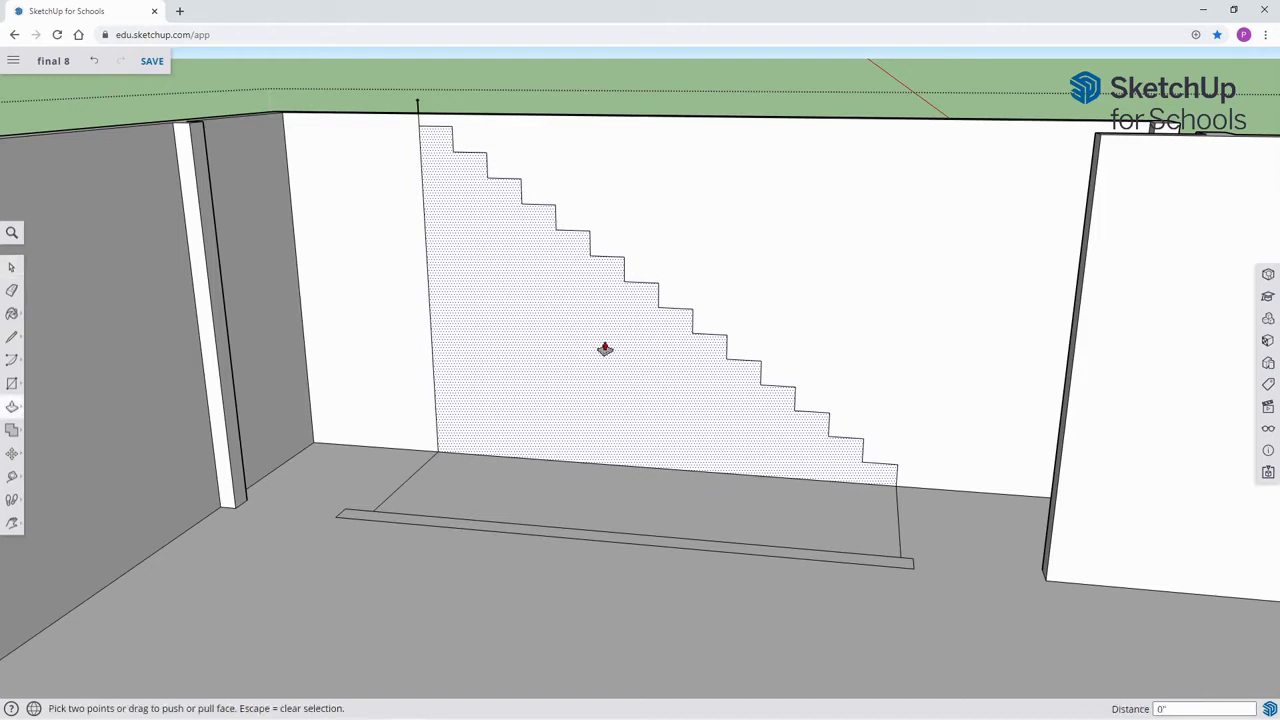
{"action": "left_click", "coordinate": [605, 348]}
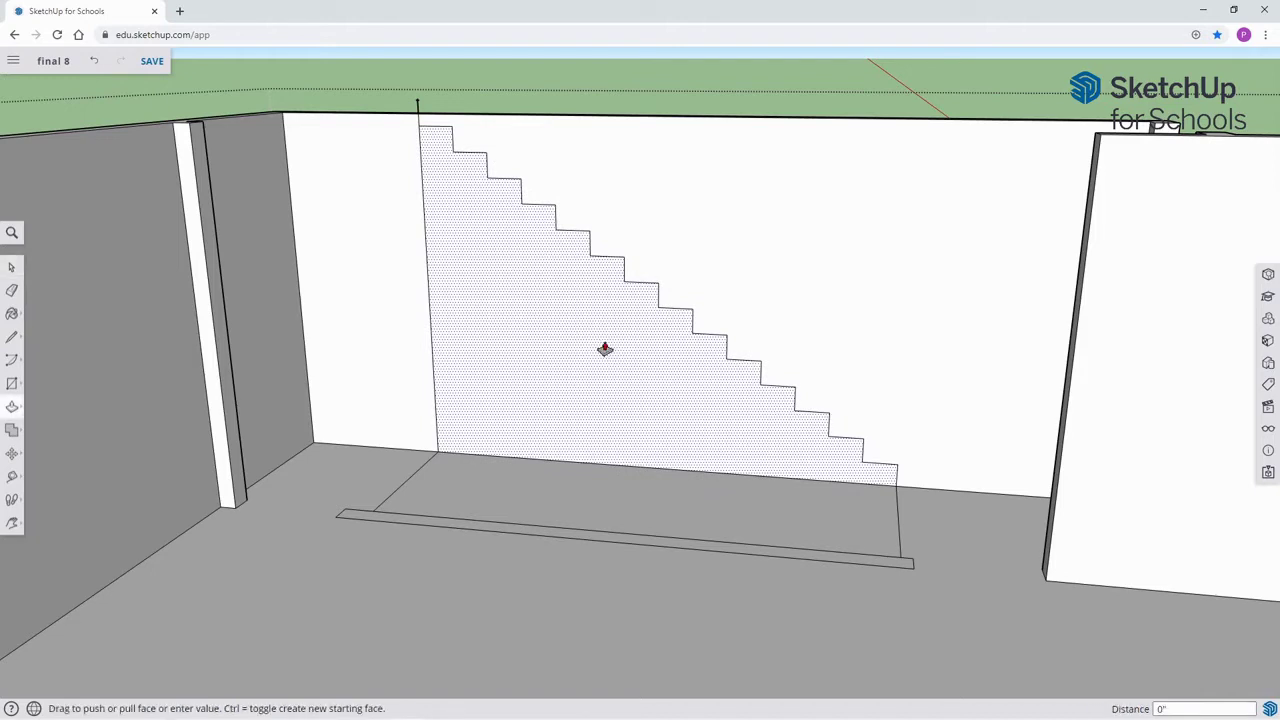
{"action": "left_click", "coordinate": [530, 400]}
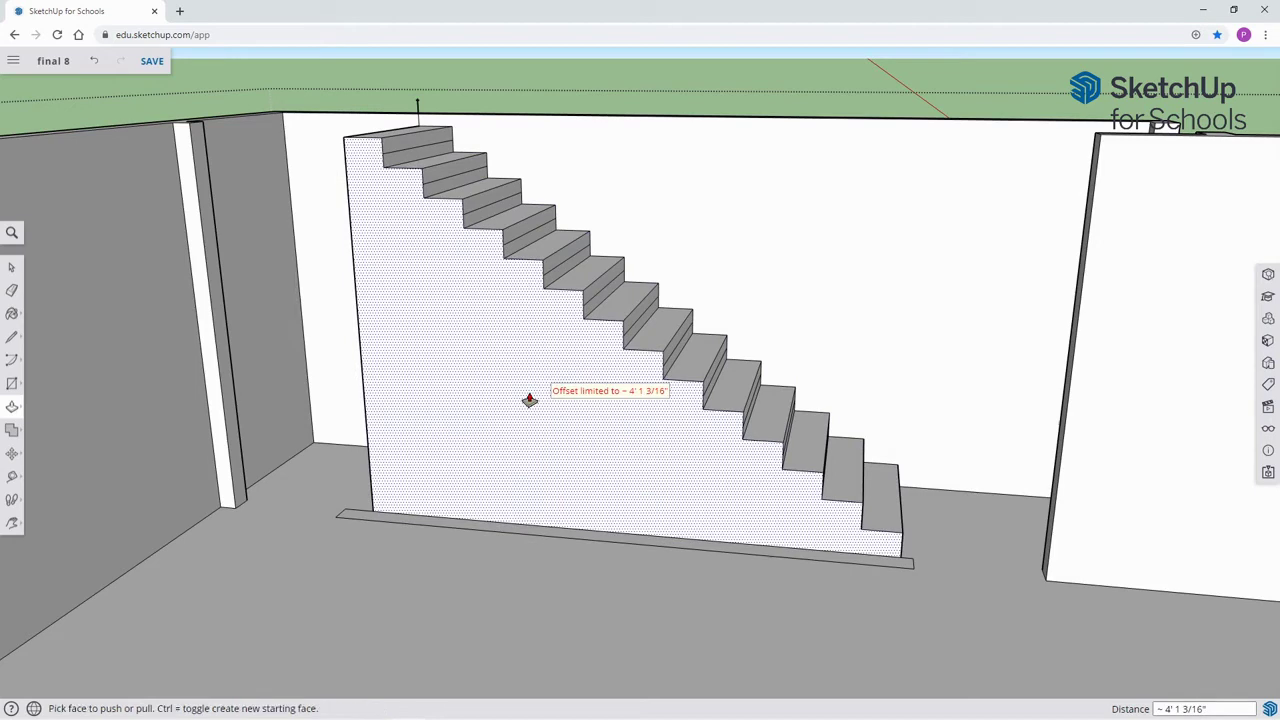
{"action": "key", "text": "space"}
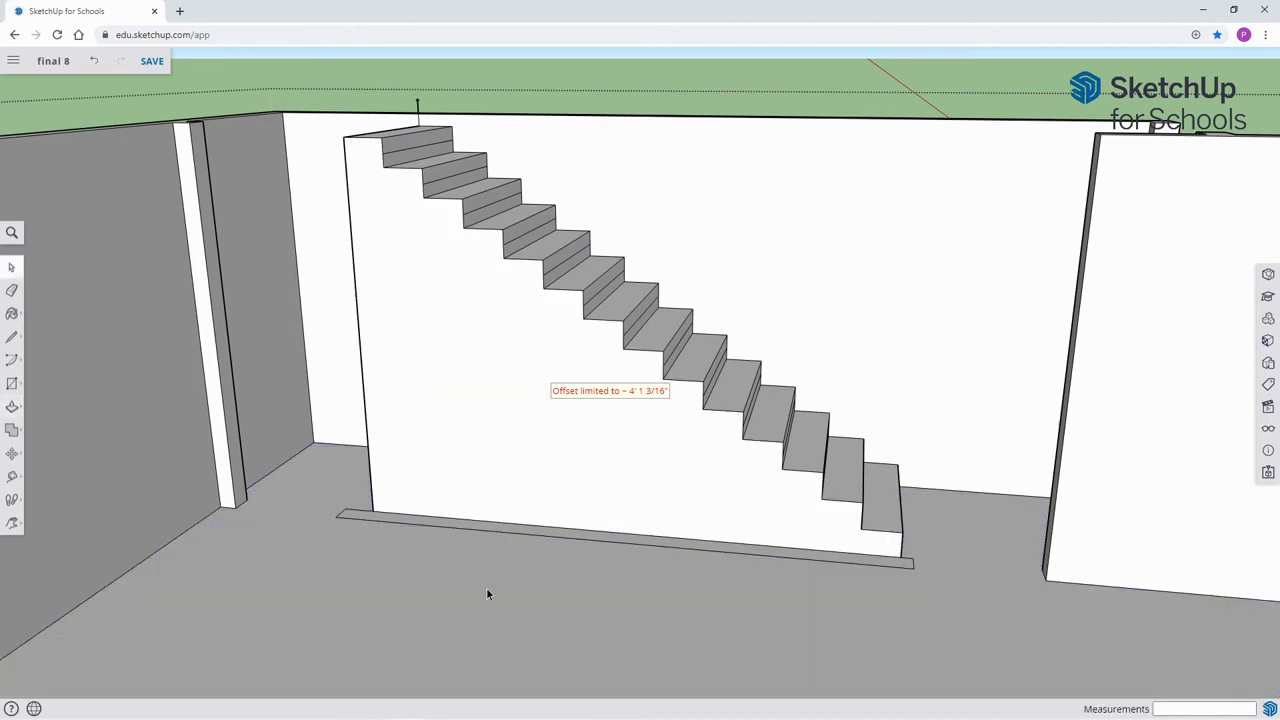
Erase the extra horizontal lines across the stair risers, from the top step down to the bottom one.
{"action": "middle_click_drag", "start_coordinate": [504, 421], "coordinate": [438, 434]}
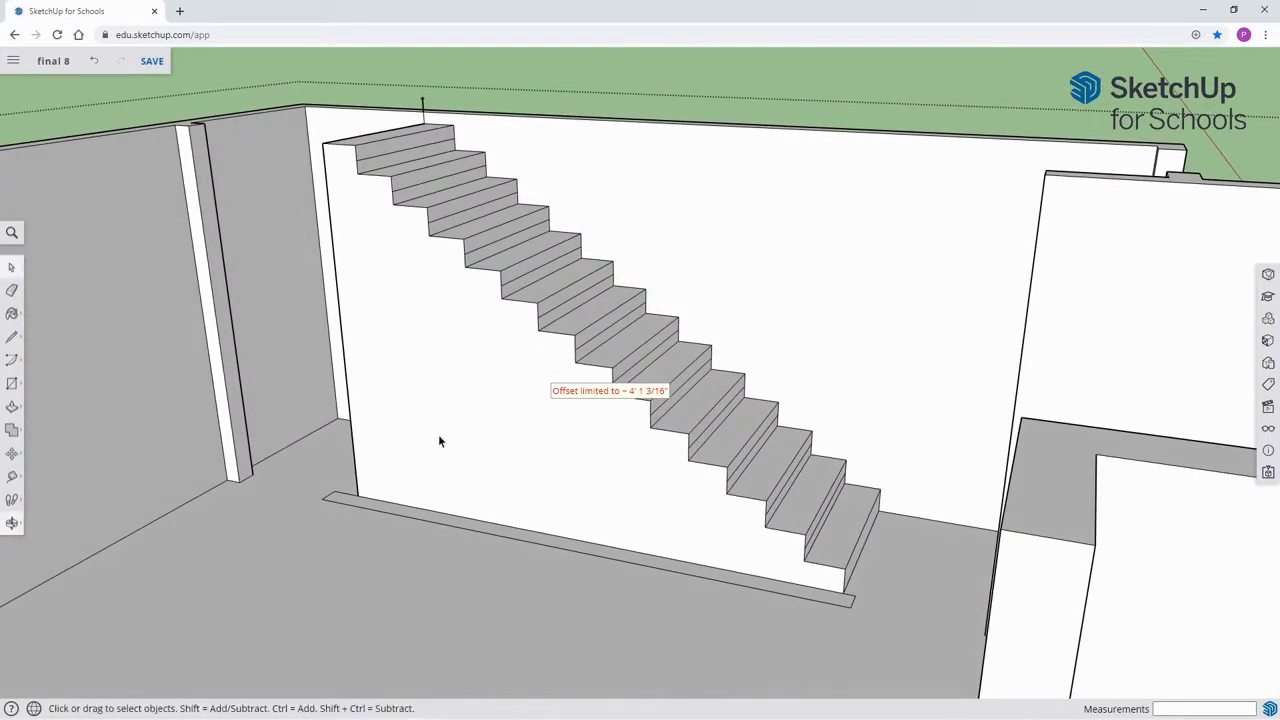
{"action": "scroll", "coordinate": [550, 410], "scroll_direction": "up", "scroll_amount": 2}
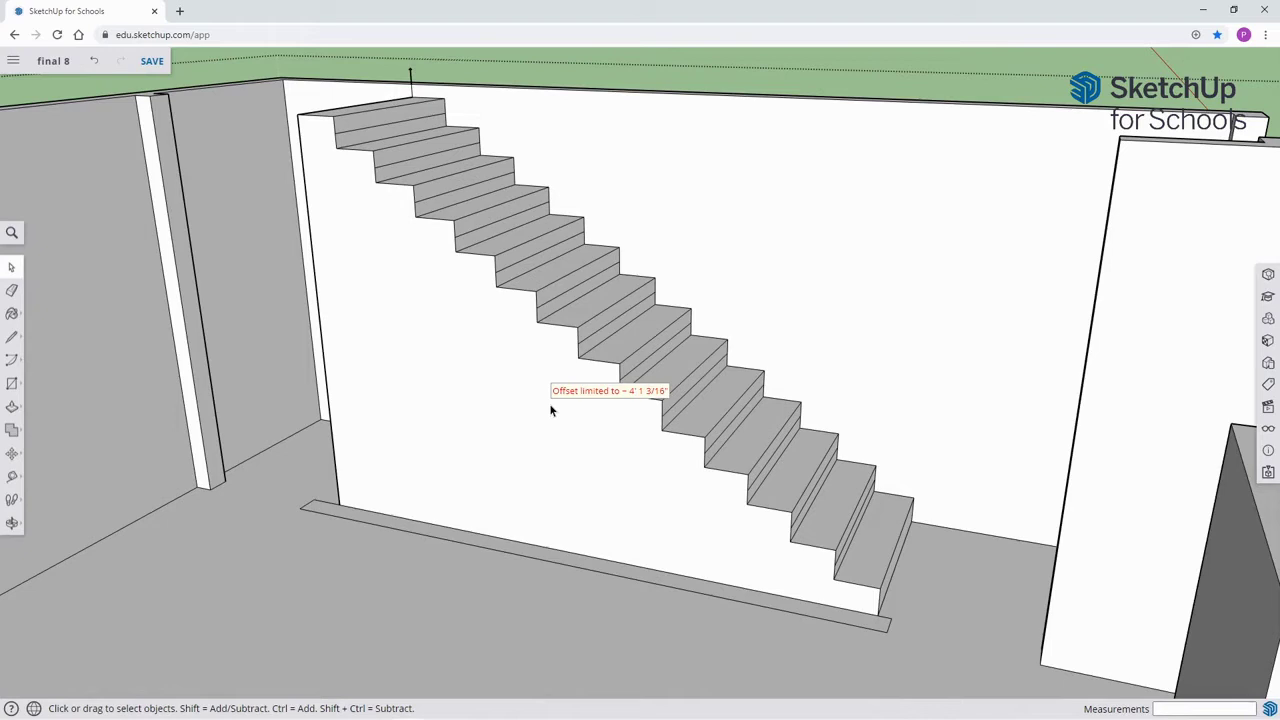
{"action": "key", "text": "e"}
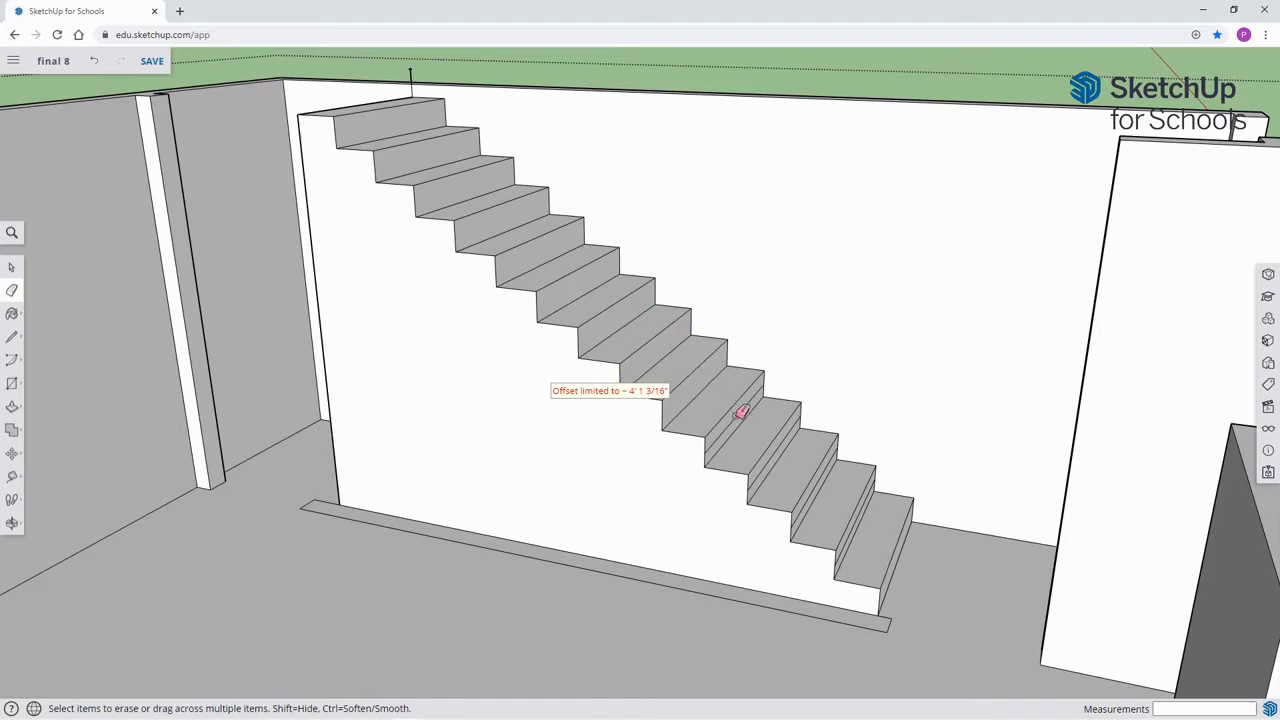
{"action": "scroll", "coordinate": [752, 425], "scroll_direction": "up", "scroll_amount": 1}
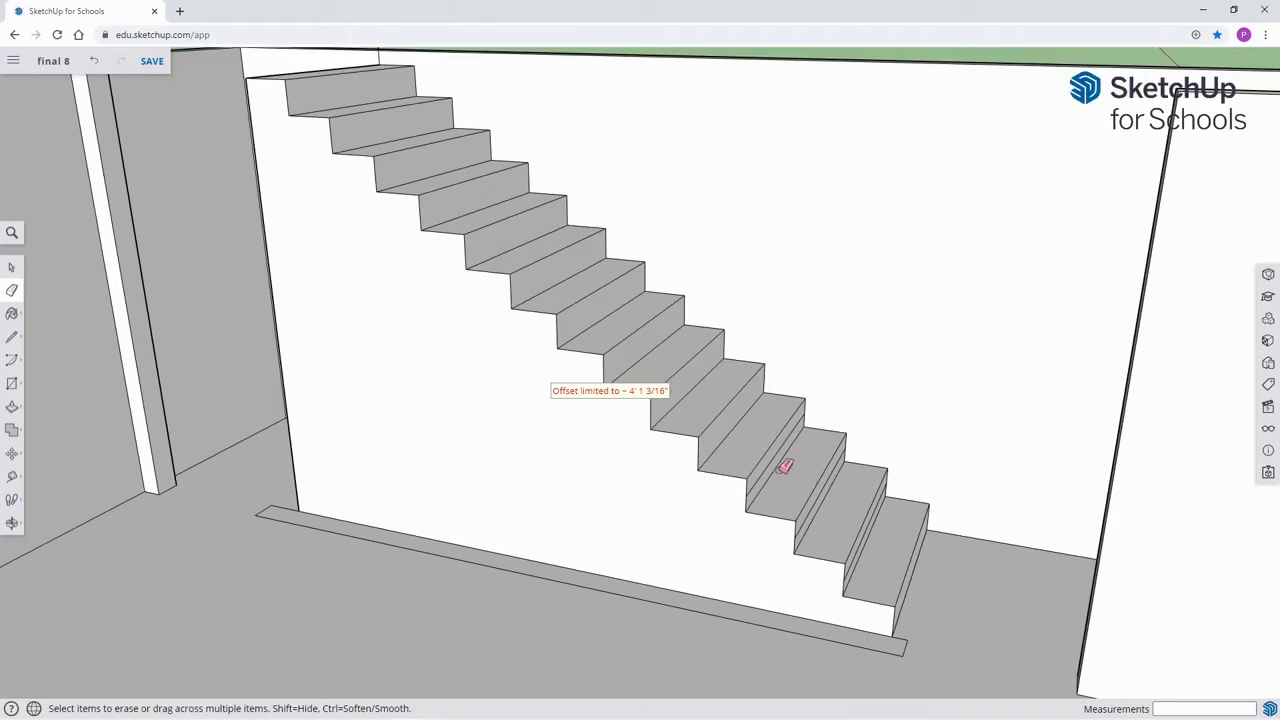
{"action": "mouse_move", "coordinate": [791, 480]}
{"action": "middle_mouse_down"}
{"action": "mouse_move", "coordinate": [723, 440]}
{"action": "mouse_move", "coordinate": [790, 450]}
{"action": "mouse_move", "coordinate": [811, 473]}
{"action": "middle_mouse_up"}
{"action": "left_click_drag", "start_coordinate": [804, 467], "coordinate": [868, 503]}
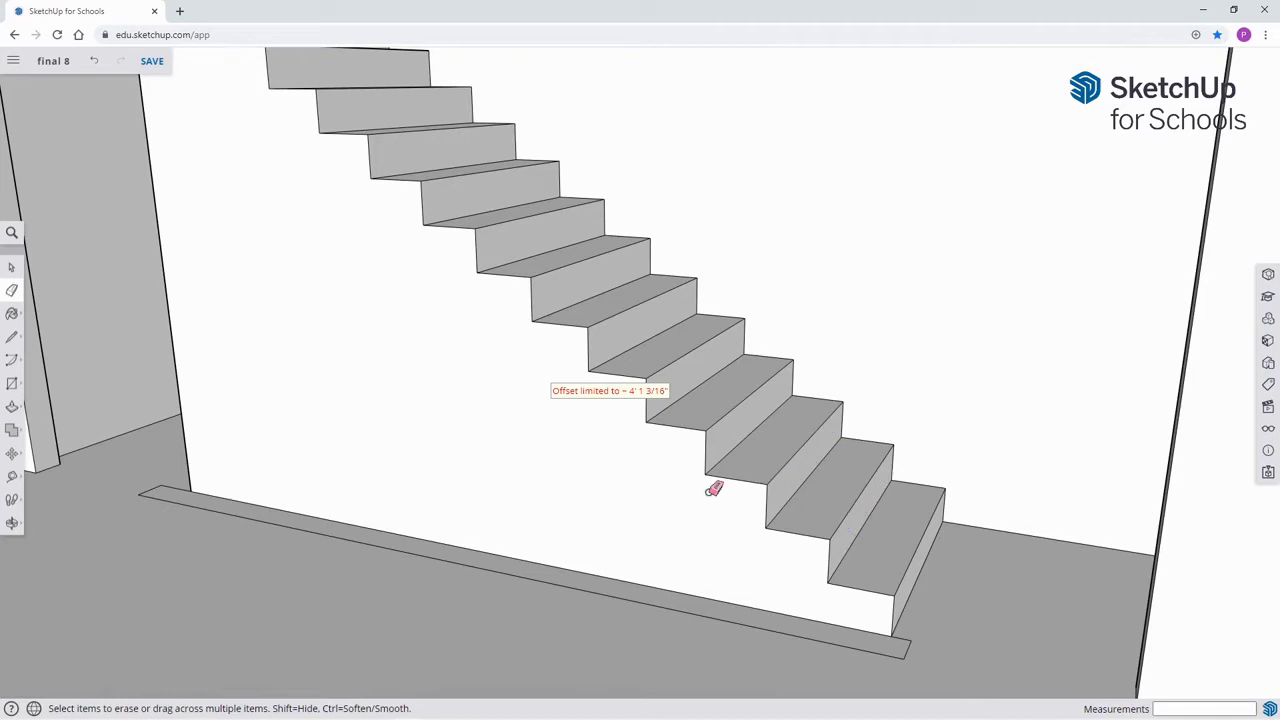
{"action": "key", "text": "space"}
Draw a 3 1/2" vertical line up from the top step's outer back corner and connect it to the wall's top edge at the guide.
{"action": "scroll", "coordinate": [382, 322], "scroll_direction": "up", "scroll_amount": 3}
{"action": "scroll", "coordinate": [382, 322], "scroll_direction": "down", "scroll_amount": 5}
{"action": "middle_click_drag", "start_coordinate": [360, 322], "coordinate": [513, 415]}
{"action": "scroll", "coordinate": [557, 434], "scroll_direction": "up", "scroll_amount": 2}
{"action": "scroll", "coordinate": [513, 415], "scroll_direction": "up", "scroll_amount": 2}
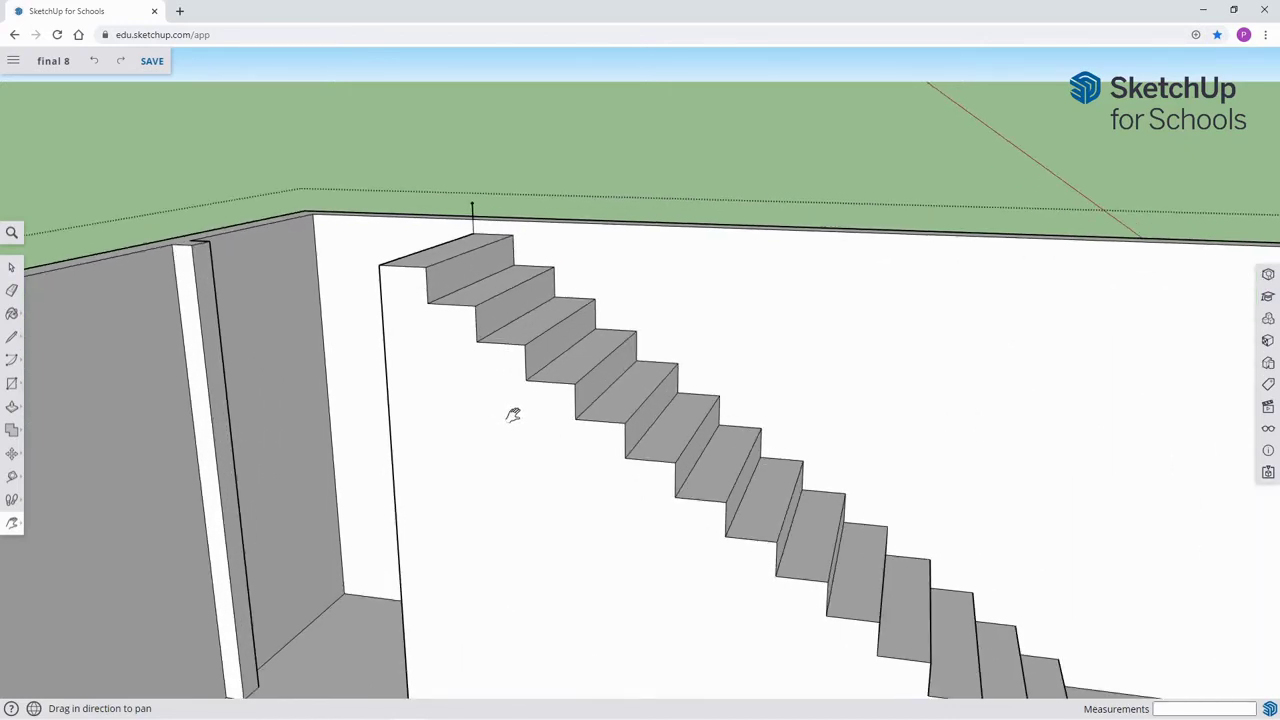
{"action": "key", "text": "l"}
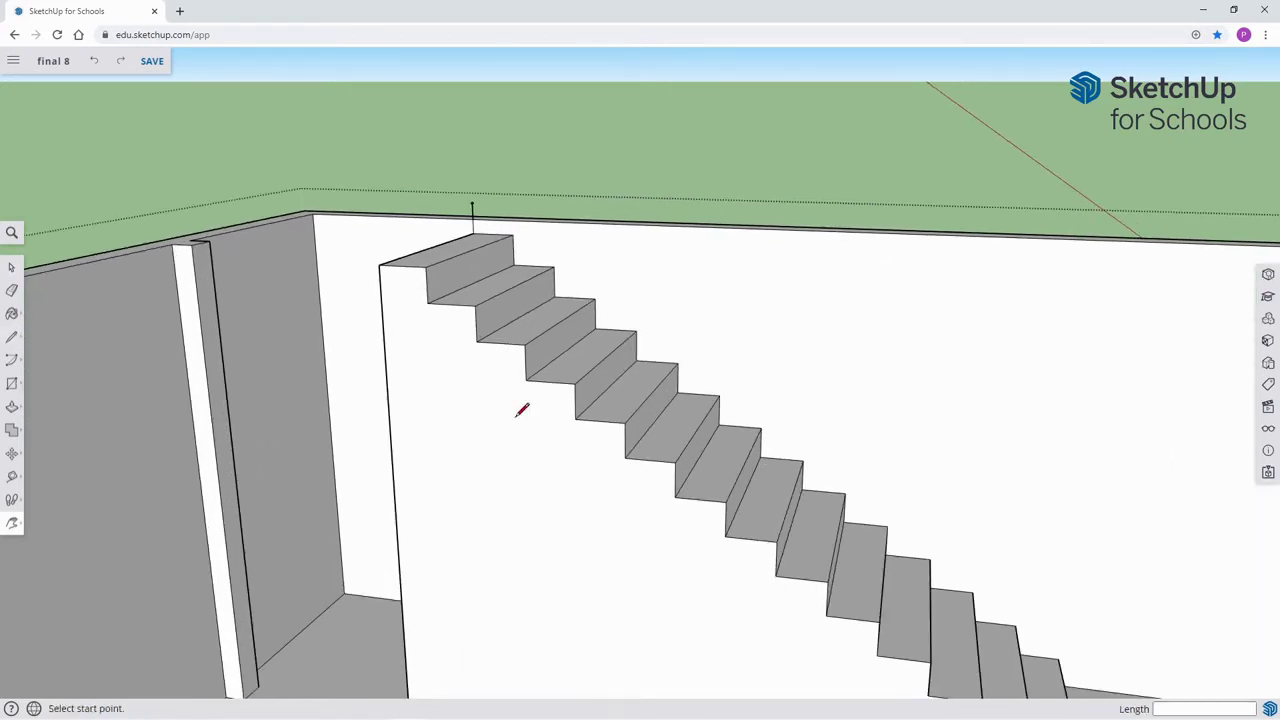
{"action": "left_click", "coordinate": [379, 264]}
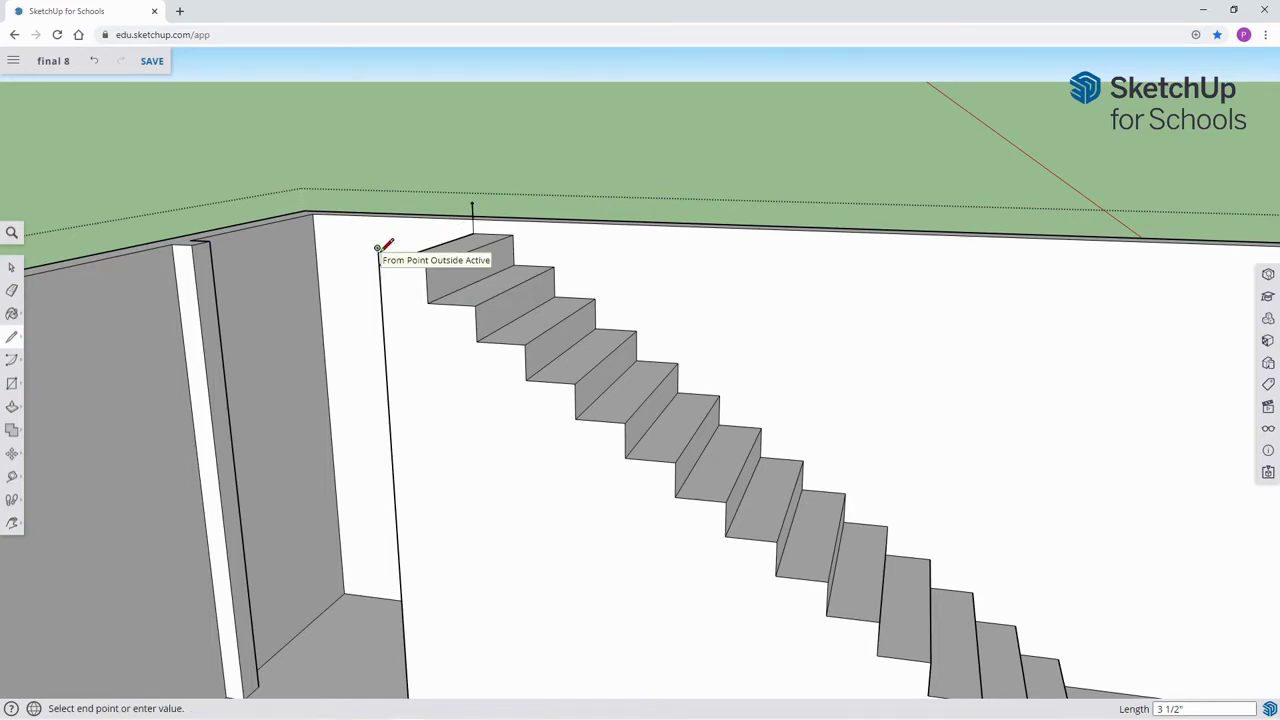
{"action": "left_click", "coordinate": [378, 247]}
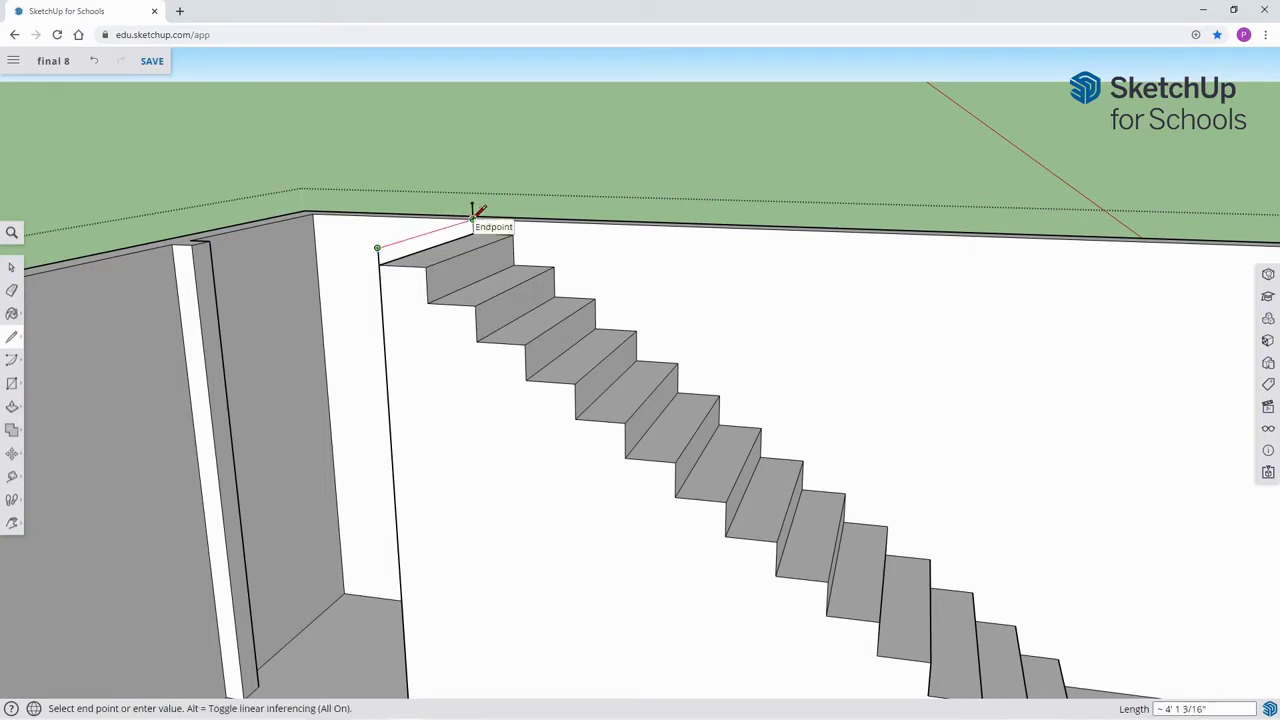
{"action": "left_click", "coordinate": [473, 217]}
{"action": "scroll", "coordinate": [456, 250], "scroll_direction": "down", "scroll_amount": 2}
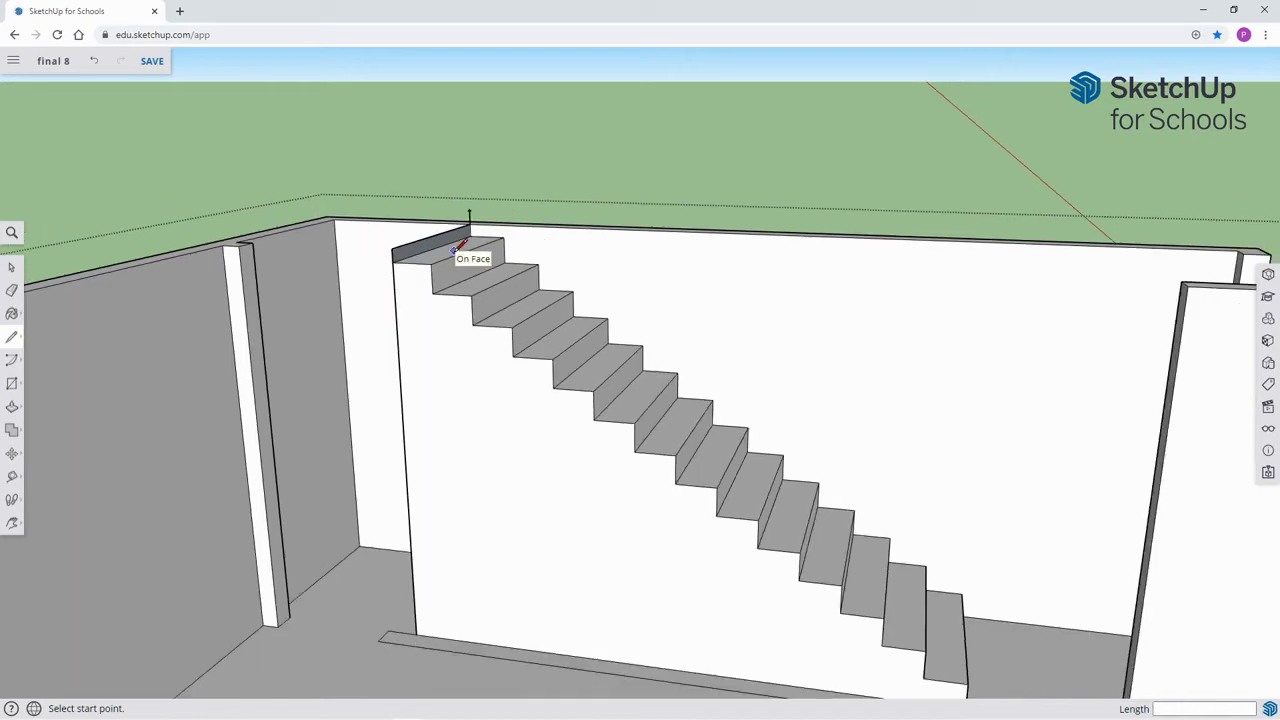
Erase the leftover vertical line sticking up above the wall's top edge at the top step.
{"action": "key", "text": "e"}
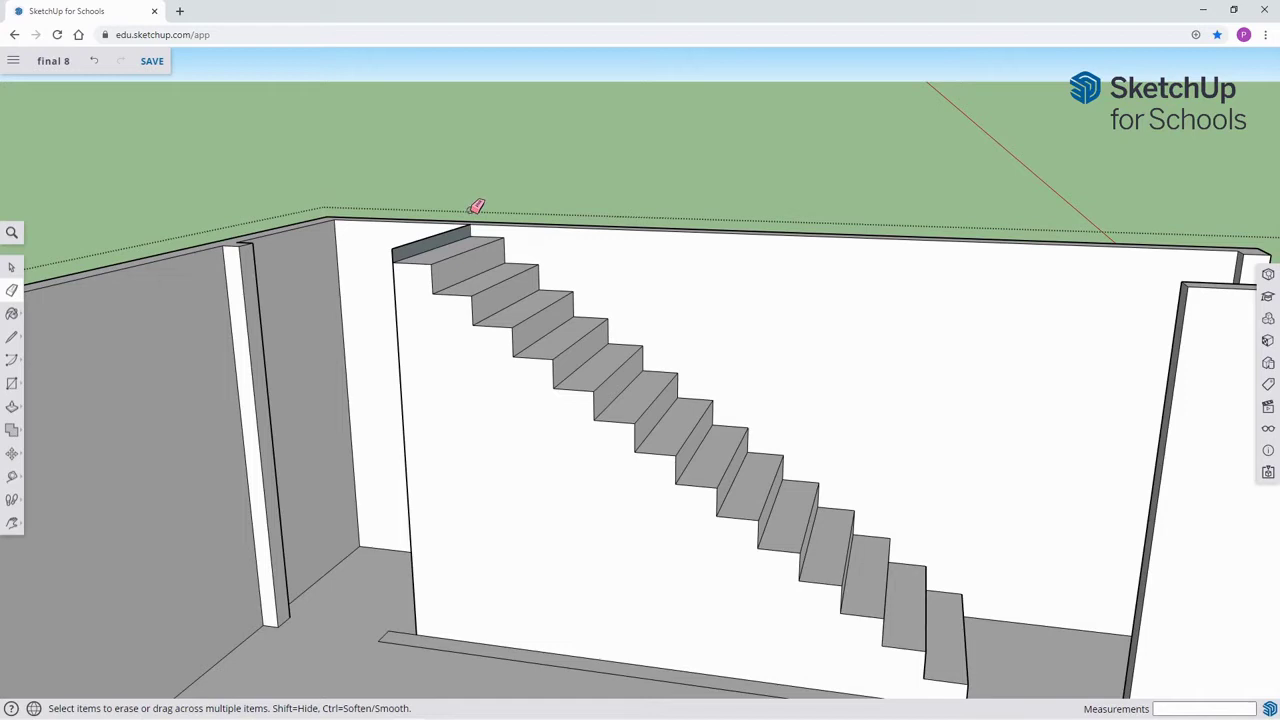
{"action": "scroll", "coordinate": [511, 295], "scroll_direction": "down", "scroll_amount": 2}
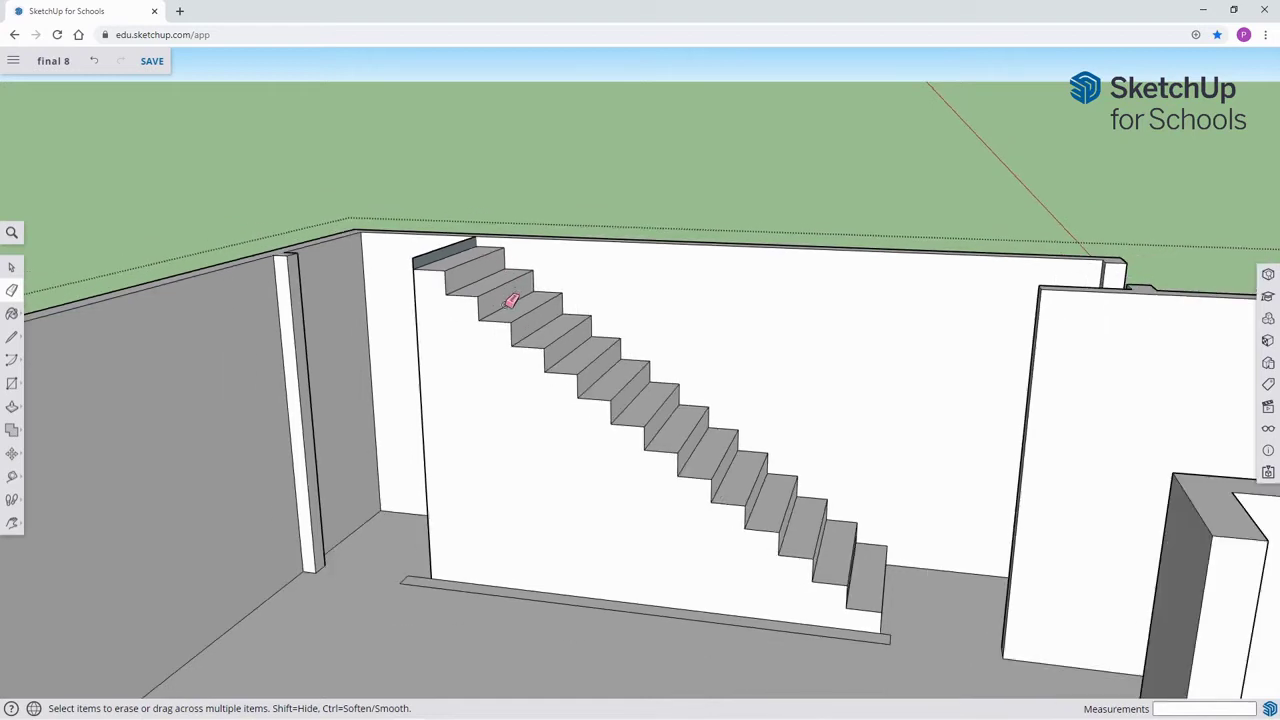
Push/Pull the long floor strip beside the staircase up 9' to the top of the existing walls.
{"action": "key", "text": "space"}
{"action": "left_click", "coordinate": [454, 584]}
{"action": "left_click", "coordinate": [456, 586]}
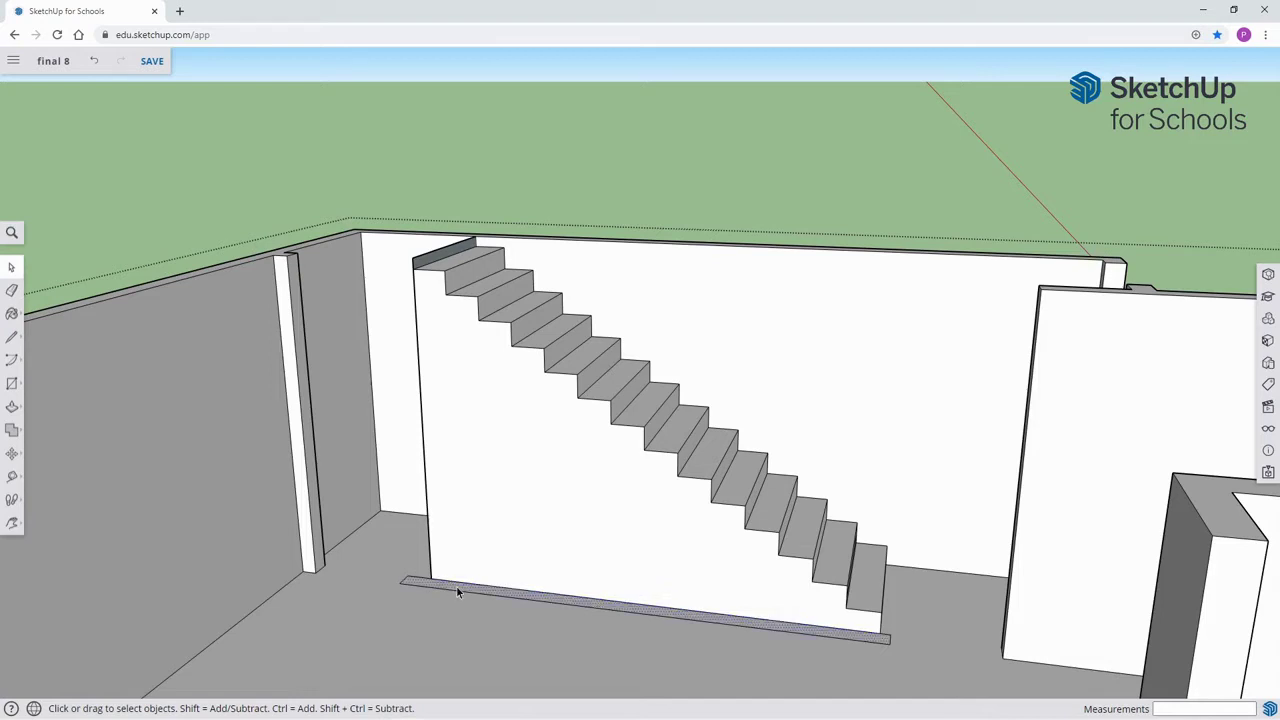
{"action": "key", "text": "p"}
{"action": "left_click_drag", "start_coordinate": [456, 591], "coordinate": [289, 260]}
{"action": "mouse_move", "coordinate": [353, 351]}
{"action": "middle_mouse_down"}
{"action": "mouse_move", "coordinate": [351, 371]}
{"action": "mouse_move", "coordinate": [443, 377]}
{"action": "mouse_move", "coordinate": [398, 404]}
{"action": "mouse_move", "coordinate": [580, 334]}
{"action": "mouse_move", "coordinate": [480, 354]}
{"action": "mouse_move", "coordinate": [340, 343]}
{"action": "middle_mouse_up"}
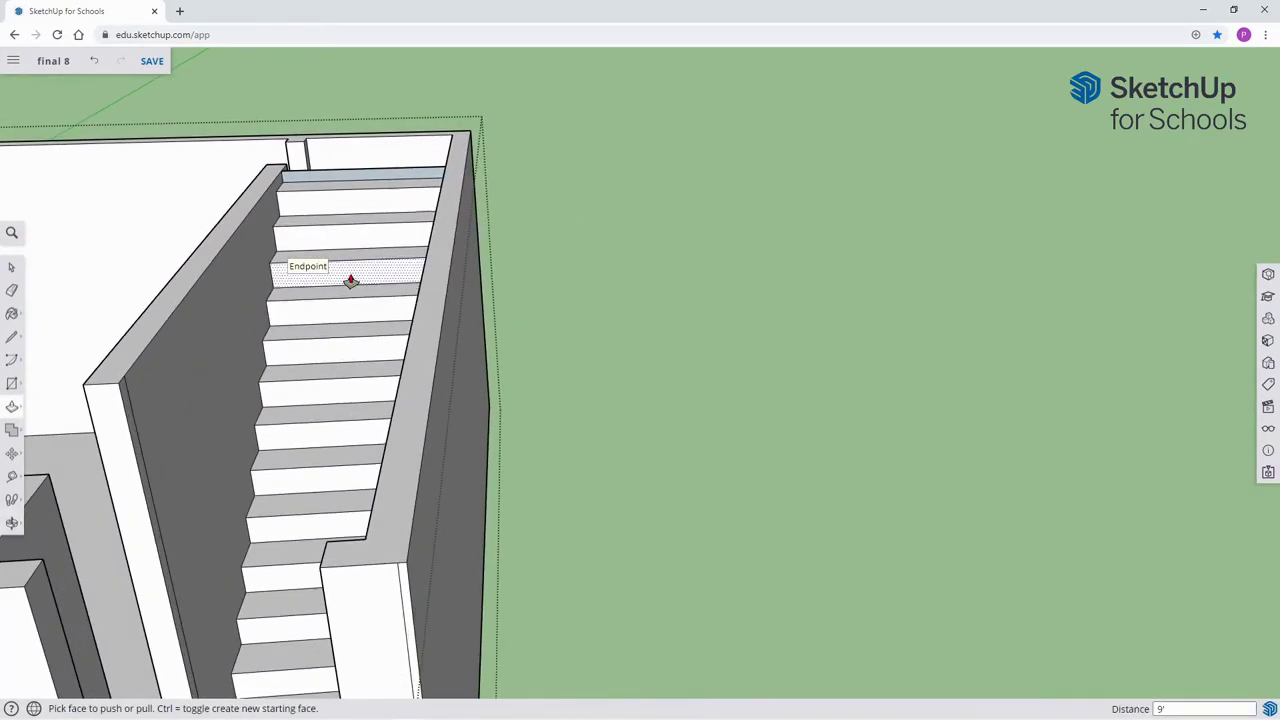
Place a horizontal guide 18" below the top edge on the end face of the new staircase wall.
{"action": "middle_click_drag", "start_coordinate": [601, 428], "coordinate": [870, 403], "text": "shift"}
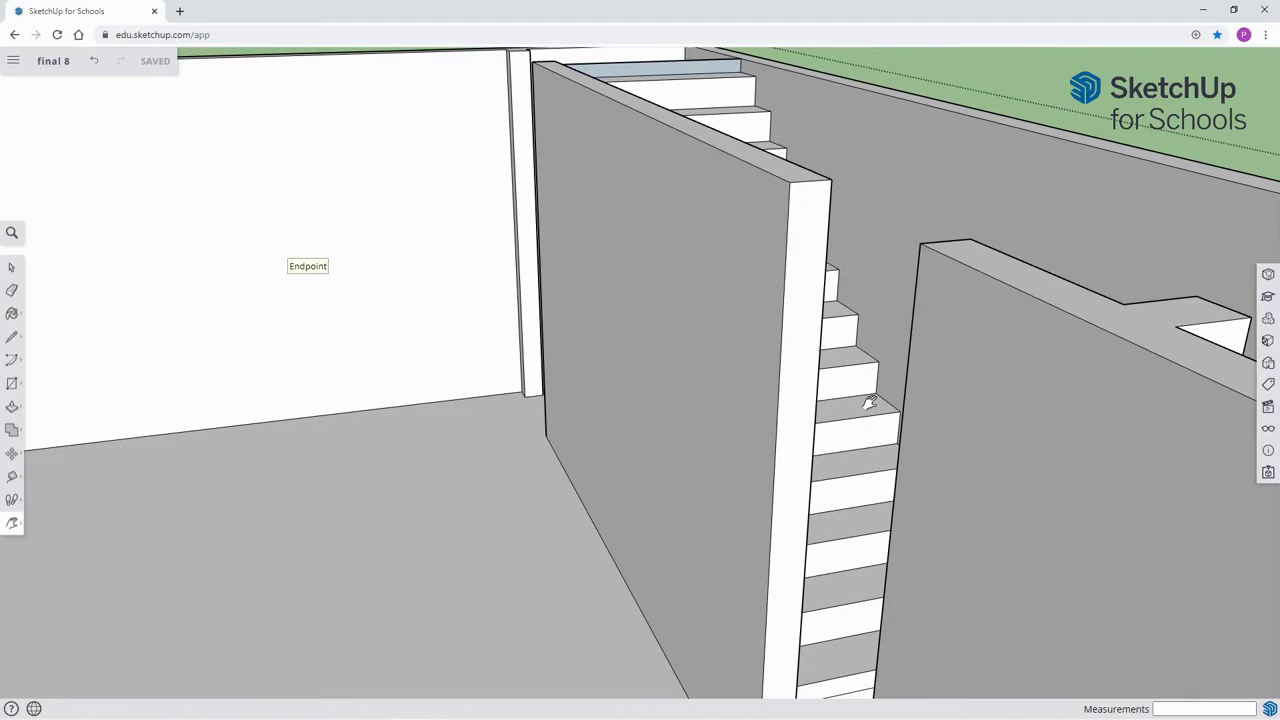
{"action": "key", "text": "t"}
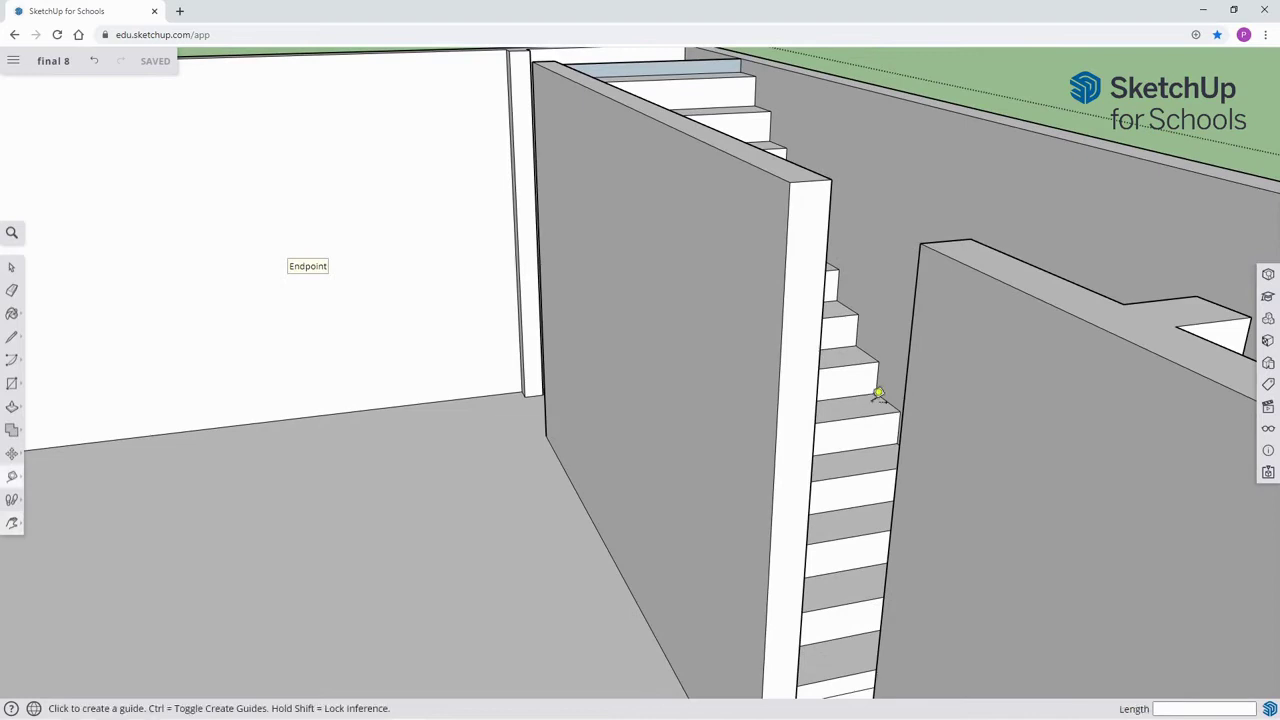
{"action": "left_click", "coordinate": [811, 181]}
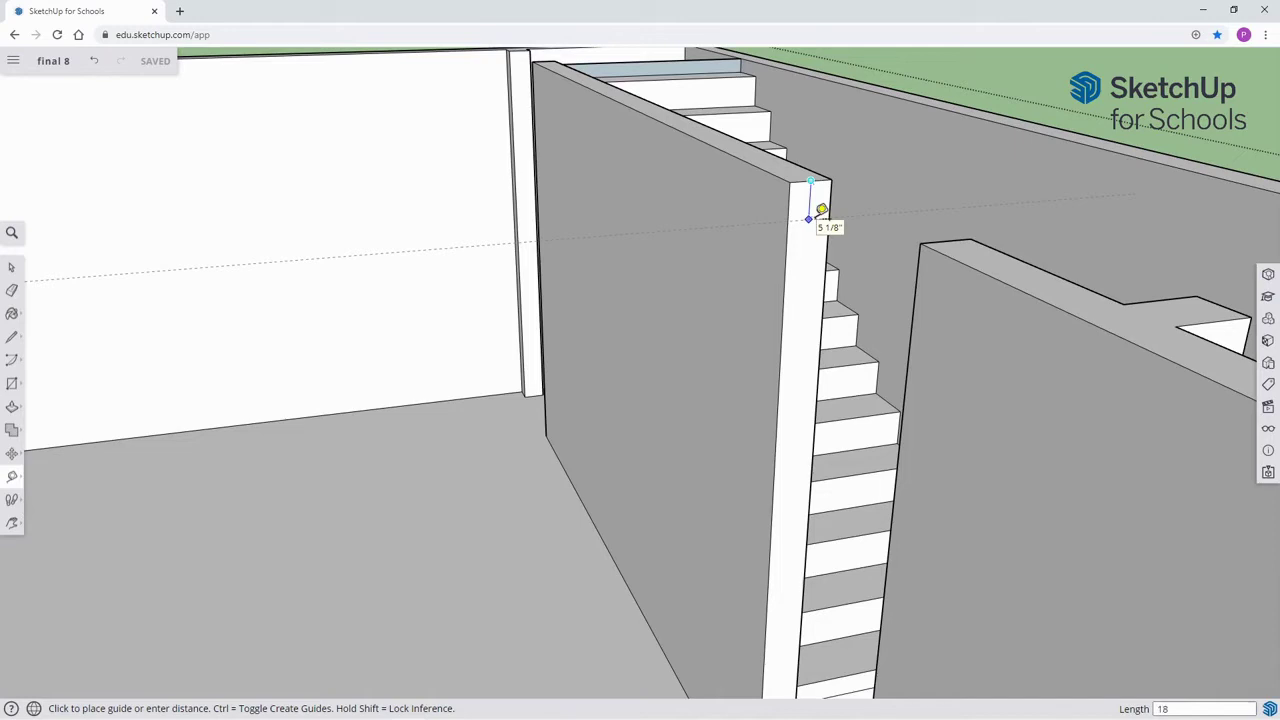
{"action": "type", "text": "18"}
{"action": "key", "text": "Return"}
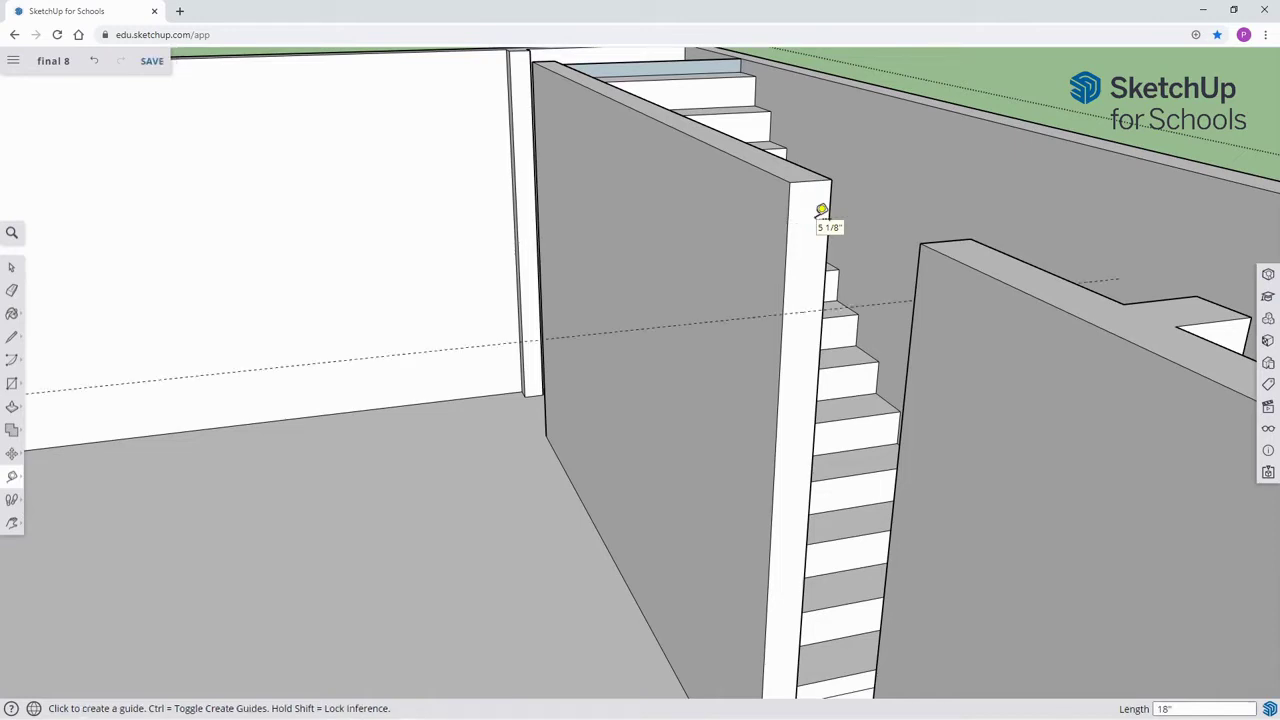
Place a guide 18" below the top edge on the end of the wall return facing the large room, opposite the staircase wall.
{"action": "middle_click_drag", "start_coordinate": [1014, 360], "coordinate": [429, 371]}
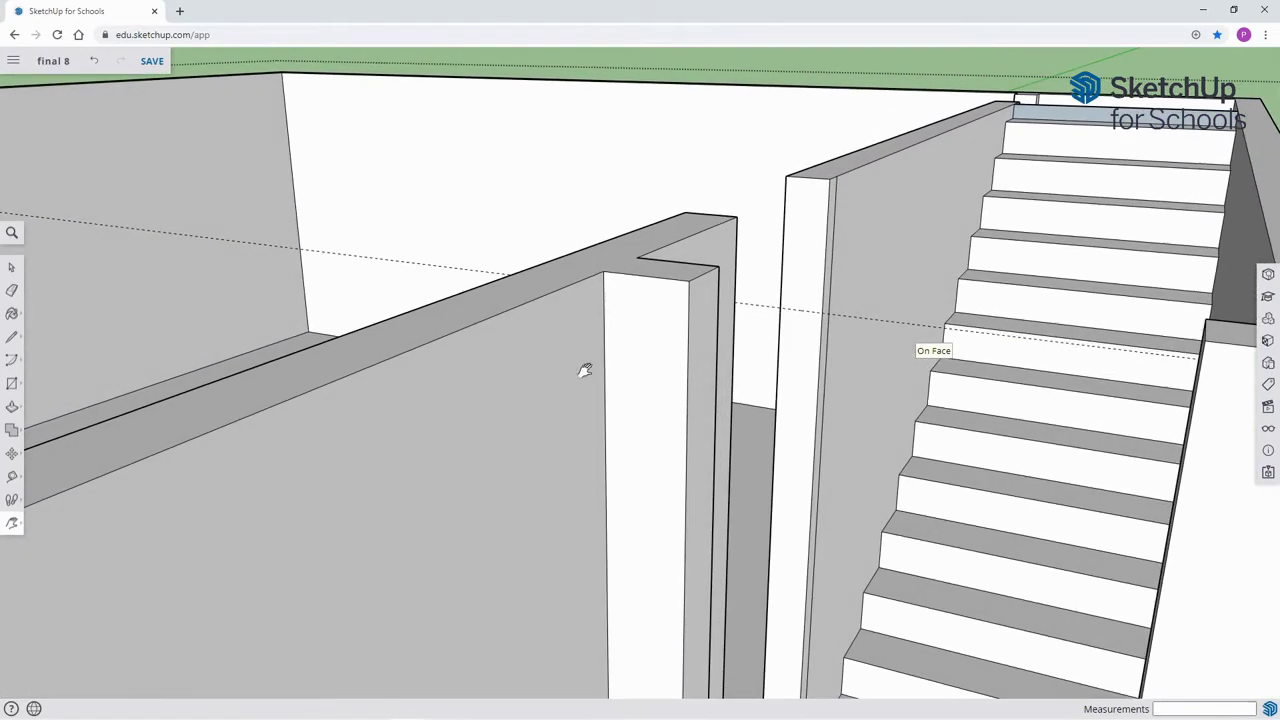
{"action": "left_click", "coordinate": [705, 271]}
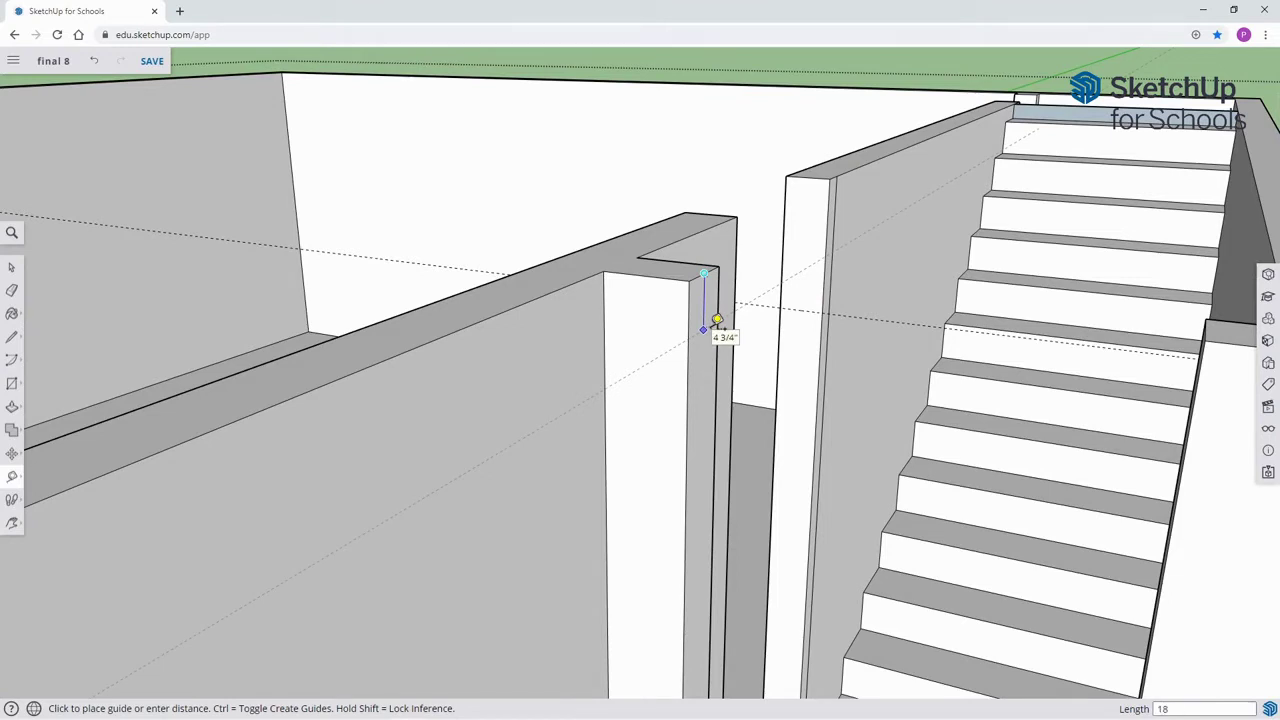
{"action": "left_click", "coordinate": [717, 320]}
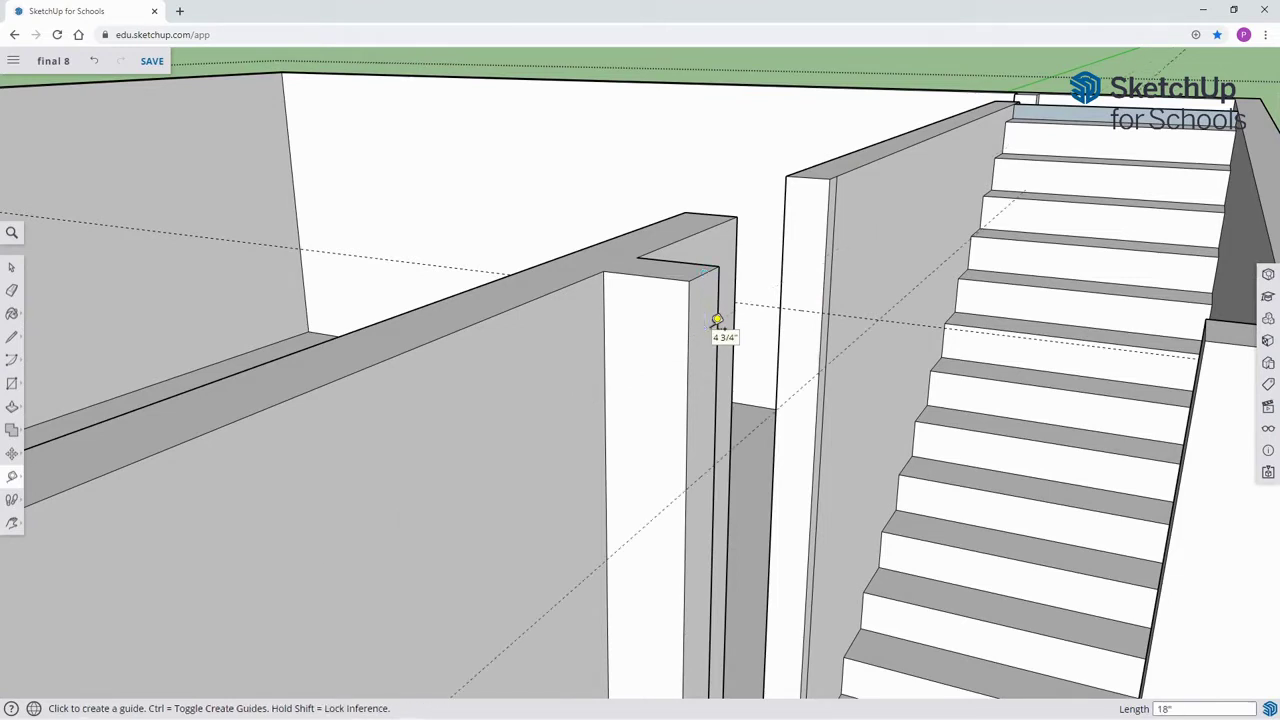
Place a guide 18" below the top edge on the end of the middle interior wall's return, behind the front pillar.
{"action": "middle_click_drag", "start_coordinate": [714, 320], "coordinate": [567, 393]}
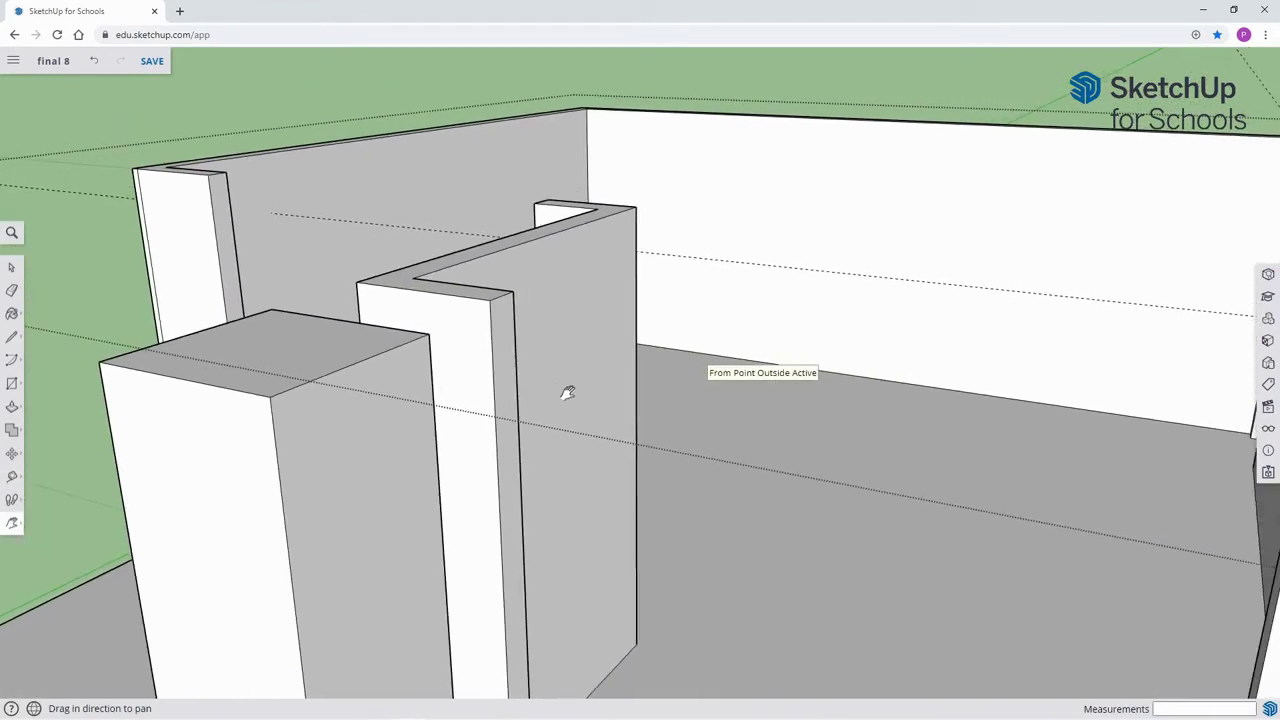
{"action": "scroll", "coordinate": [560, 390], "scroll_direction": "up", "scroll_amount": 3}
{"action": "key", "text": "t"}
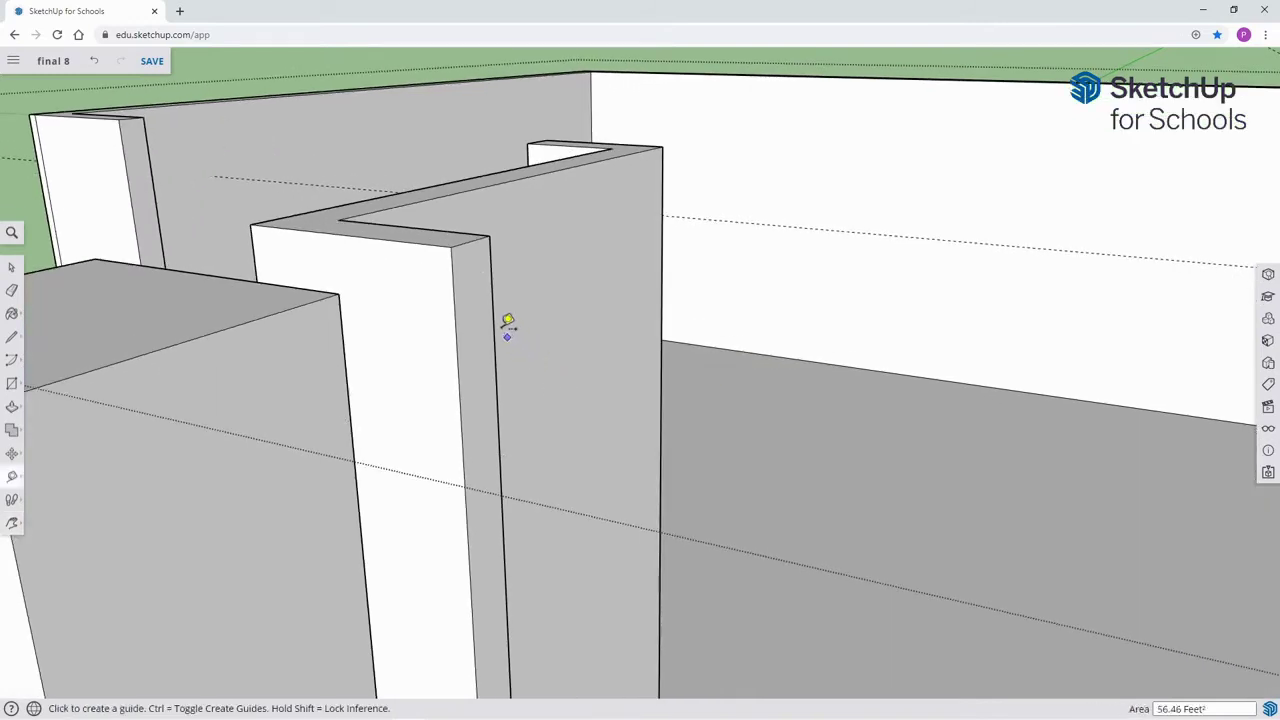
{"action": "left_click", "coordinate": [470, 242]}
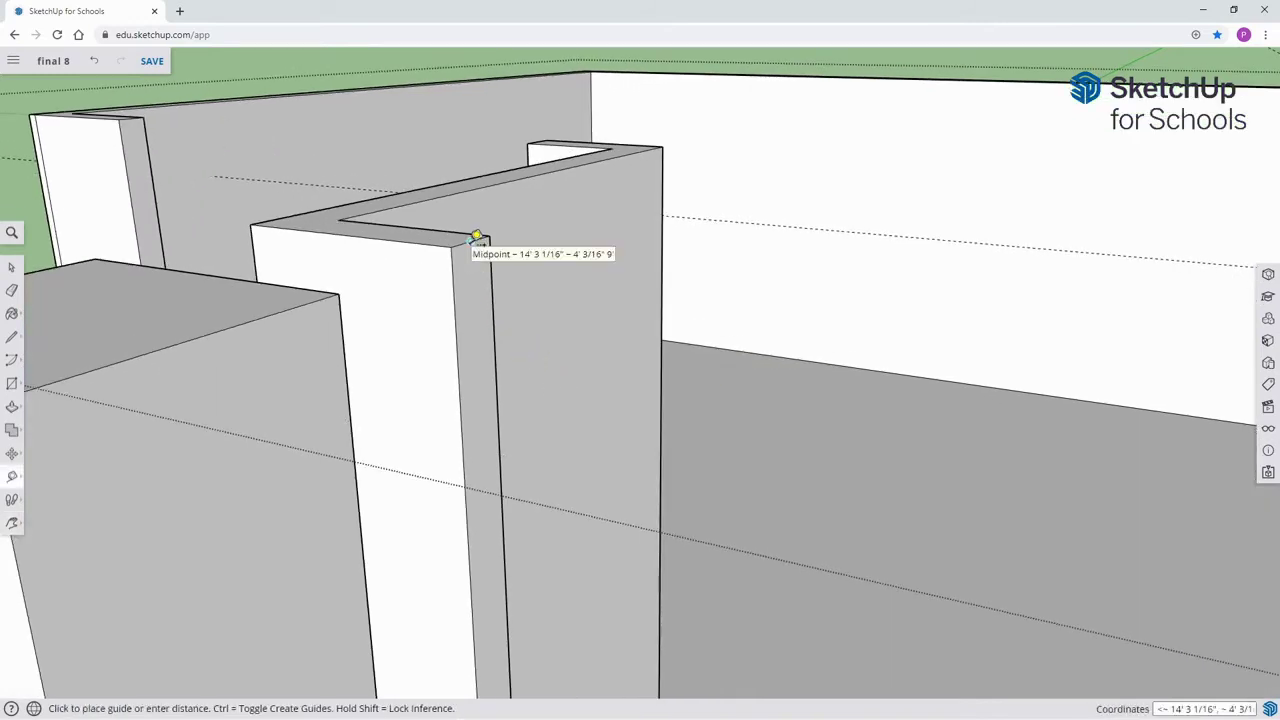
{"action": "type", "text": "1"}
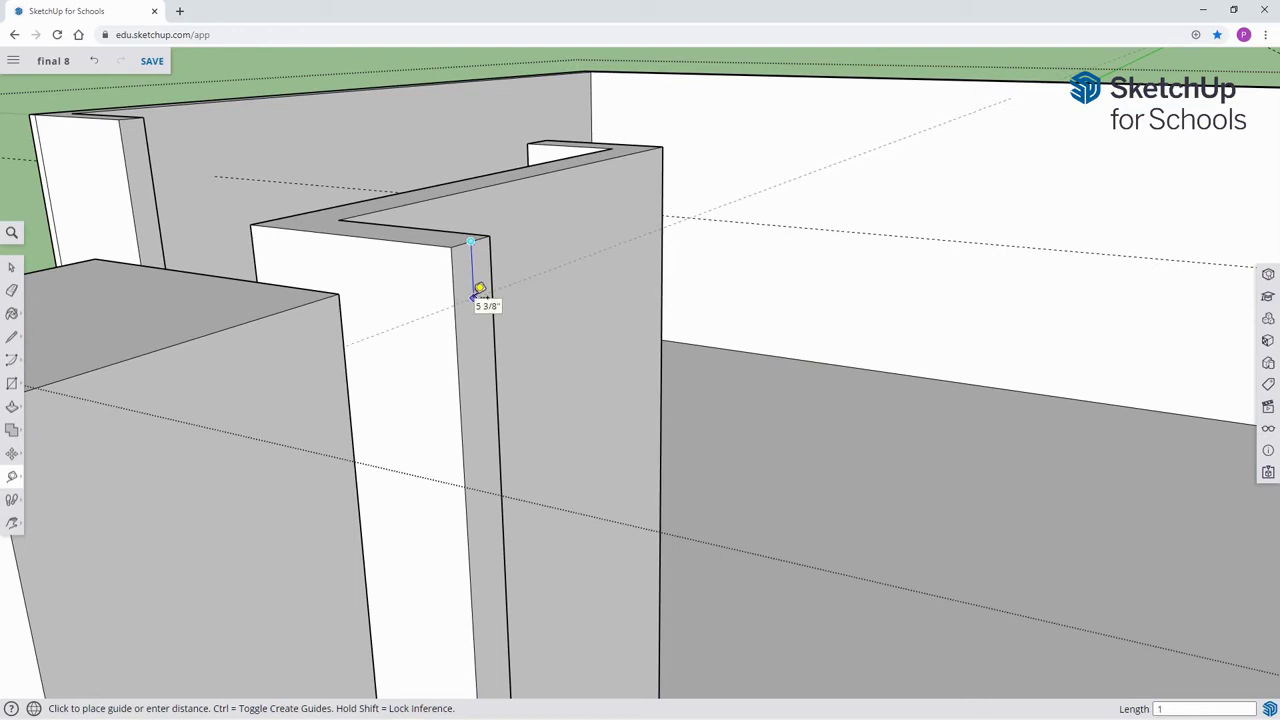
{"action": "key", "text": "Return"}
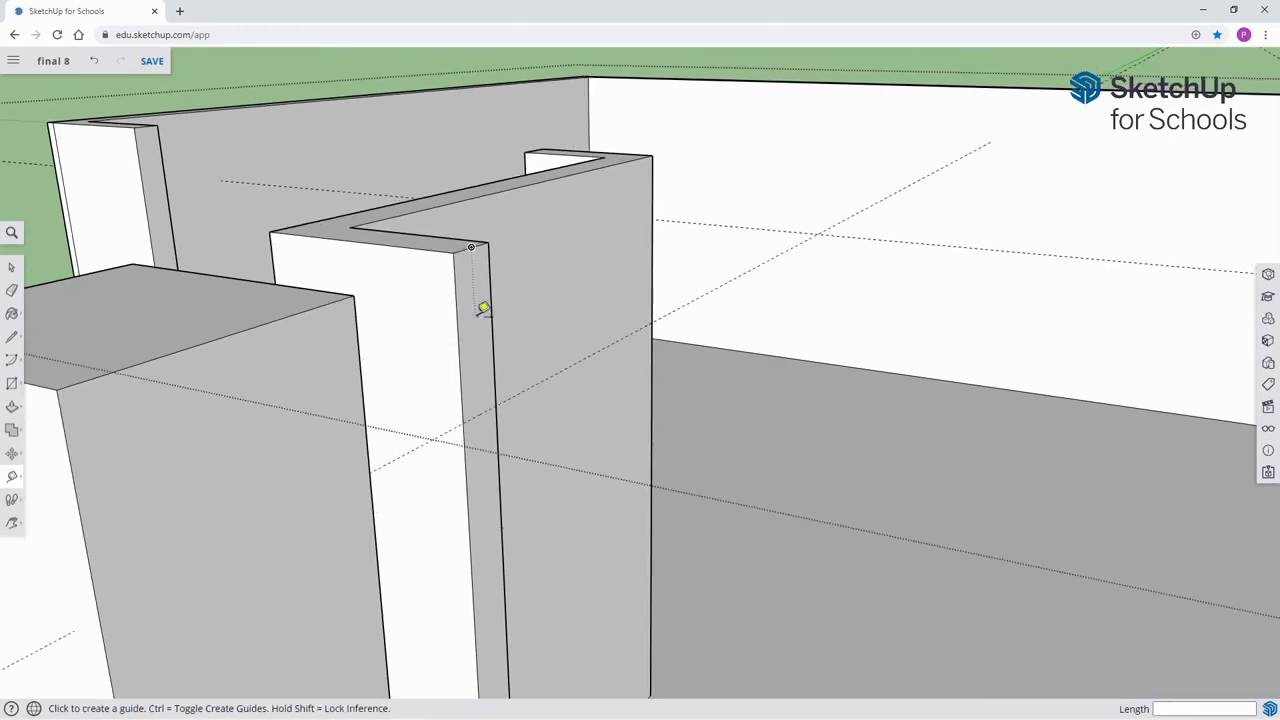
Place a guide 18" below the top edge on the end face of the outer wall's short front return.
{"action": "key", "text": "h"}
{"action": "left_click_drag", "start_coordinate": [420, 377], "coordinate": [830, 650]}
{"action": "scroll", "coordinate": [509, 409], "scroll_direction": "up", "scroll_amount": 3}
{"action": "scroll", "coordinate": [497, 404], "scroll_direction": "up", "scroll_amount": 2}
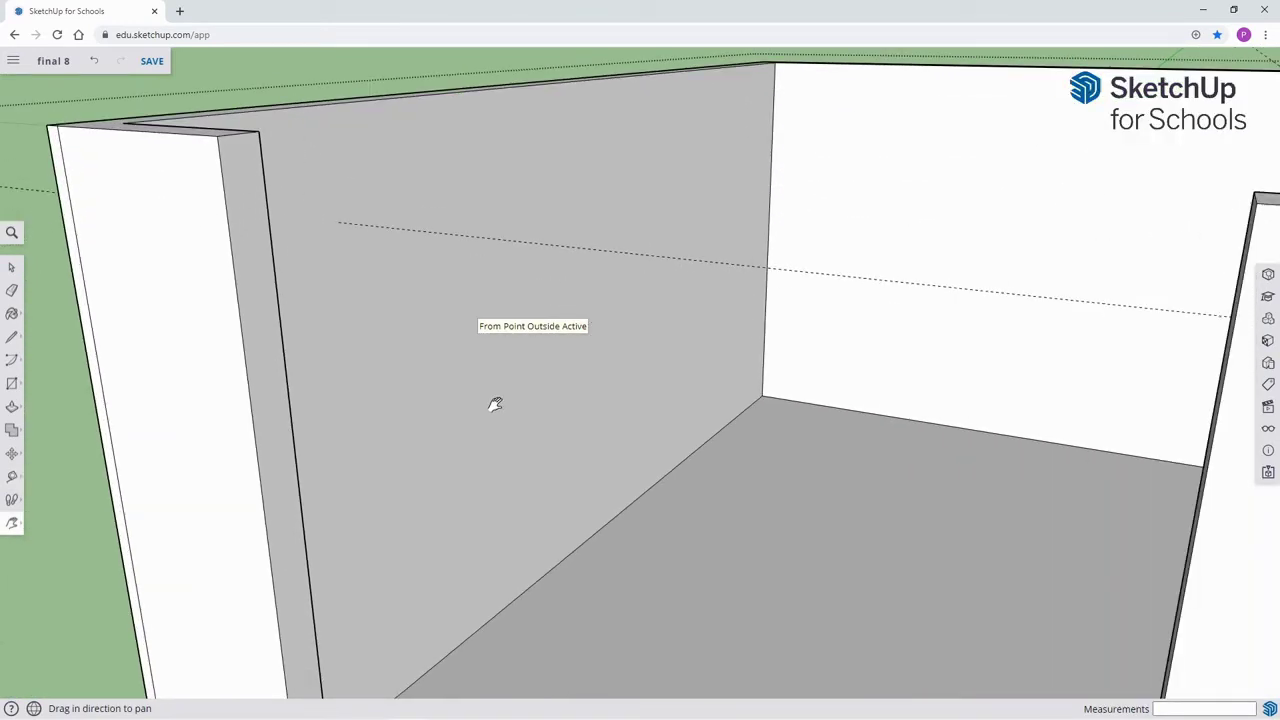
{"action": "key", "text": "t"}
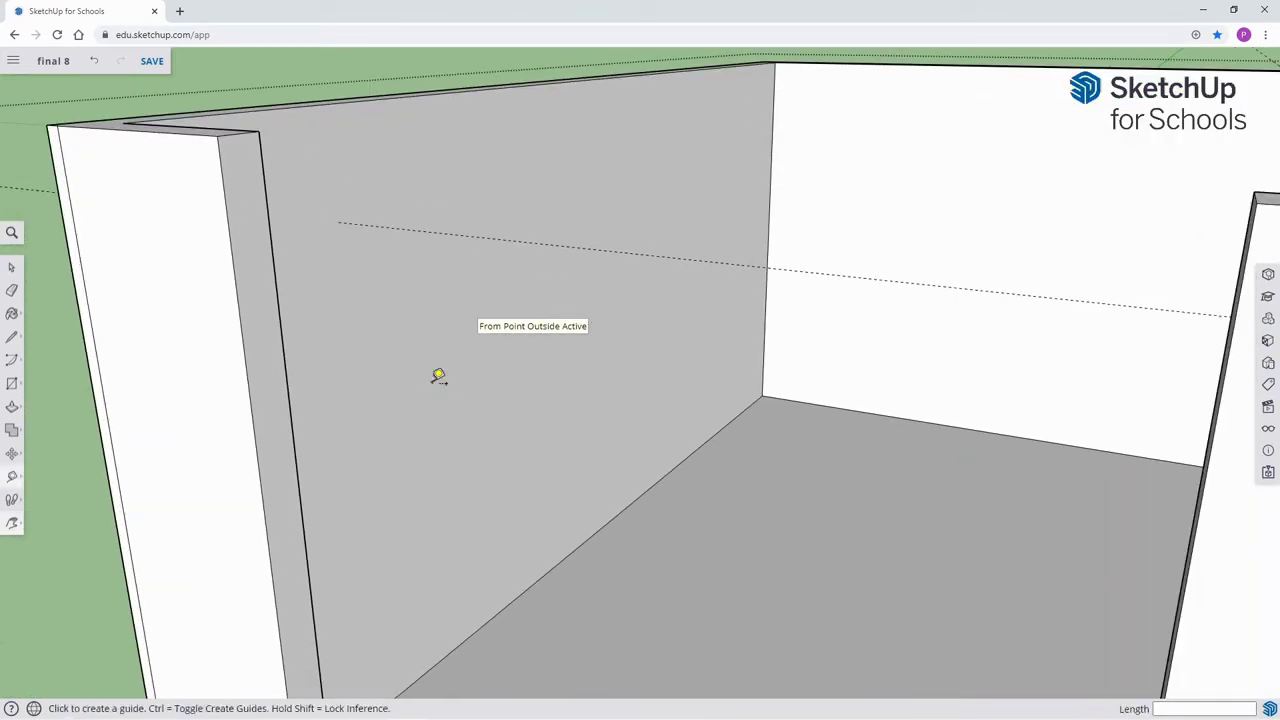
{"action": "left_click", "coordinate": [238, 132]}
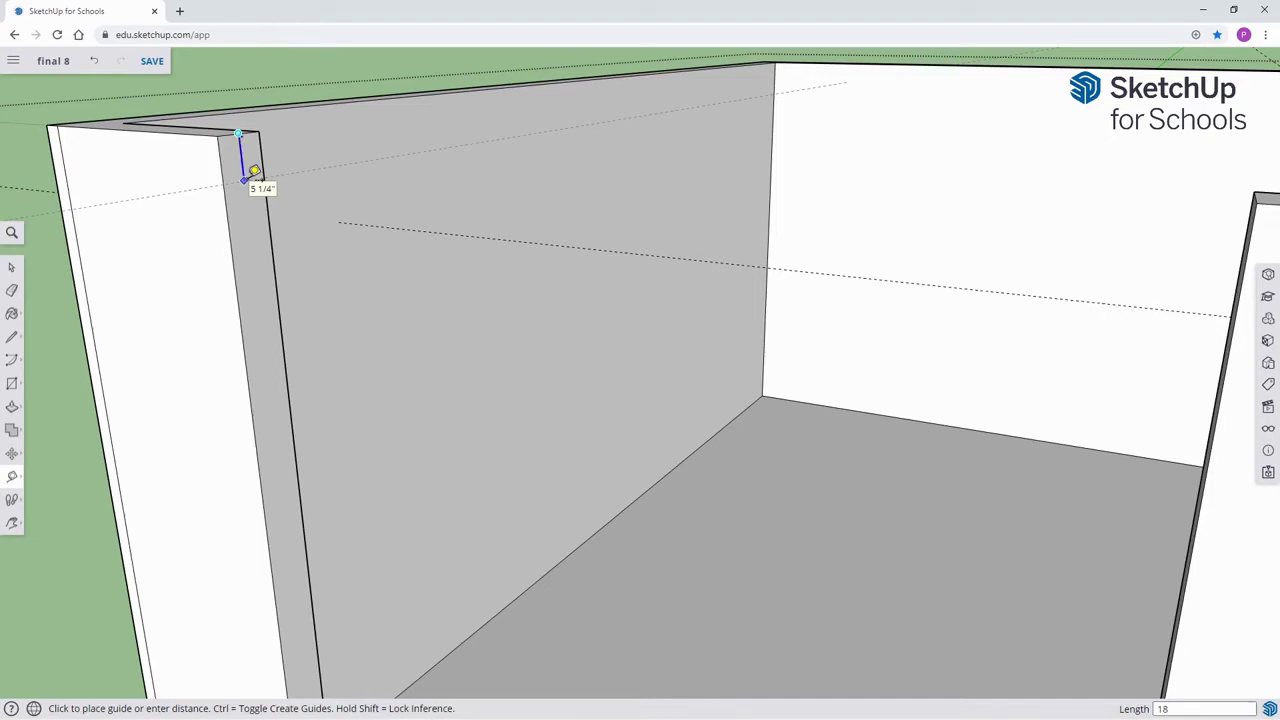
{"action": "left_click", "coordinate": [244, 180]}
Draw a 6" line along the guide across the end face of the outer wall's short front return.
{"action": "scroll", "coordinate": [320, 205], "scroll_direction": "down", "scroll_amount": 5}
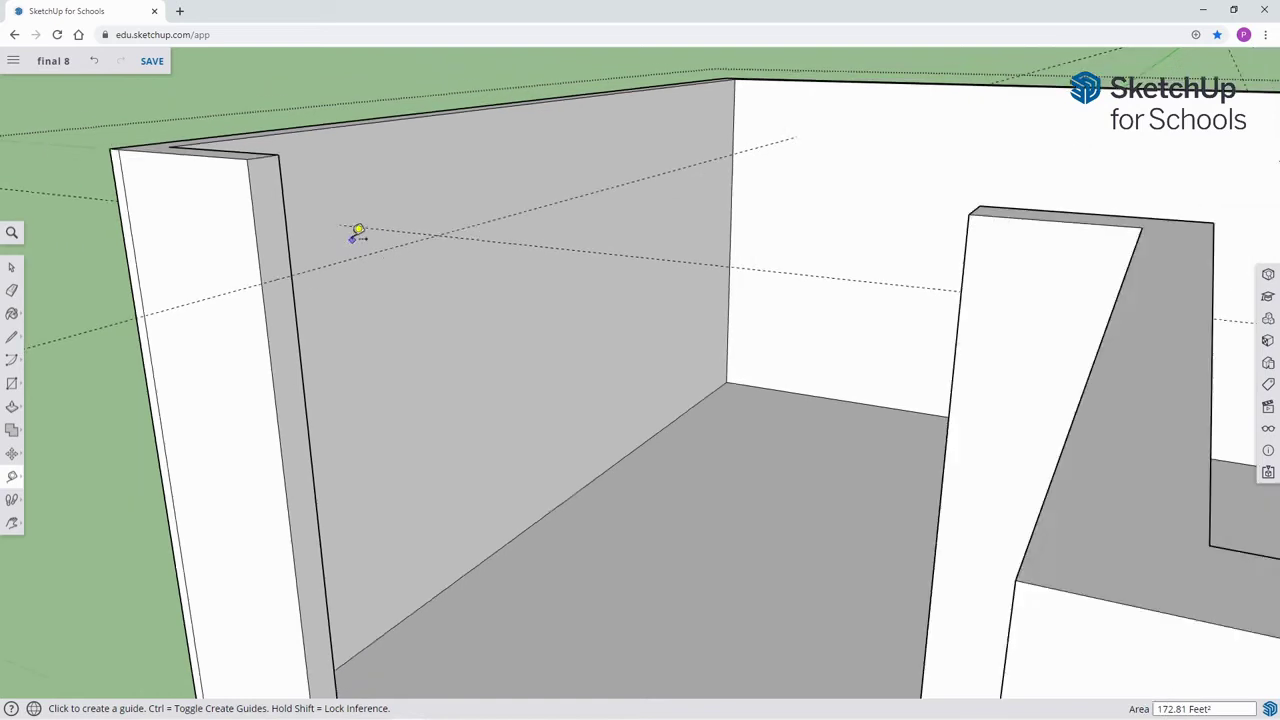
{"action": "scroll", "coordinate": [528, 302], "scroll_direction": "down", "scroll_amount": 3}
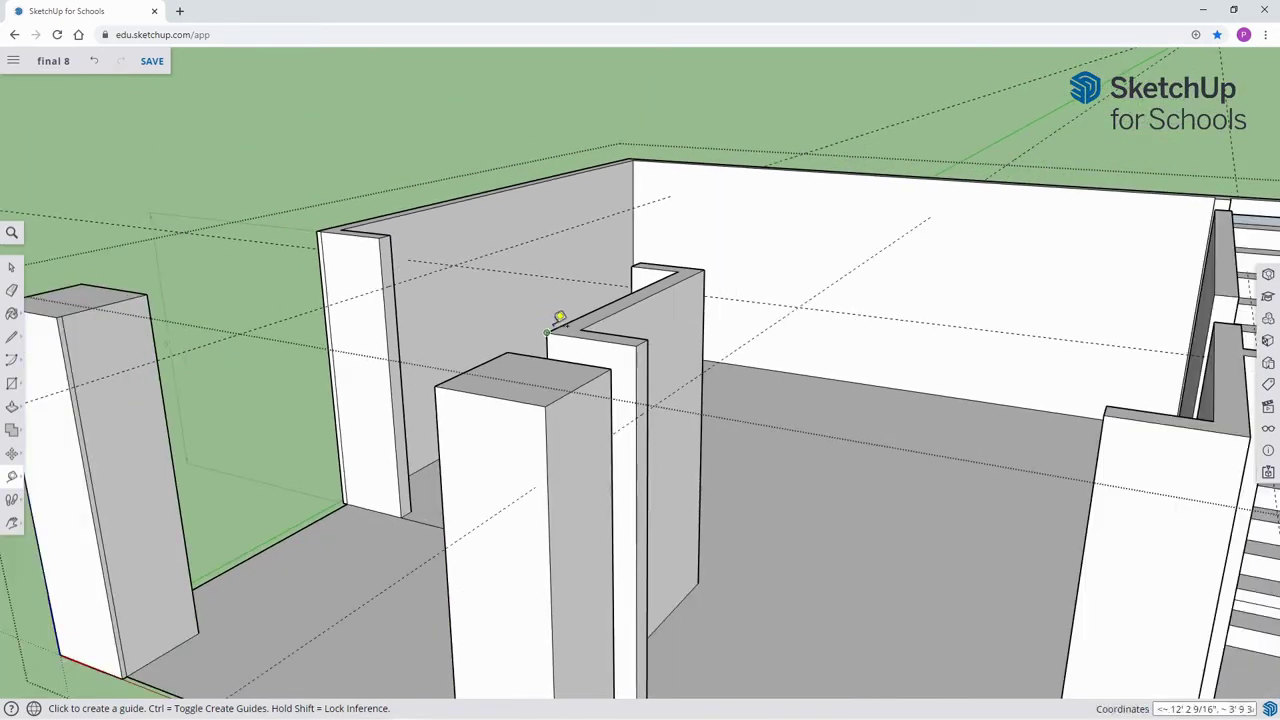
{"action": "middle_click_drag", "start_coordinate": [580, 332], "coordinate": [645, 388], "text": "shift"}
{"action": "scroll", "coordinate": [645, 388], "scroll_direction": "down", "scroll_amount": 2}
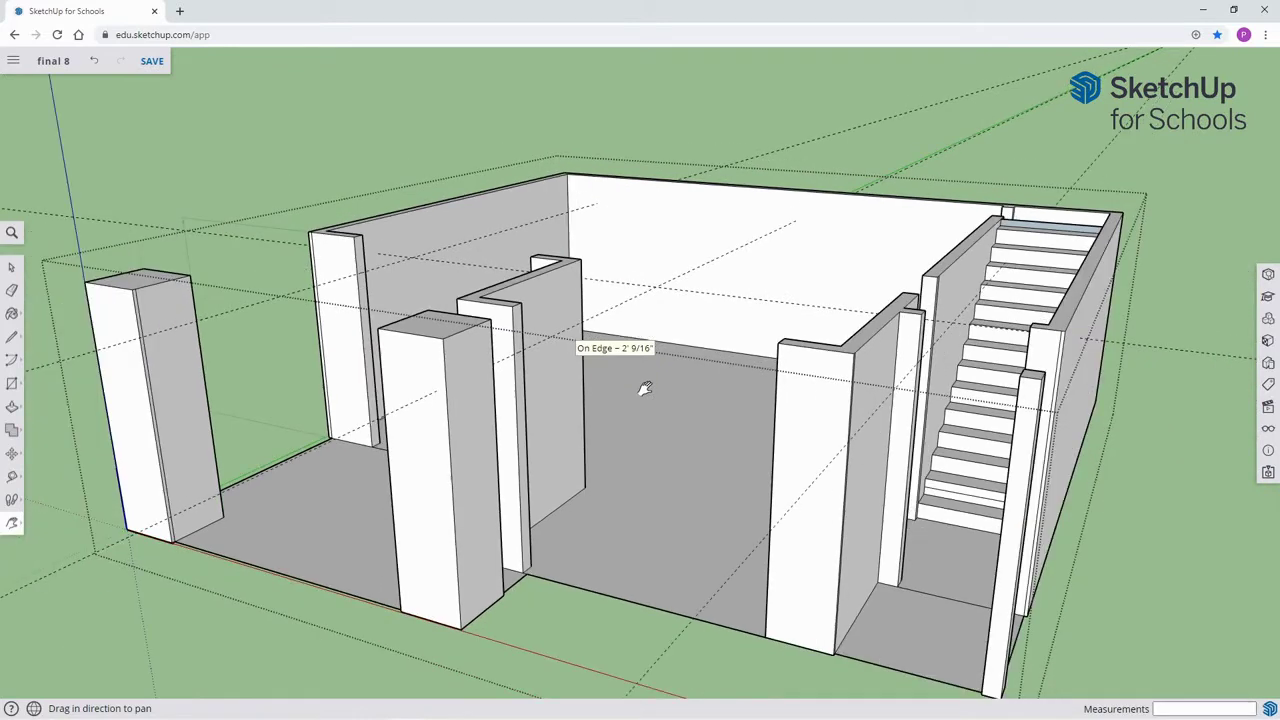
{"action": "scroll", "coordinate": [483, 333], "scroll_direction": "down", "scroll_amount": 2}
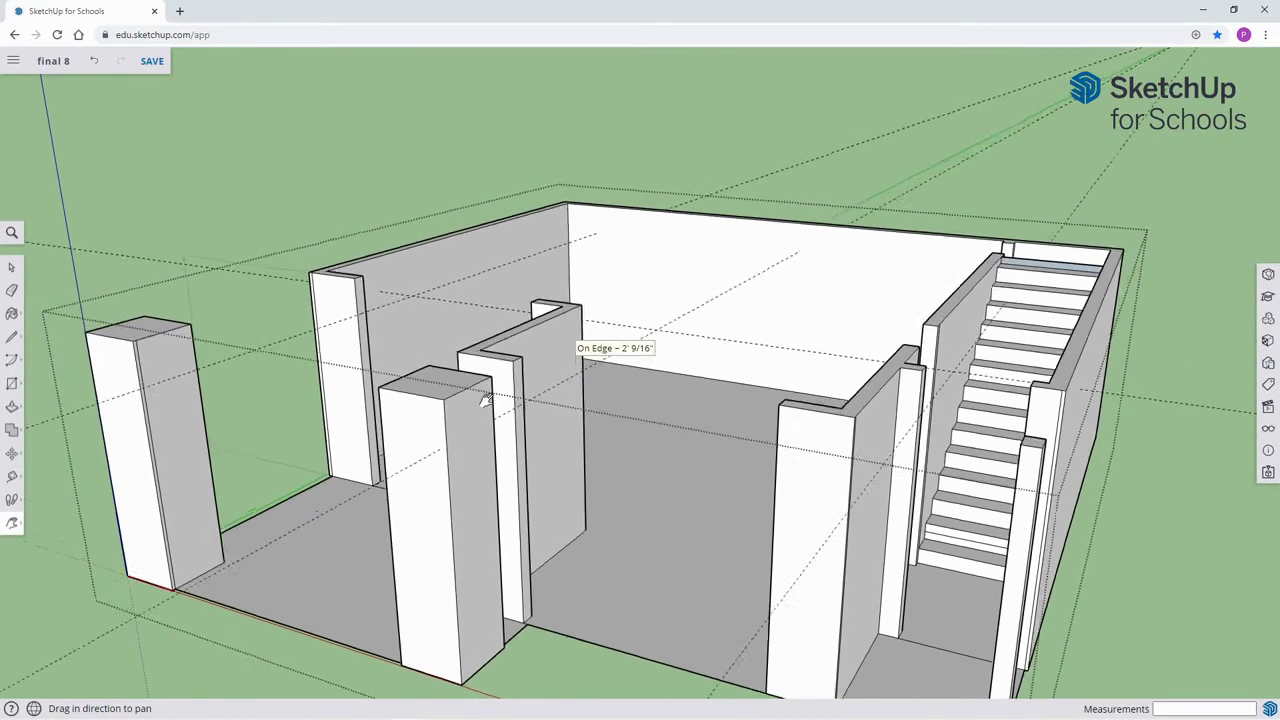
{"action": "scroll", "coordinate": [308, 414], "scroll_direction": "up", "scroll_amount": 6}
{"action": "scroll", "coordinate": [373, 428], "scroll_direction": "up", "scroll_amount": 5}
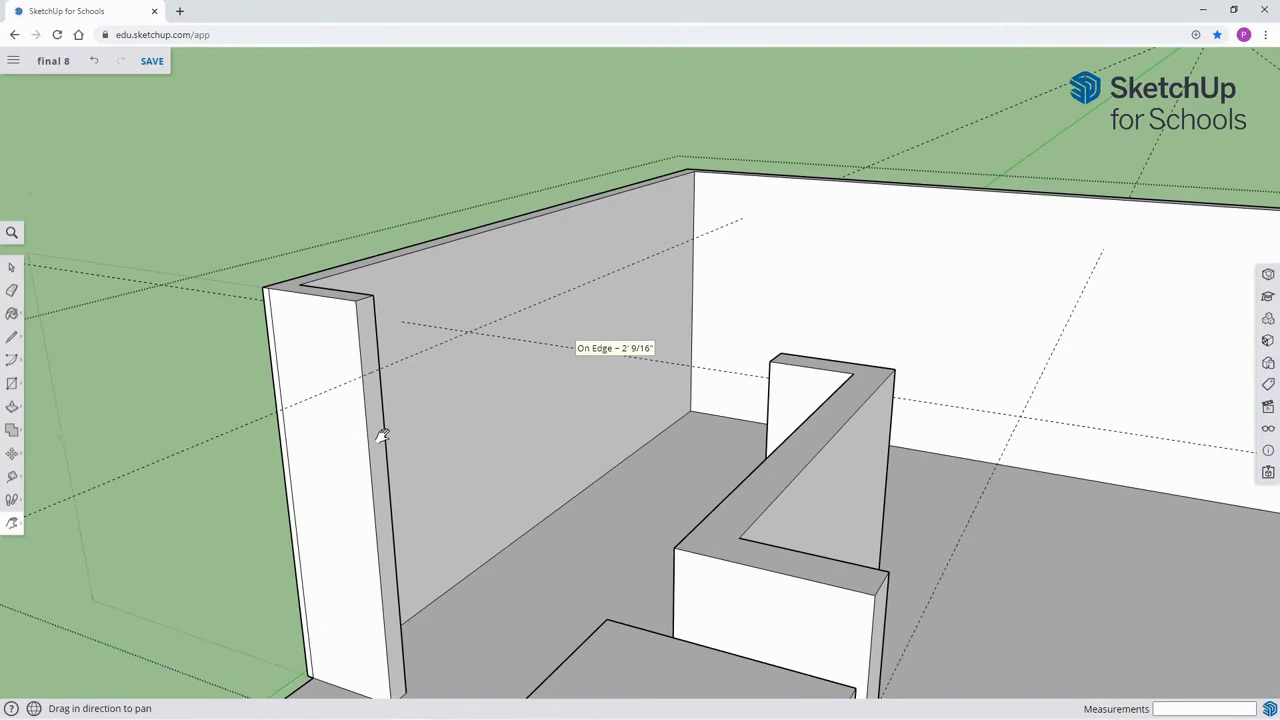
{"action": "key", "text": "l"}
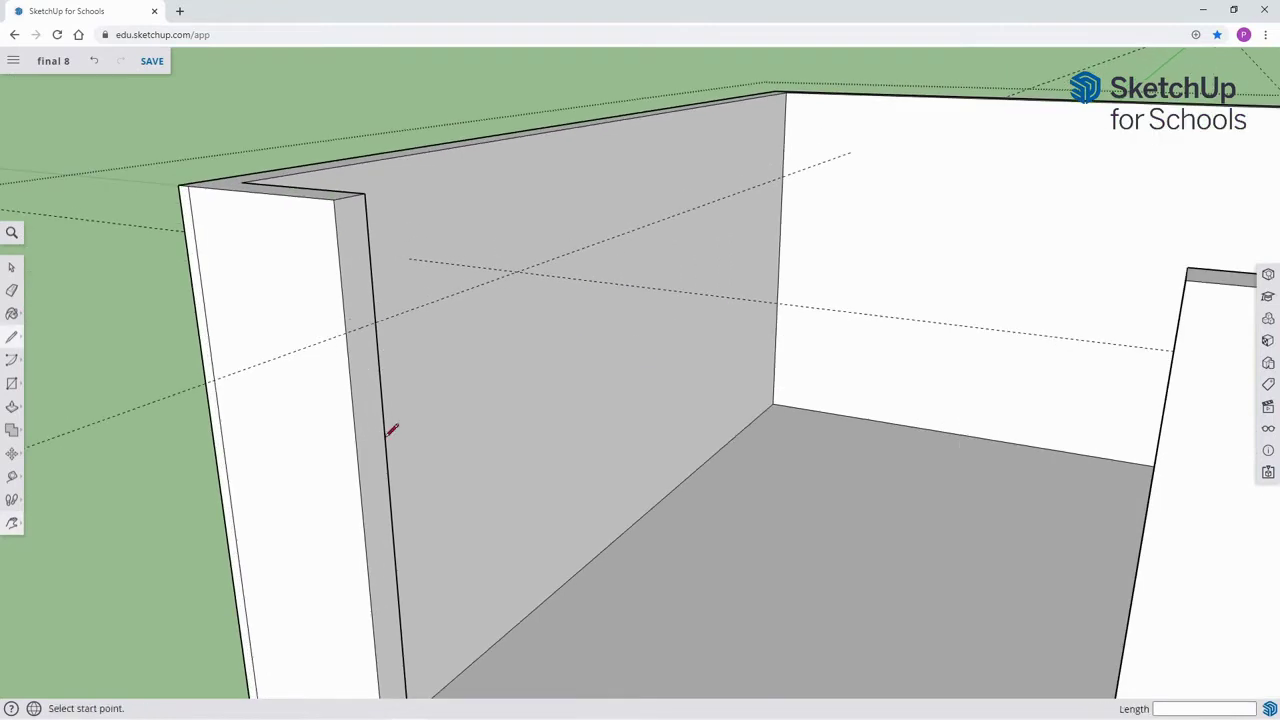
{"action": "left_click", "coordinate": [346, 332]}
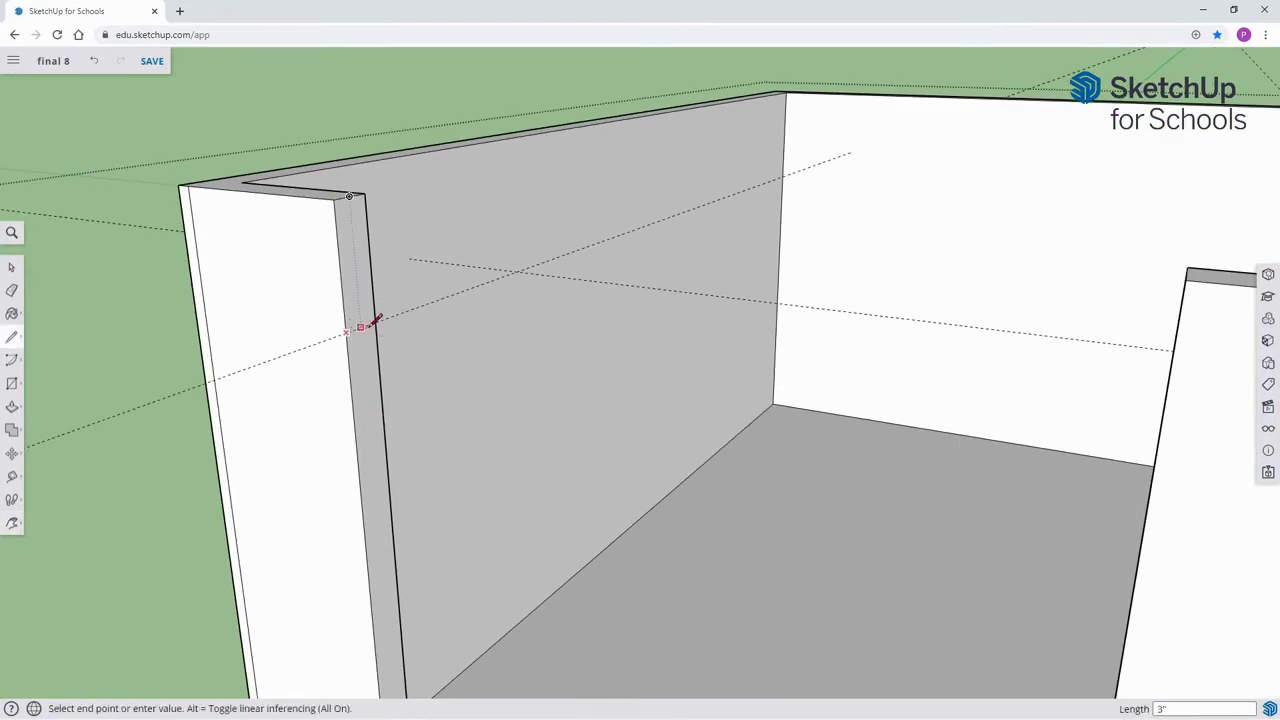
{"action": "left_click", "coordinate": [375, 322]}
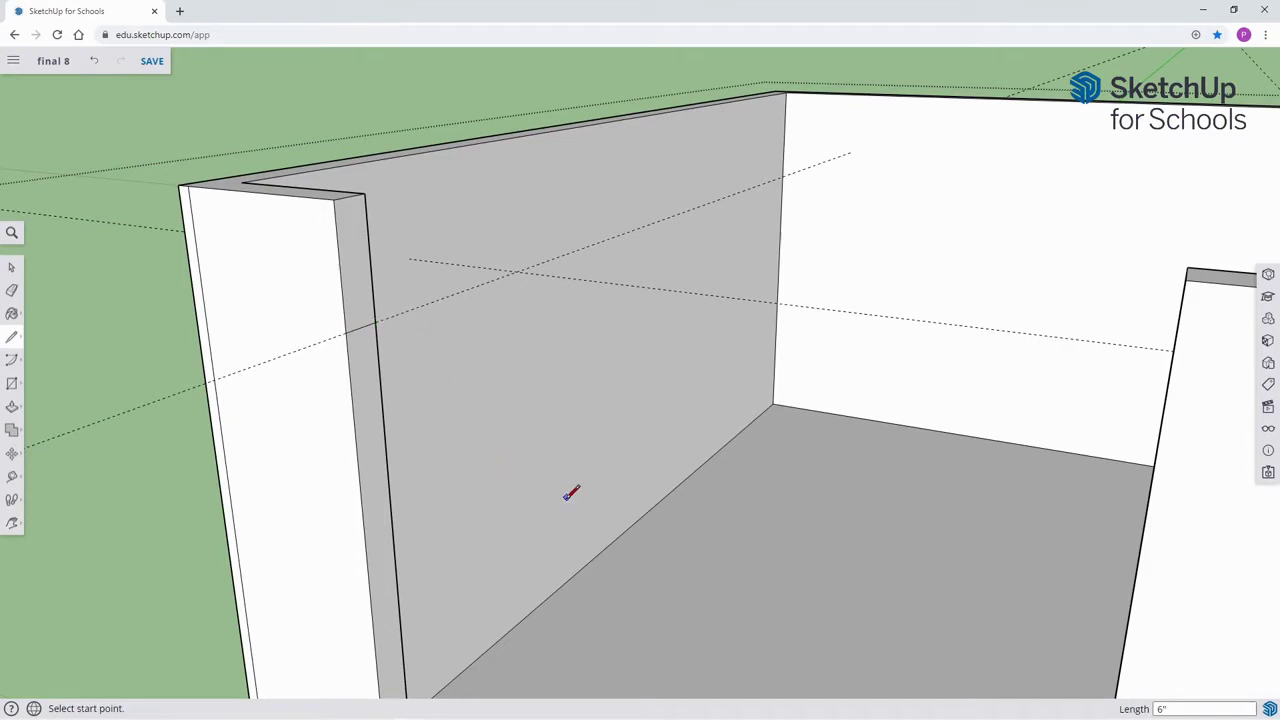
Draw a 6" line along the guide across the end face of the middle interior wall's return.
{"action": "key", "text": "h"}
{"action": "scroll", "coordinate": [532, 492], "scroll_direction": "up", "scroll_amount": 6}
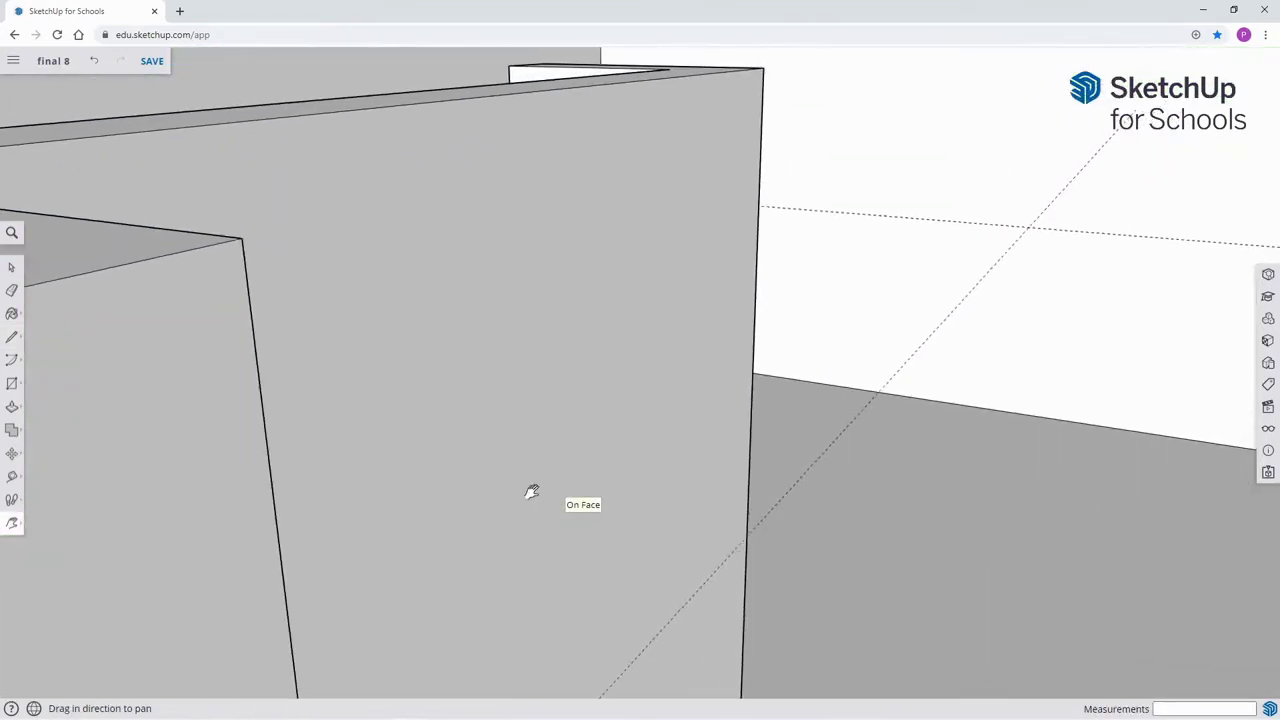
{"action": "scroll", "coordinate": [532, 492], "scroll_direction": "down", "scroll_amount": 8}
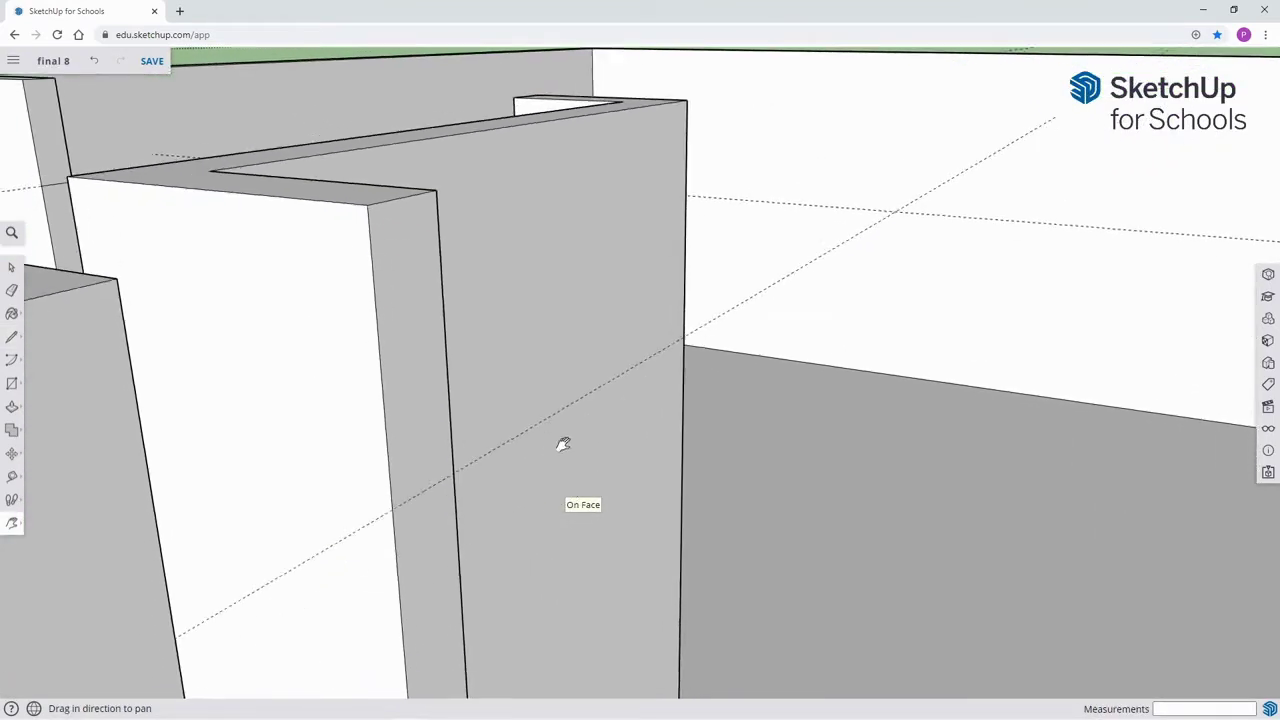
{"action": "left_click_drag", "start_coordinate": [563, 444], "coordinate": [536, 397]}
{"action": "key", "text": "l"}
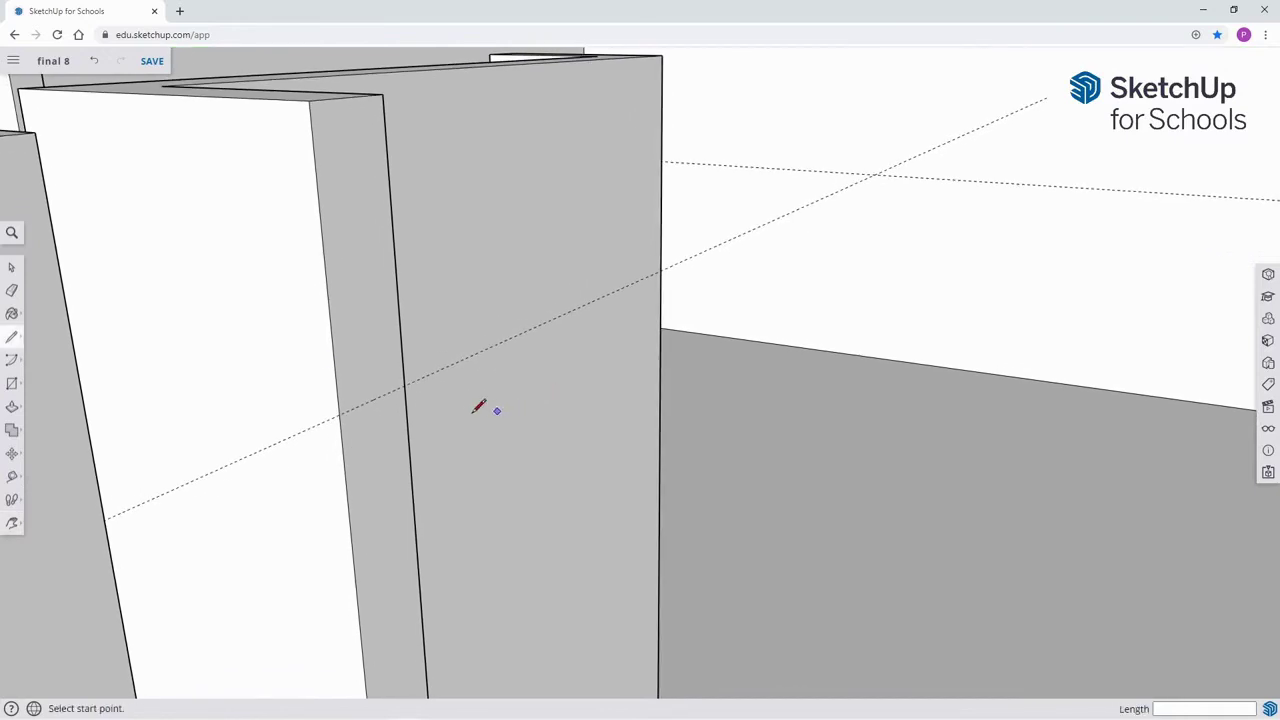
{"action": "left_click", "coordinate": [340, 413]}
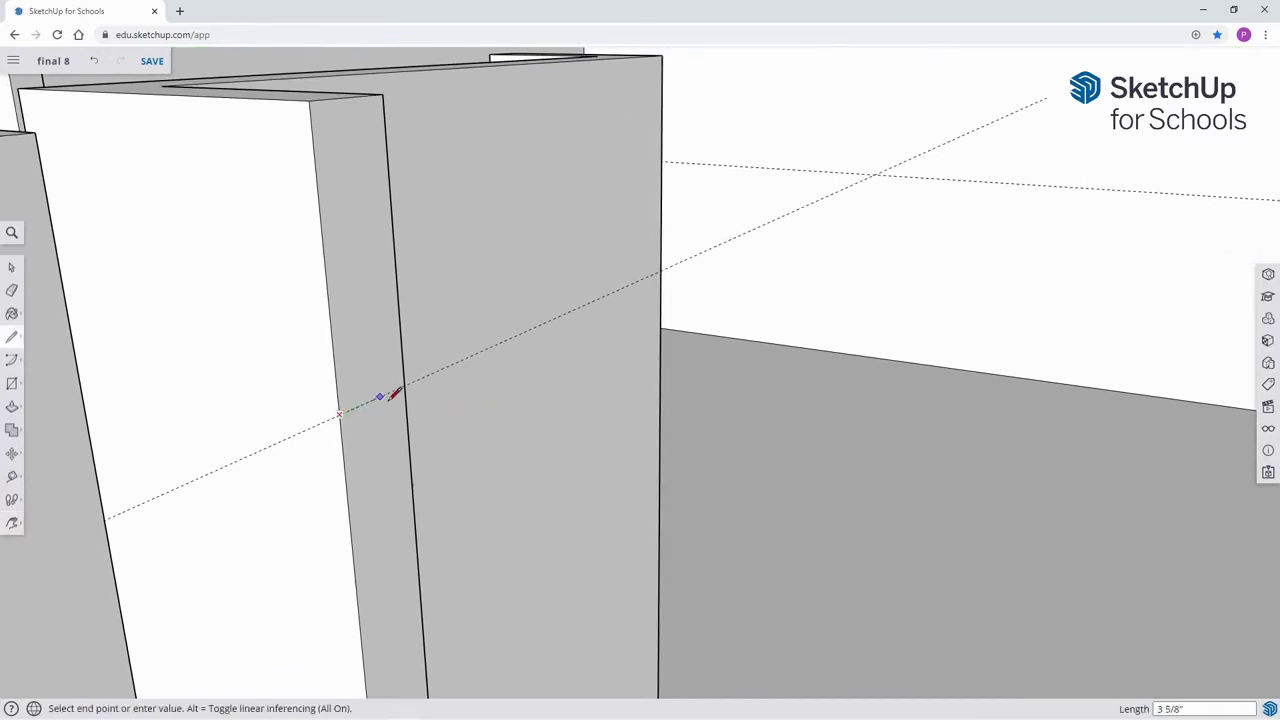
{"action": "left_click", "coordinate": [405, 386]}
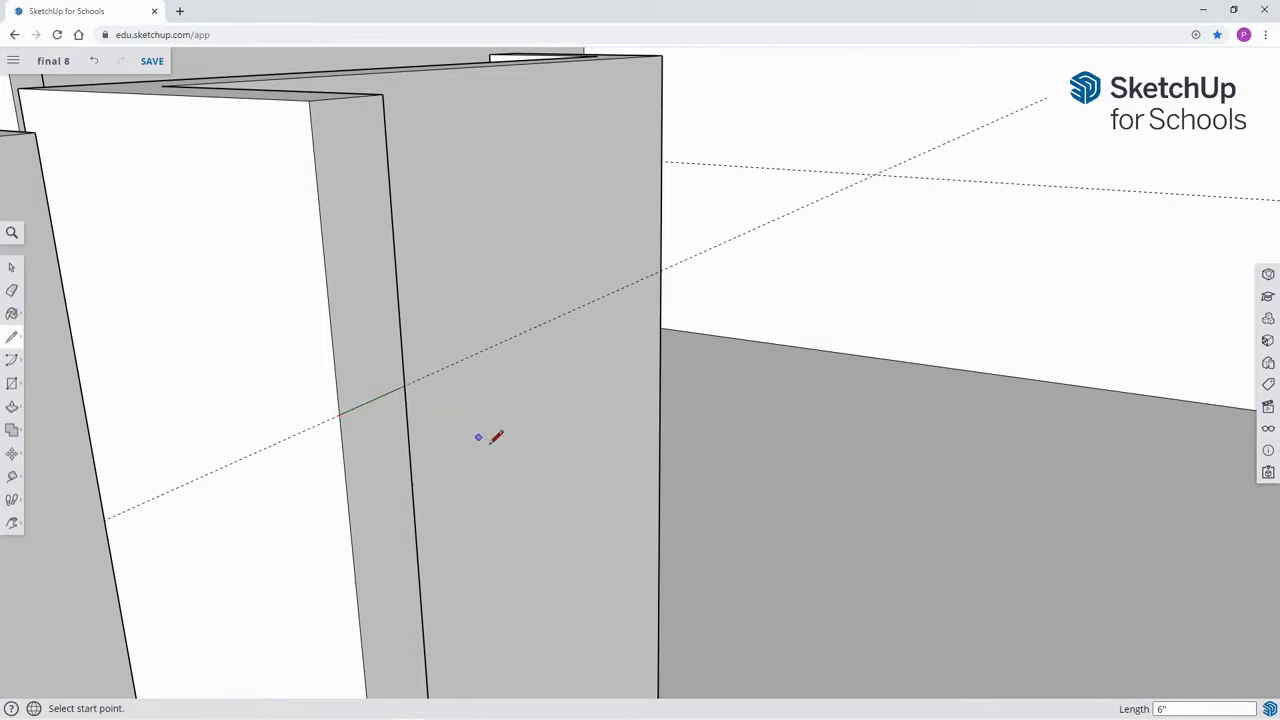
Draw a 6" line along the guide across the end face of the interior wall's return beside the stair entrance.
{"action": "key", "text": "h"}
{"action": "scroll", "coordinate": [786, 563], "scroll_direction": "up", "scroll_amount": 10}
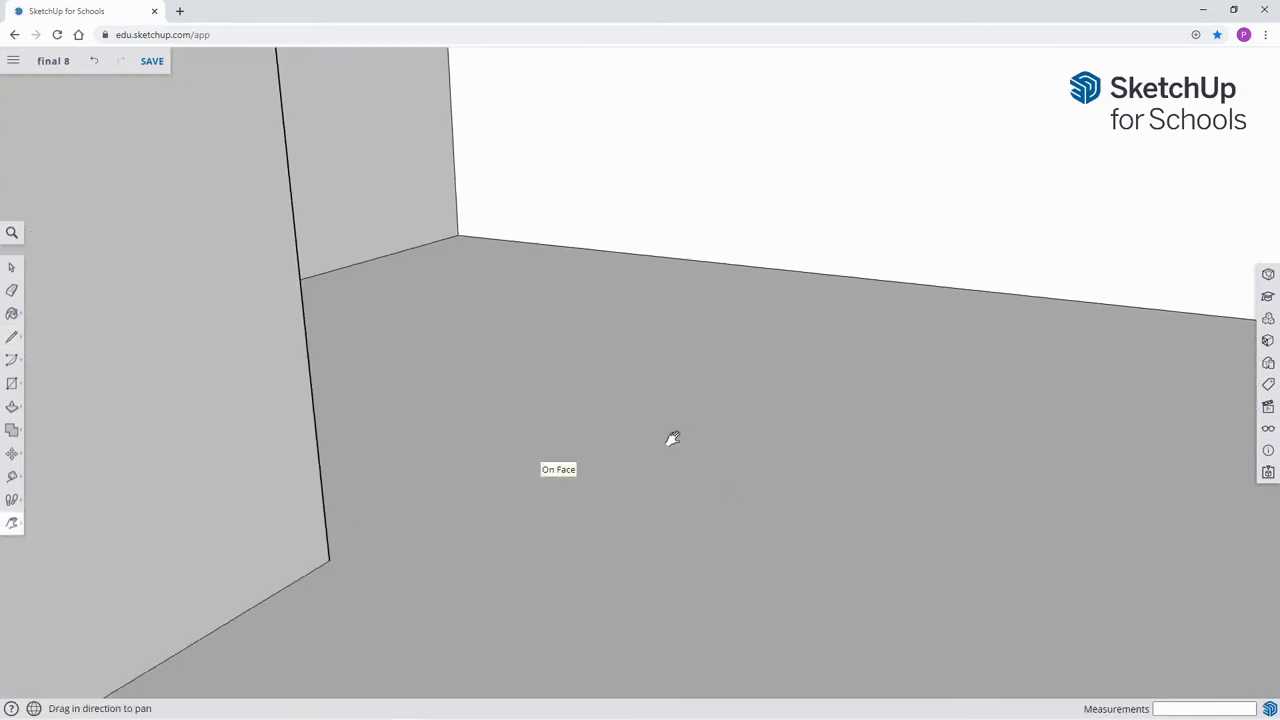
{"action": "scroll", "coordinate": [752, 420], "scroll_direction": "down", "scroll_amount": 5}
{"action": "left_click_drag", "start_coordinate": [1005, 453], "coordinate": [756, 436]}
{"action": "middle_click_drag", "start_coordinate": [915, 369], "coordinate": [741, 455]}
{"action": "scroll", "coordinate": [766, 396], "scroll_direction": "up", "scroll_amount": 3}
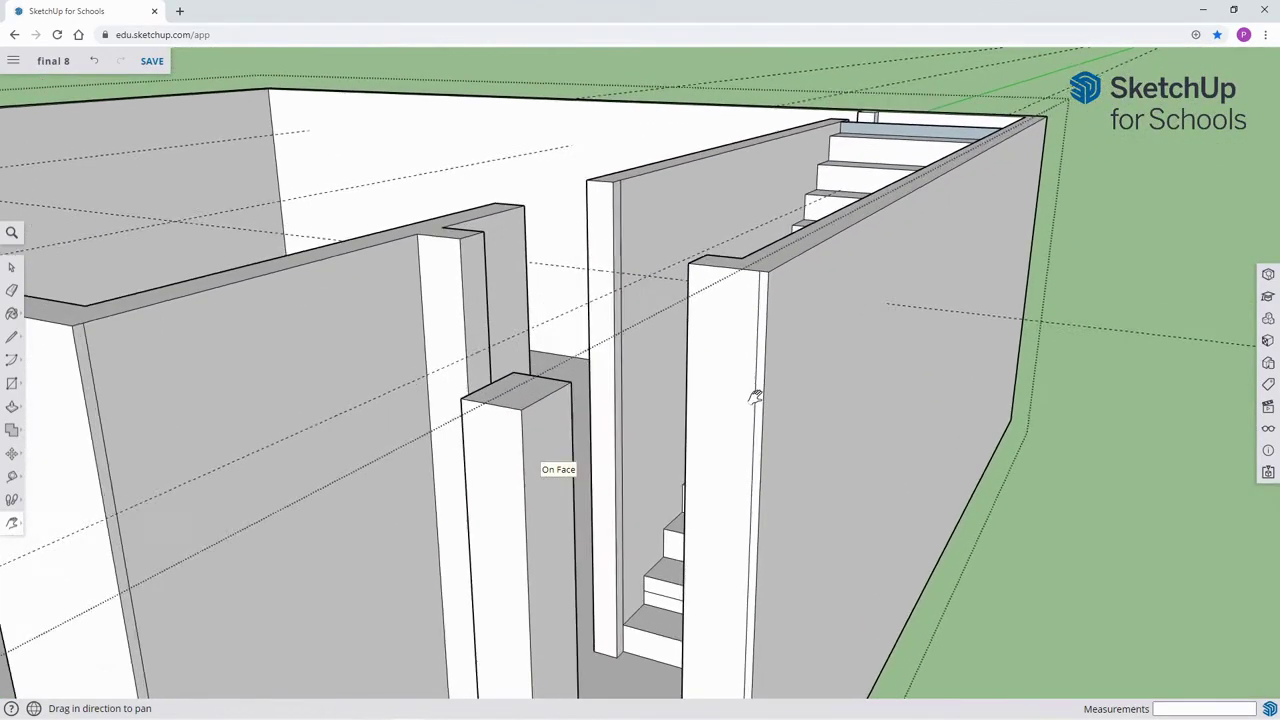
{"action": "middle_click_drag", "start_coordinate": [659, 393], "coordinate": [596, 441]}
{"action": "key", "text": "l"}
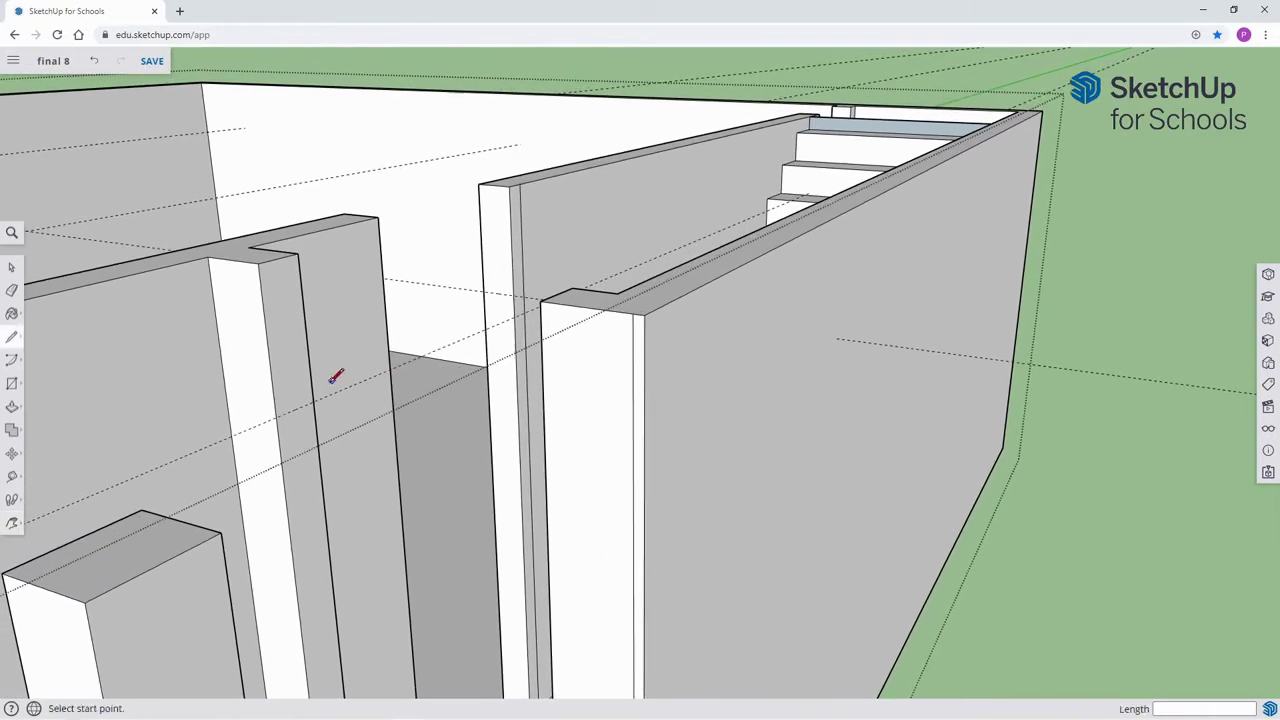
{"action": "left_click", "coordinate": [277, 417]}
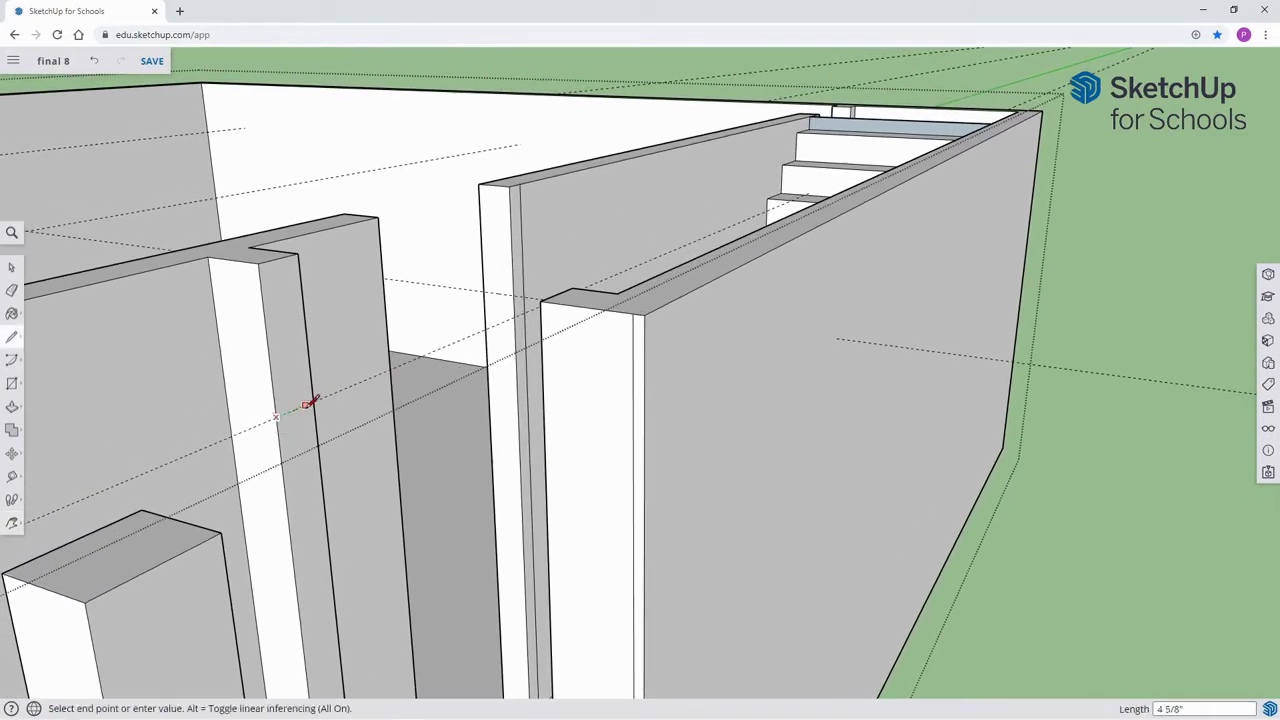
{"action": "left_click", "coordinate": [313, 401]}
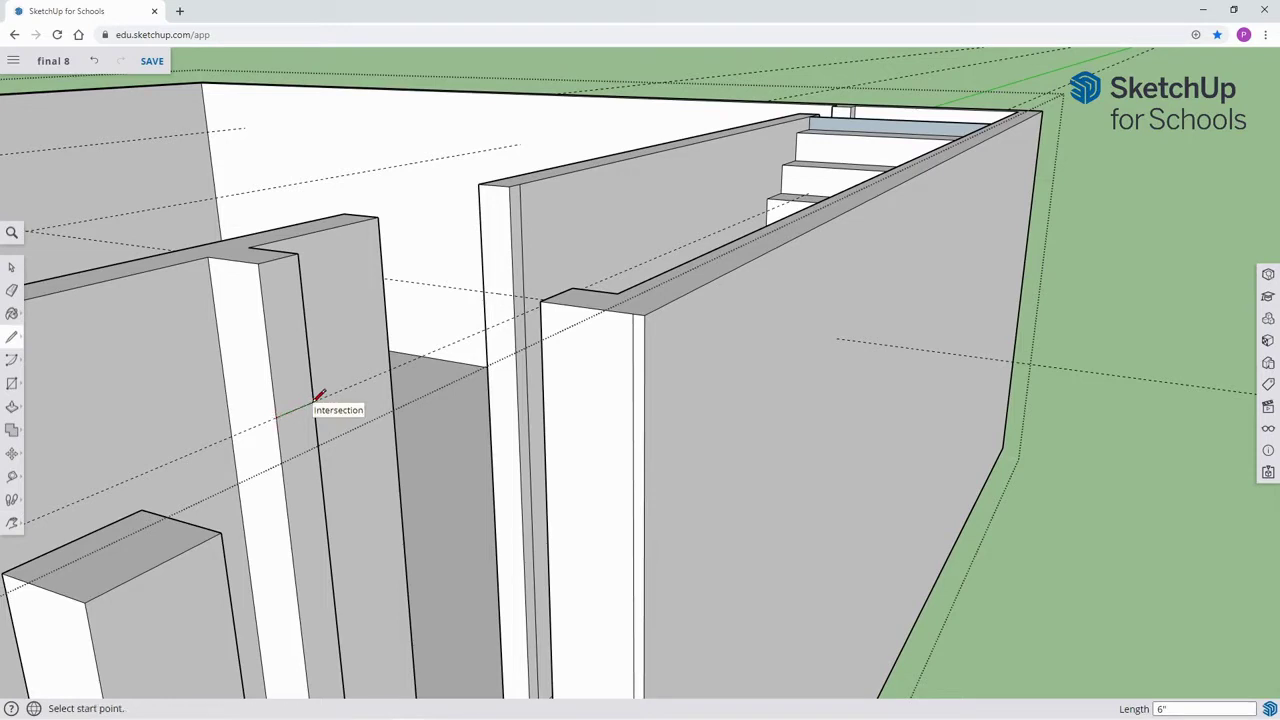
Draw a line along the guide across the front end face of the stair's interior side wall.
{"action": "mouse_move", "coordinate": [483, 388]}
{"action": "middle_mouse_down"}
{"action": "mouse_move", "coordinate": [369, 414]}
{"action": "mouse_move", "coordinate": [468, 425]}
{"action": "middle_mouse_up"}
{"action": "scroll", "coordinate": [470, 410], "scroll_direction": "up", "scroll_amount": 5}
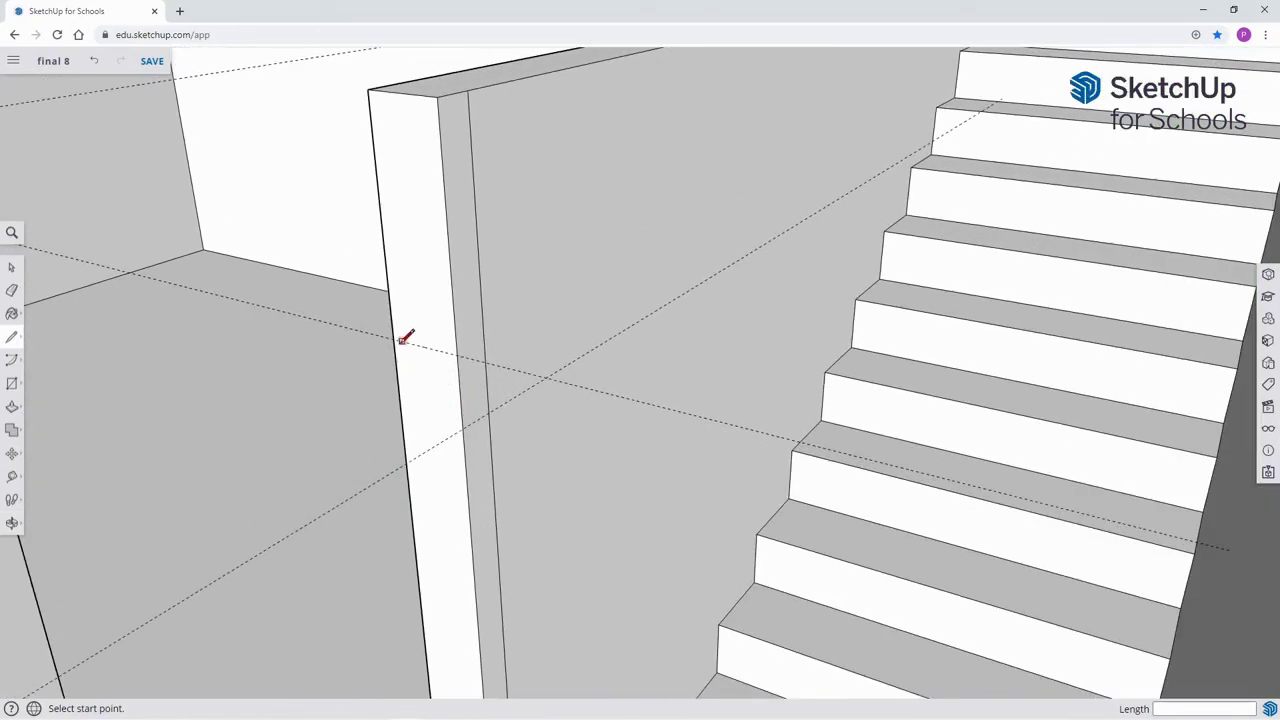
{"action": "left_click", "coordinate": [394, 339]}
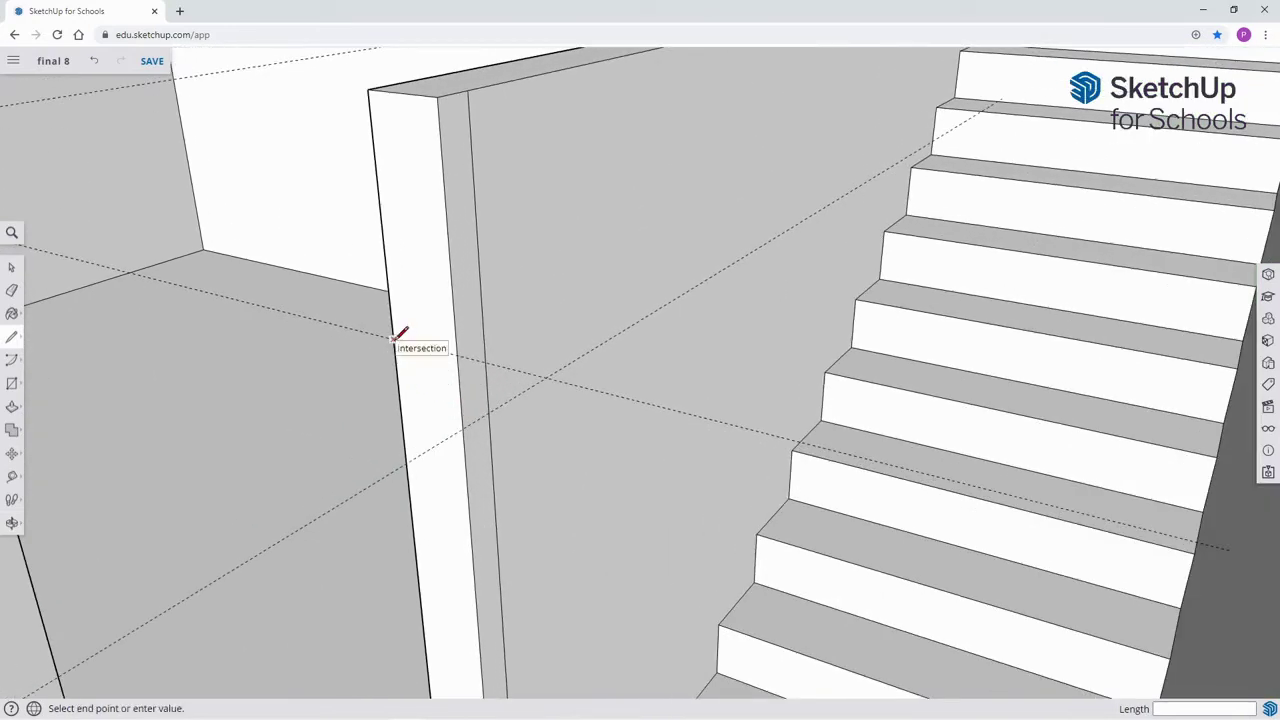
{"action": "left_click", "coordinate": [462, 350]}
{"action": "scroll", "coordinate": [460, 371], "scroll_direction": "down", "scroll_amount": 5}
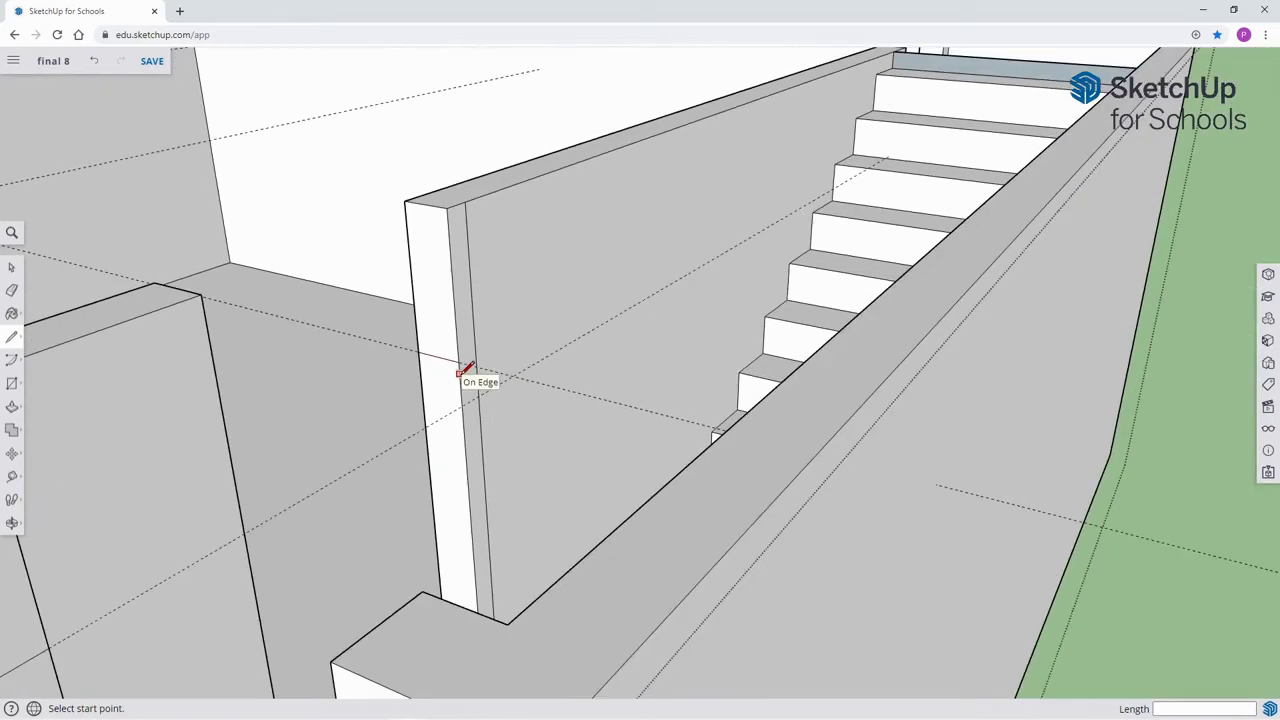
Save the model with its marked wall ends.
{"action": "key", "text": "space"}
{"action": "scroll", "coordinate": [455, 385], "scroll_direction": "down", "scroll_amount": 3}
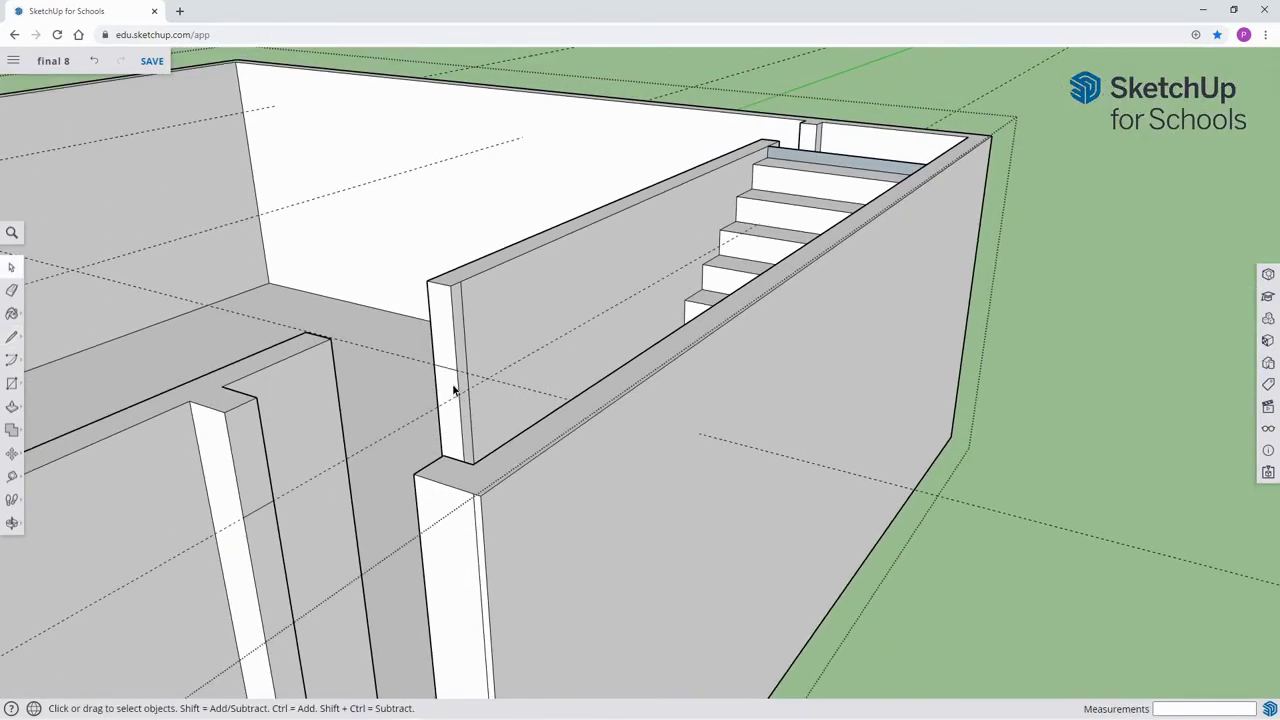
{"action": "key", "text": "h"}
{"action": "left_click_drag", "start_coordinate": [394, 400], "coordinate": [508, 371]}
{"action": "scroll", "coordinate": [517, 366], "scroll_direction": "up", "scroll_amount": 4}
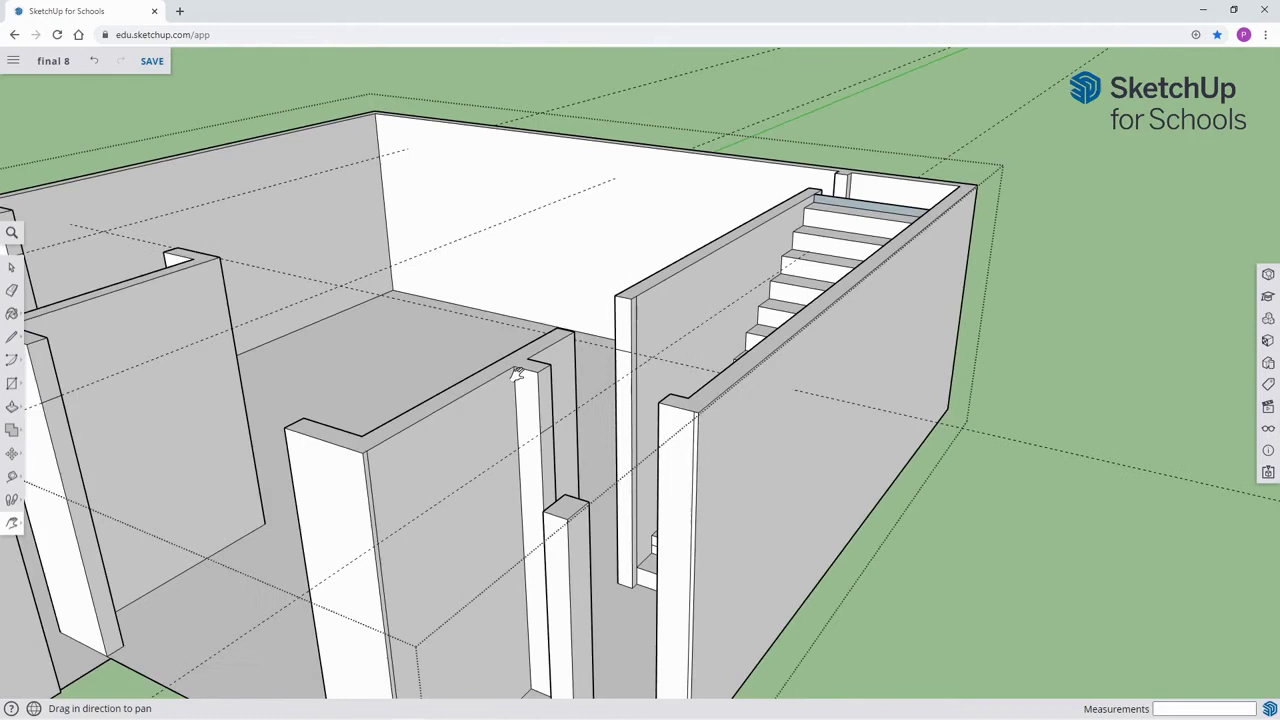
{"action": "scroll", "coordinate": [429, 380], "scroll_direction": "down", "scroll_amount": 5}
{"action": "scroll", "coordinate": [529, 363], "scroll_direction": "up", "scroll_amount": 4}
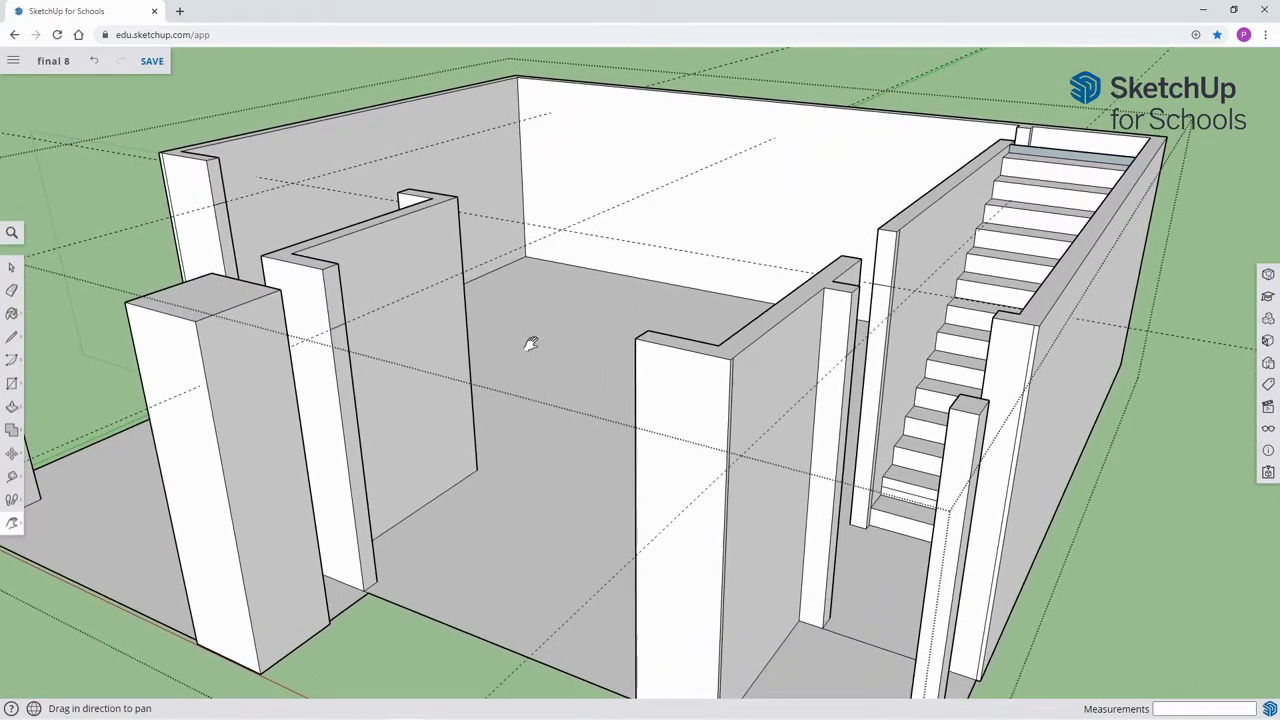
{"action": "key", "text": "ctrl+s"}
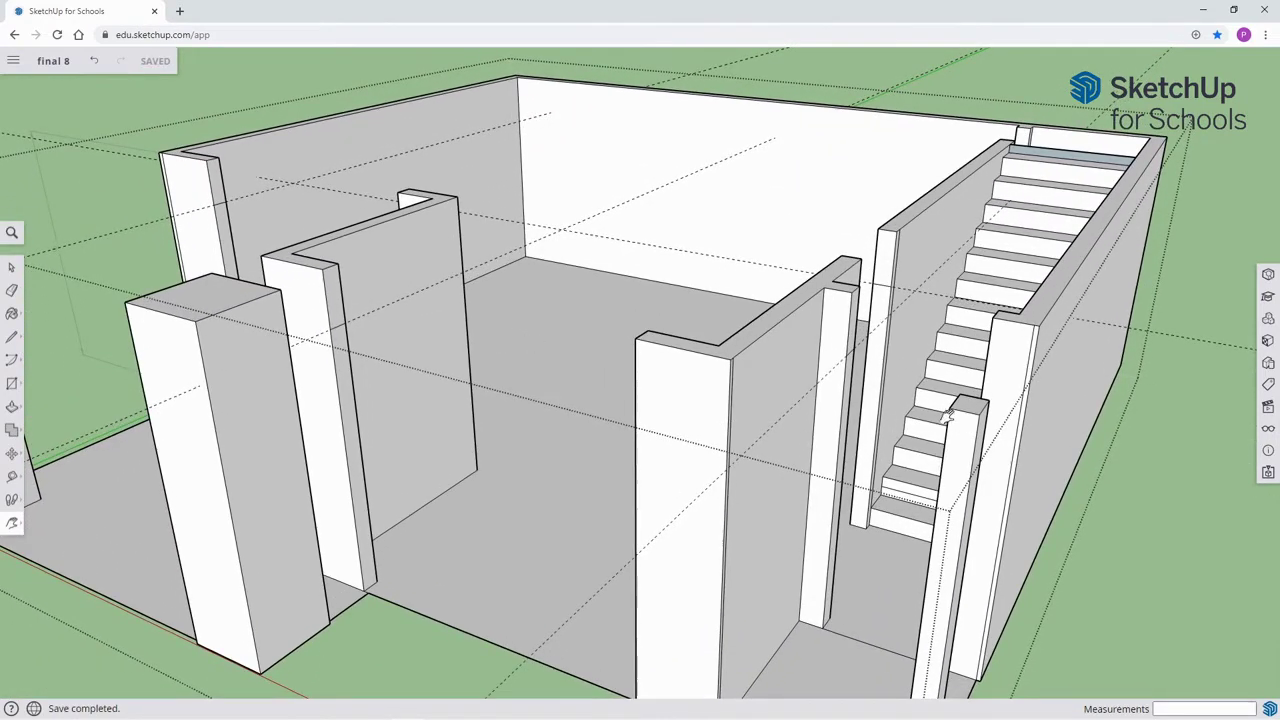
Push/Pull the upper end face of the stair's interior wall across the side doorway to meet the end of the facing wall.
{"action": "key", "text": "space"}
{"action": "scroll", "coordinate": [928, 380], "scroll_direction": "up", "scroll_amount": 5}
{"action": "middle_click_drag", "start_coordinate": [934, 363], "coordinate": [772, 276]}
{"action": "scroll", "coordinate": [790, 283], "scroll_direction": "up", "scroll_amount": 2}
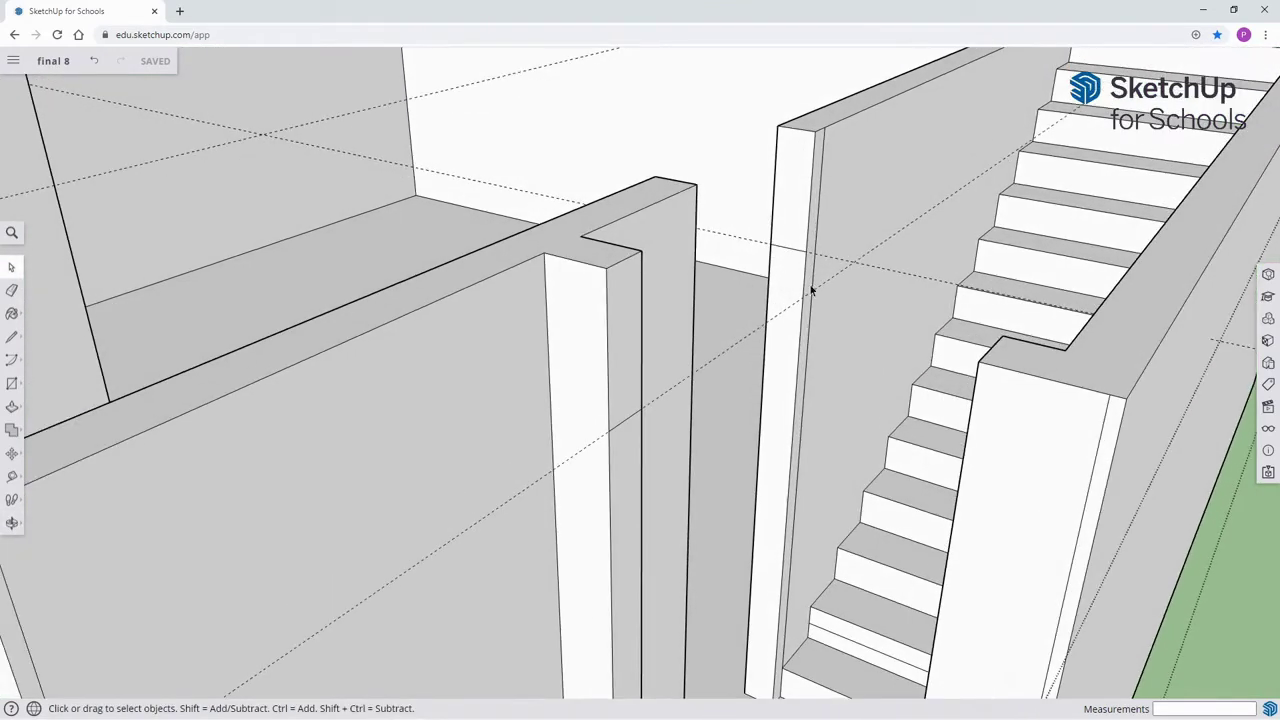
{"action": "left_click", "coordinate": [795, 216]}
{"action": "key", "text": "p"}
{"action": "left_click_drag", "start_coordinate": [794, 214], "coordinate": [695, 191]}
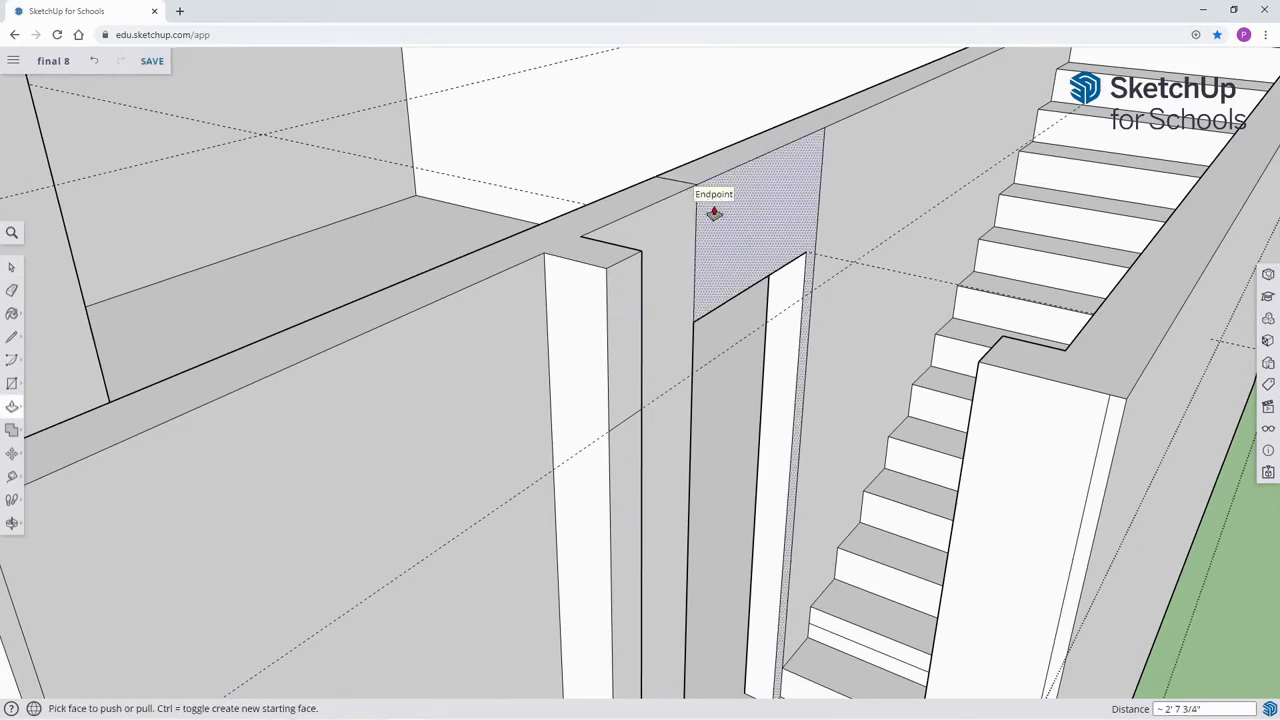
Push/Pull the upper face of the short return across the stair entrance to meet the outer wall's front return.
{"action": "key", "text": "space"}
{"action": "left_click", "coordinate": [619, 363]}
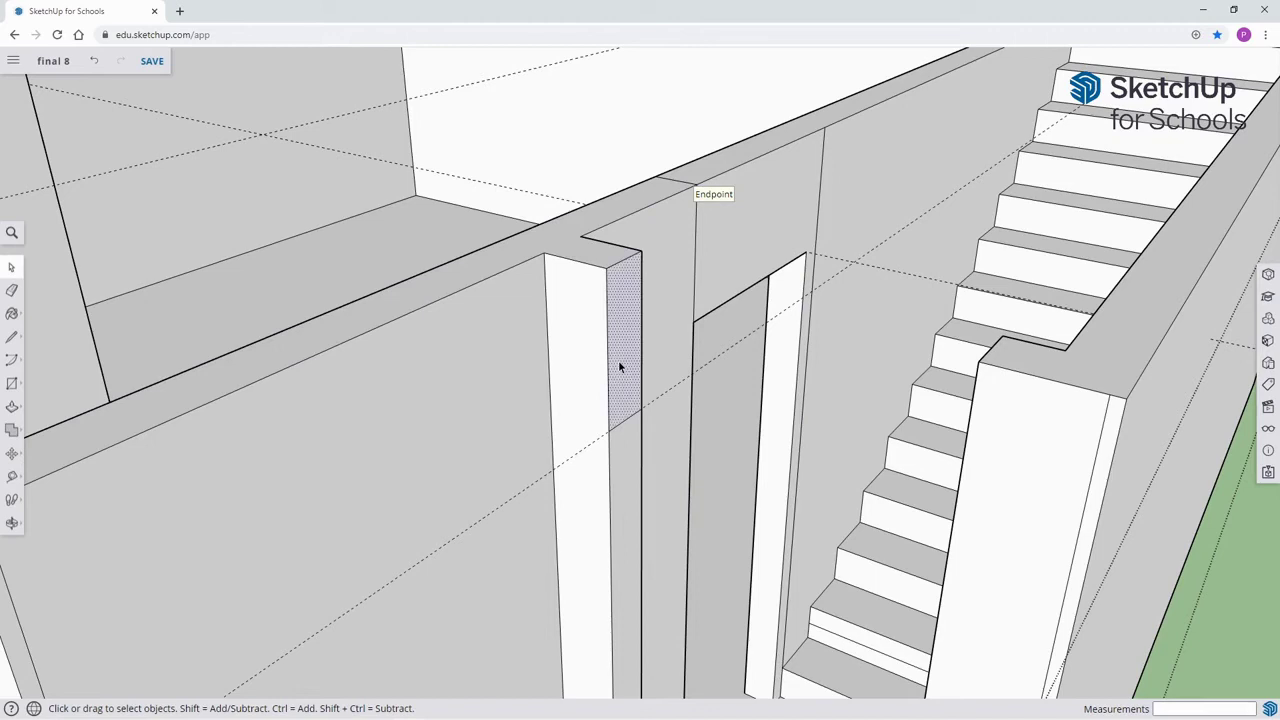
{"action": "key", "text": "p"}
{"action": "left_click", "coordinate": [623, 305]}
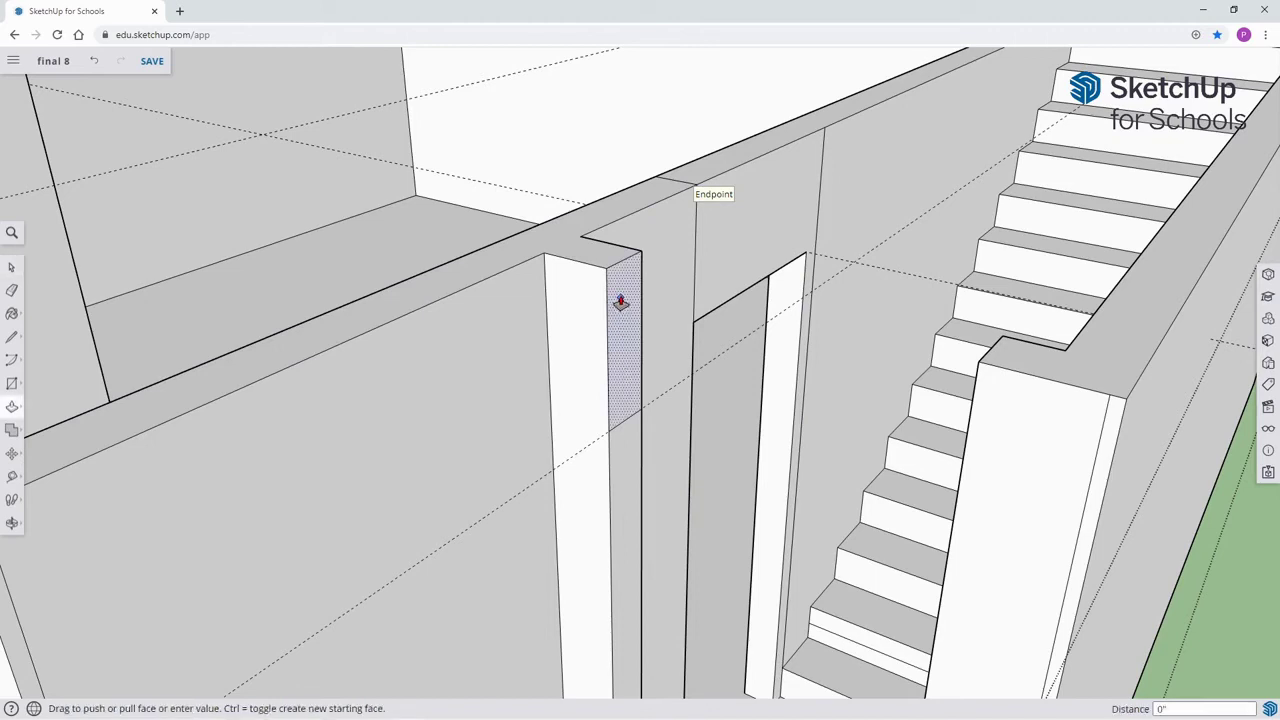
{"action": "left_click", "coordinate": [980, 364]}
Push/Pull the upper end face of the middle interior wall's return across the wide front opening to the opposite return.
{"action": "key", "text": "h"}
{"action": "left_click_drag", "start_coordinate": [557, 366], "coordinate": [466, 360]}
{"action": "key", "text": "space"}
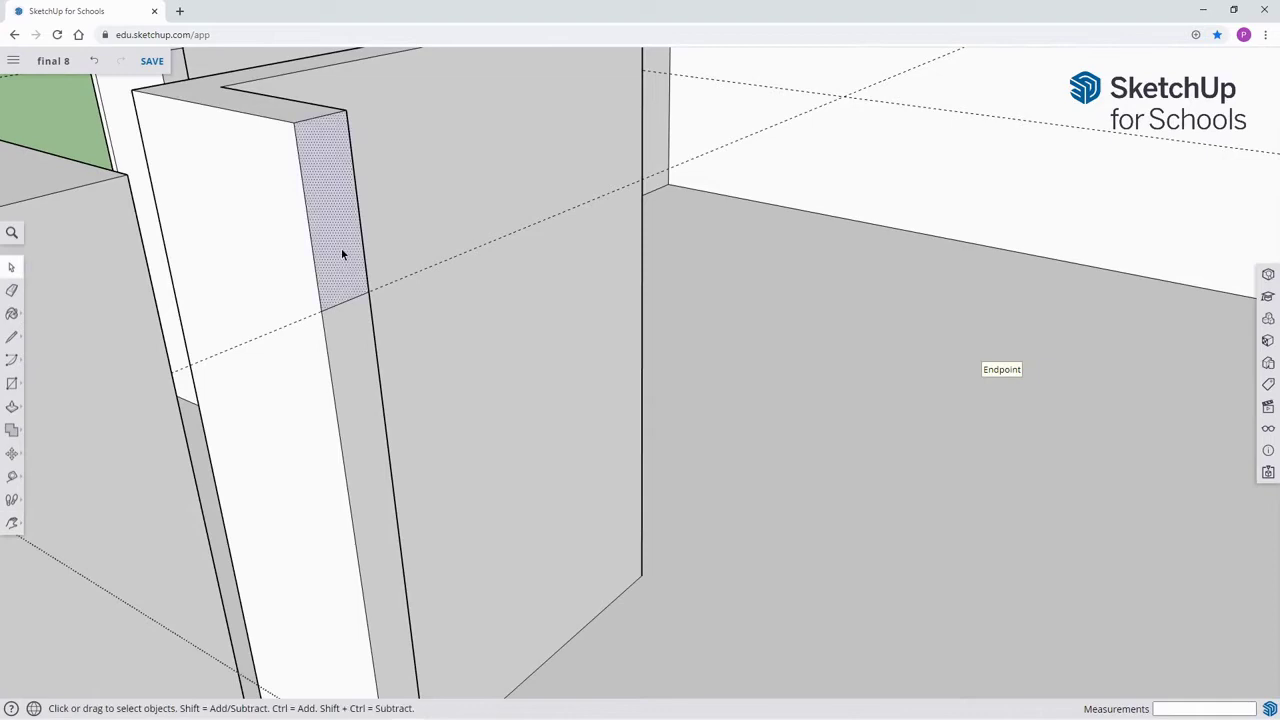
{"action": "key", "text": "p"}
{"action": "left_click_drag", "start_coordinate": [331, 234], "coordinate": [986, 480]}
{"action": "scroll", "coordinate": [986, 480], "scroll_direction": "down", "scroll_amount": 5}
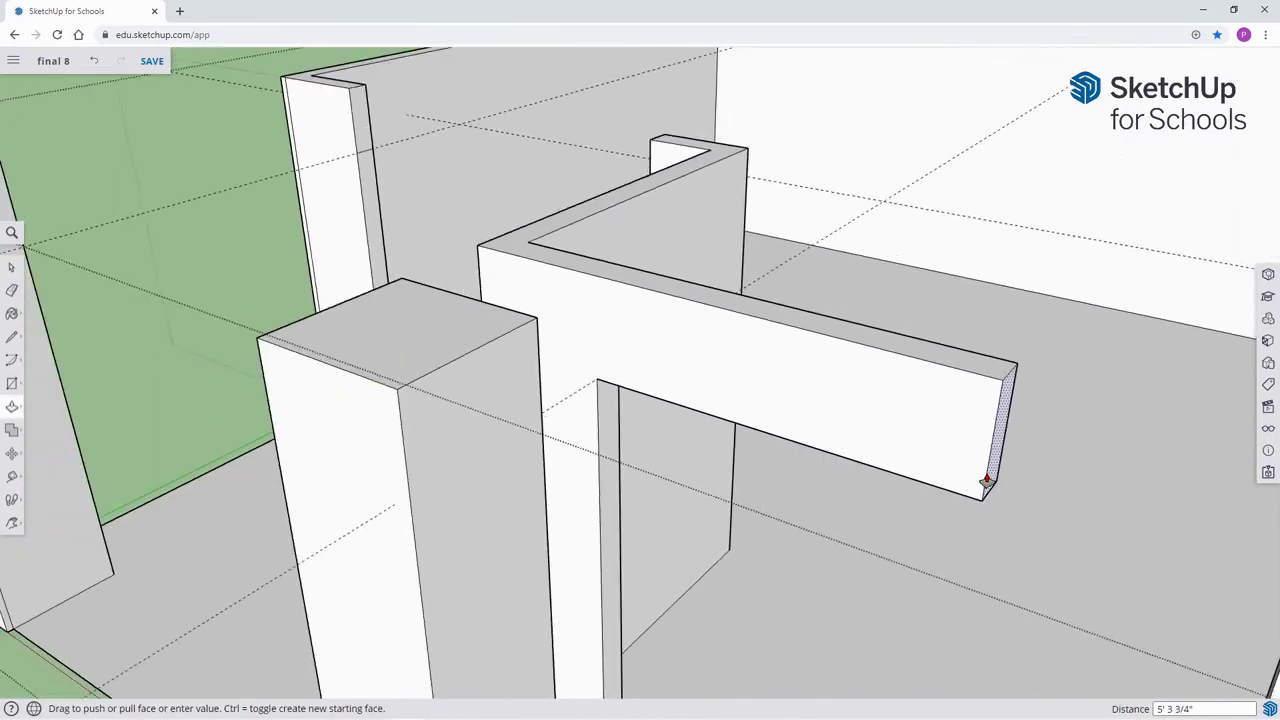
{"action": "scroll", "coordinate": [990, 478], "scroll_direction": "down", "scroll_amount": 3}
{"action": "left_click", "coordinate": [994, 480]}
{"action": "key", "text": "h"}
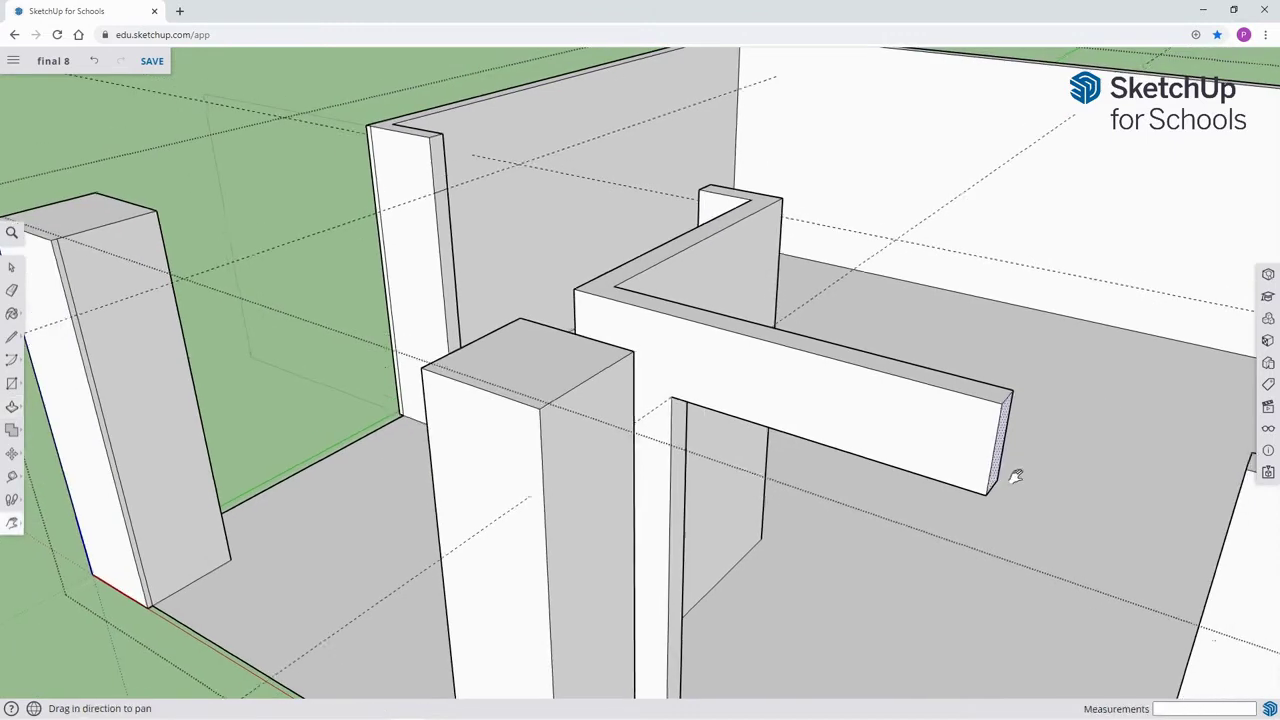
{"action": "left_click_drag", "start_coordinate": [1014, 477], "coordinate": [796, 411]}
{"action": "key", "text": "p"}
{"action": "mouse_move", "coordinate": [580, 325]}
{"action": "left_mouse_down"}
{"action": "mouse_move", "coordinate": [634, 363]}
{"action": "mouse_move", "coordinate": [762, 350]}
{"action": "left_mouse_up"}
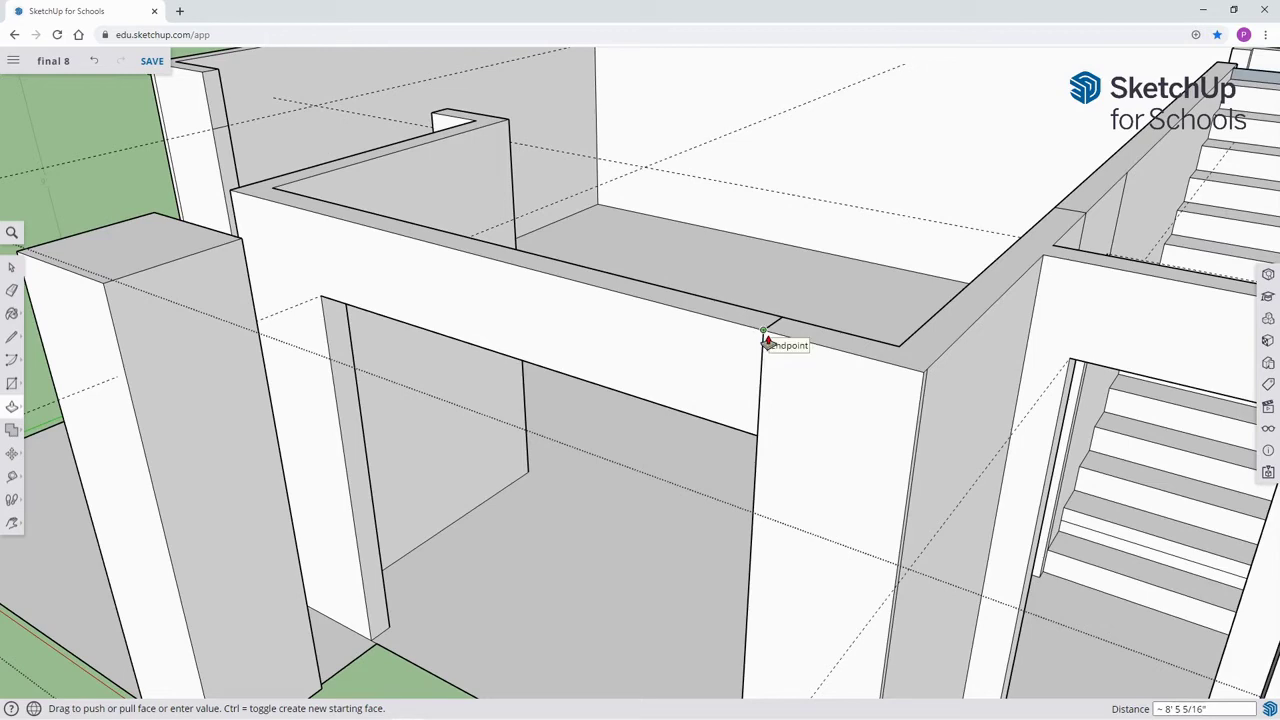
{"action": "left_click", "coordinate": [766, 343]}
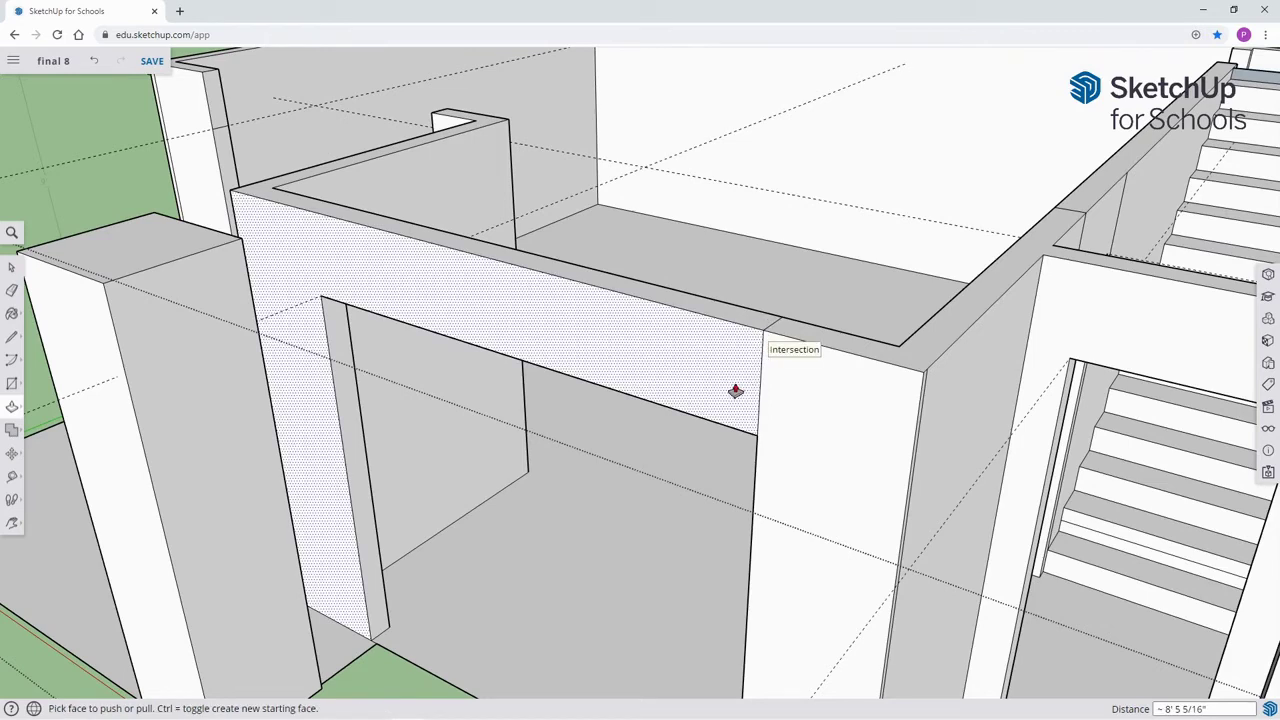
Push/Pull the upper end face of the outer wall's short front return across the opening to the middle interior wall.
{"action": "key", "text": "h"}
{"action": "left_click_drag", "start_coordinate": [466, 326], "coordinate": [394, 267]}
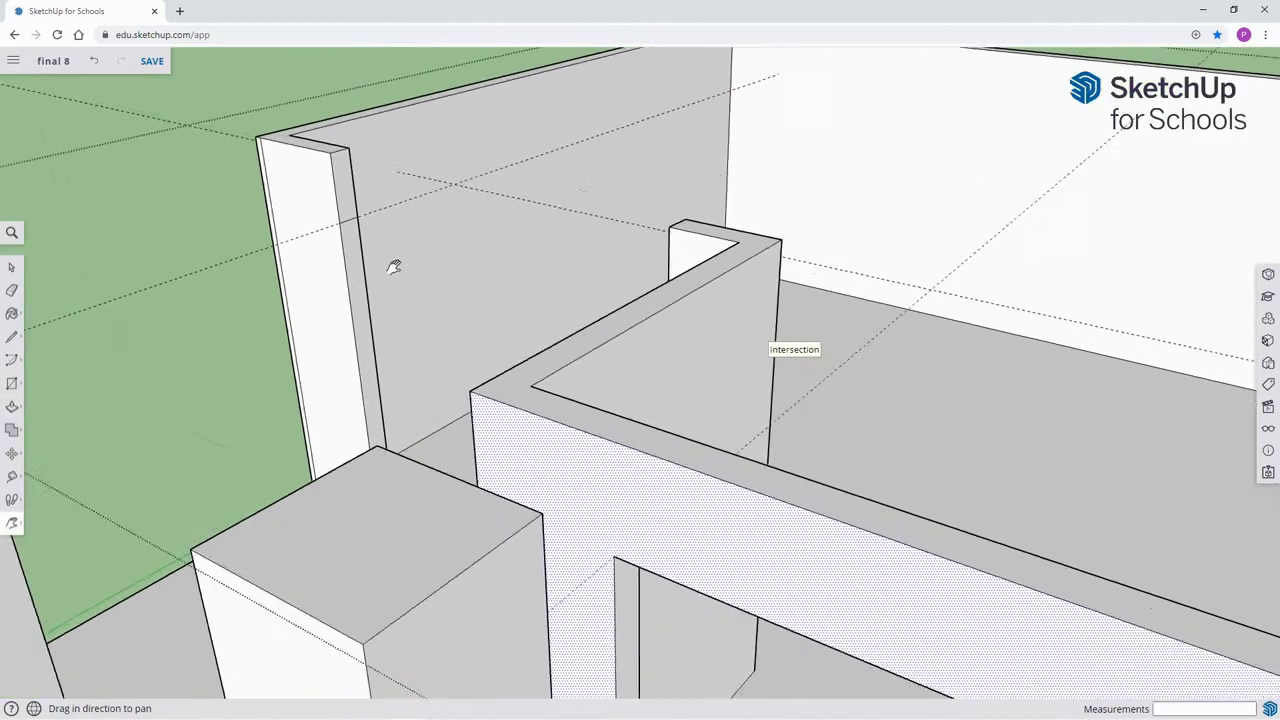
{"action": "scroll", "coordinate": [394, 267], "scroll_direction": "up", "scroll_amount": 5}
{"action": "middle_click_drag", "start_coordinate": [611, 525], "coordinate": [622, 487]}
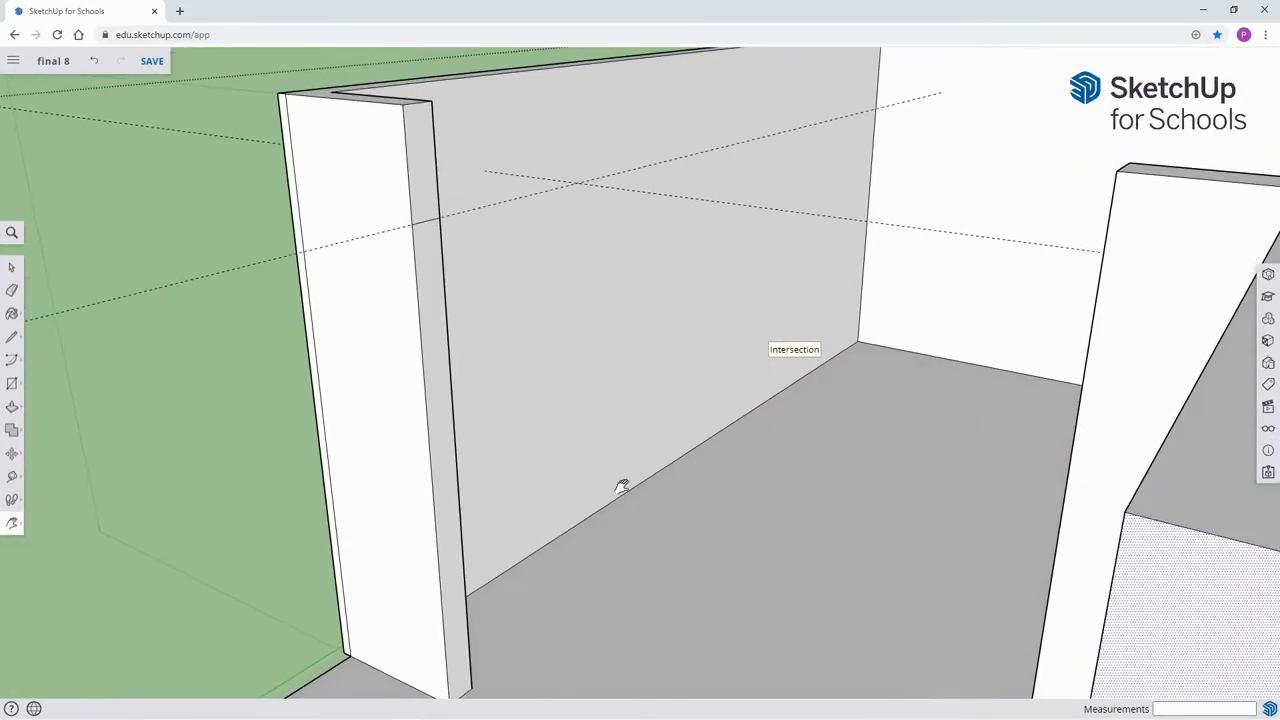
{"action": "key", "text": "space"}
{"action": "left_click", "coordinate": [428, 188]}
{"action": "key", "text": "p"}
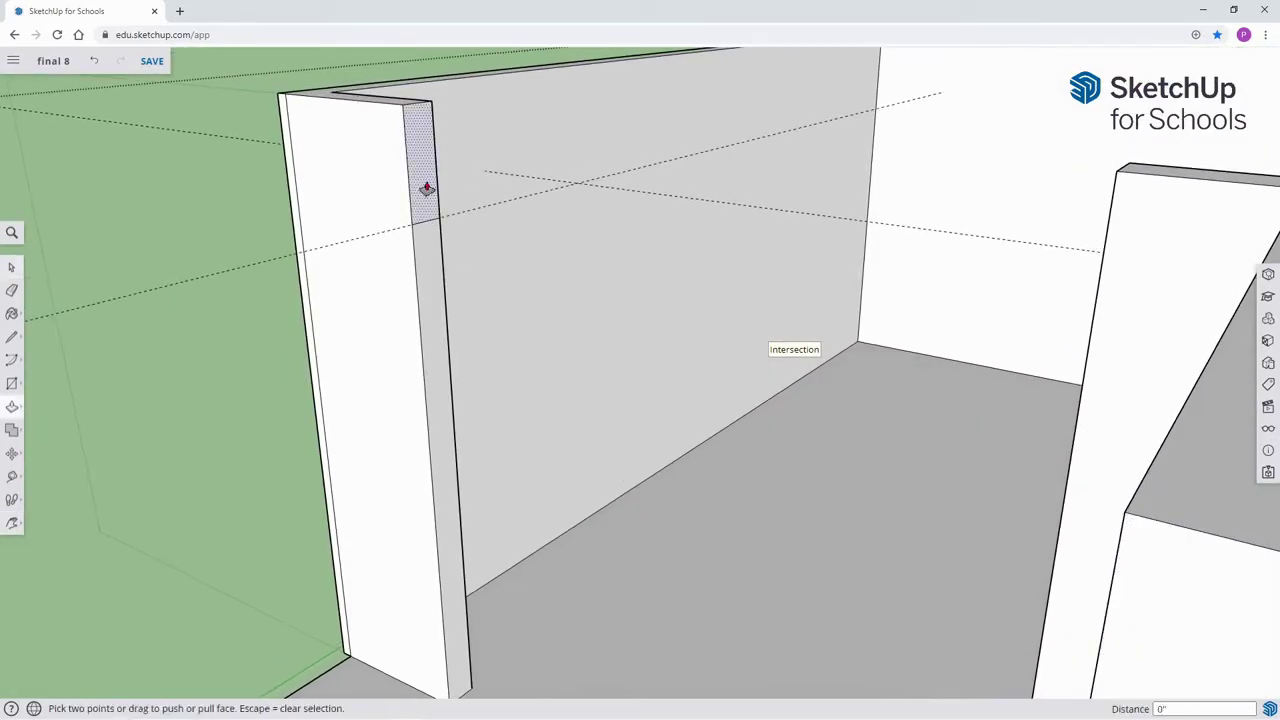
{"action": "left_click_drag", "start_coordinate": [428, 188], "coordinate": [1118, 183]}
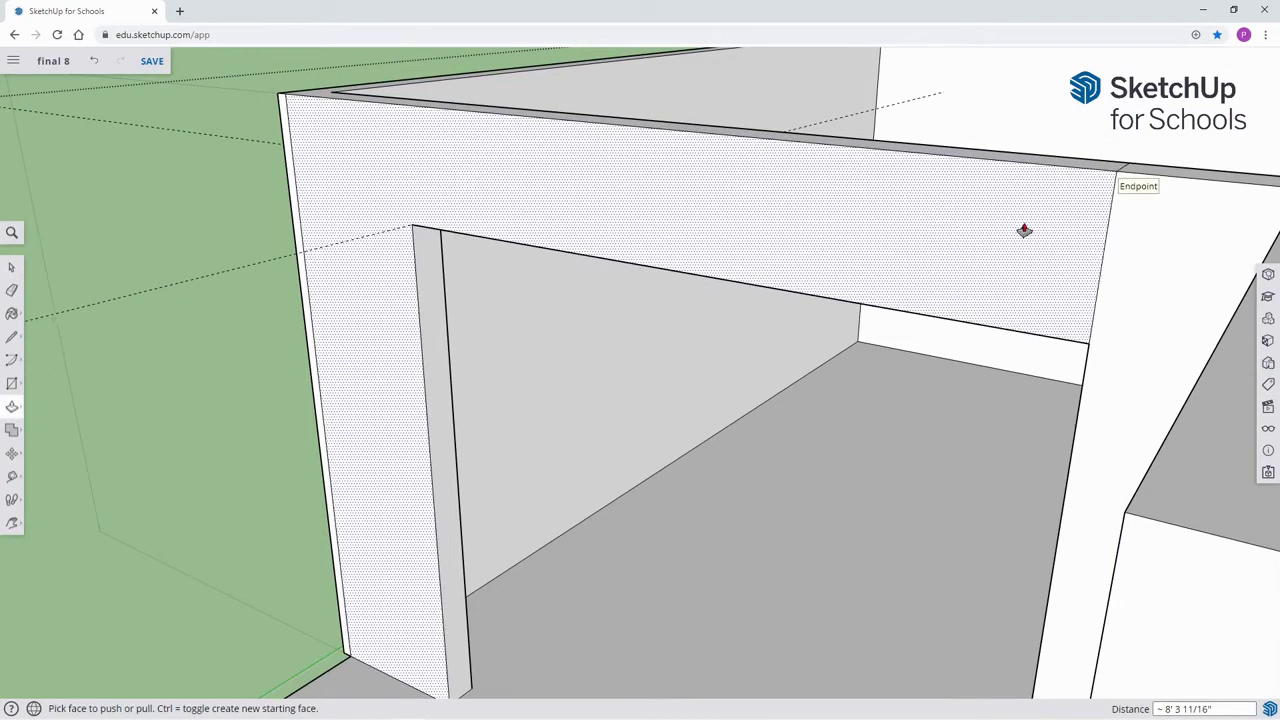
Erase the guides around the opening behind the front pillars and the seam edges where its header meets the middle interior wall.
{"action": "scroll", "coordinate": [996, 246], "scroll_direction": "down", "scroll_amount": 5}
{"action": "key", "text": "h"}
{"action": "left_click_drag", "start_coordinate": [996, 246], "coordinate": [831, 280]}
{"action": "middle_click_drag", "start_coordinate": [831, 280], "coordinate": [947, 328]}
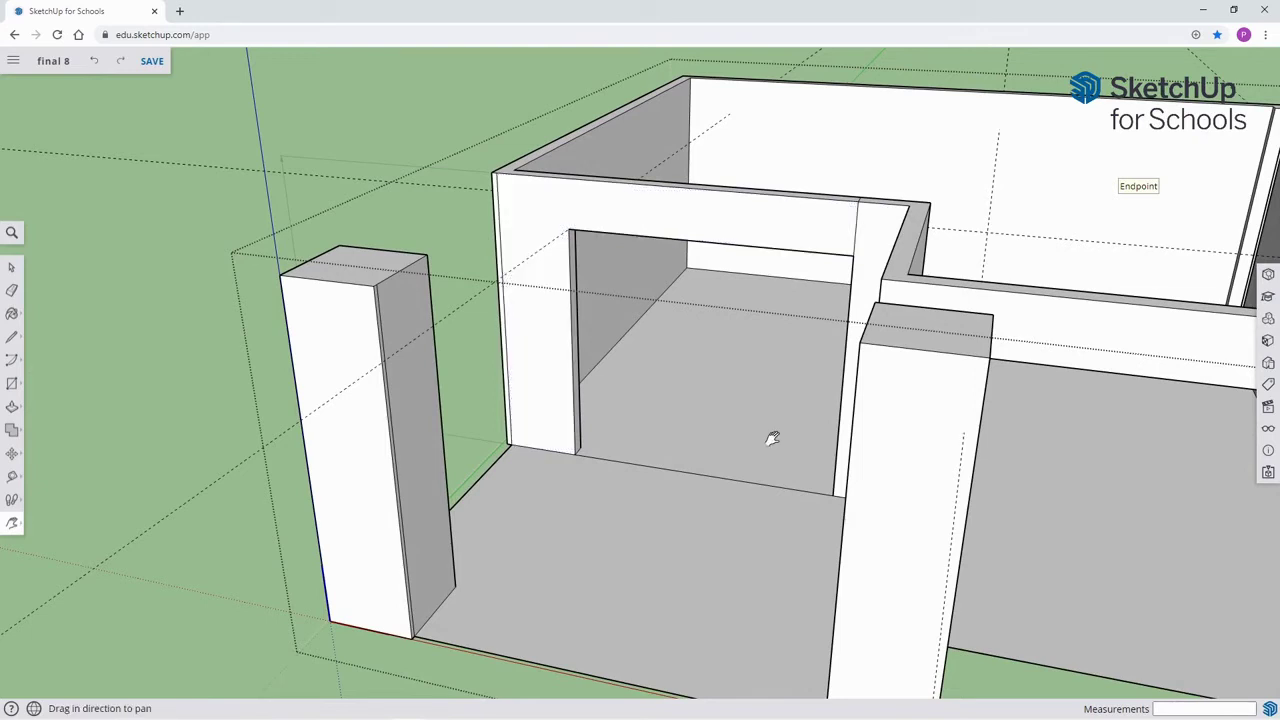
{"action": "key", "text": "e"}
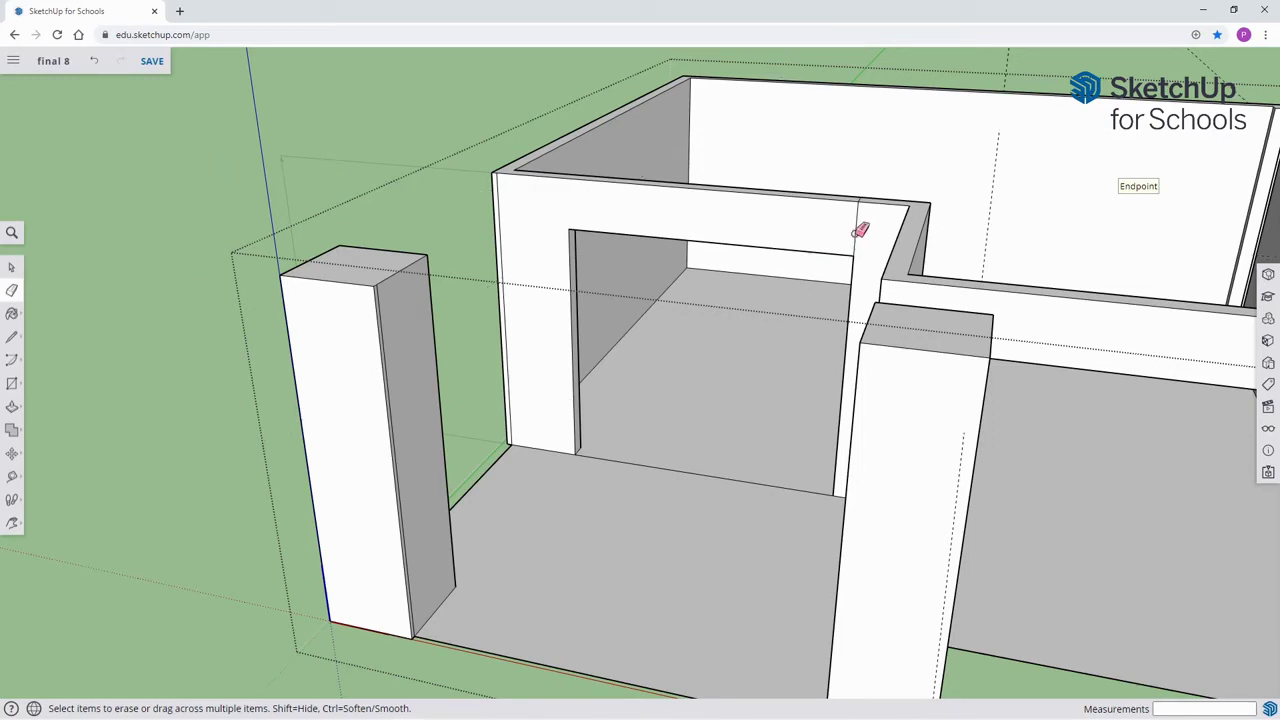
{"action": "middle_click_drag", "start_coordinate": [860, 230], "coordinate": [714, 407], "text": "shift"}
{"action": "scroll", "coordinate": [714, 407], "scroll_direction": "up", "scroll_amount": 4}
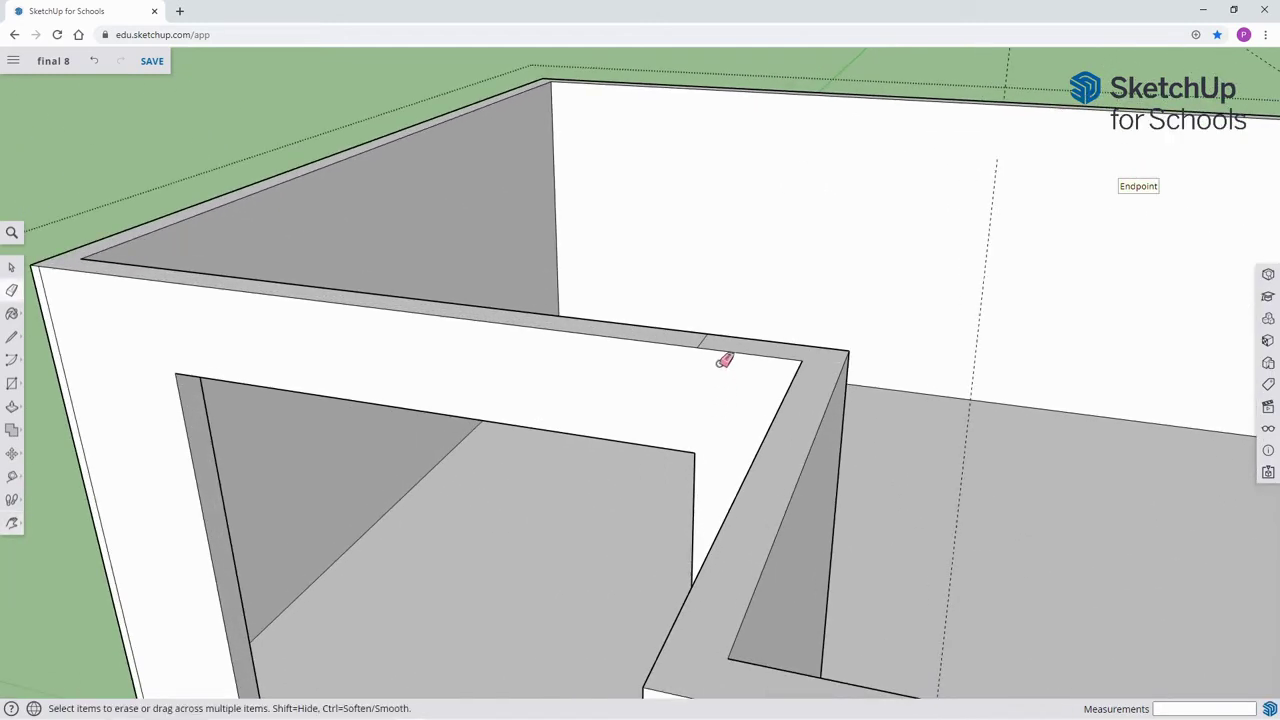
{"action": "scroll", "coordinate": [818, 398], "scroll_direction": "down", "scroll_amount": 4}
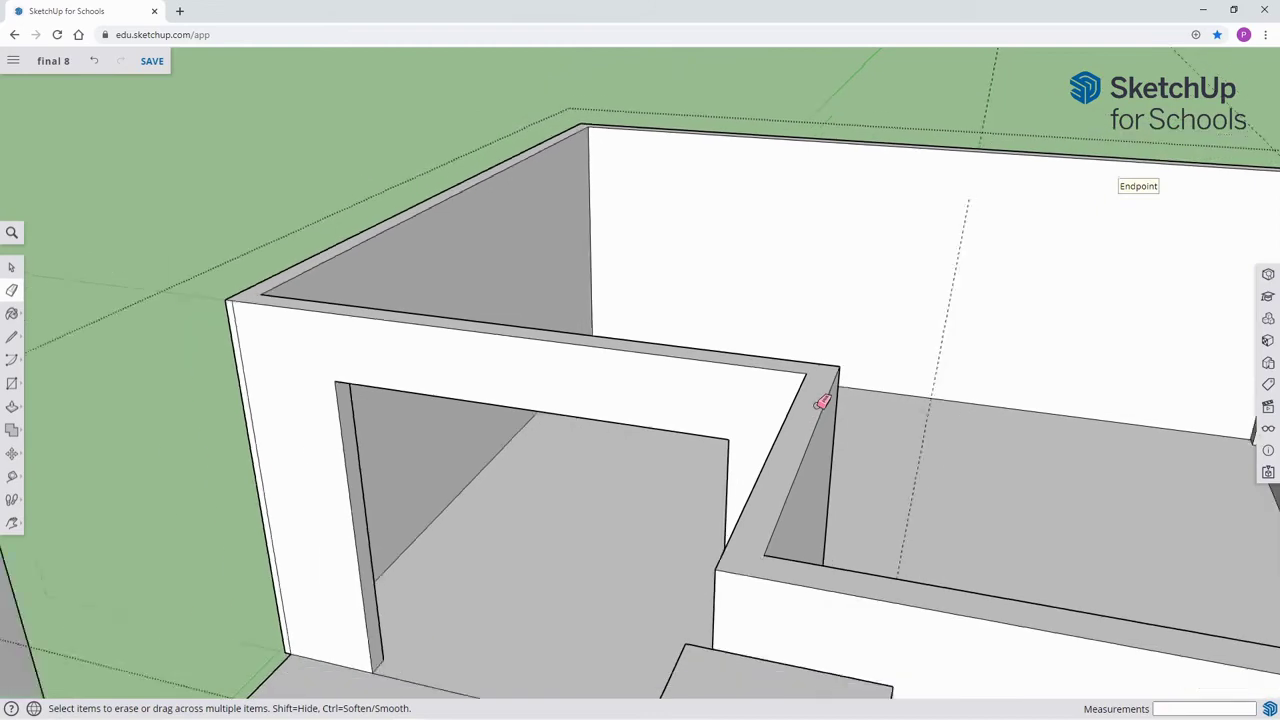
Erase the front and top seam edges at the end of the wide opening's header, plus the remaining guides.
{"action": "middle_click_drag", "start_coordinate": [822, 405], "coordinate": [469, 338], "text": "shift"}
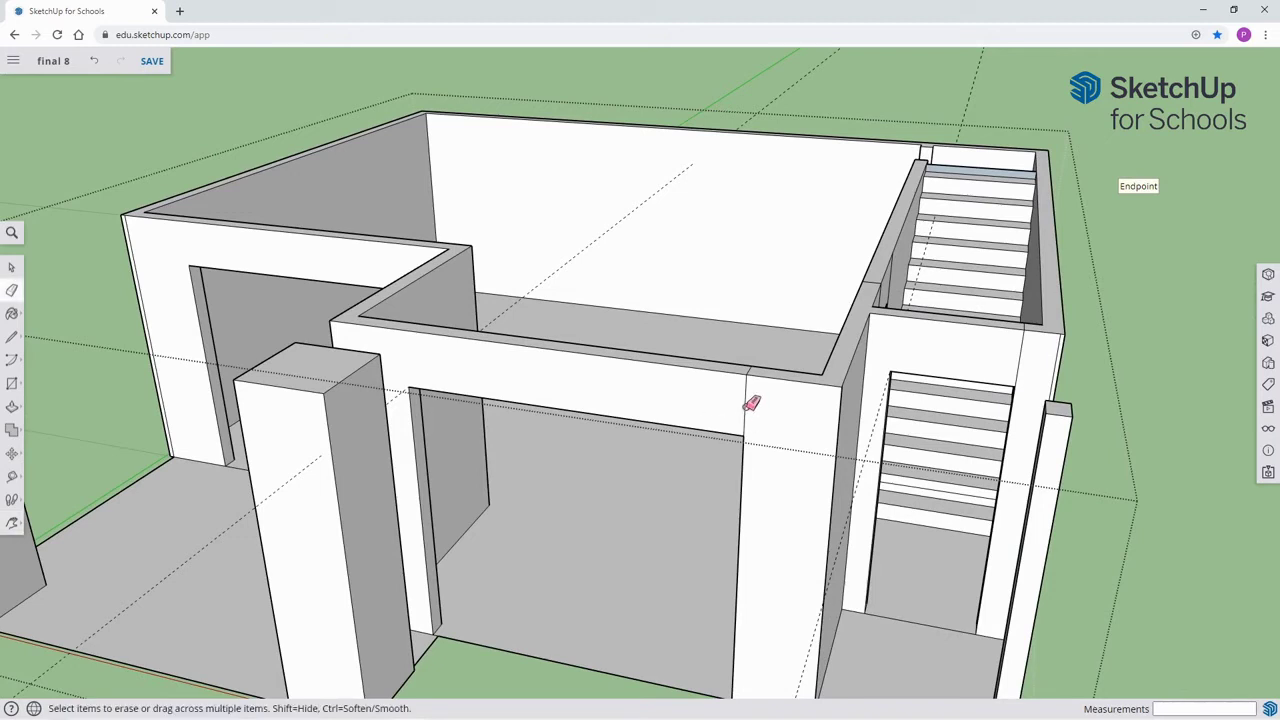
{"action": "scroll", "coordinate": [758, 372], "scroll_direction": "up", "scroll_amount": 3}
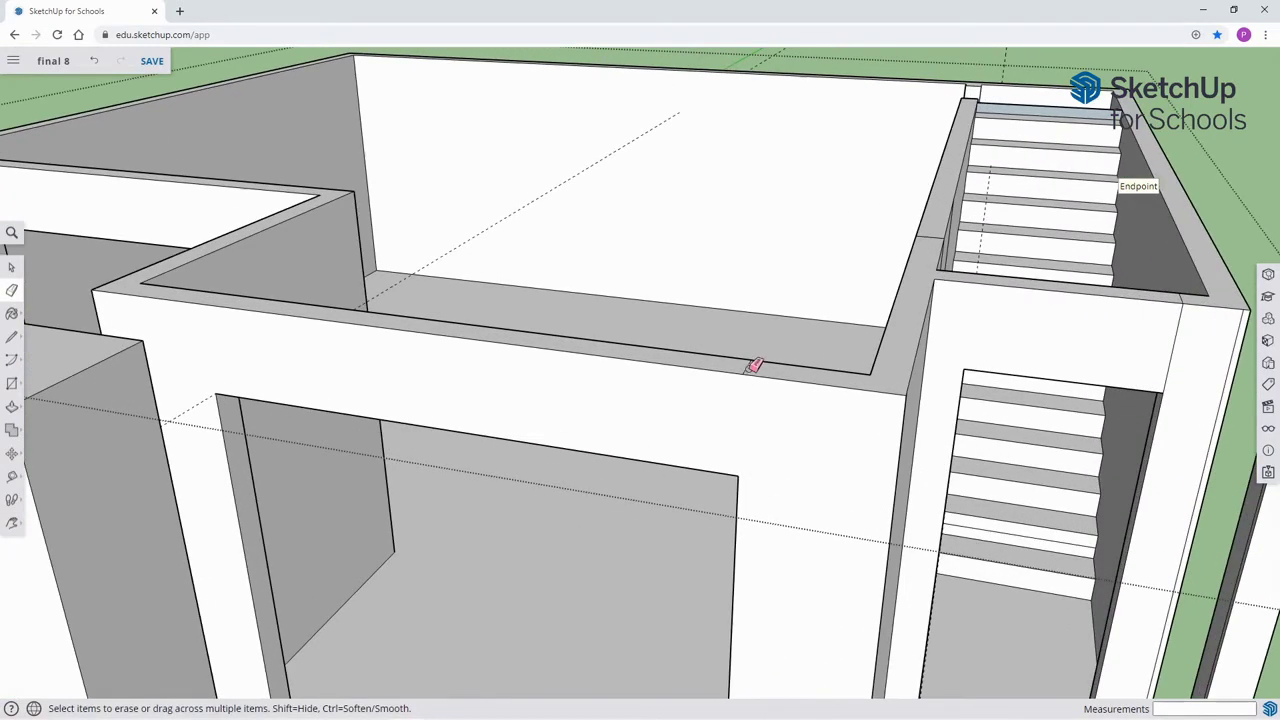
{"action": "scroll", "coordinate": [757, 370], "scroll_direction": "down", "scroll_amount": 5}
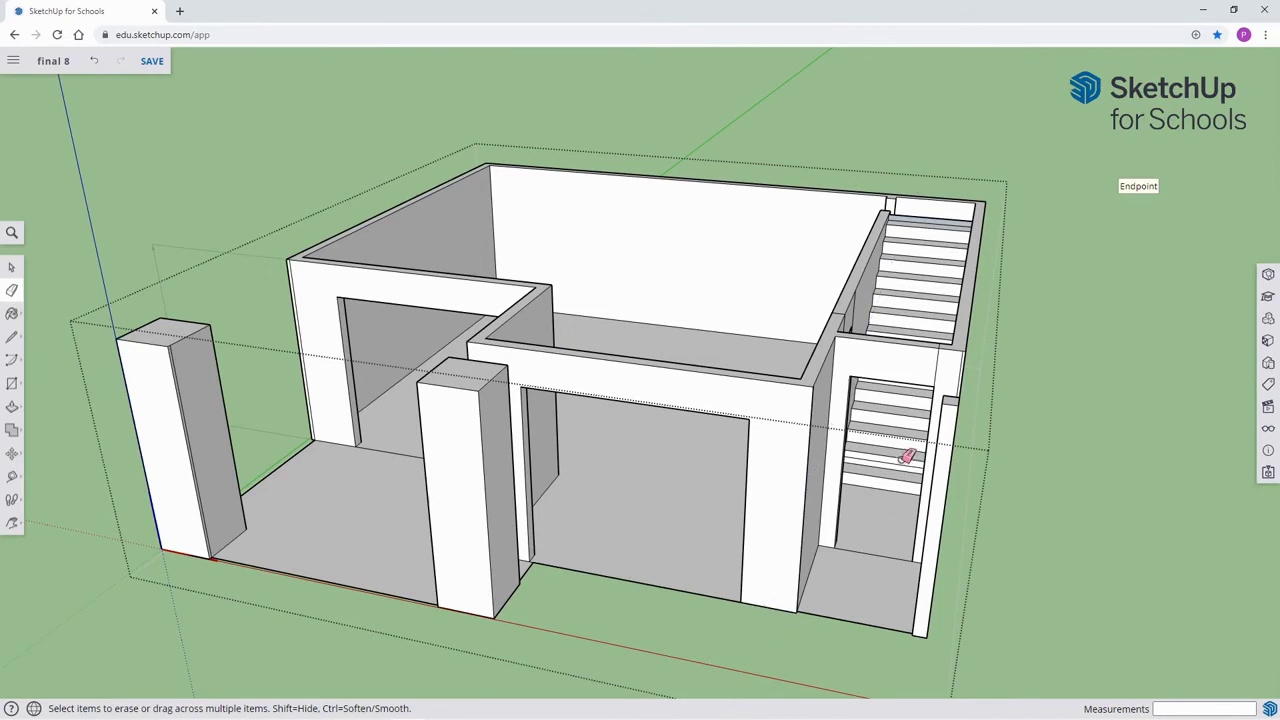
Erase the seam edges on the stair entrance's header and on the wall top above the side doorway.
{"action": "scroll", "coordinate": [905, 456], "scroll_direction": "up", "scroll_amount": 3}
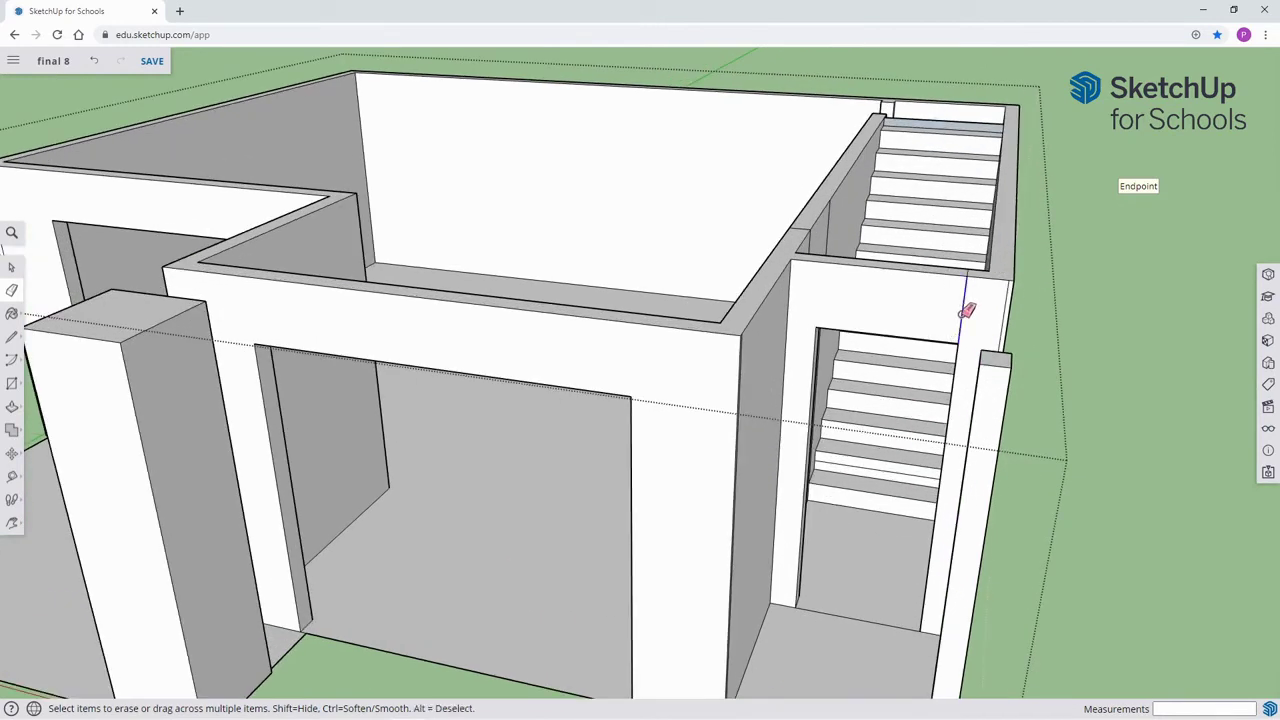
{"action": "middle_click_drag", "start_coordinate": [954, 329], "coordinate": [905, 410]}
{"action": "scroll", "coordinate": [905, 410], "scroll_direction": "up", "scroll_amount": 2}
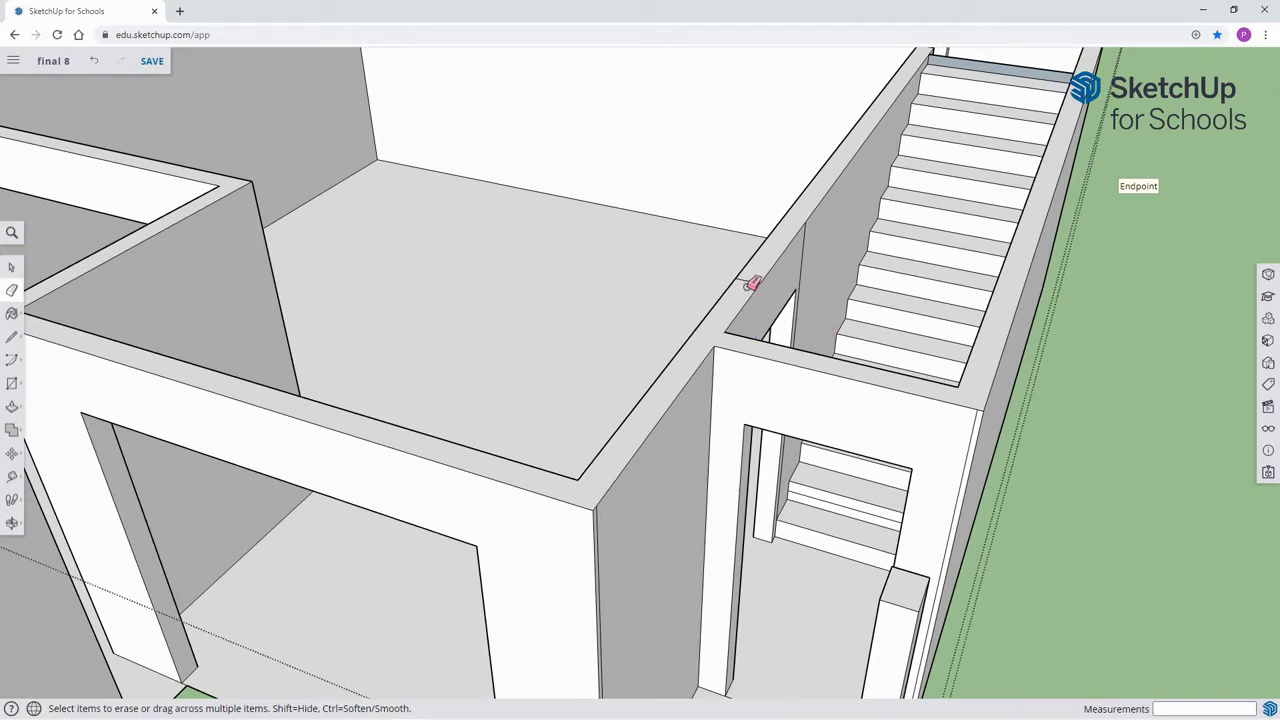
{"action": "scroll", "coordinate": [727, 338], "scroll_direction": "down", "scroll_amount": 2}
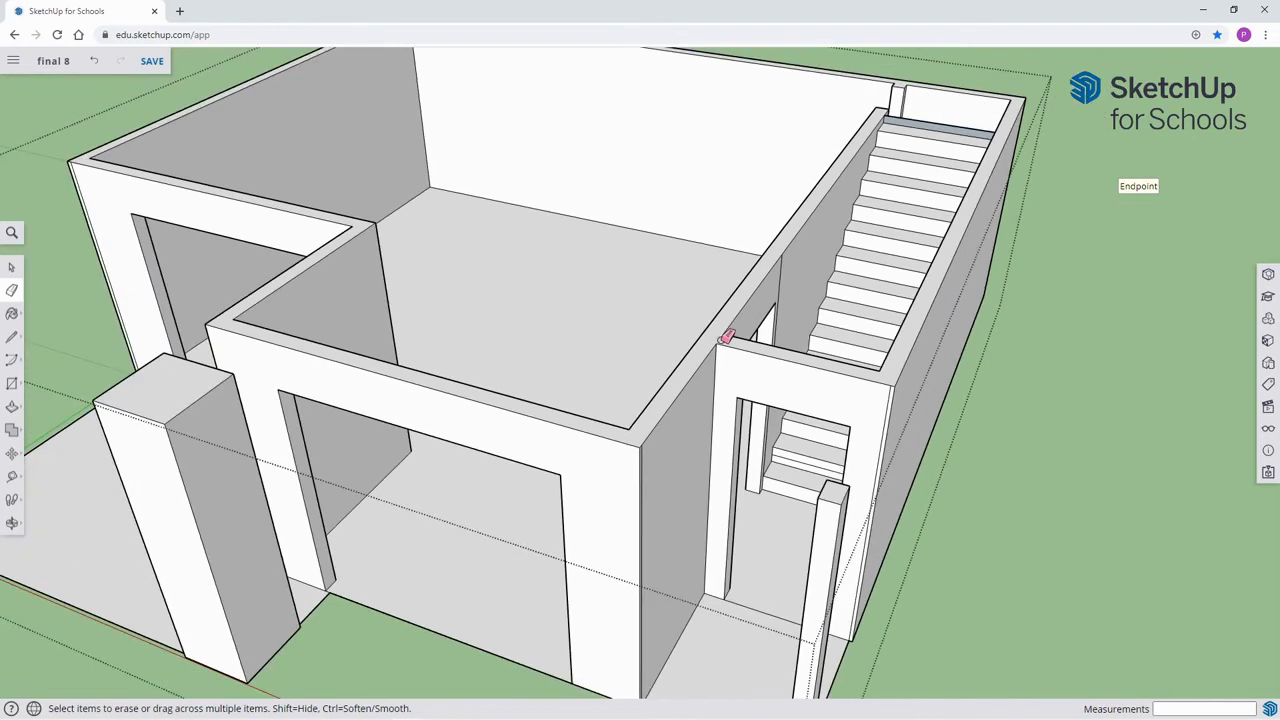
Return to a front overview of the whole house and save the model.
{"action": "scroll", "coordinate": [727, 338], "scroll_direction": "down", "scroll_amount": 4}
{"action": "key", "text": "h"}
{"action": "left_click_drag", "start_coordinate": [643, 378], "coordinate": [869, 263]}
{"action": "key", "text": "o"}
{"action": "key", "text": "h"}
{"action": "key", "text": "ctrl+s"}
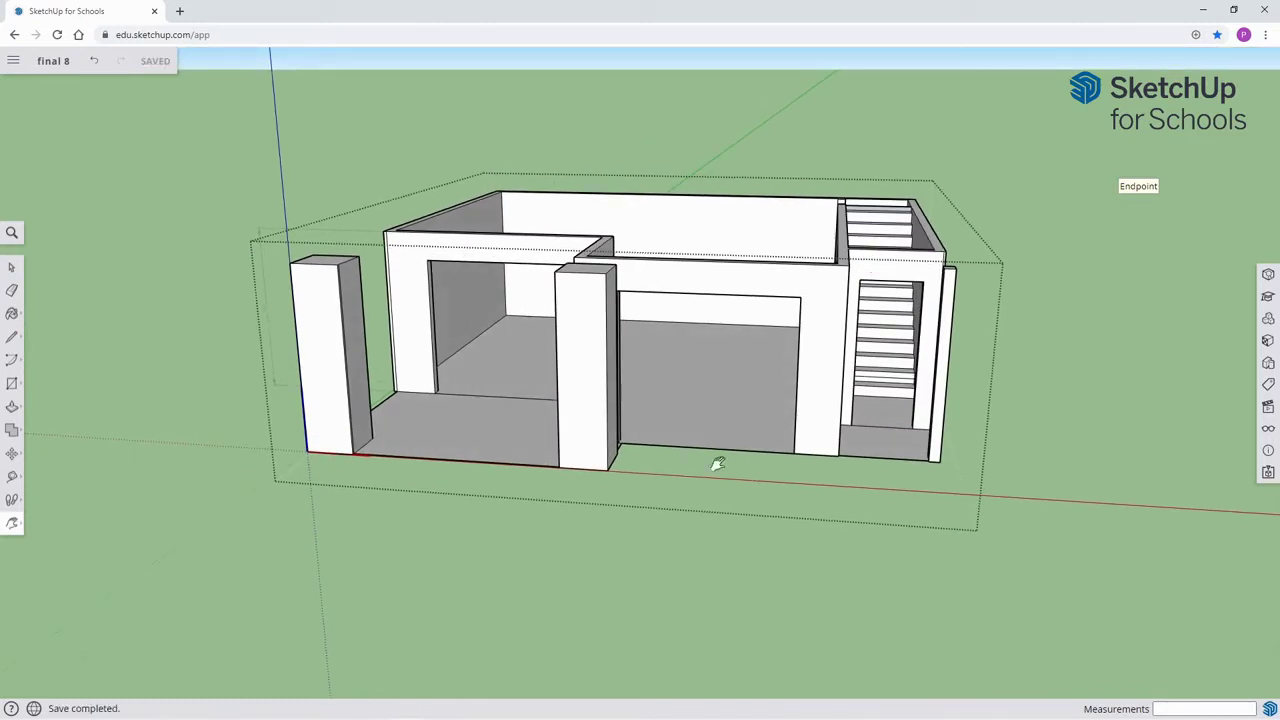
Erase the vertical seam line at the outer corner of the front wall behind the corner pillar.
{"action": "key", "text": "e"}
{"action": "scroll", "coordinate": [645, 423], "scroll_direction": "up", "scroll_amount": 3}
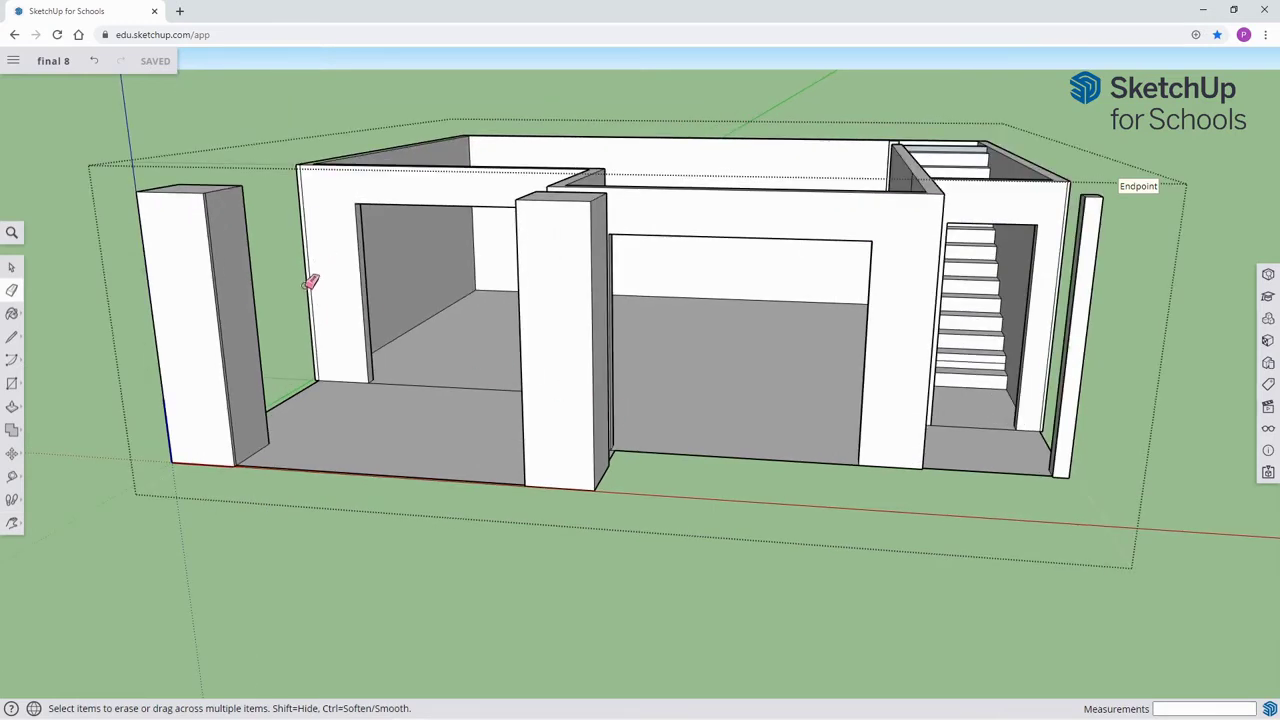
{"action": "scroll", "coordinate": [311, 281], "scroll_direction": "up", "scroll_amount": 5}
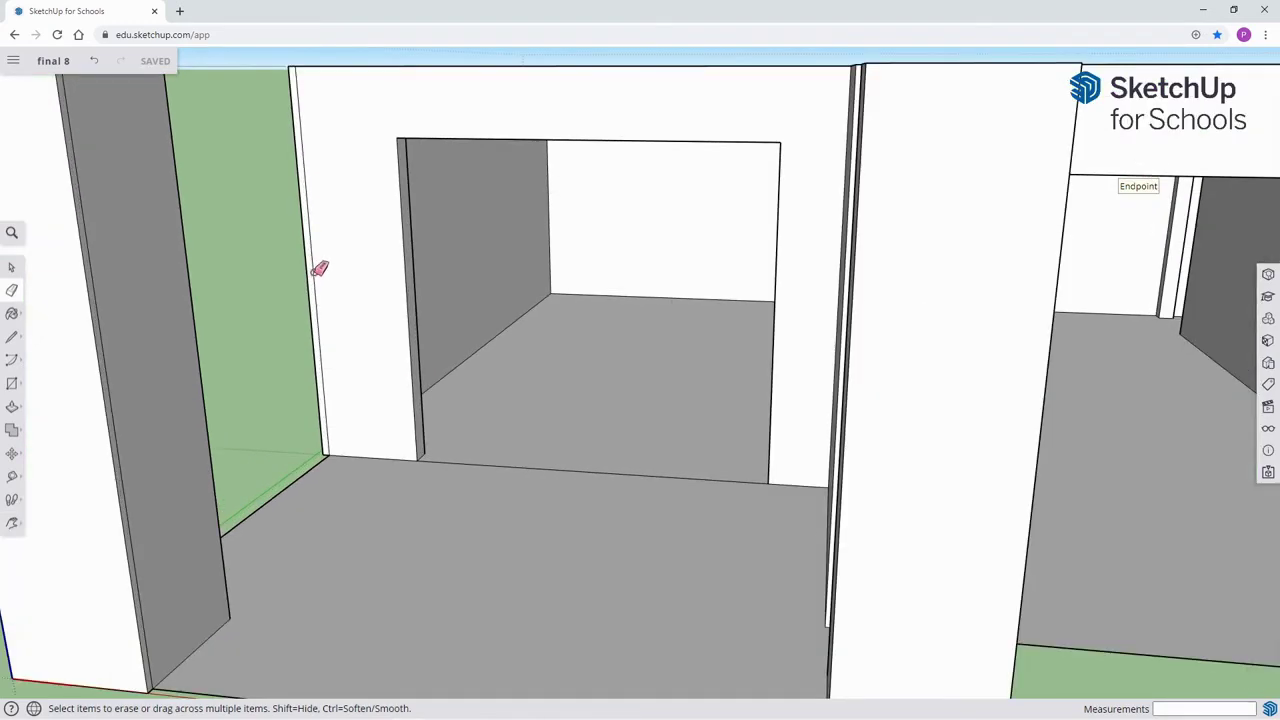
{"action": "left_click", "coordinate": [316, 268]}
{"action": "scroll", "coordinate": [363, 286], "scroll_direction": "down", "scroll_amount": 10}
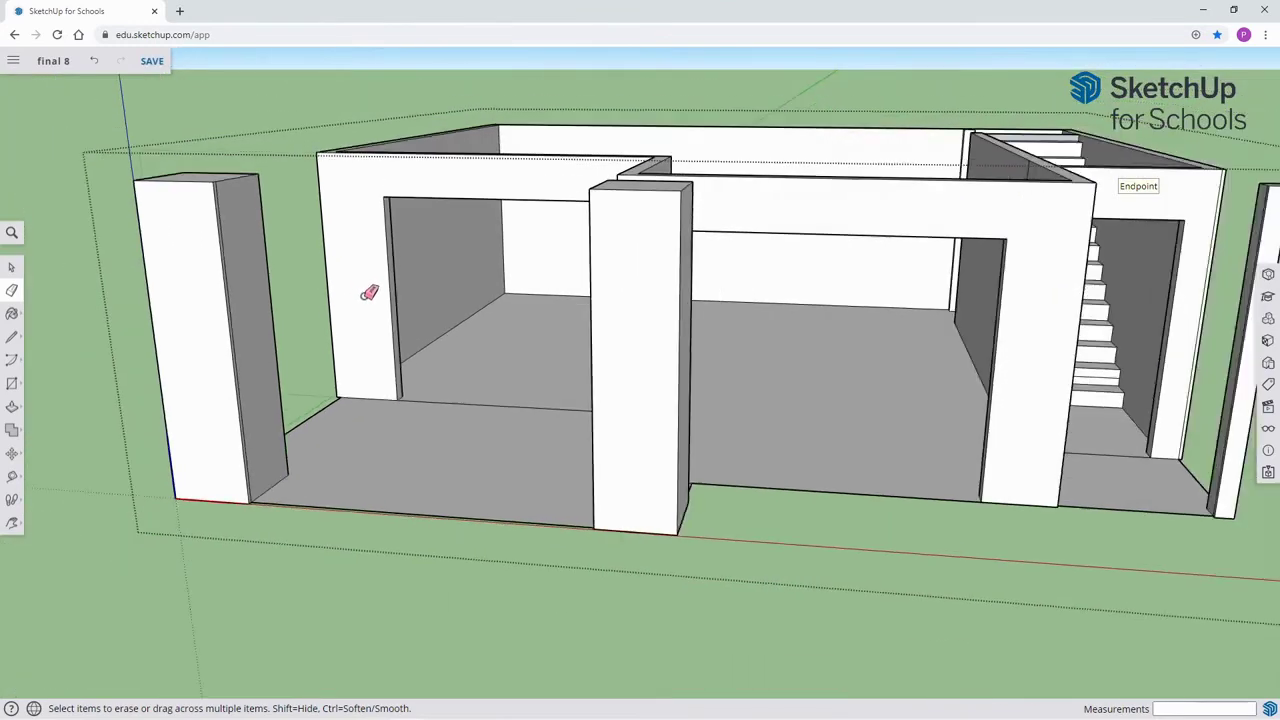
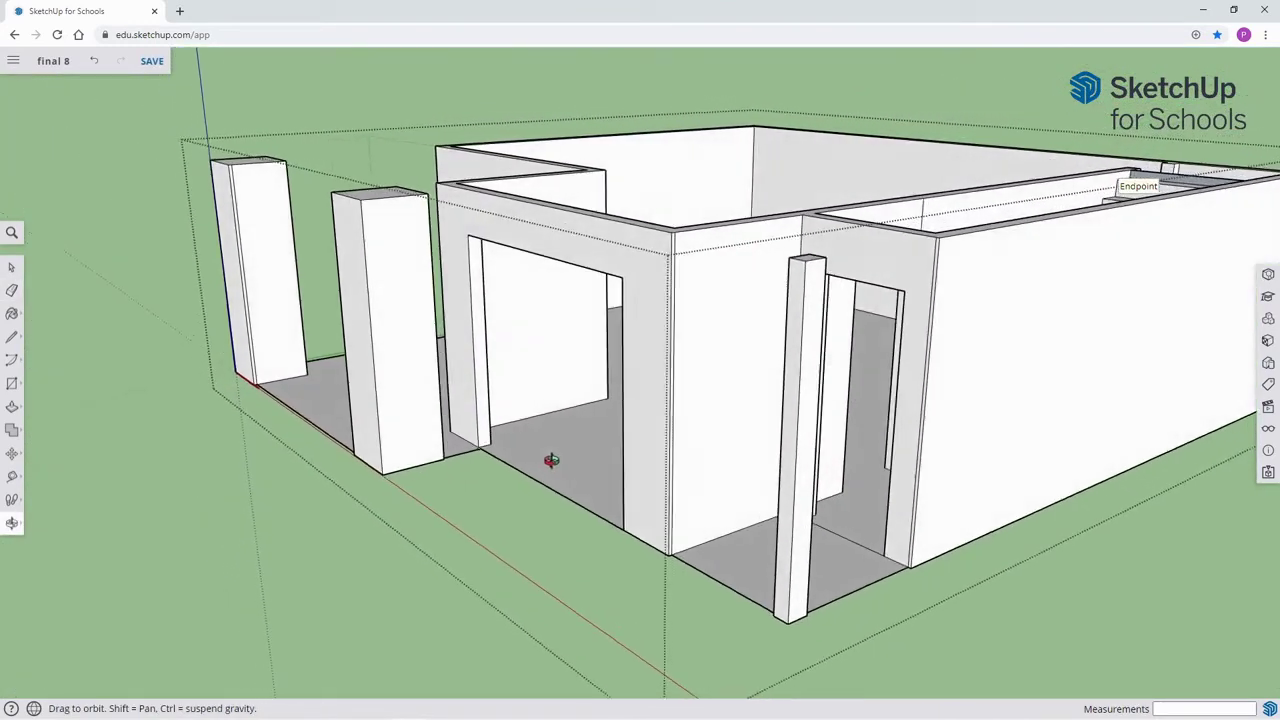
Erase the vertical seam line at the front corner of the outer stairwell wall.
{"action": "key", "text": "e"}
{"action": "scroll", "coordinate": [928, 451], "scroll_direction": "up", "scroll_amount": 10}
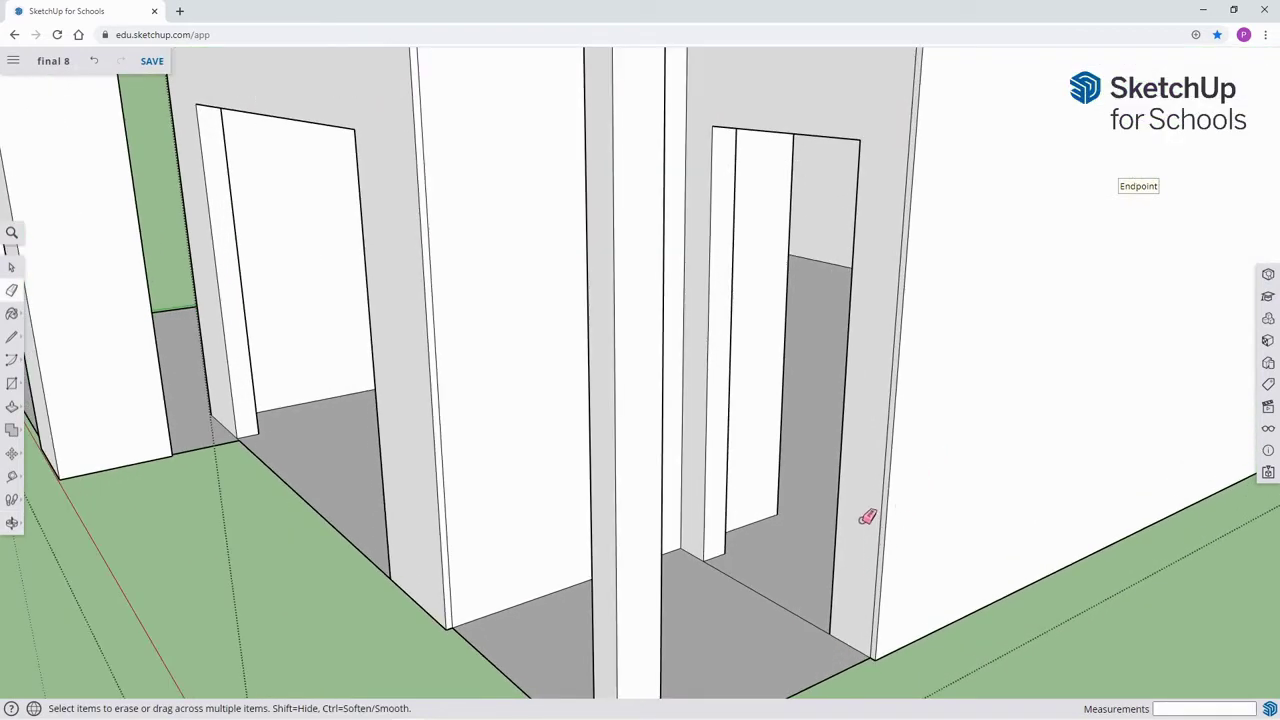
{"action": "scroll", "coordinate": [872, 512], "scroll_direction": "up", "scroll_amount": 3}
{"action": "left_click", "coordinate": [893, 477]}
{"action": "scroll", "coordinate": [764, 463], "scroll_direction": "down", "scroll_amount": 3}
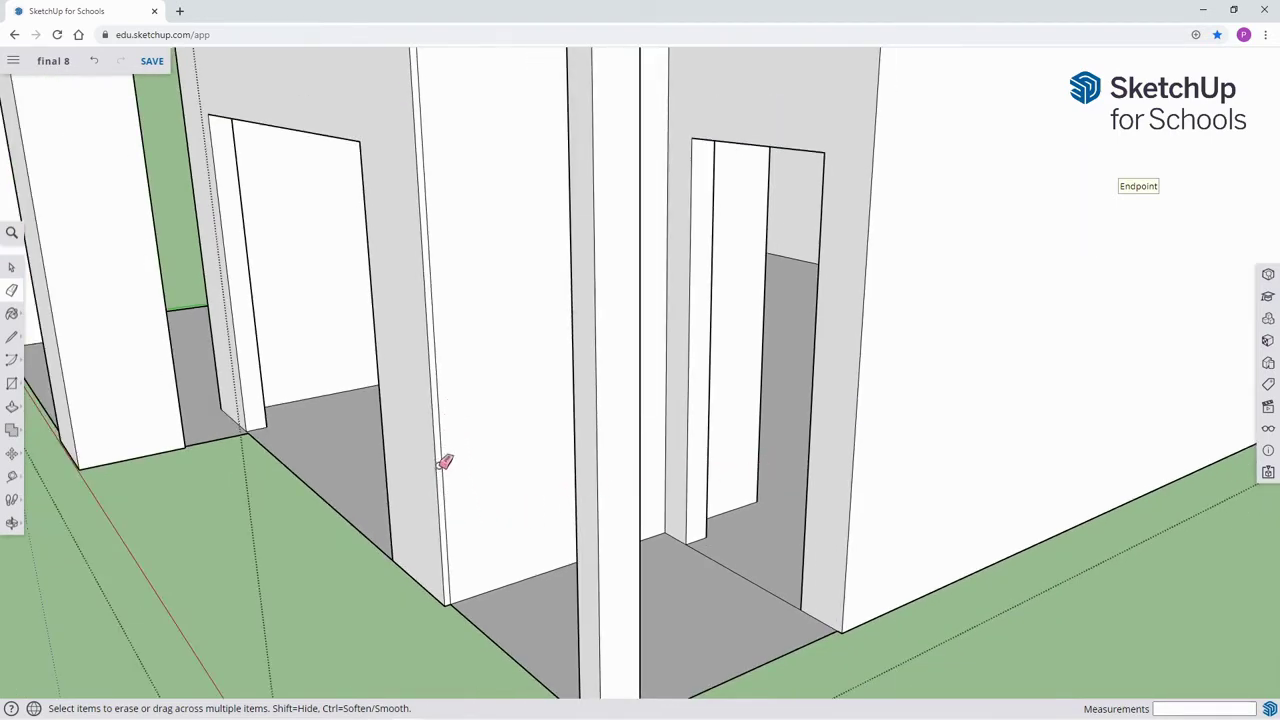
Erase the seam line beside the wall end at the foot of the stairs and the extra line across the second riser.
{"action": "scroll", "coordinate": [445, 463], "scroll_direction": "up", "scroll_amount": 2}
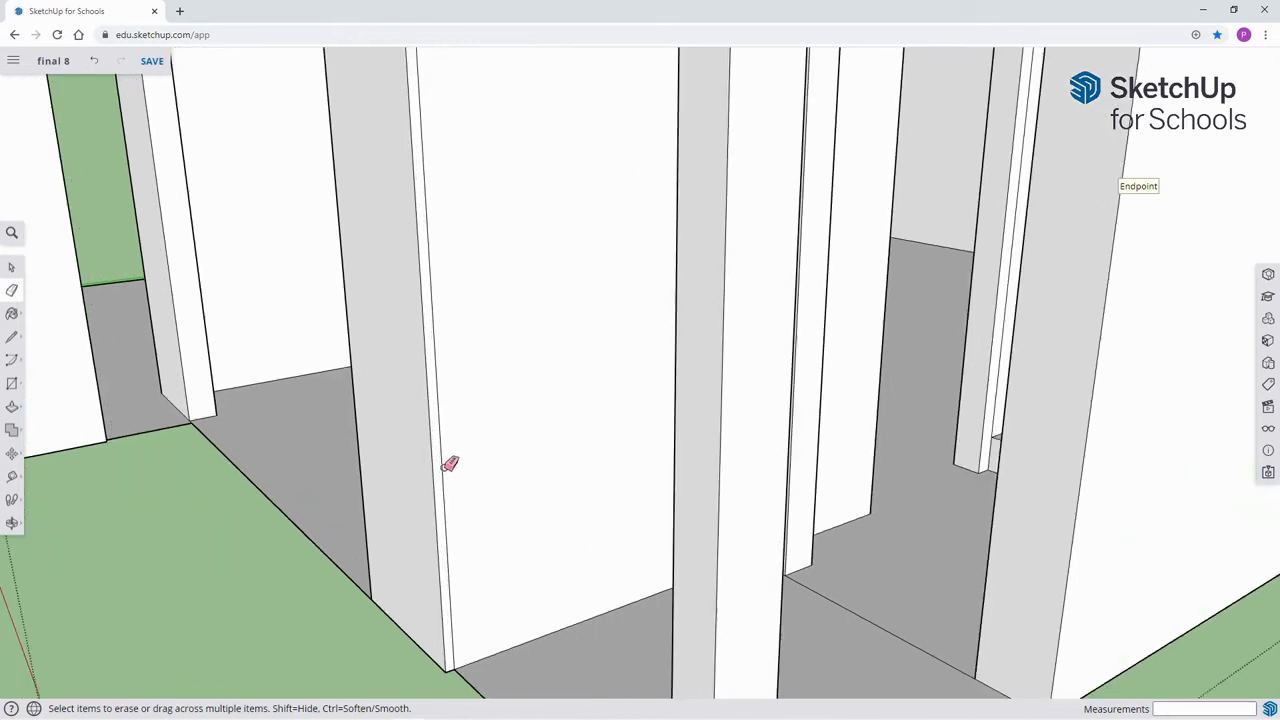
{"action": "mouse_move", "coordinate": [446, 471]}
{"action": "middle_mouse_down"}
{"action": "mouse_move", "coordinate": [486, 457]}
{"action": "mouse_move", "coordinate": [614, 477]}
{"action": "mouse_move", "coordinate": [540, 480]}
{"action": "mouse_move", "coordinate": [403, 451]}
{"action": "mouse_move", "coordinate": [489, 481]}
{"action": "mouse_move", "coordinate": [614, 494]}
{"action": "mouse_move", "coordinate": [723, 466]}
{"action": "mouse_move", "coordinate": [770, 424]}
{"action": "middle_mouse_up"}
{"action": "scroll", "coordinate": [738, 378], "scroll_direction": "up", "scroll_amount": 4}
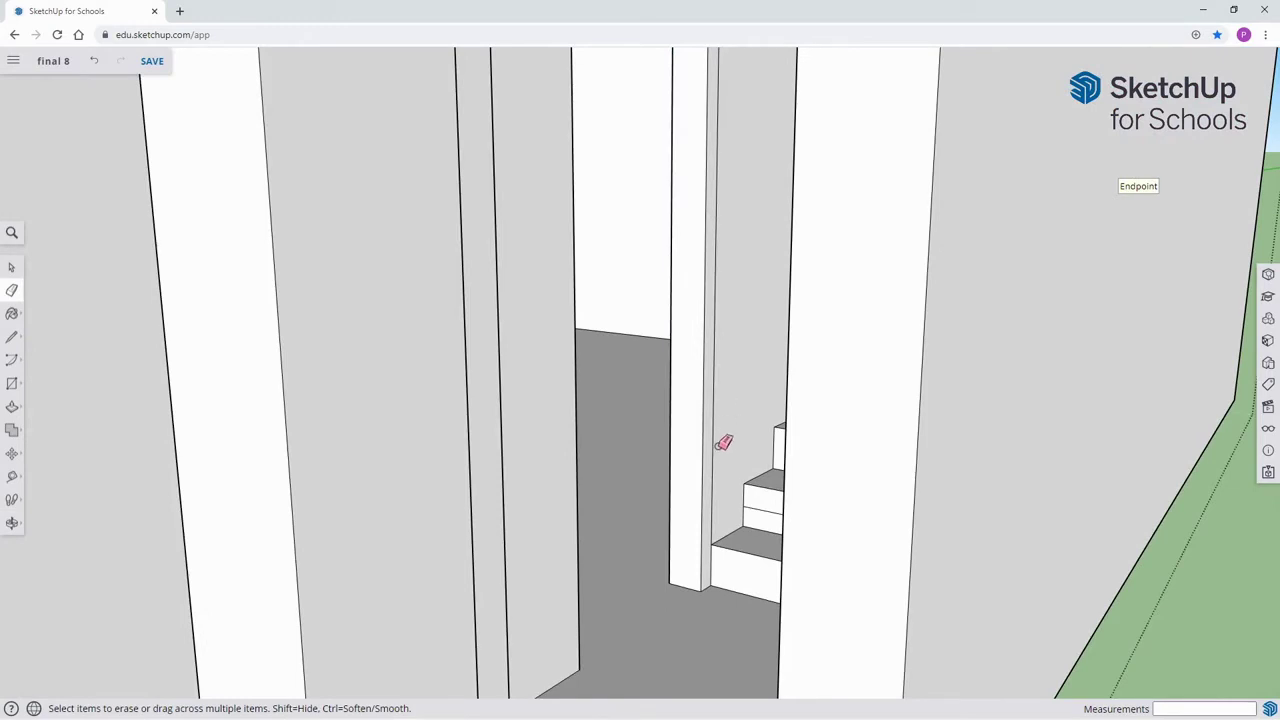
{"action": "scroll", "coordinate": [726, 443], "scroll_direction": "up", "scroll_amount": 2}
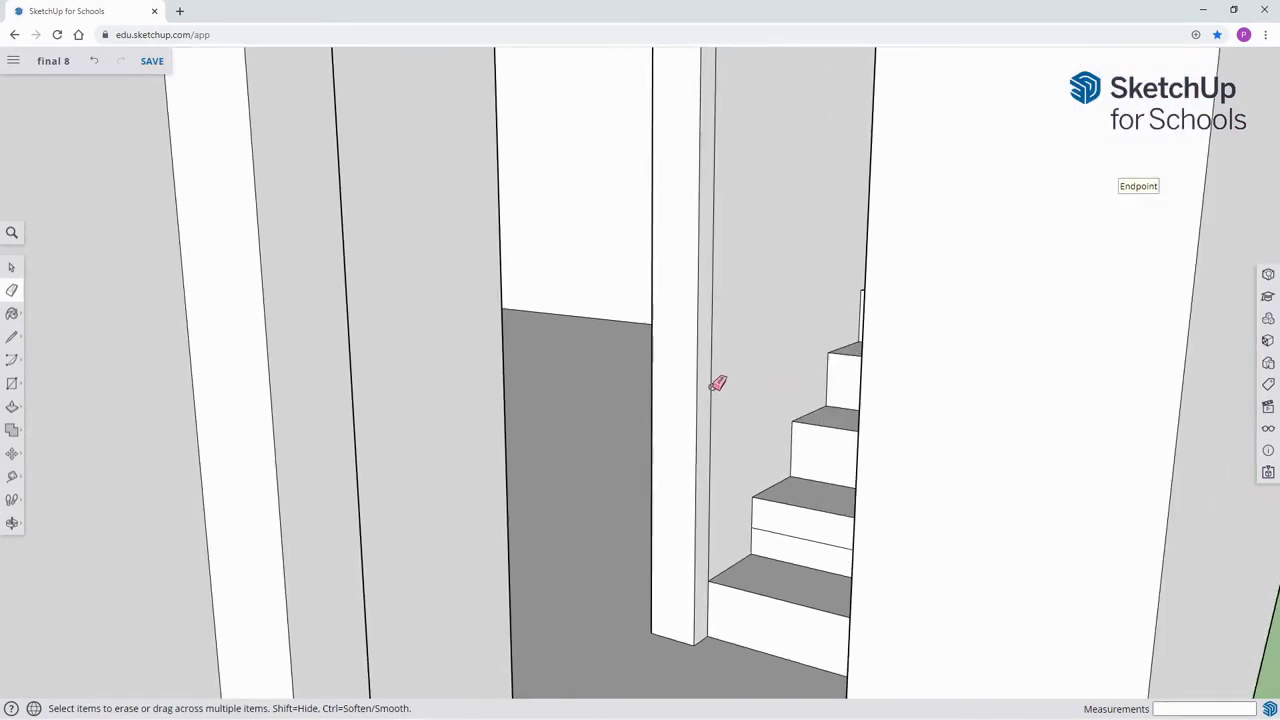
{"action": "left_click", "coordinate": [711, 383]}
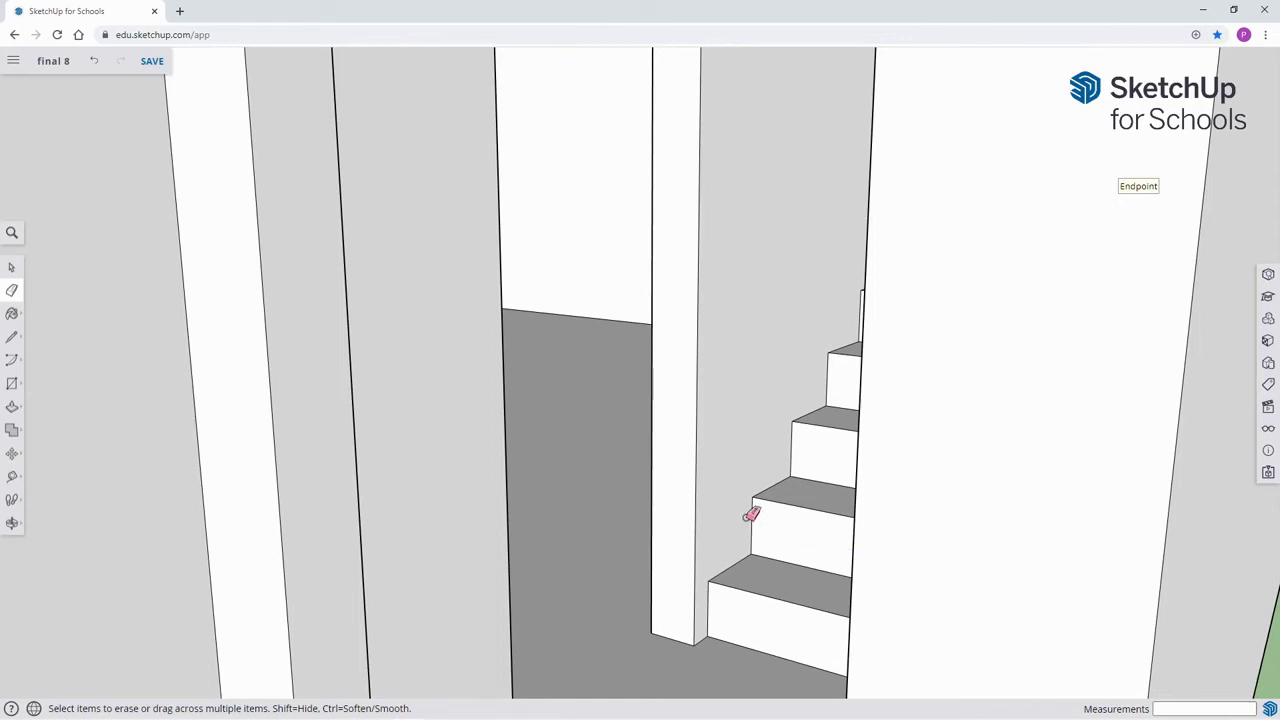
Erase the vertical seam line along the front corner of the pillar between the two wide openings.
{"action": "scroll", "coordinate": [751, 512], "scroll_direction": "down", "scroll_amount": 8}
{"action": "middle_click_drag", "start_coordinate": [614, 512], "coordinate": [969, 463]}
{"action": "scroll", "coordinate": [891, 465], "scroll_direction": "down", "scroll_amount": 3}
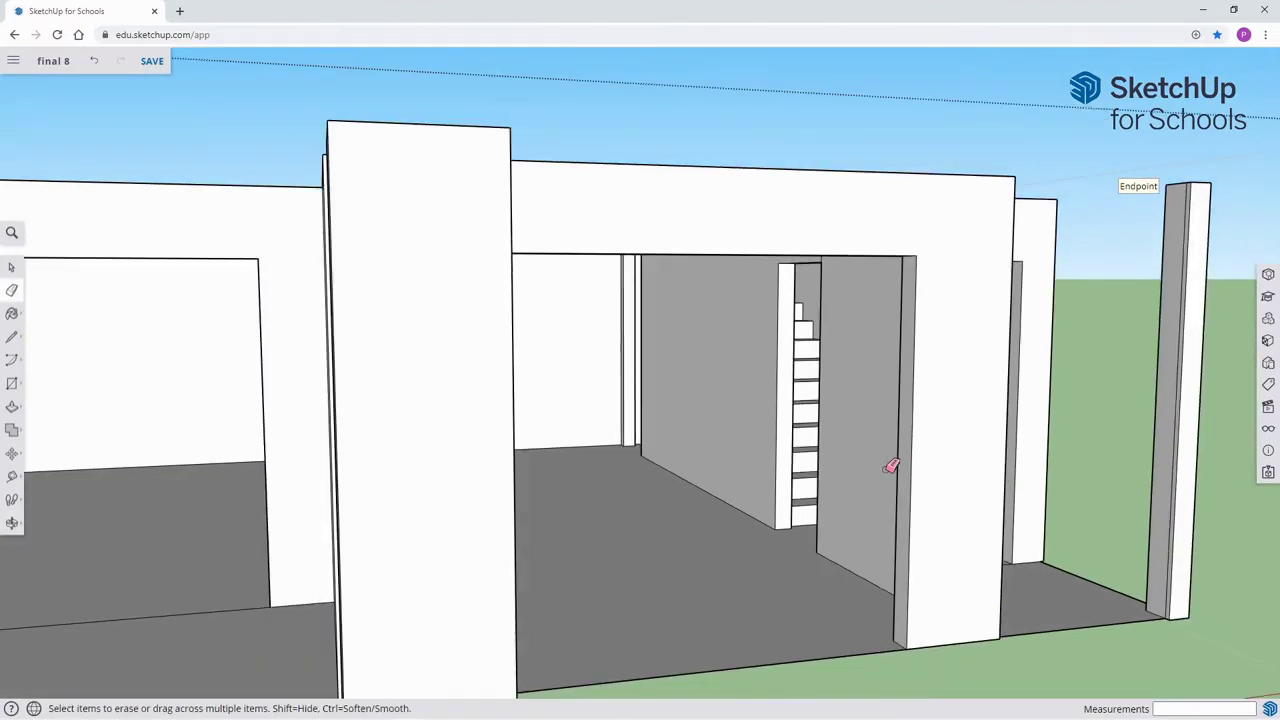
{"action": "middle_click_drag", "start_coordinate": [771, 497], "coordinate": [856, 463]}
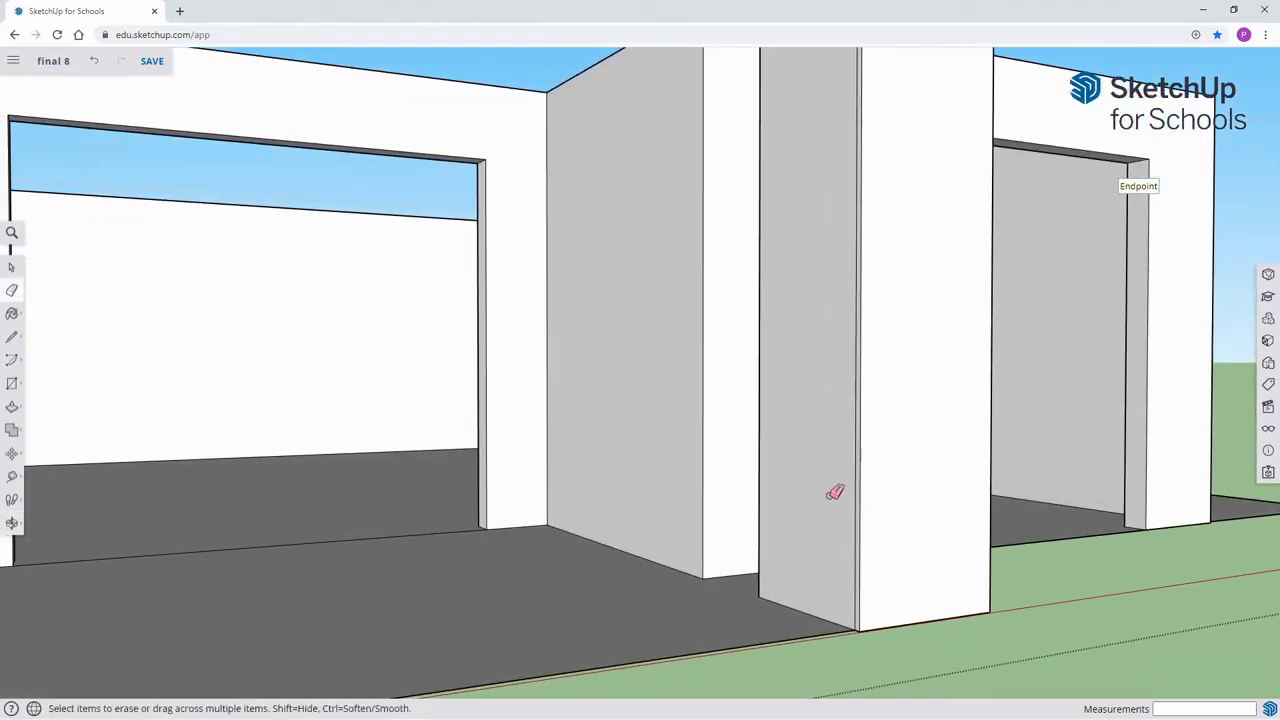
{"action": "scroll", "coordinate": [855, 485], "scroll_direction": "up", "scroll_amount": 4}
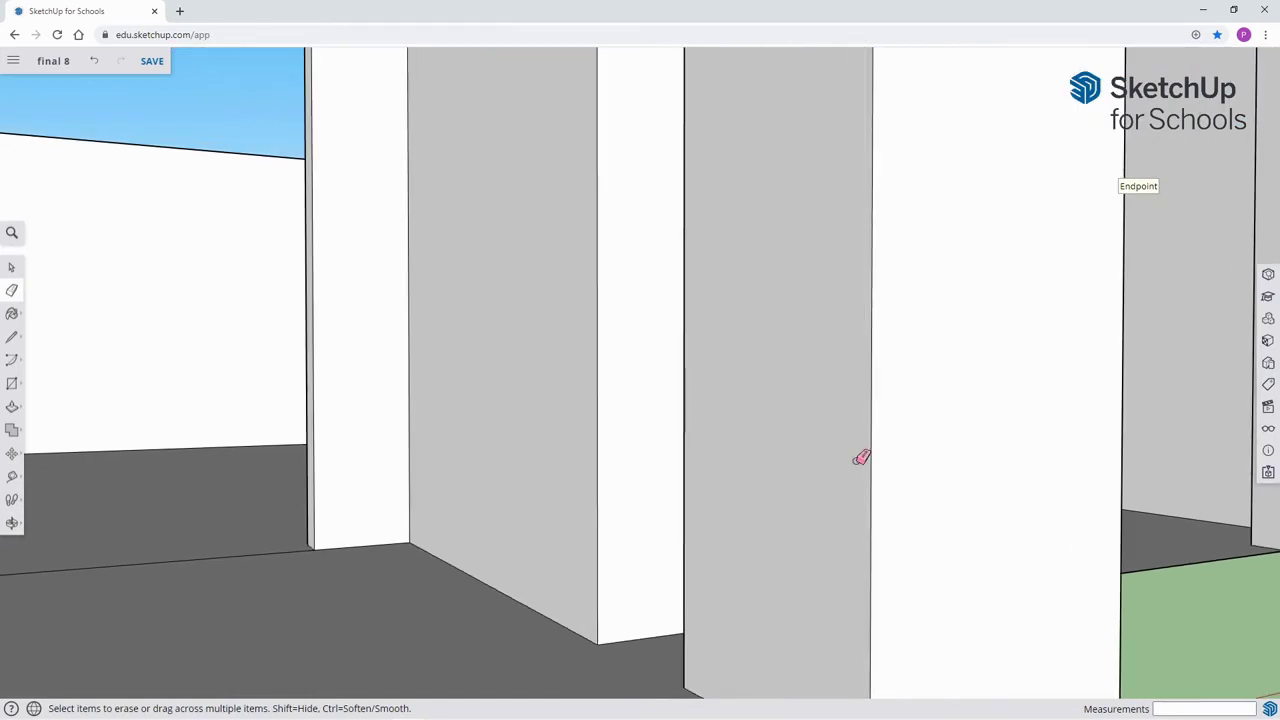
{"action": "scroll", "coordinate": [852, 451], "scroll_direction": "down", "scroll_amount": 6}
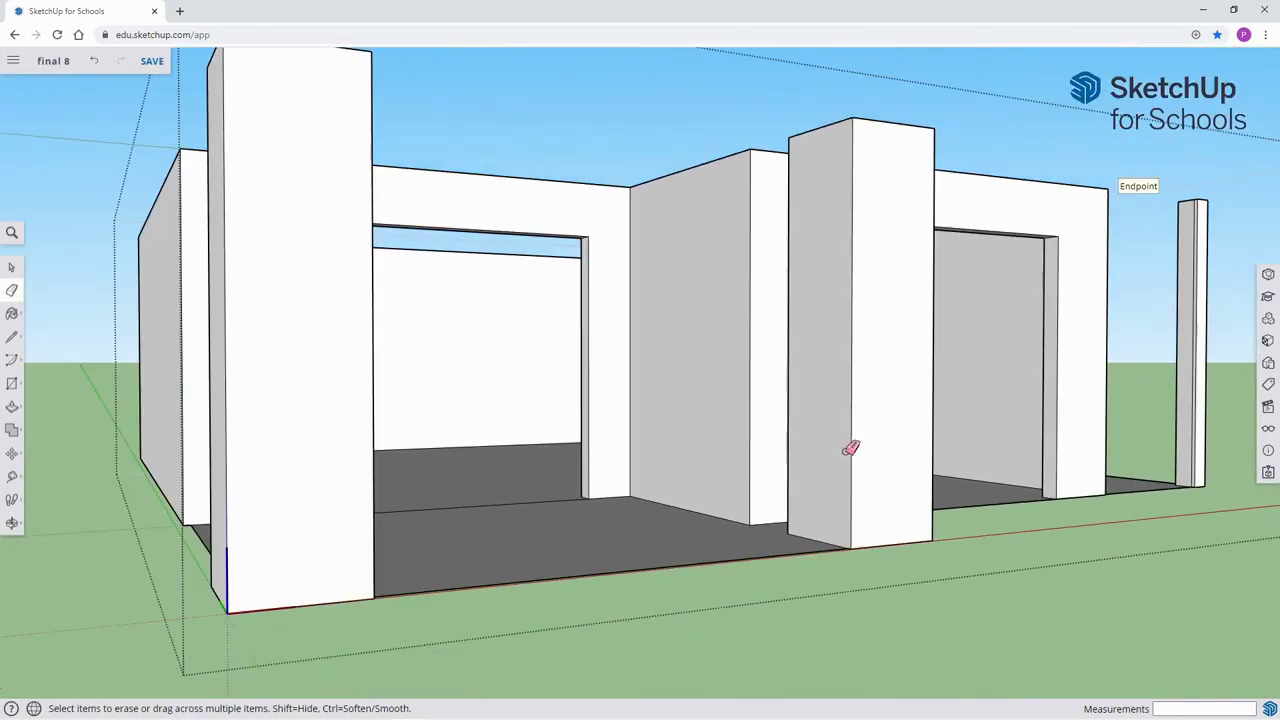
Examine the corner pillar at the origin and the surrounding walls for leftover seam lines.
{"action": "scroll", "coordinate": [850, 448], "scroll_direction": "down", "scroll_amount": 3}
{"action": "mouse_move", "coordinate": [651, 514]}
{"action": "middle_mouse_down"}
{"action": "mouse_move", "coordinate": [905, 518]}
{"action": "mouse_move", "coordinate": [808, 529]}
{"action": "mouse_move", "coordinate": [803, 543]}
{"action": "mouse_move", "coordinate": [942, 520]}
{"action": "mouse_move", "coordinate": [654, 531]}
{"action": "middle_mouse_up"}
{"action": "scroll", "coordinate": [654, 531], "scroll_direction": "up", "scroll_amount": 2}
{"action": "scroll", "coordinate": [639, 529], "scroll_direction": "up", "scroll_amount": 2}
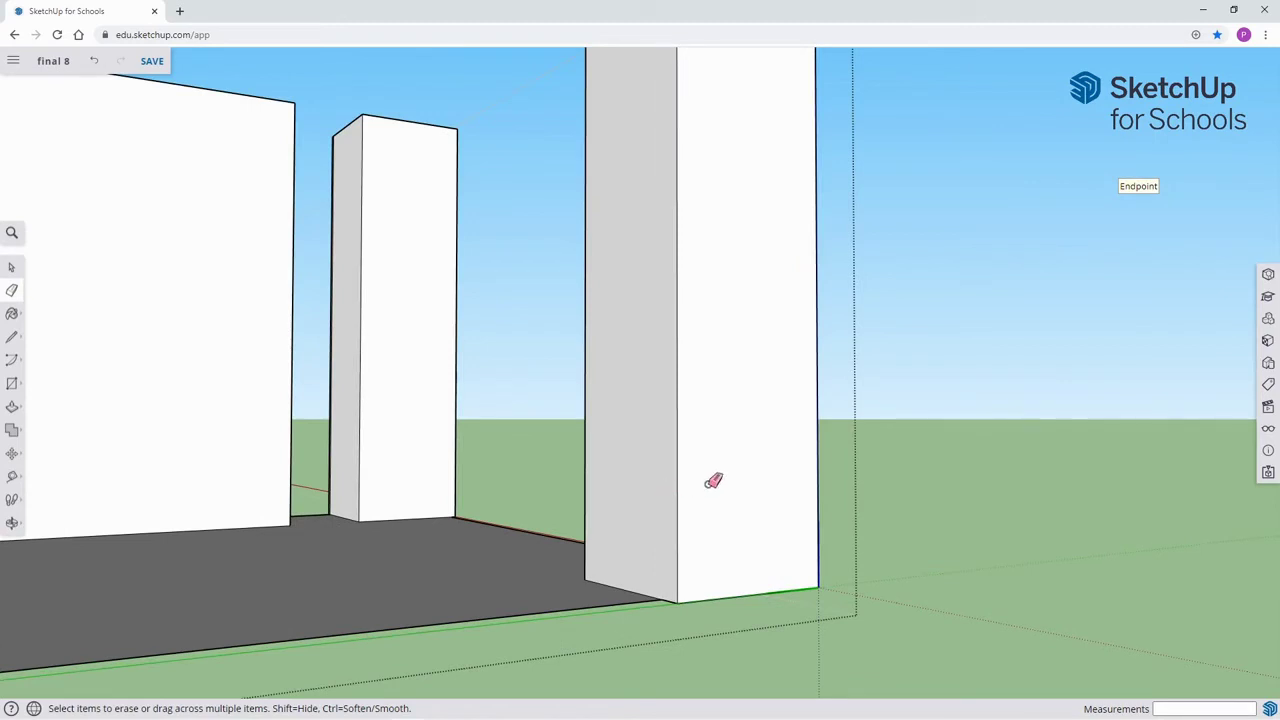
{"action": "scroll", "coordinate": [720, 488], "scroll_direction": "down", "scroll_amount": 3}
{"action": "mouse_move", "coordinate": [724, 490]}
{"action": "middle_mouse_down"}
{"action": "mouse_move", "coordinate": [743, 509]}
{"action": "mouse_move", "coordinate": [491, 566]}
{"action": "mouse_move", "coordinate": [371, 543]}
{"action": "mouse_move", "coordinate": [456, 514]}
{"action": "mouse_move", "coordinate": [569, 537]}
{"action": "mouse_move", "coordinate": [391, 554]}
{"action": "mouse_move", "coordinate": [334, 543]}
{"action": "middle_mouse_up"}
{"action": "scroll", "coordinate": [460, 515], "scroll_direction": "down", "scroll_amount": 4}
{"action": "mouse_move", "coordinate": [583, 551]}
{"action": "middle_mouse_down"}
{"action": "mouse_move", "coordinate": [509, 563]}
{"action": "mouse_move", "coordinate": [402, 543]}
{"action": "mouse_move", "coordinate": [289, 483]}
{"action": "middle_mouse_up"}
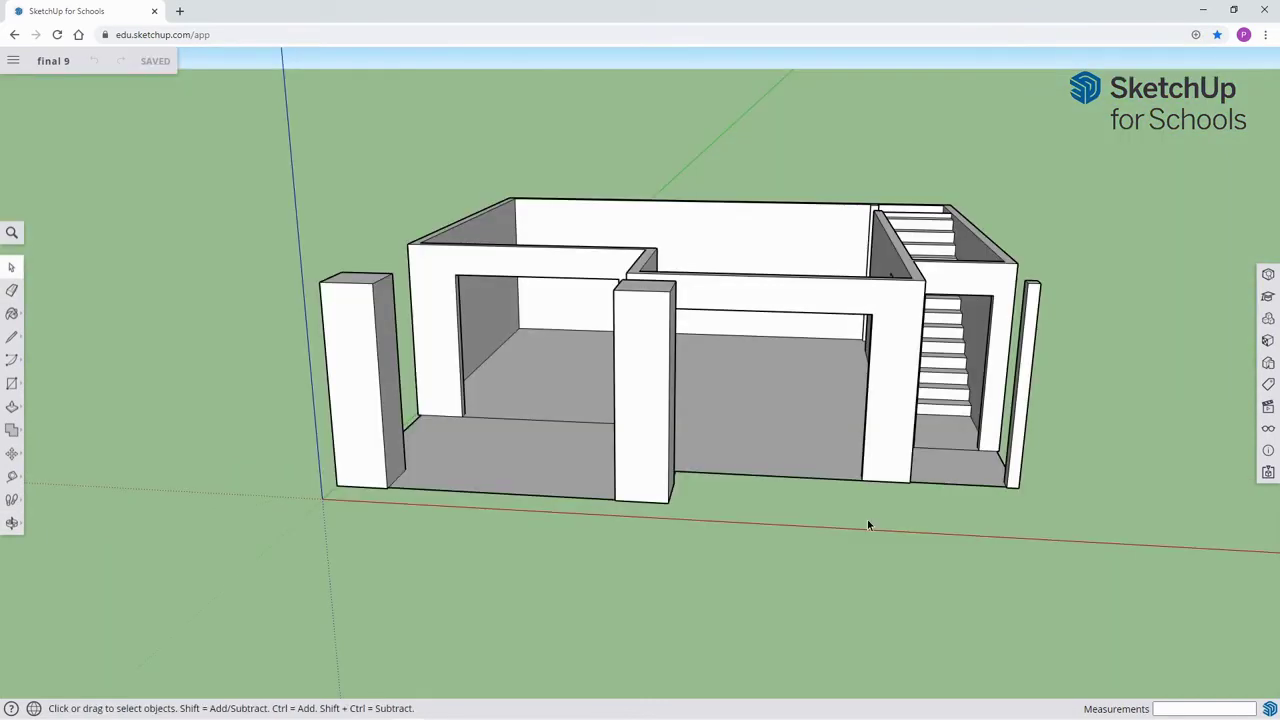
Place a copy of the model's floor 2 component on the ground beside the house, past the stairwell.
{"action": "key", "text": "h"}
{"action": "left_click_drag", "start_coordinate": [903, 517], "coordinate": [637, 564]}
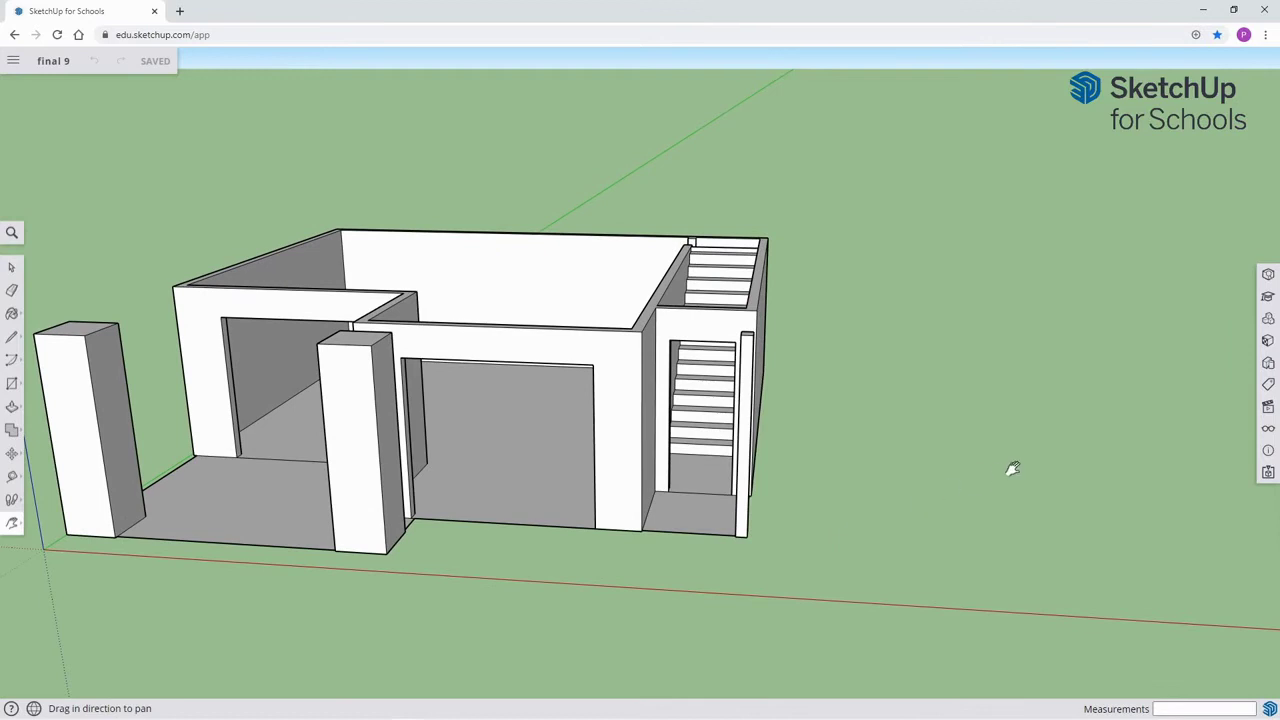
{"action": "key", "text": "space"}
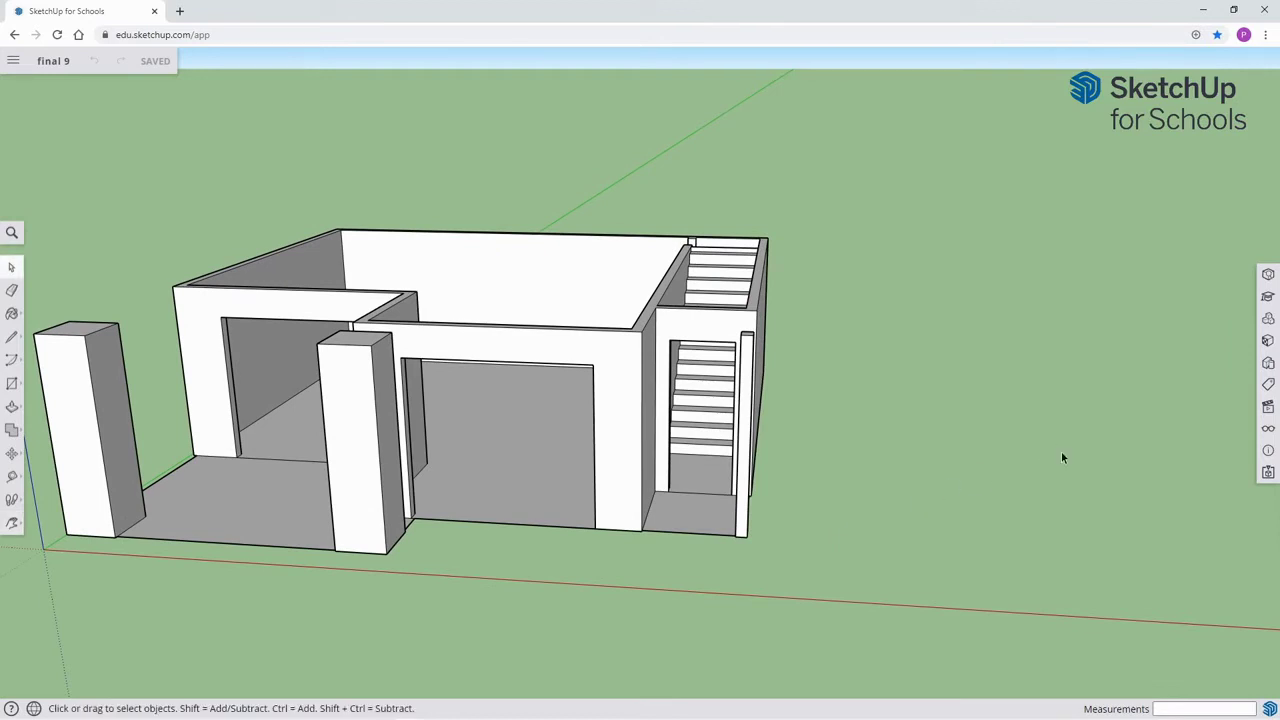
{"action": "left_click", "coordinate": [1268, 320]}
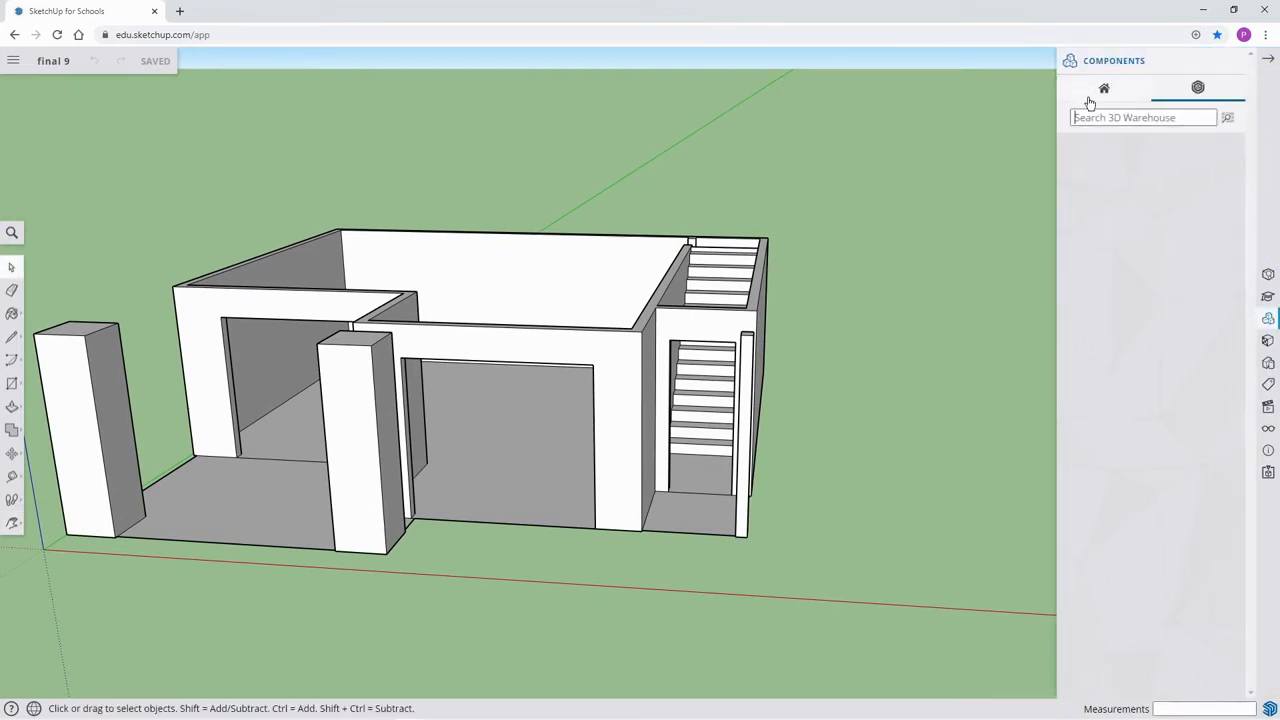
{"action": "left_click", "coordinate": [1105, 91]}
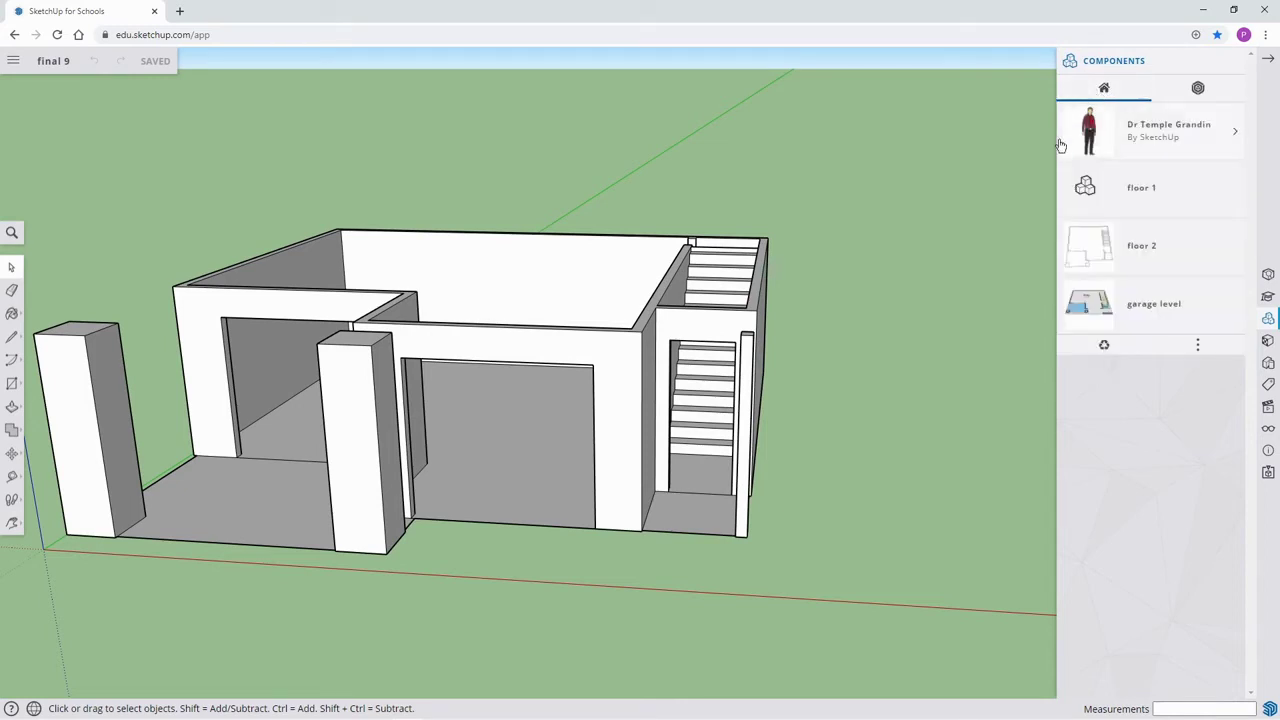
{"action": "left_click", "coordinate": [1100, 283]}
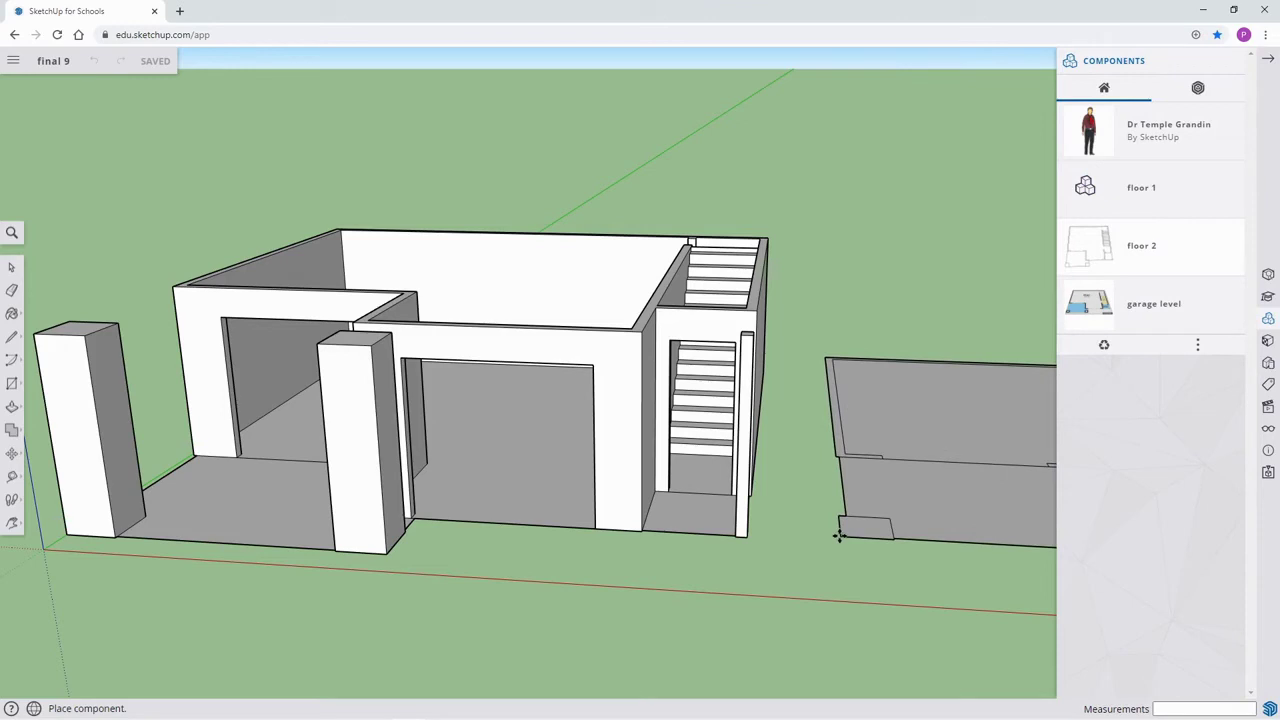
{"action": "left_click", "coordinate": [838, 535]}
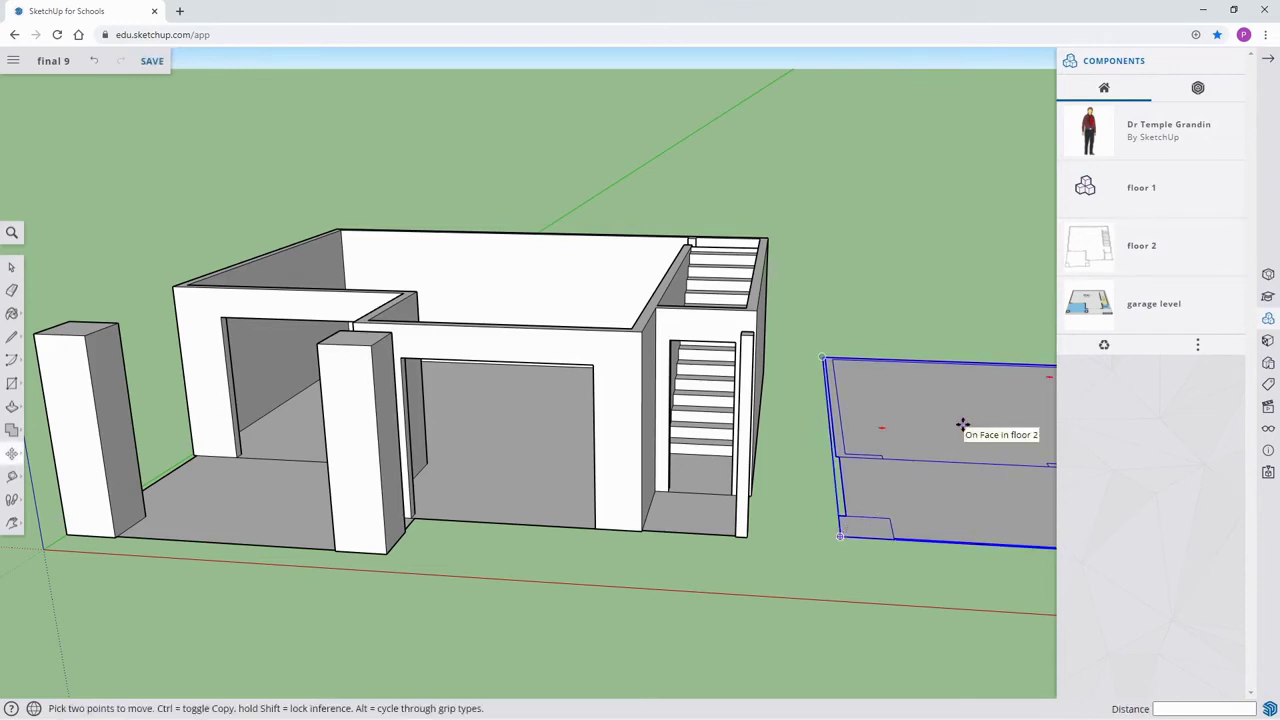
{"action": "left_click", "coordinate": [1271, 62]}
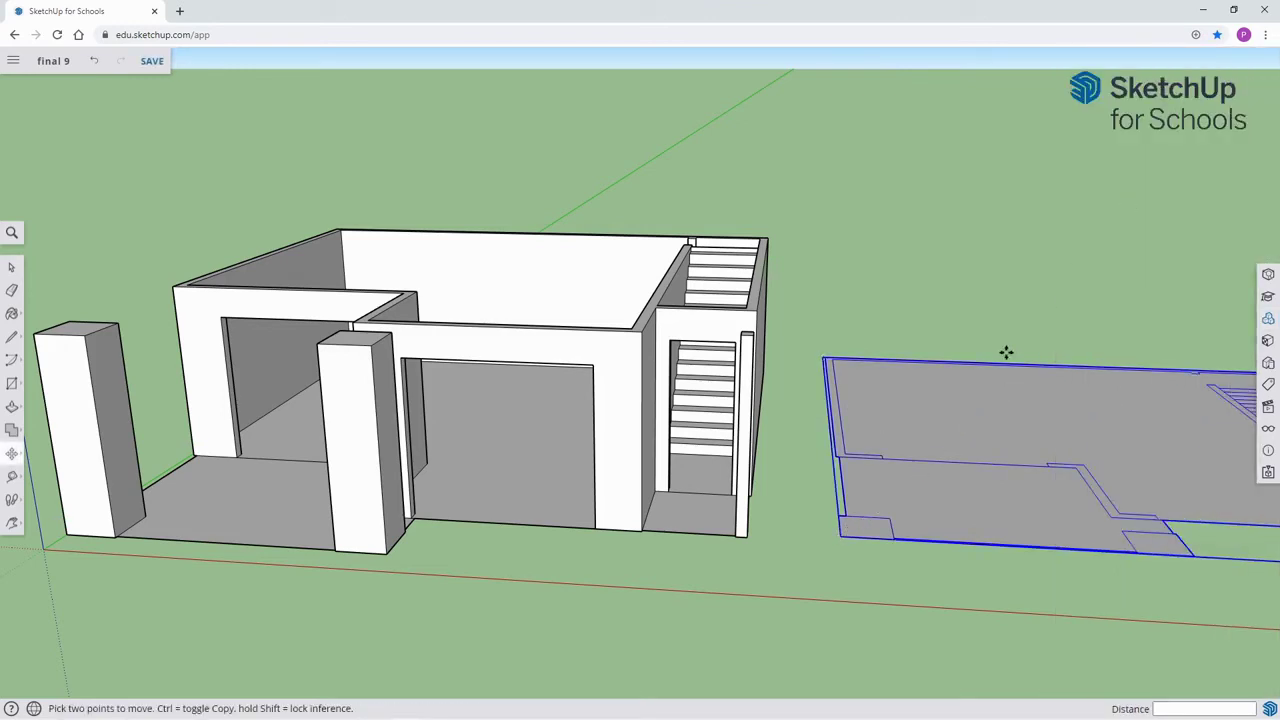
Explode the placed floor 2 component and make its geometry into a new component named foundation.
{"action": "key", "text": "space"}
{"action": "right_click", "coordinate": [938, 416]}
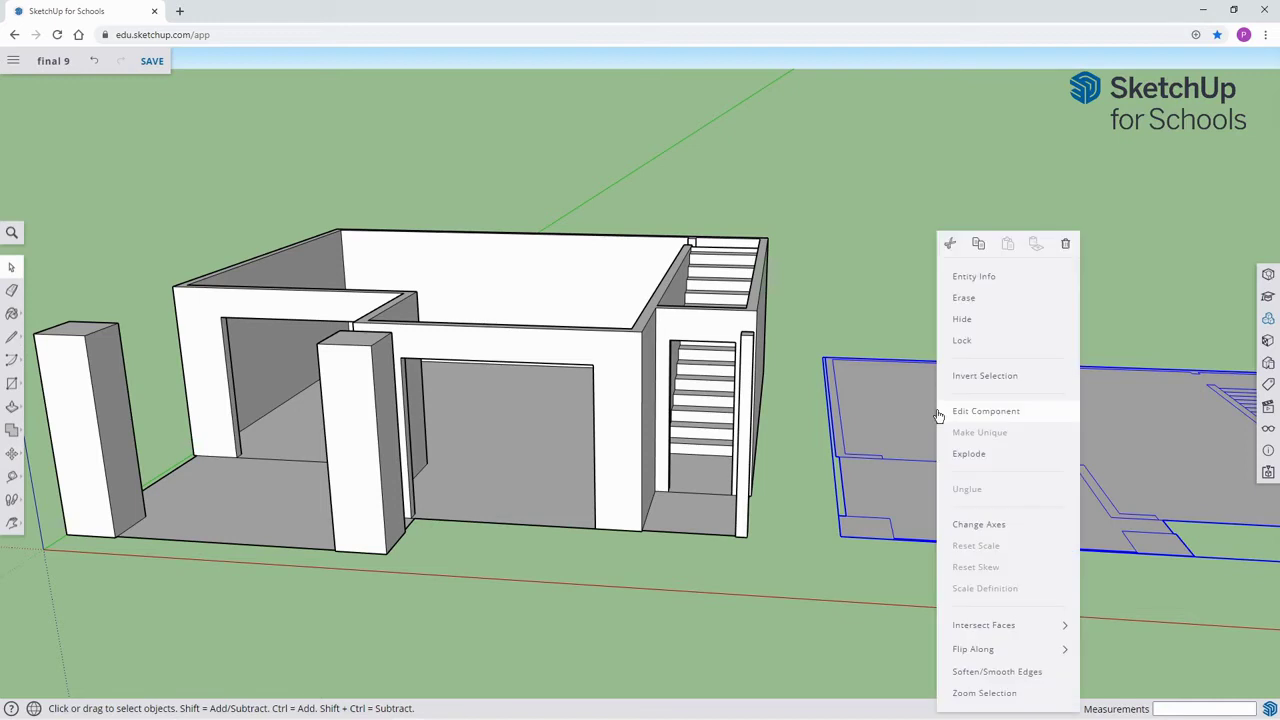
{"action": "left_click", "coordinate": [969, 454]}
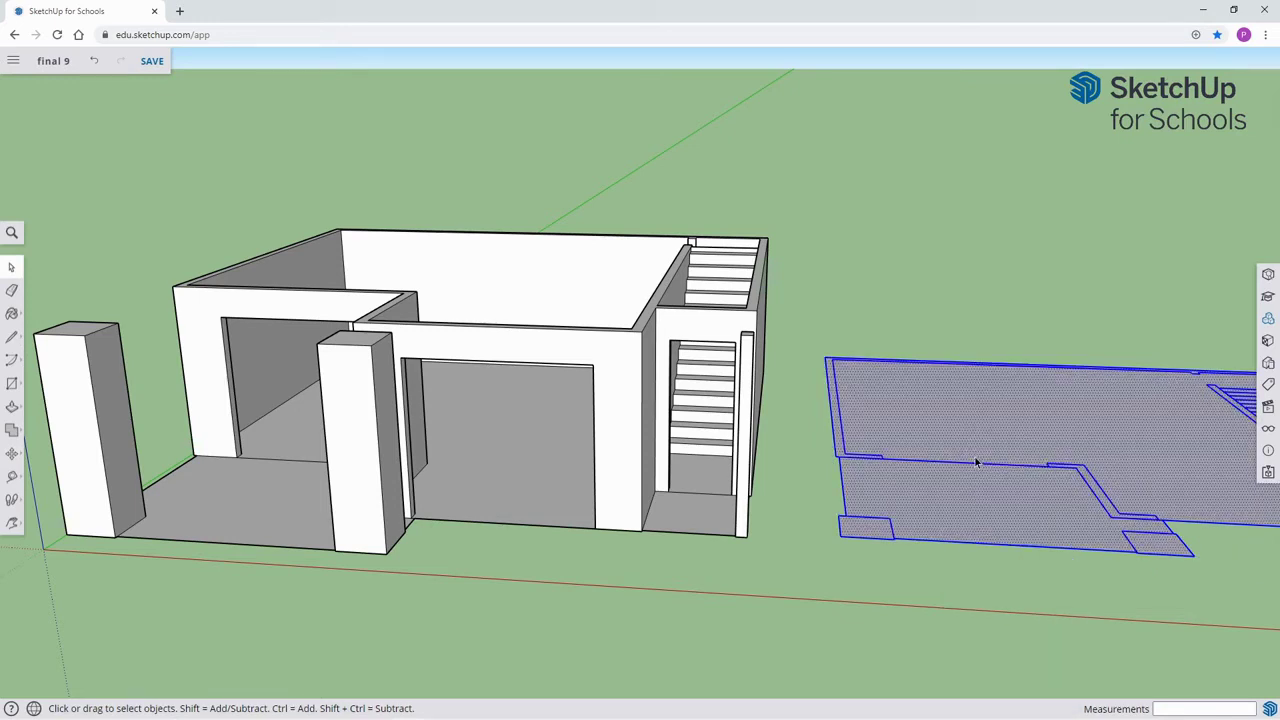
{"action": "right_click", "coordinate": [921, 391]}
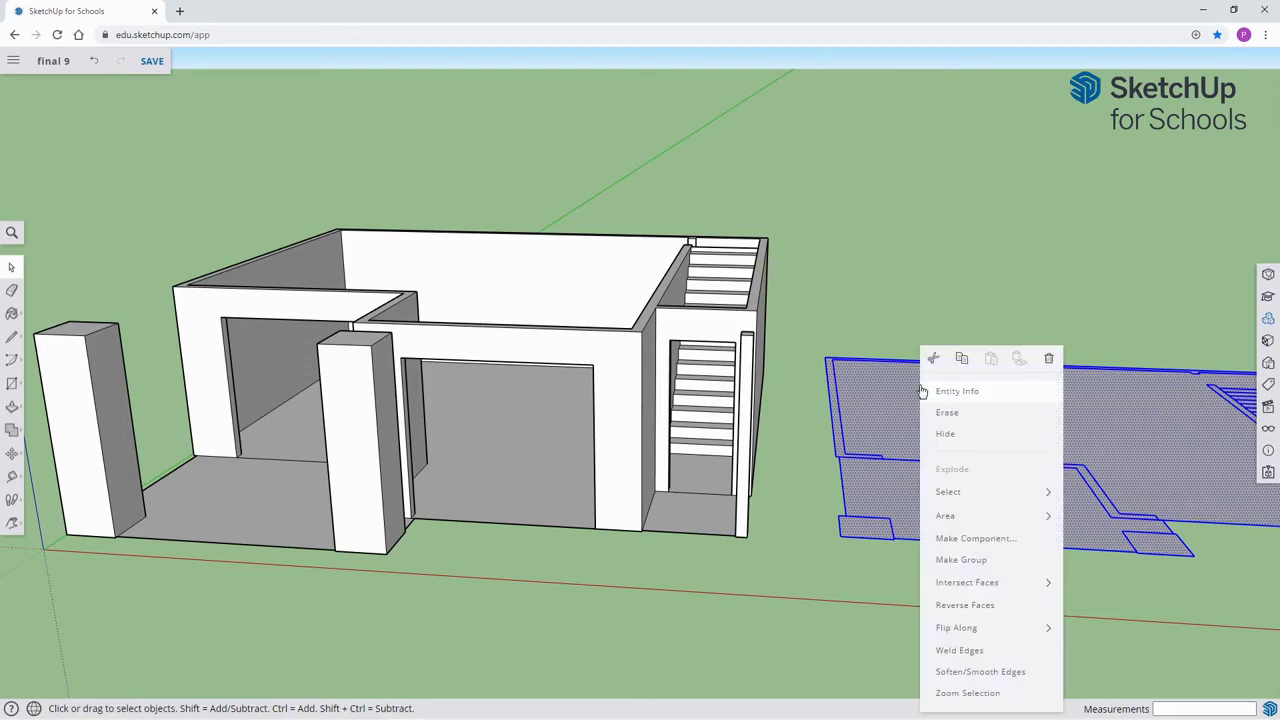
{"action": "left_click", "coordinate": [969, 539]}
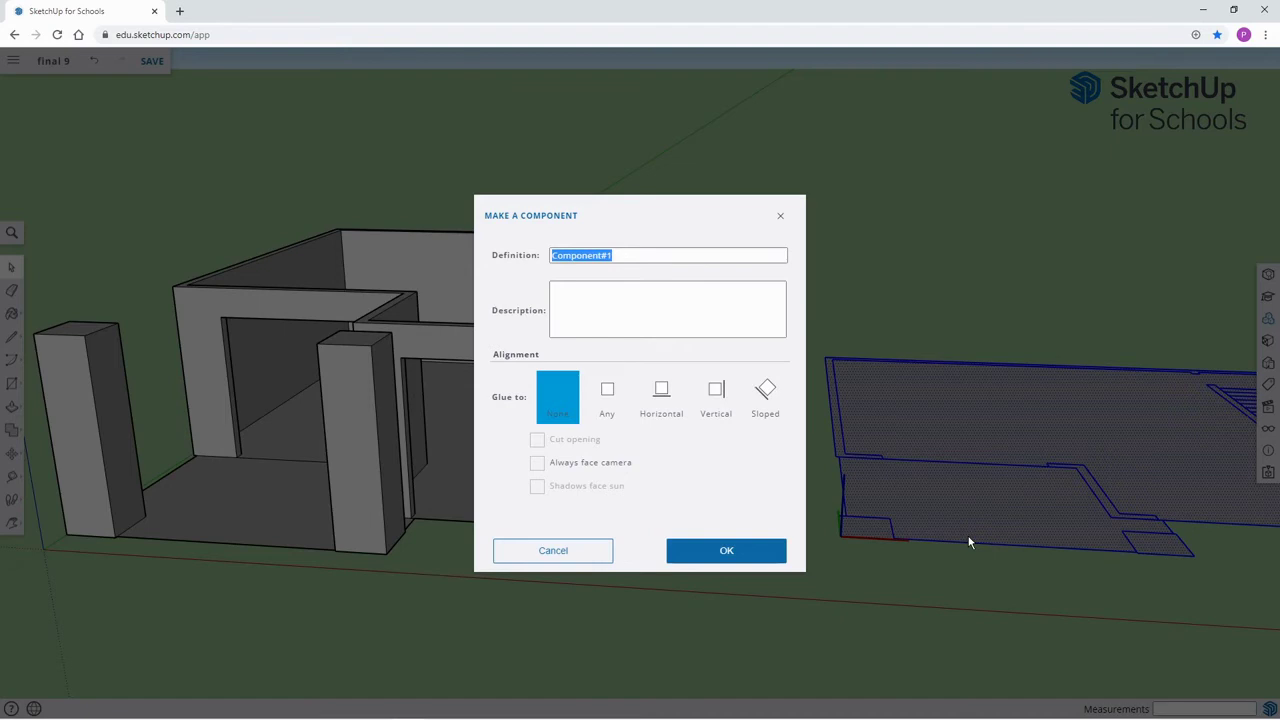
{"action": "type", "text": "foundation"}
{"action": "left_click", "coordinate": [746, 550]}
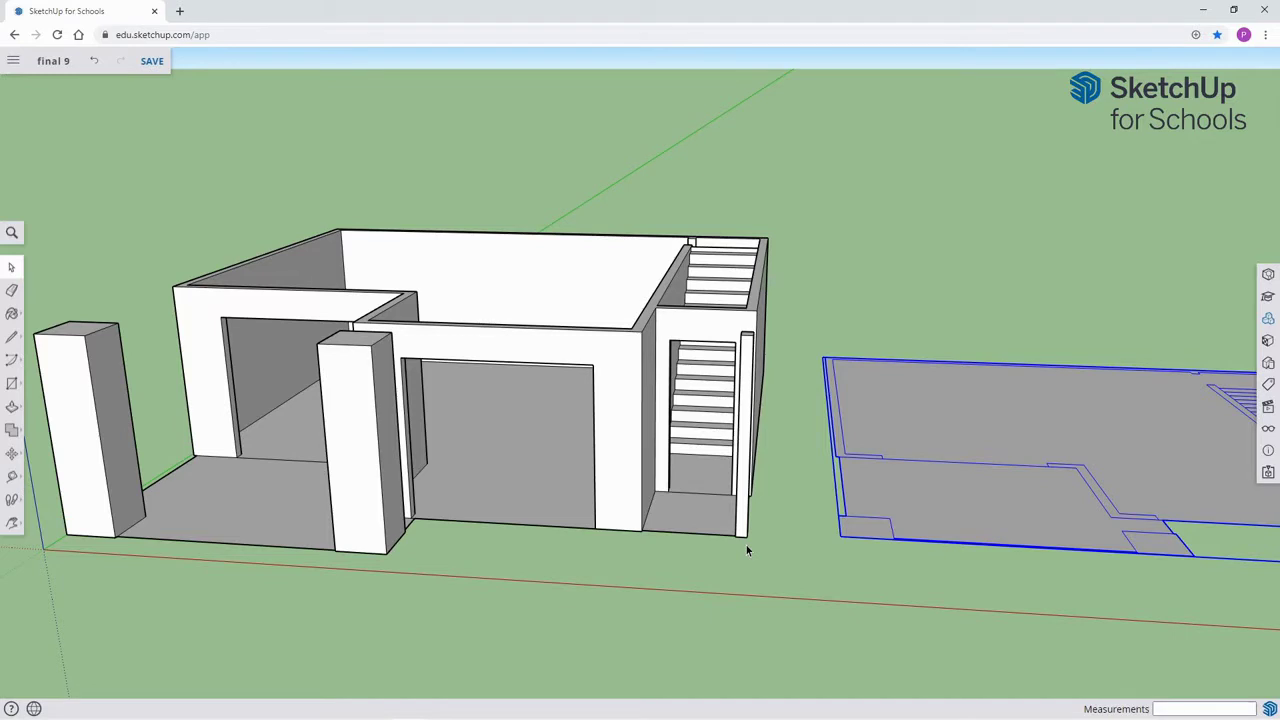
{"action": "left_click", "coordinate": [1268, 319]}
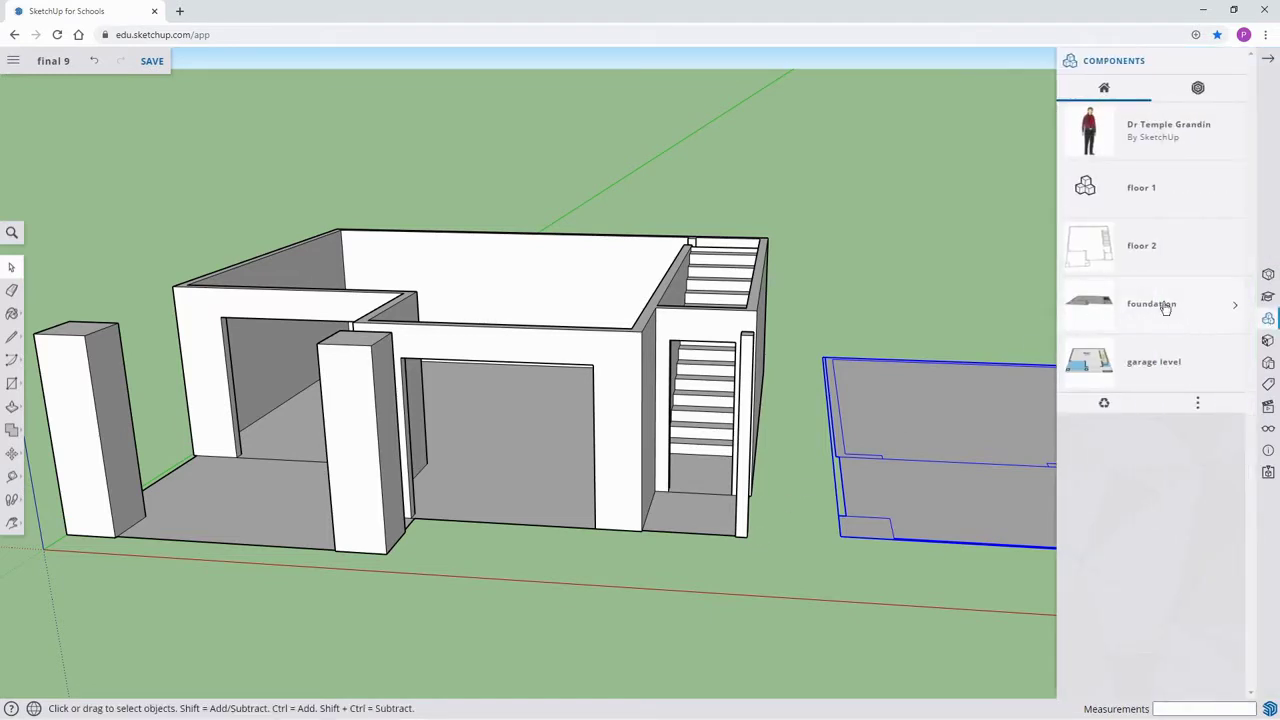
{"action": "left_click", "coordinate": [1269, 61]}
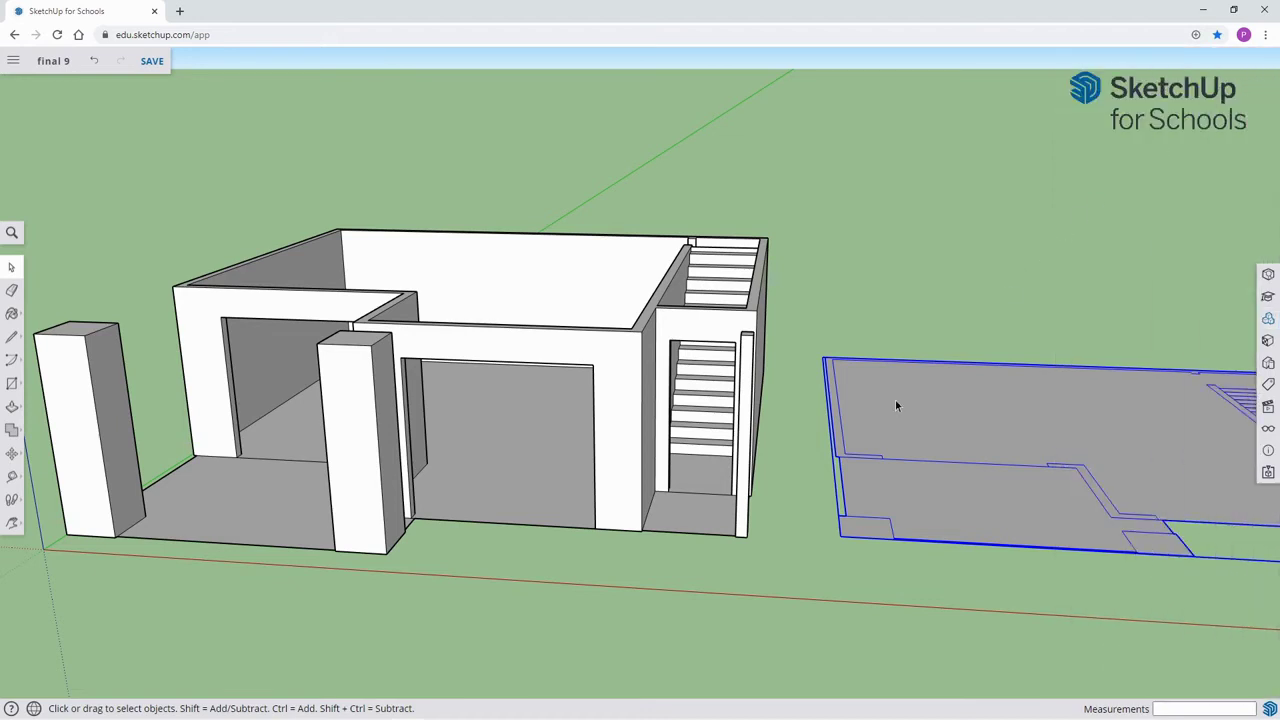
Open the foundation component for editing and erase the inner wall lines along the side facing the house and the line across the front area.
{"action": "key", "text": "h"}
{"action": "left_click_drag", "start_coordinate": [869, 436], "coordinate": [474, 463]}
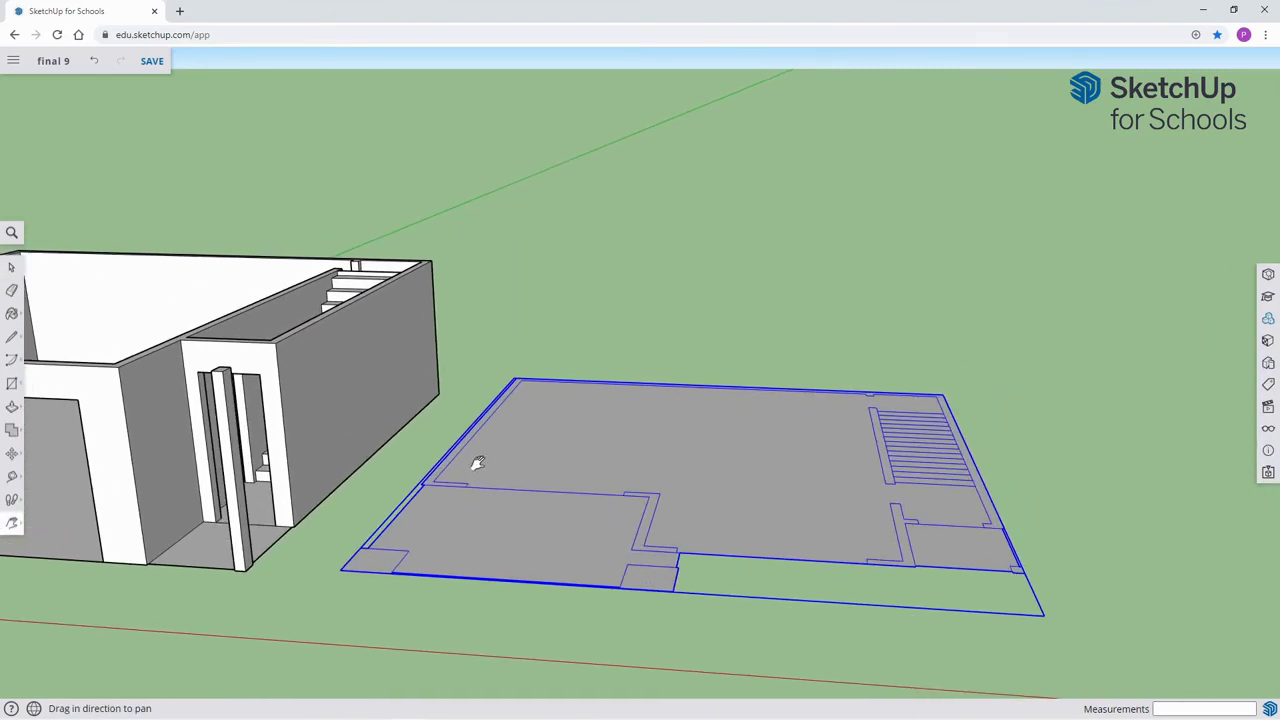
{"action": "key", "text": "space"}
{"action": "double_click", "coordinate": [524, 456]}
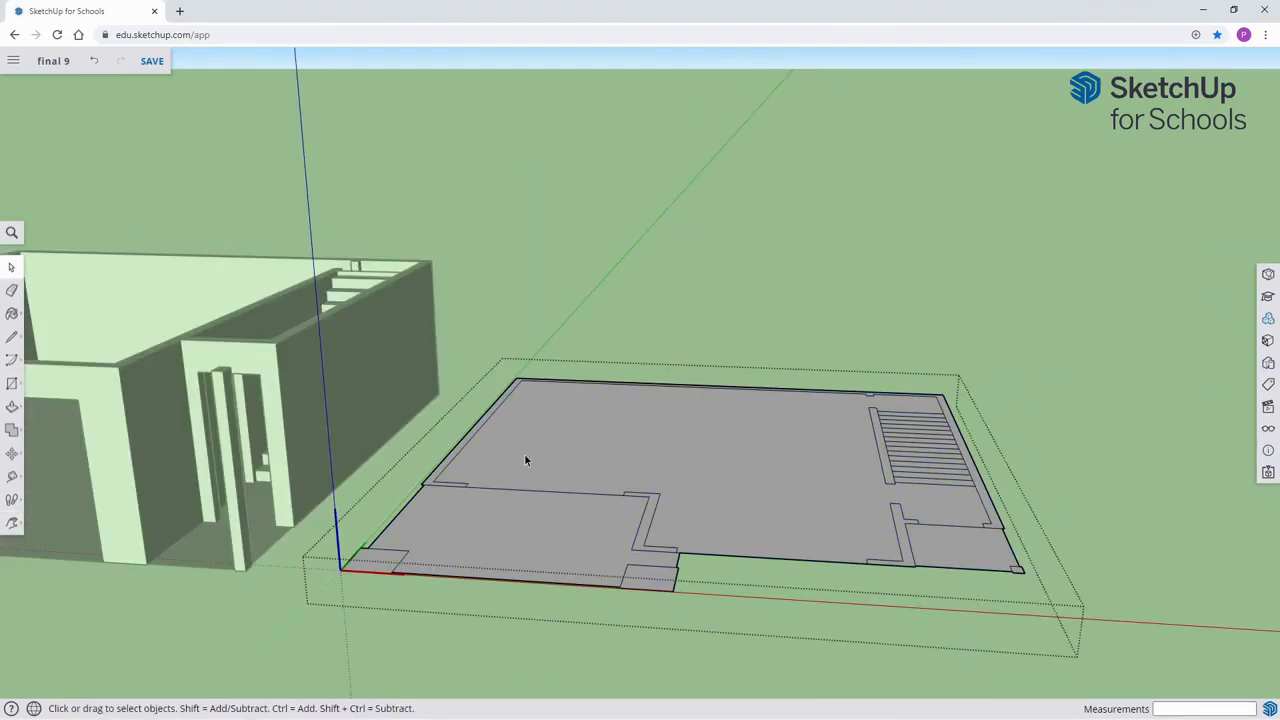
{"action": "key", "text": "e"}
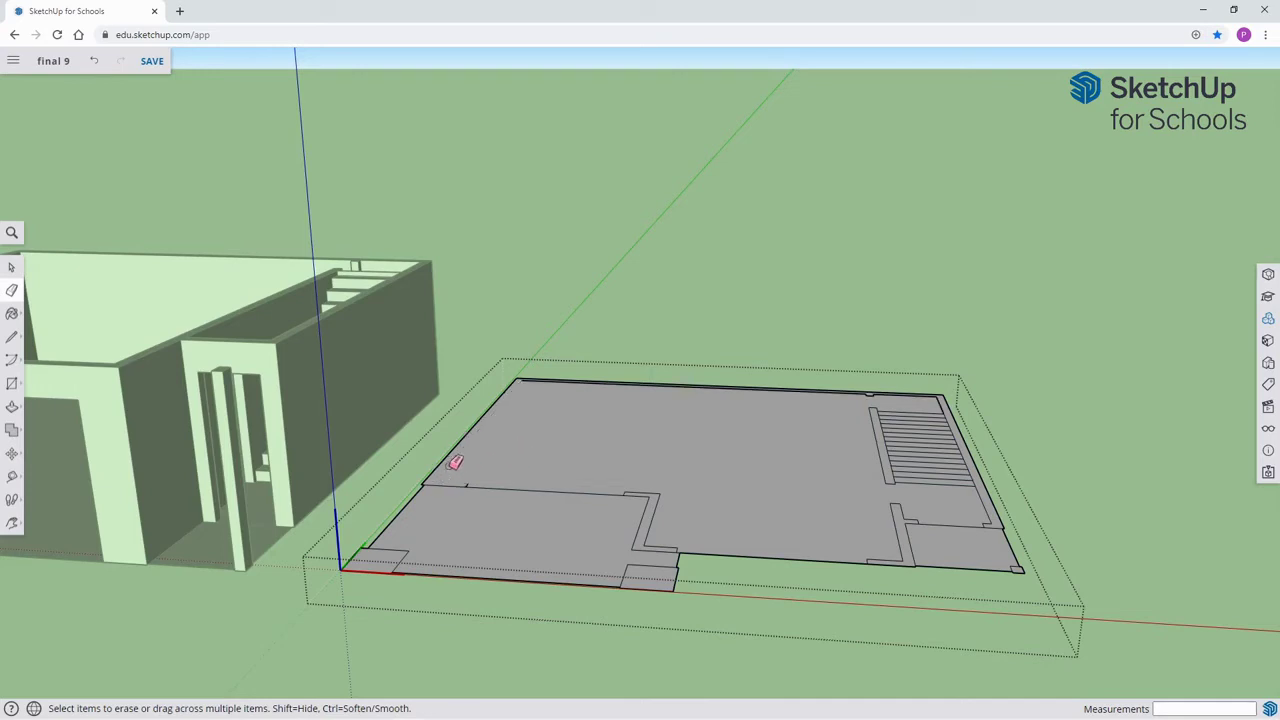
{"action": "left_click", "coordinate": [478, 483]}
{"action": "scroll", "coordinate": [631, 503], "scroll_direction": "up", "scroll_amount": 3}
{"action": "left_click", "coordinate": [623, 486]}
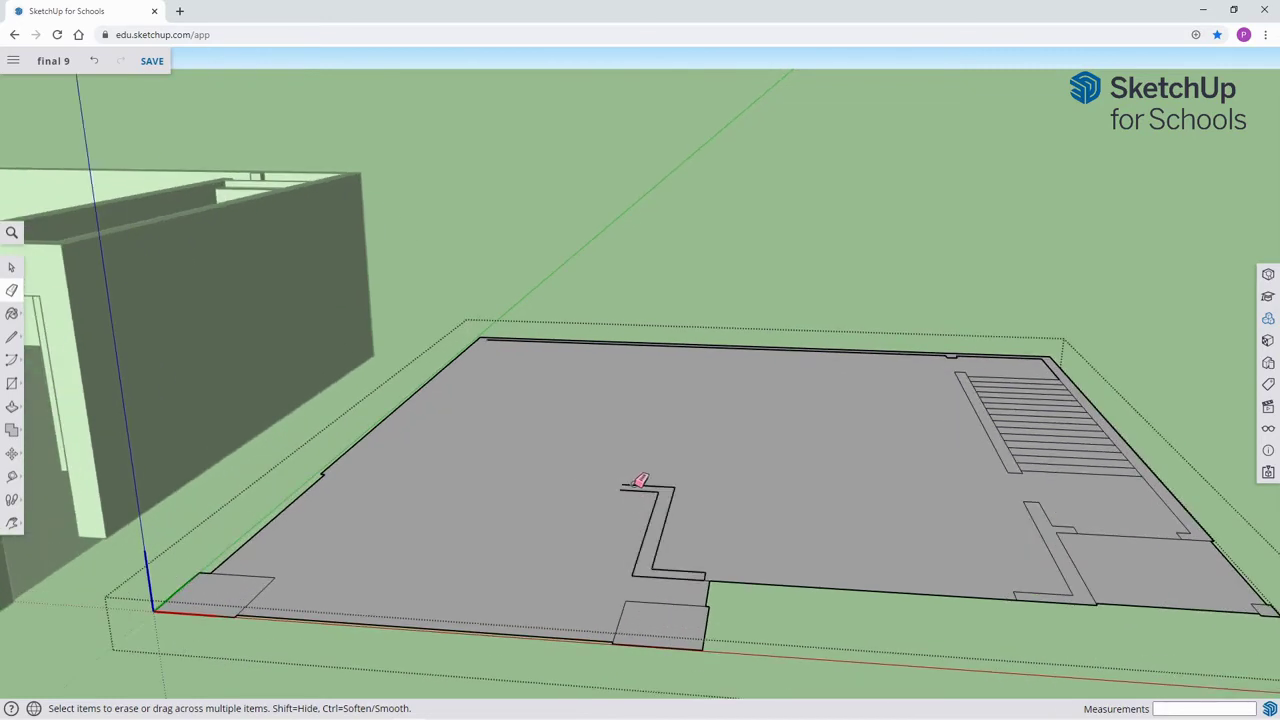
Erase the stepped interior wall lines in the middle of the foundation and the outlines of the two front pillars.
{"action": "left_click", "coordinate": [643, 487]}
{"action": "left_click", "coordinate": [658, 505]}
{"action": "left_click", "coordinate": [671, 507]}
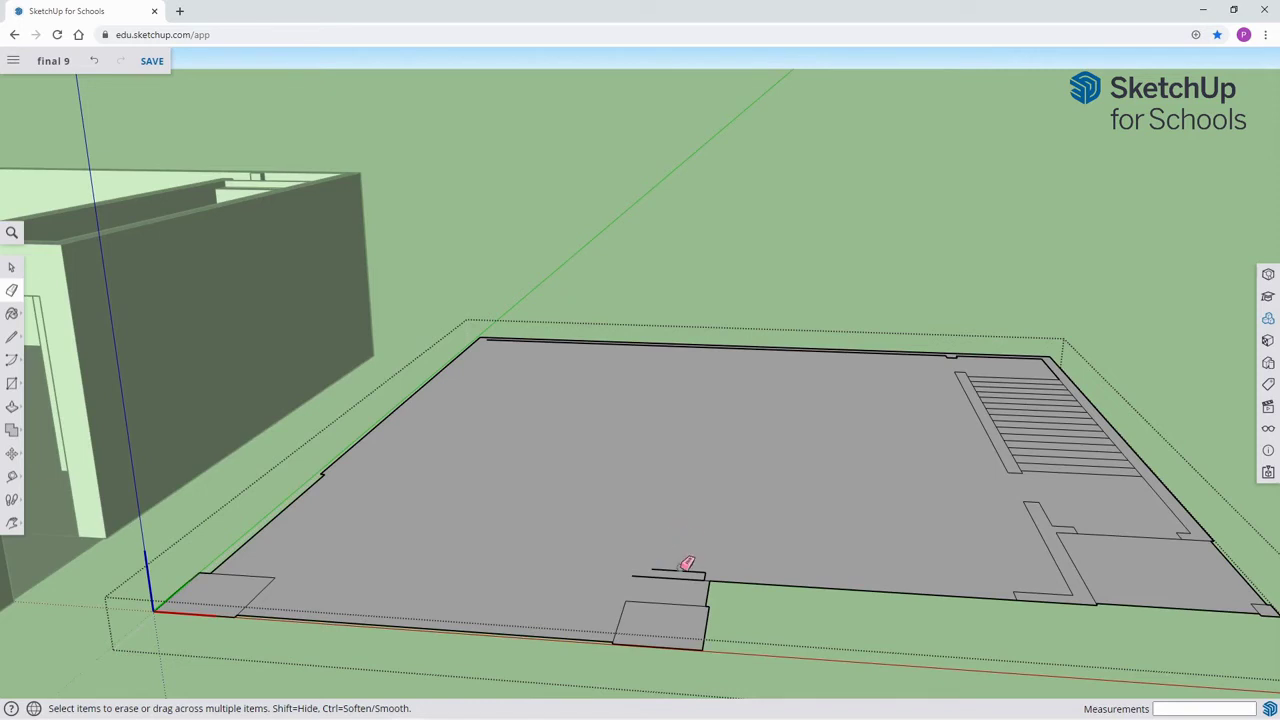
{"action": "left_click", "coordinate": [689, 576]}
{"action": "left_click", "coordinate": [662, 601]}
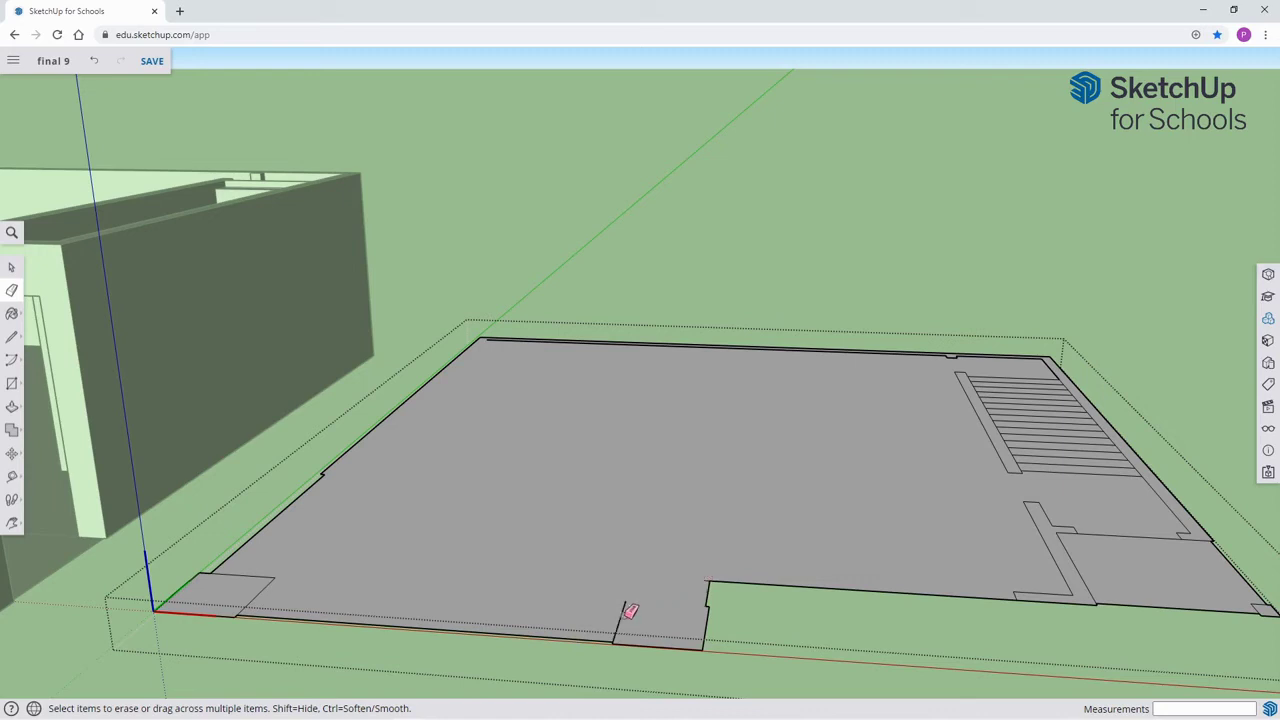
{"action": "left_click", "coordinate": [260, 595]}
Erase the entry wall and doorway lines in front of the stairs, including the small corner post outline.
{"action": "key", "text": "h"}
{"action": "left_click_drag", "start_coordinate": [843, 560], "coordinate": [400, 523]}
{"action": "key", "text": "e"}
{"action": "scroll", "coordinate": [622, 531], "scroll_direction": "up", "scroll_amount": 2}
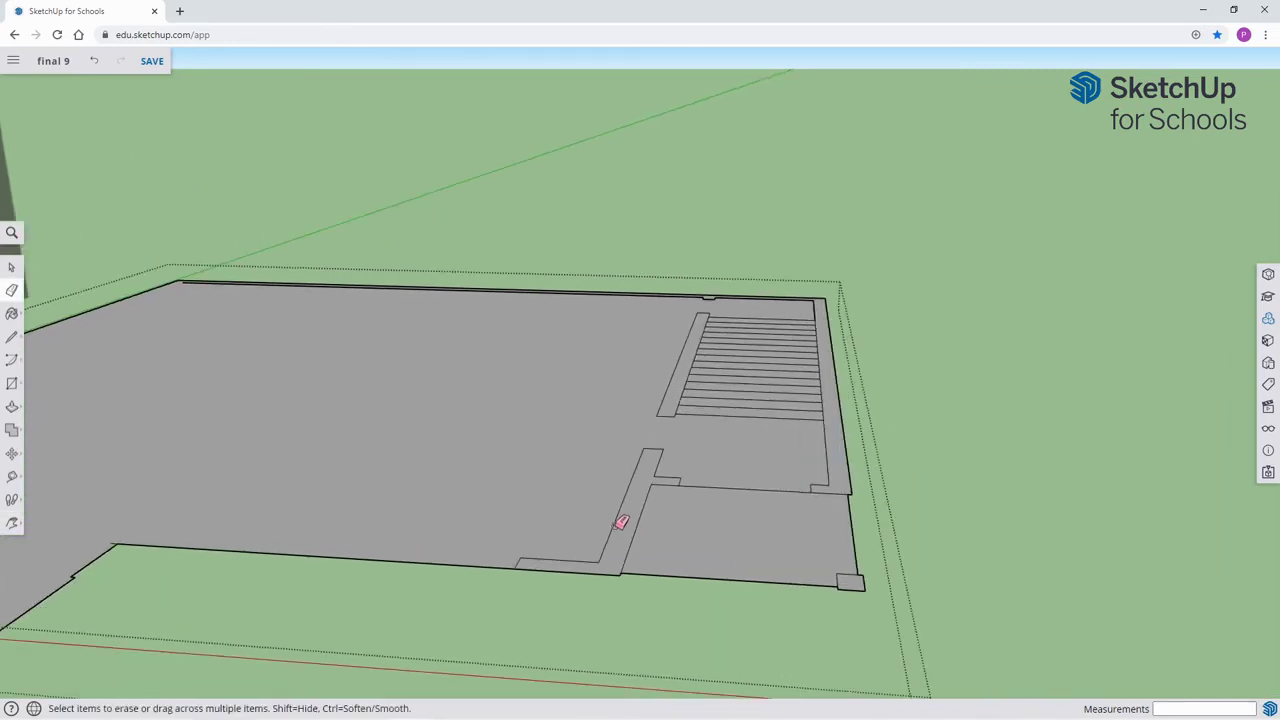
{"action": "mouse_move", "coordinate": [620, 522]}
{"action": "left_mouse_down"}
{"action": "mouse_move", "coordinate": [587, 562]}
{"action": "mouse_move", "coordinate": [525, 558]}
{"action": "left_mouse_up"}
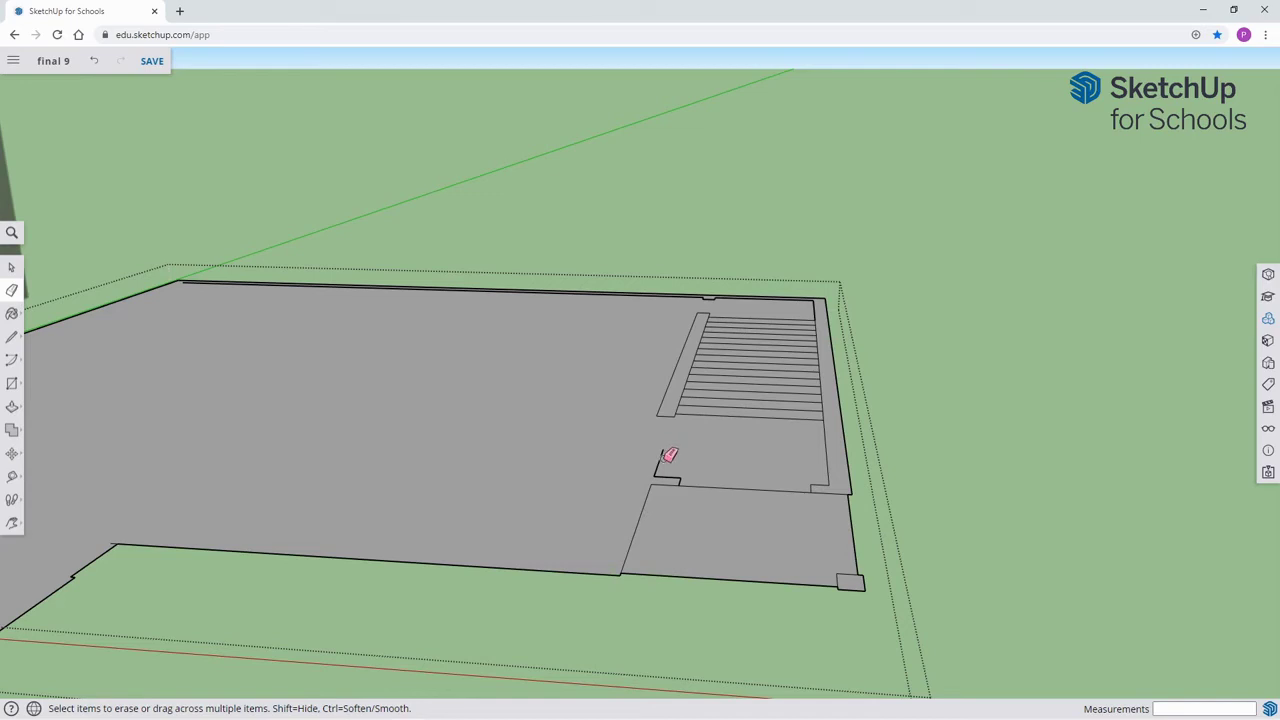
{"action": "left_click_drag", "start_coordinate": [661, 461], "coordinate": [668, 475]}
{"action": "left_click", "coordinate": [646, 503]}
{"action": "left_click", "coordinate": [690, 485]}
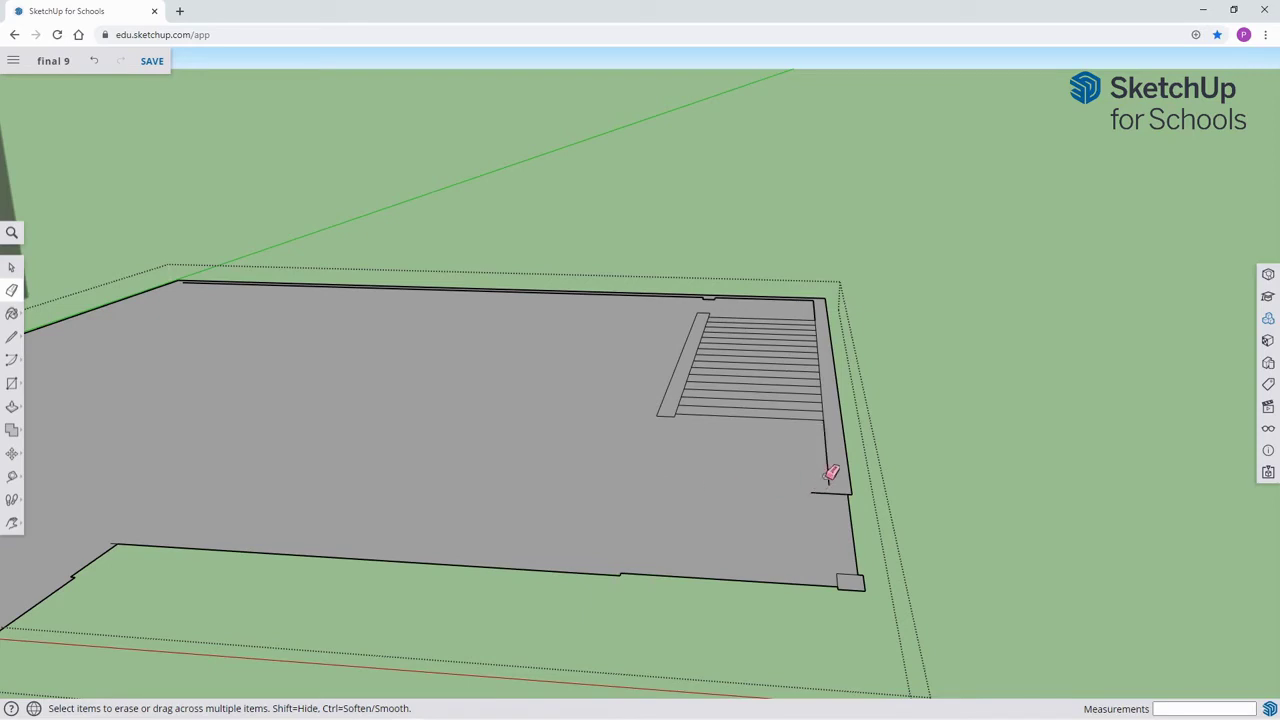
{"action": "left_click", "coordinate": [826, 491]}
Erase the inner wall lines along the foundation's back edge and in the corner behind the stairs.
{"action": "key", "text": "h"}
{"action": "left_click_drag", "start_coordinate": [720, 363], "coordinate": [706, 423]}
{"action": "scroll", "coordinate": [737, 457], "scroll_direction": "up", "scroll_amount": 5}
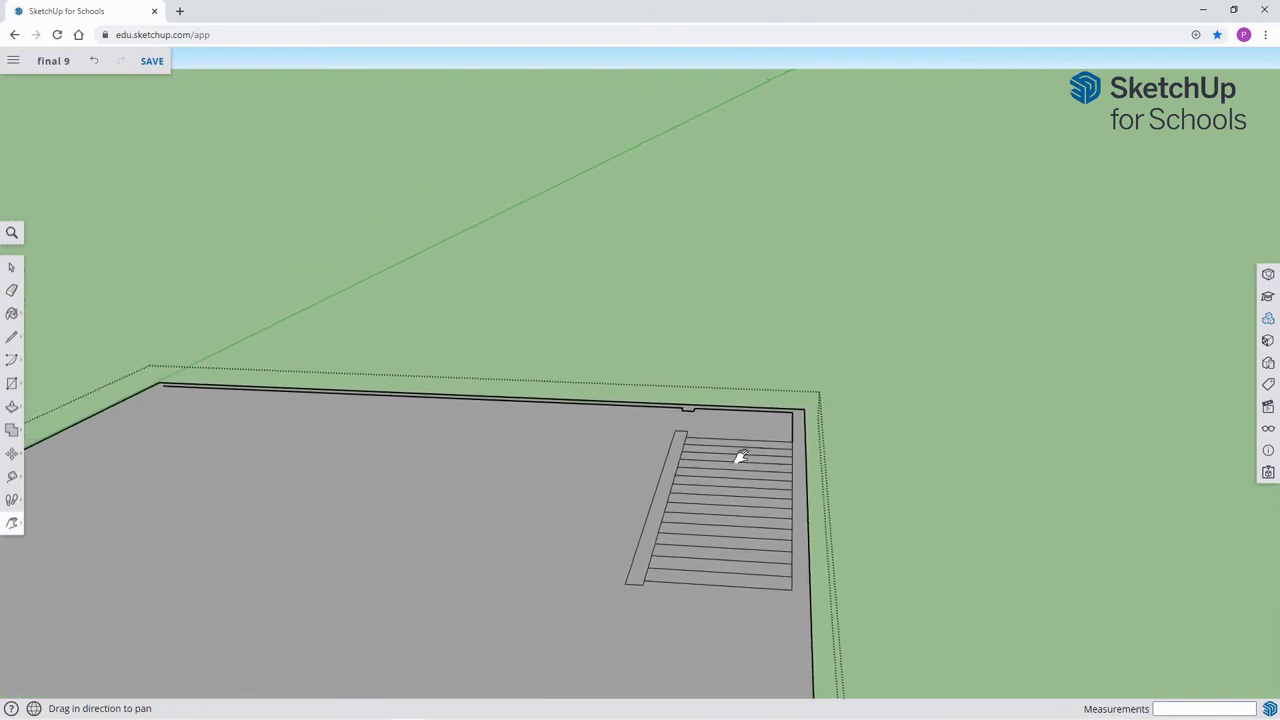
{"action": "key", "text": "e"}
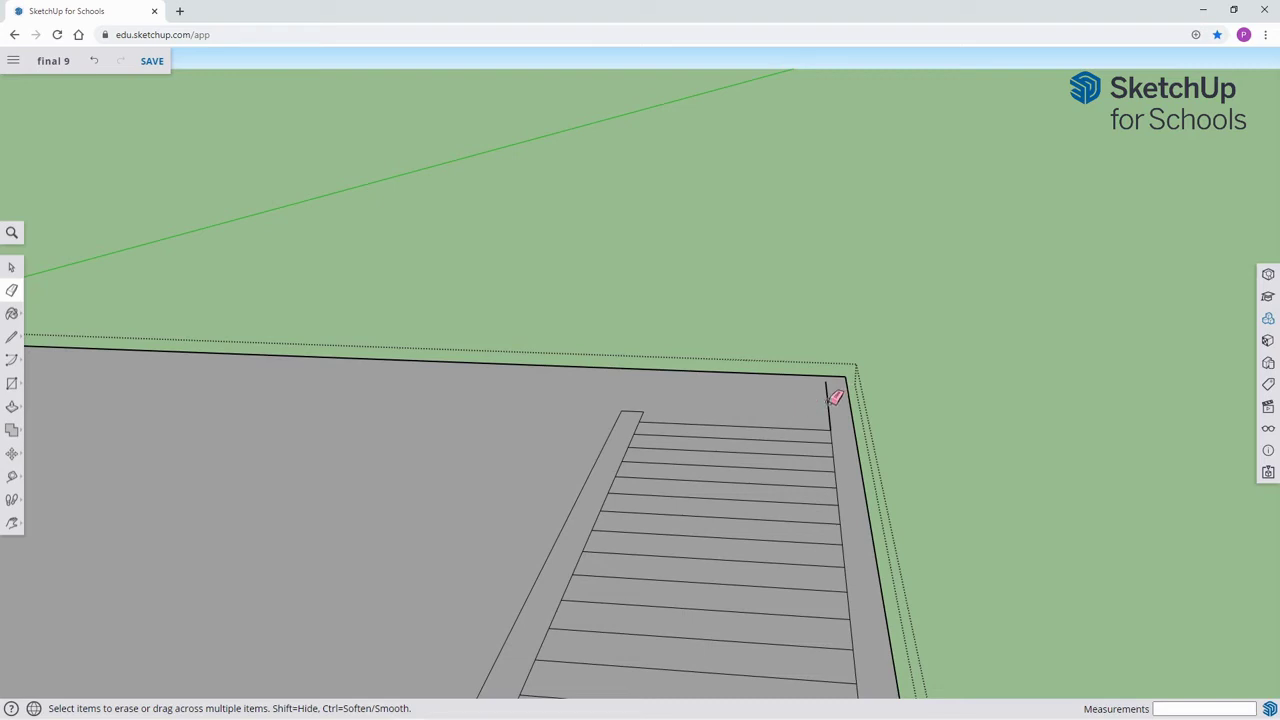
{"action": "scroll", "coordinate": [734, 429], "scroll_direction": "down", "scroll_amount": 5}
Select the whole stair outline with its side wall and delete it from the foundation face.
{"action": "key", "text": "h"}
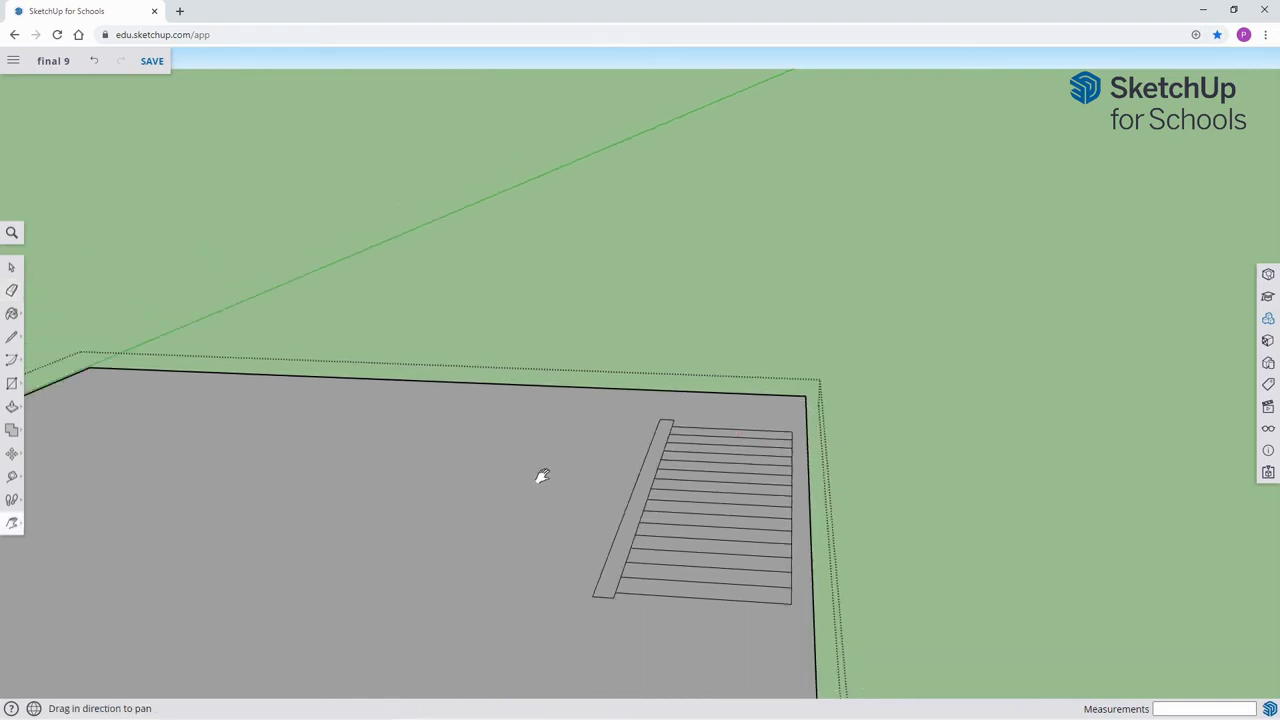
{"action": "scroll", "coordinate": [542, 476], "scroll_direction": "down", "scroll_amount": 4}
{"action": "scroll", "coordinate": [708, 373], "scroll_direction": "down", "scroll_amount": 3}
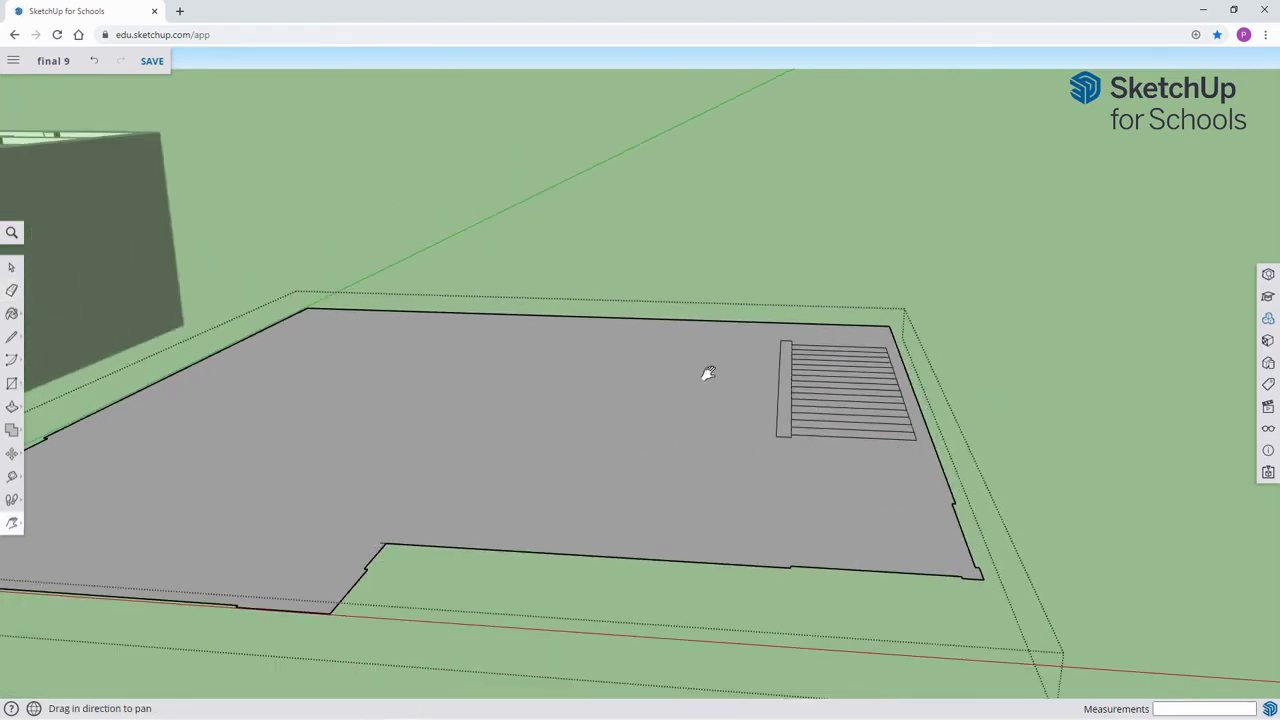
{"action": "left_click_drag", "start_coordinate": [870, 532], "coordinate": [766, 543]}
{"action": "scroll", "coordinate": [797, 505], "scroll_direction": "up", "scroll_amount": 1}
{"action": "middle_click_drag", "start_coordinate": [795, 534], "coordinate": [883, 469]}
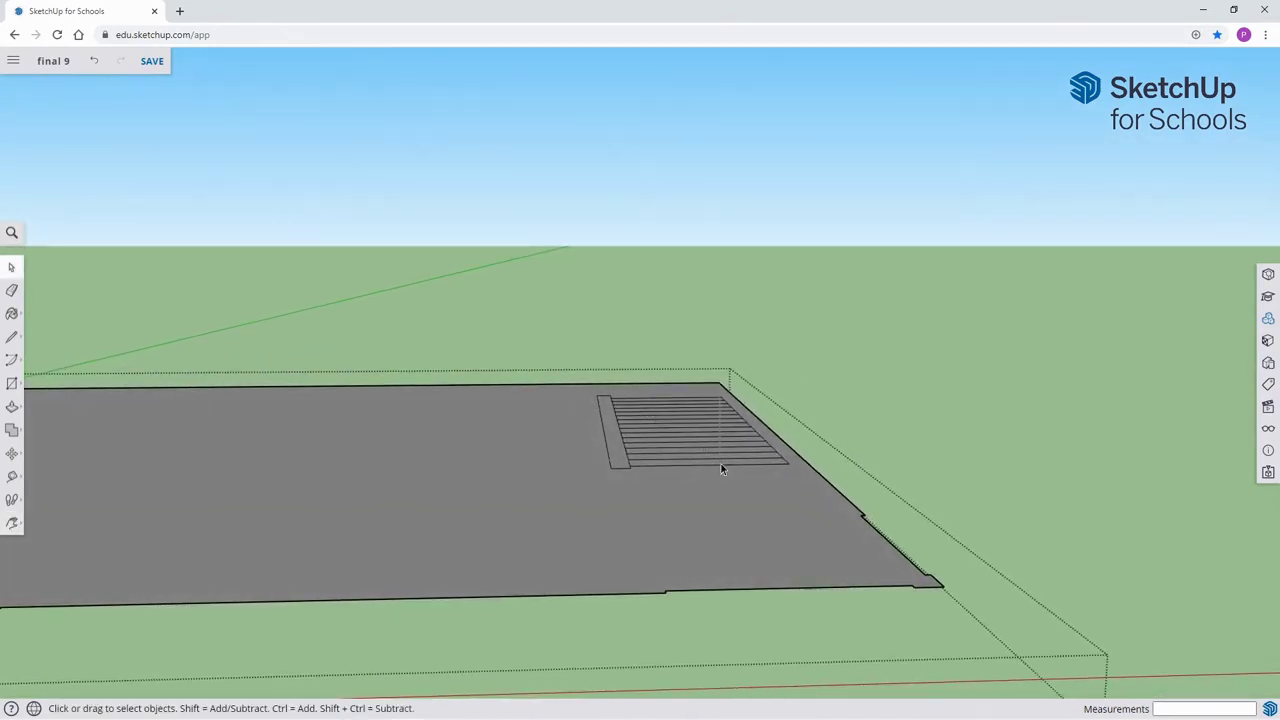
{"action": "left_click", "coordinate": [797, 545]}
{"action": "mouse_move", "coordinate": [799, 543]}
{"action": "middle_mouse_down"}
{"action": "mouse_move", "coordinate": [886, 491]}
{"action": "mouse_move", "coordinate": [815, 515]}
{"action": "mouse_move", "coordinate": [809, 545]}
{"action": "middle_mouse_up"}
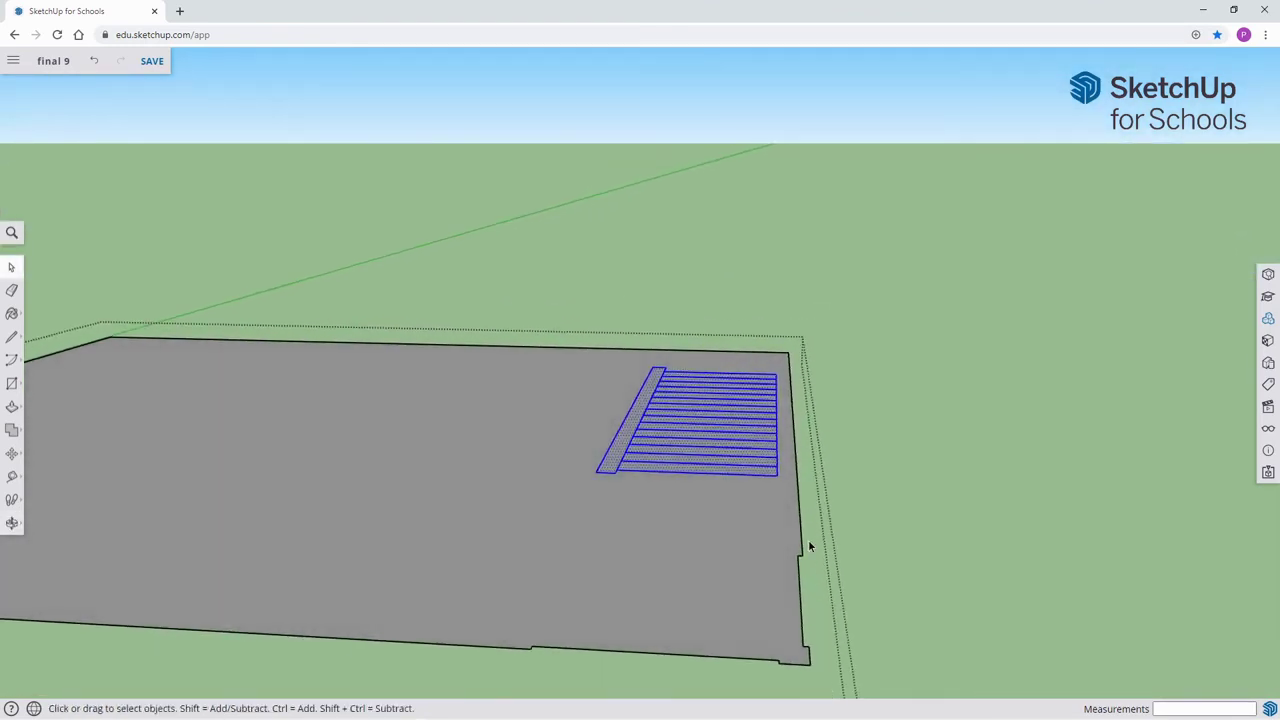
{"action": "key", "text": "Delete"}
Push/Pull the cleaned foundation face up by 4".
{"action": "scroll", "coordinate": [686, 508], "scroll_direction": "down", "scroll_amount": 3}
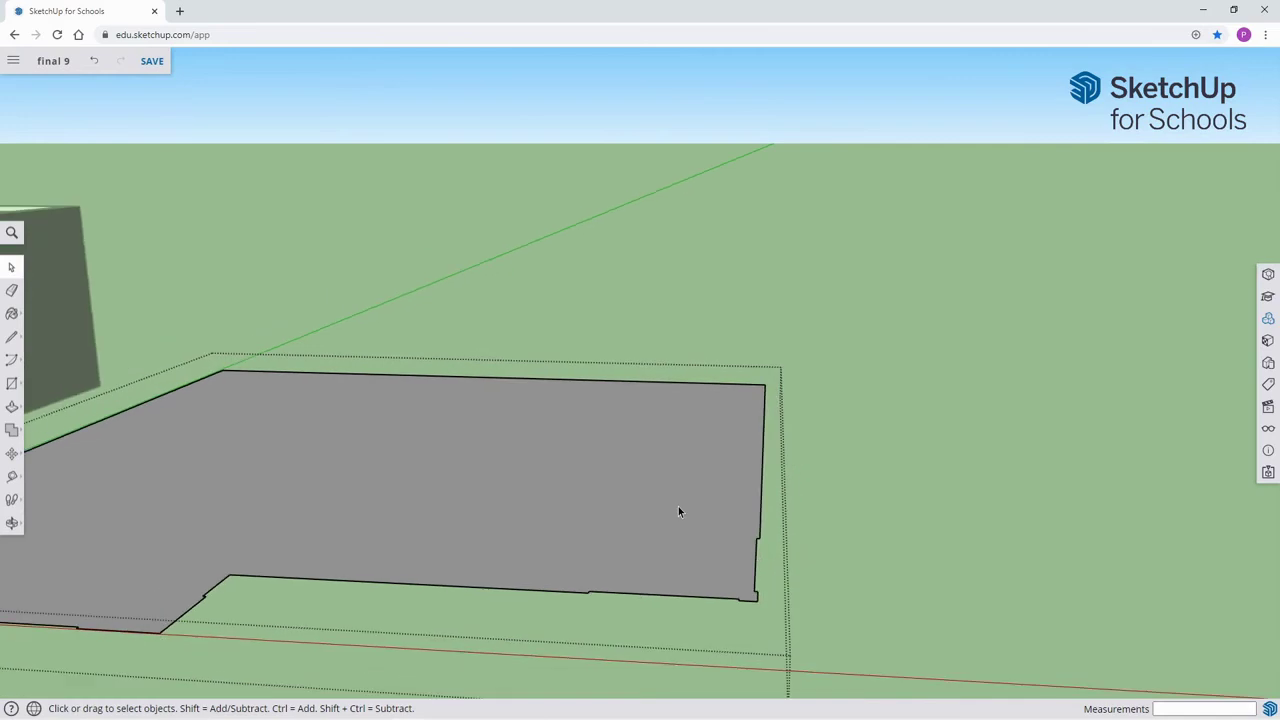
{"action": "key", "text": "h"}
{"action": "left_click_drag", "start_coordinate": [574, 514], "coordinate": [857, 462]}
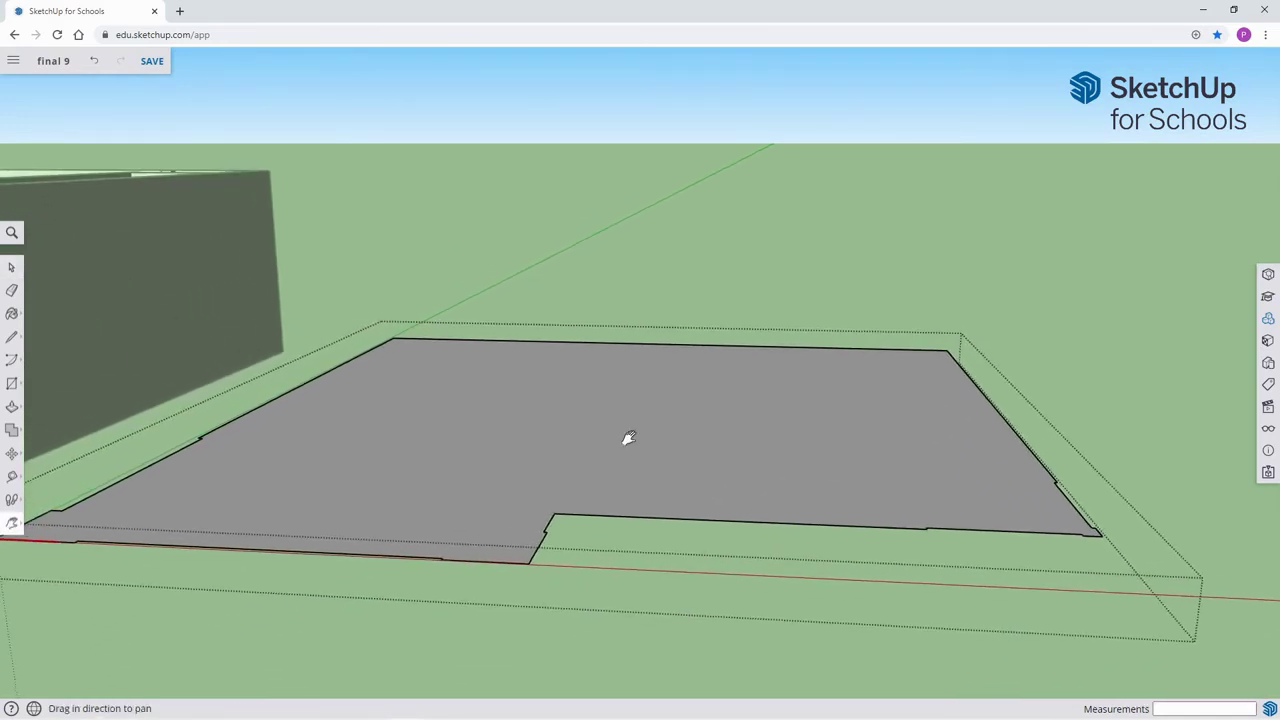
{"action": "key", "text": "space"}
{"action": "left_click", "coordinate": [590, 478]}
{"action": "key", "text": "p"}
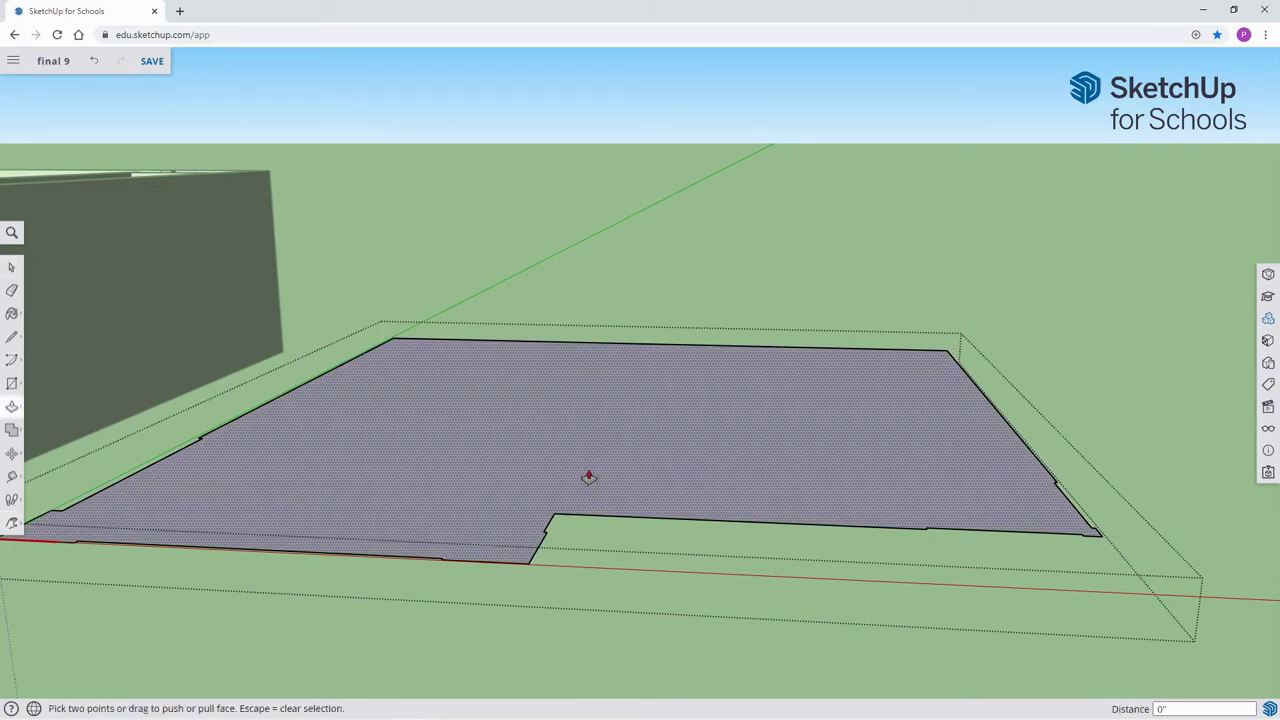
{"action": "left_click", "coordinate": [589, 477]}
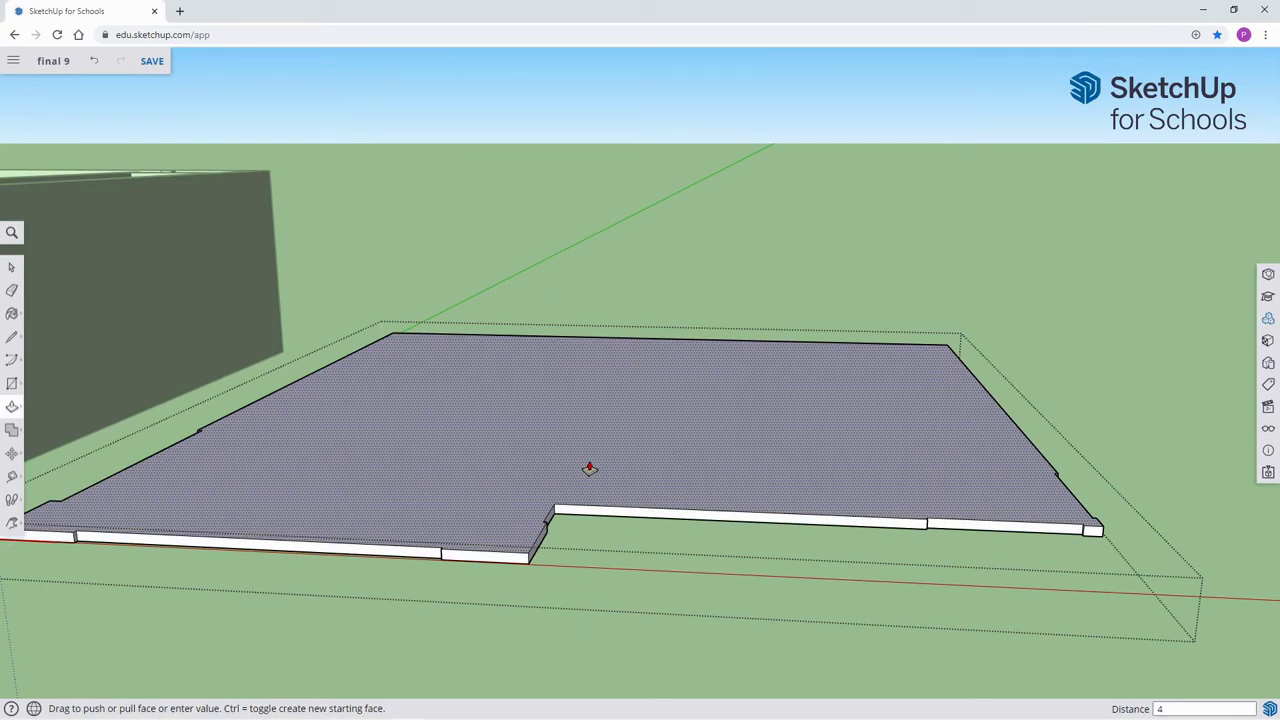
{"action": "left_click", "coordinate": [589, 468]}
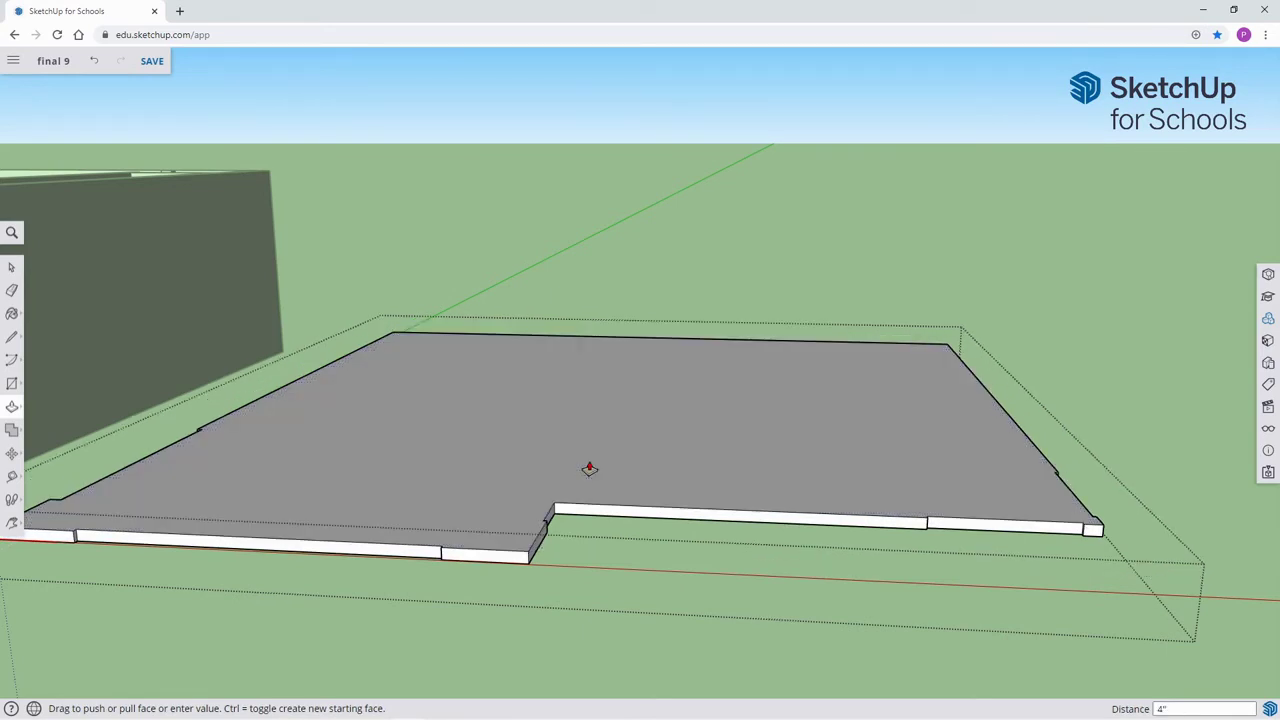
Close the foundation component and move the whole house by its front pillar corner onto the foundation's matching top corner.
{"action": "scroll", "coordinate": [589, 469], "scroll_direction": "down", "scroll_amount": 8}
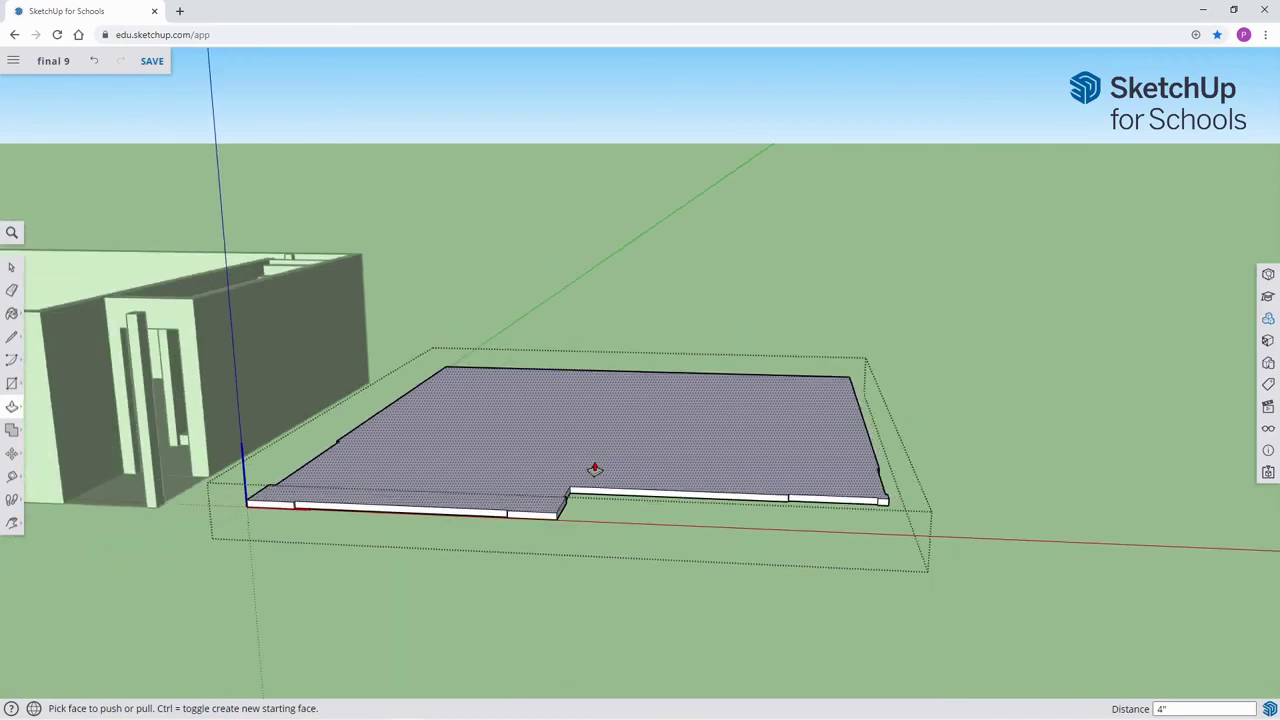
{"action": "left_click_drag", "start_coordinate": [503, 563], "coordinate": [826, 503]}
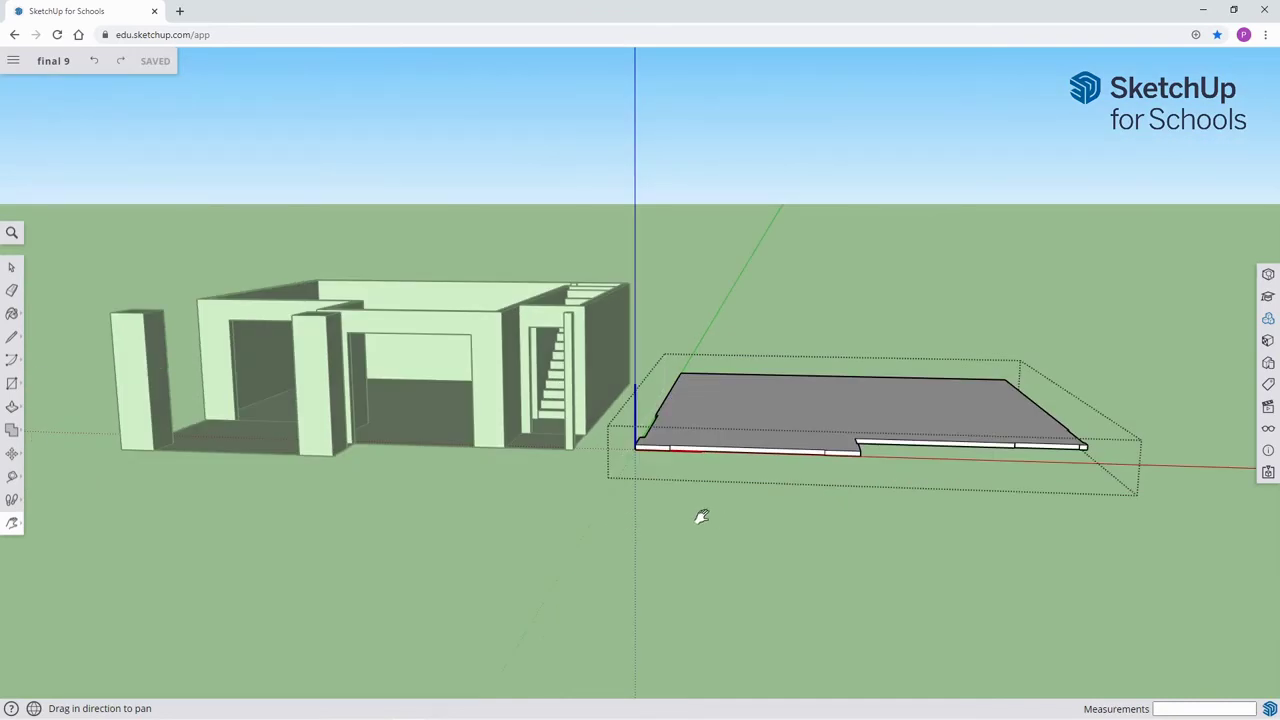
{"action": "key", "text": "space"}
{"action": "middle_click_drag", "start_coordinate": [563, 499], "coordinate": [649, 514]}
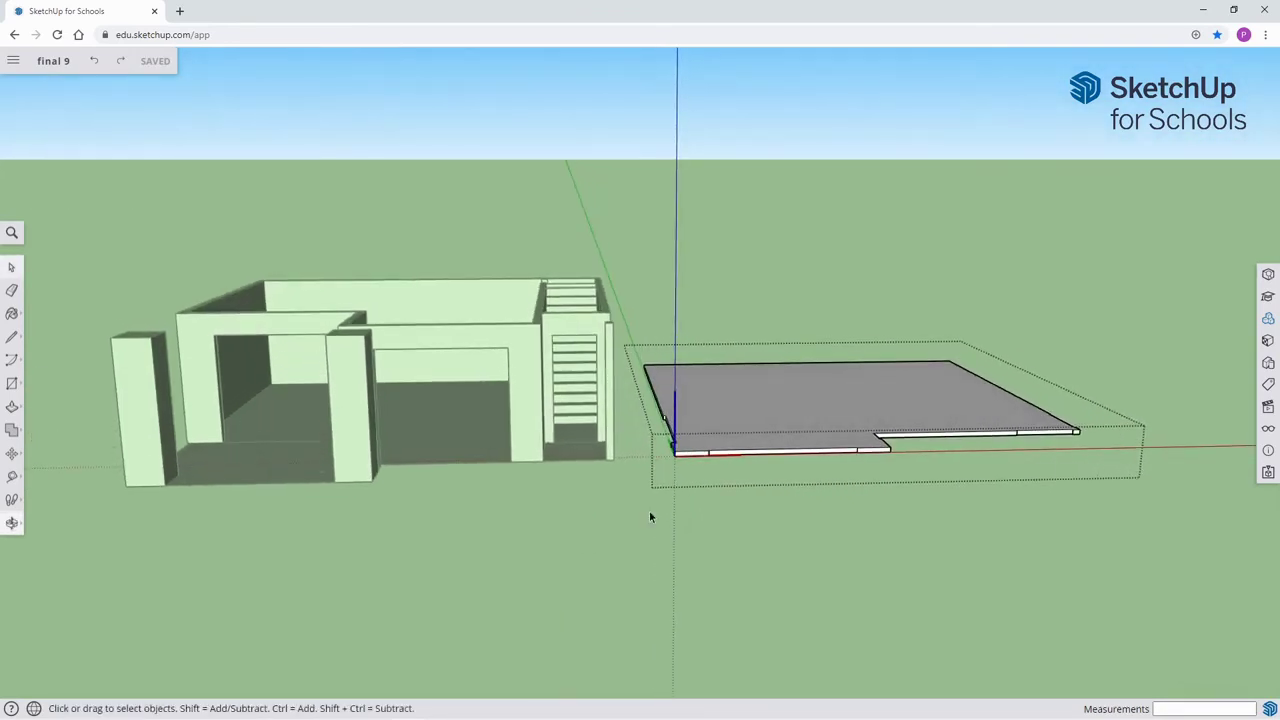
{"action": "left_click", "coordinate": [435, 532]}
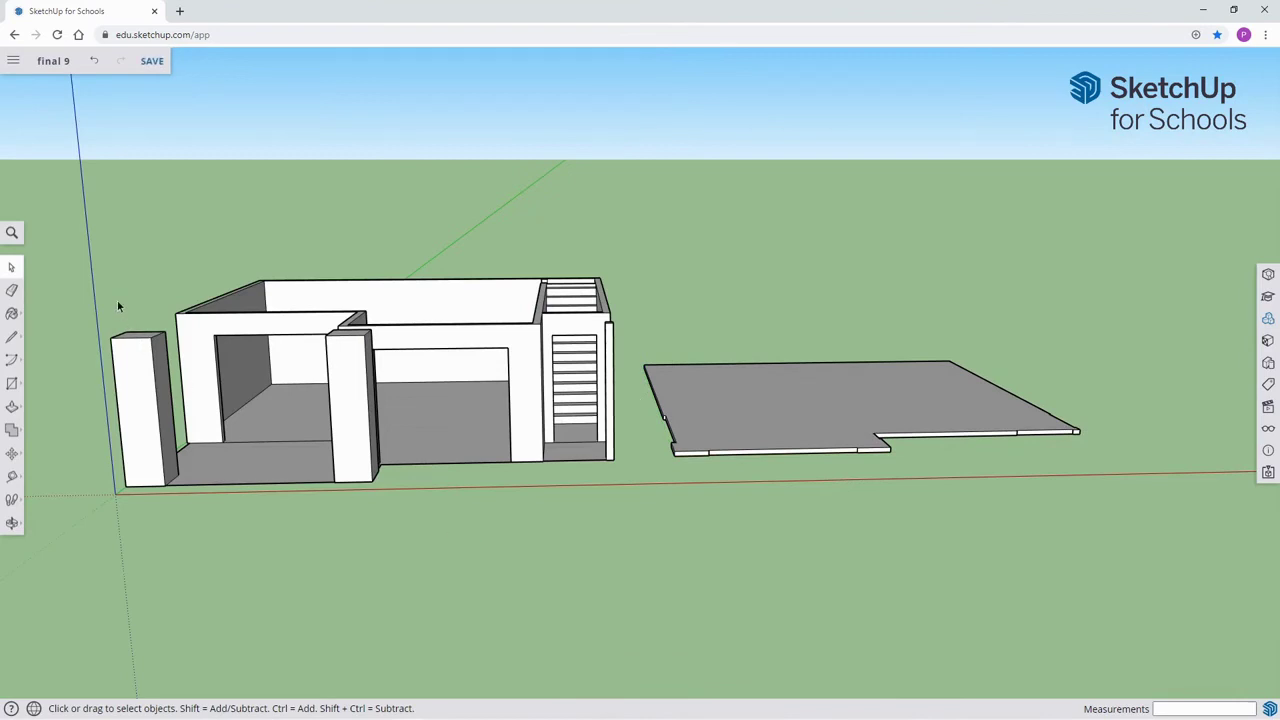
{"action": "left_click_drag", "start_coordinate": [76, 253], "coordinate": [625, 509]}
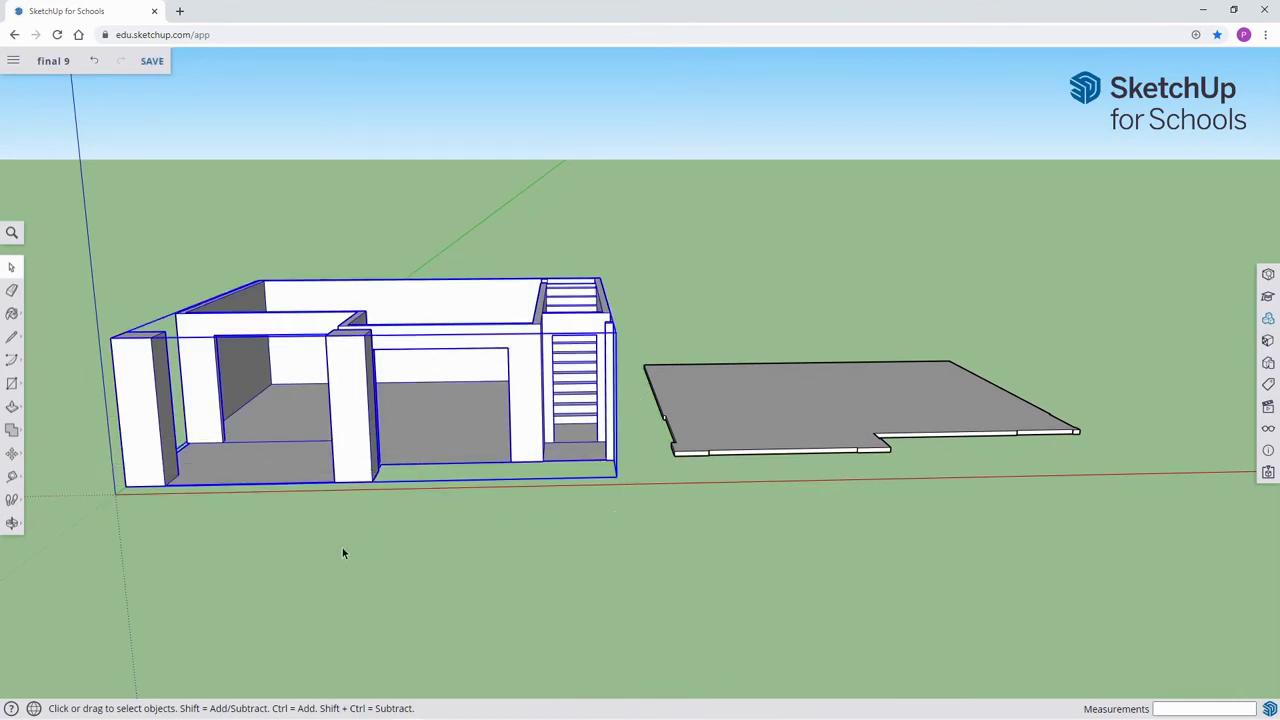
{"action": "key", "text": "m"}
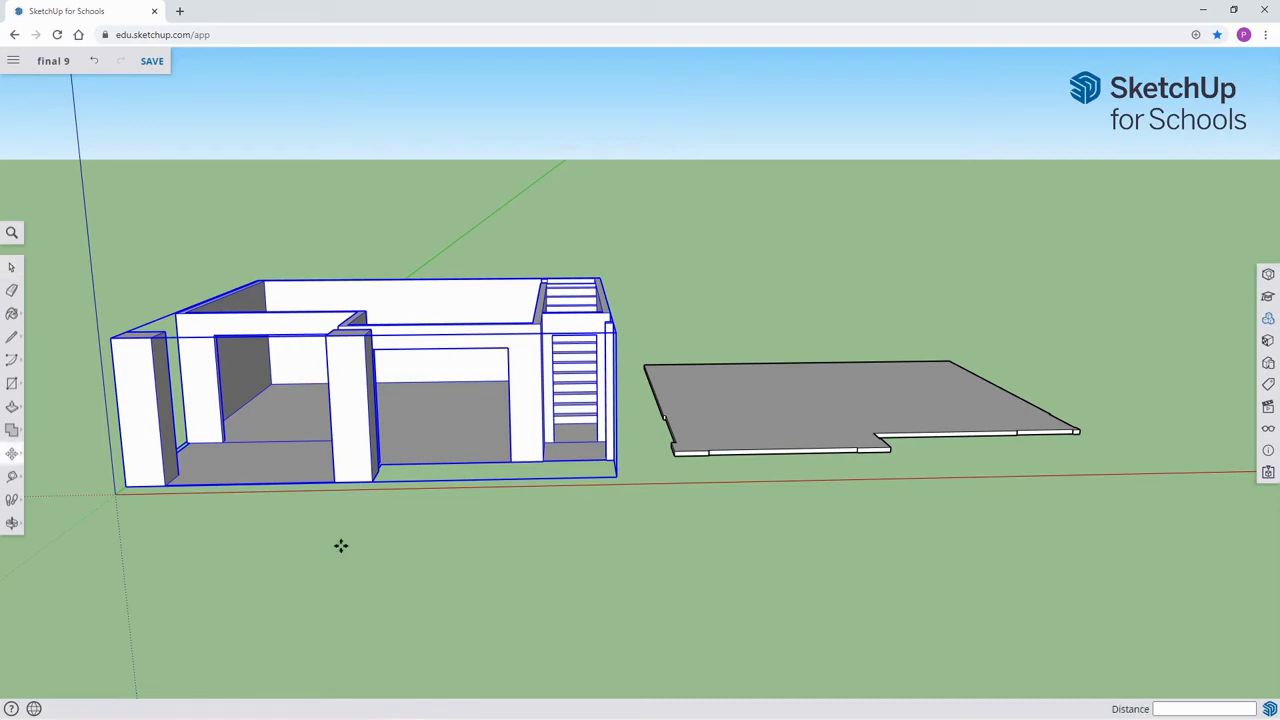
{"action": "left_click", "coordinate": [122, 488]}
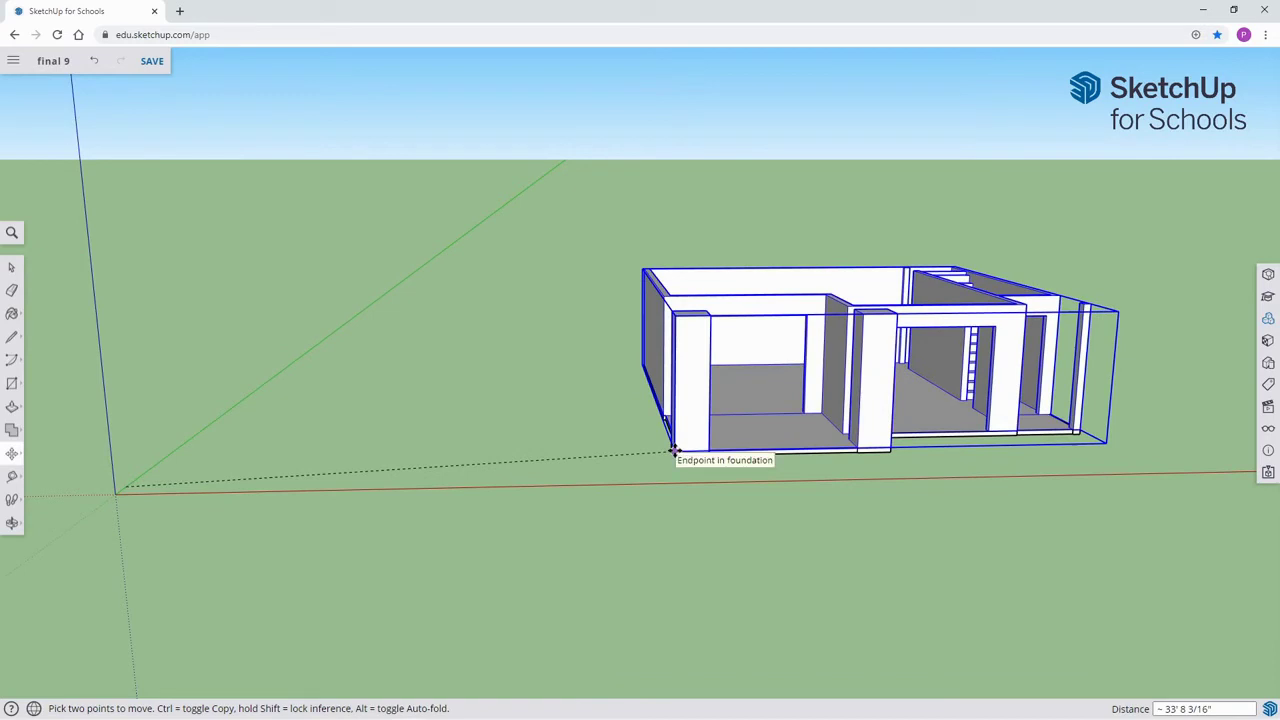
{"action": "left_click", "coordinate": [674, 449]}
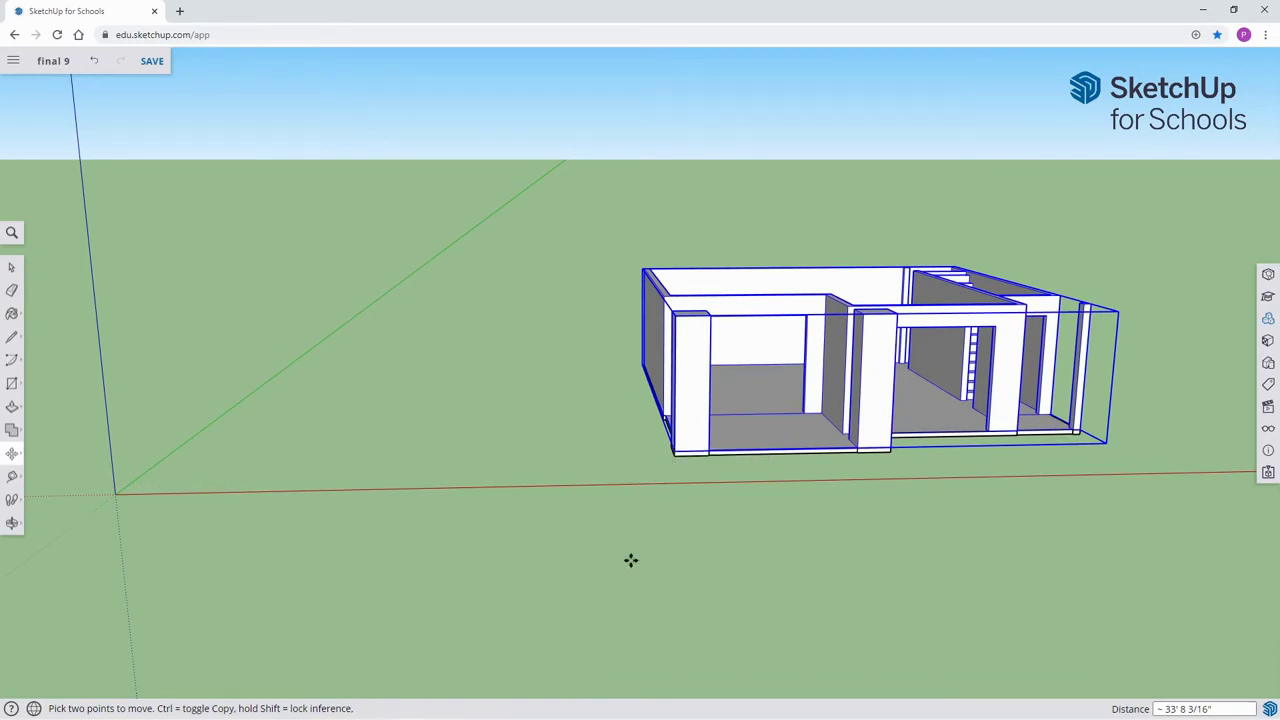
Select the house together with the foundation and move them by the foundation's bottom front corner to the origin.
{"action": "key", "text": "space"}
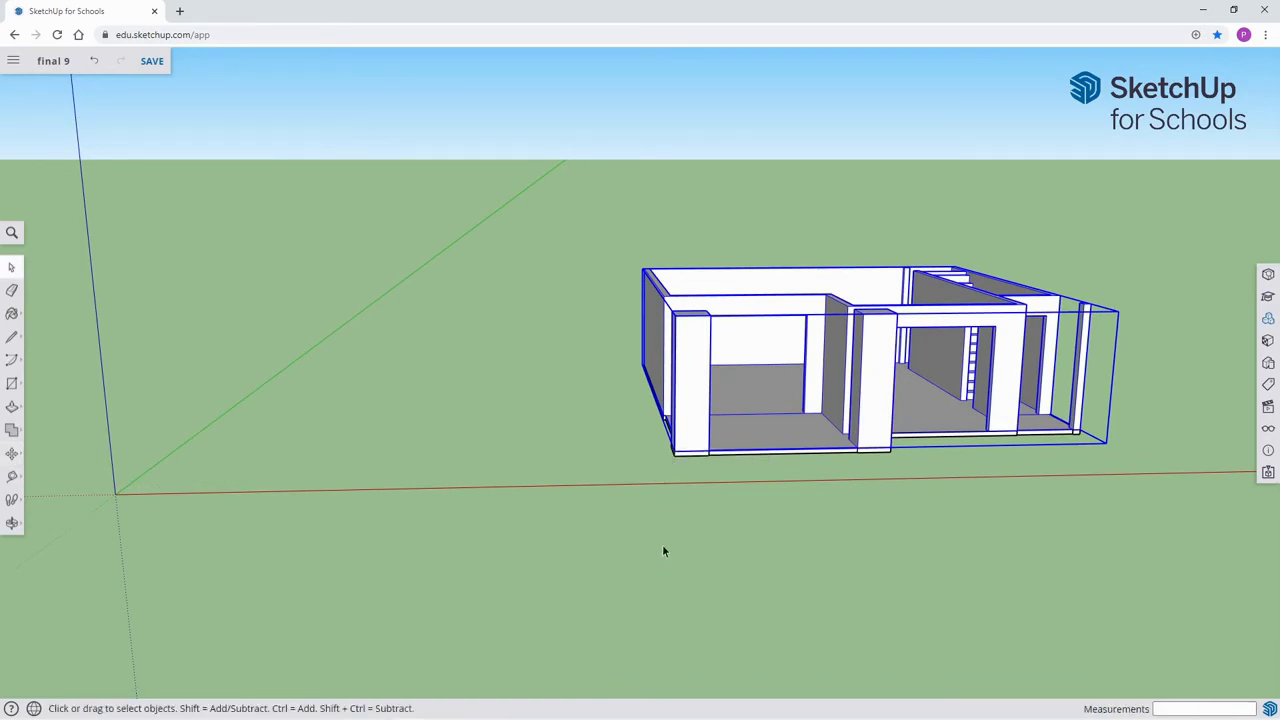
{"action": "left_click_drag", "start_coordinate": [563, 238], "coordinate": [1130, 506]}
{"action": "scroll", "coordinate": [713, 530], "scroll_direction": "up", "scroll_amount": 5}
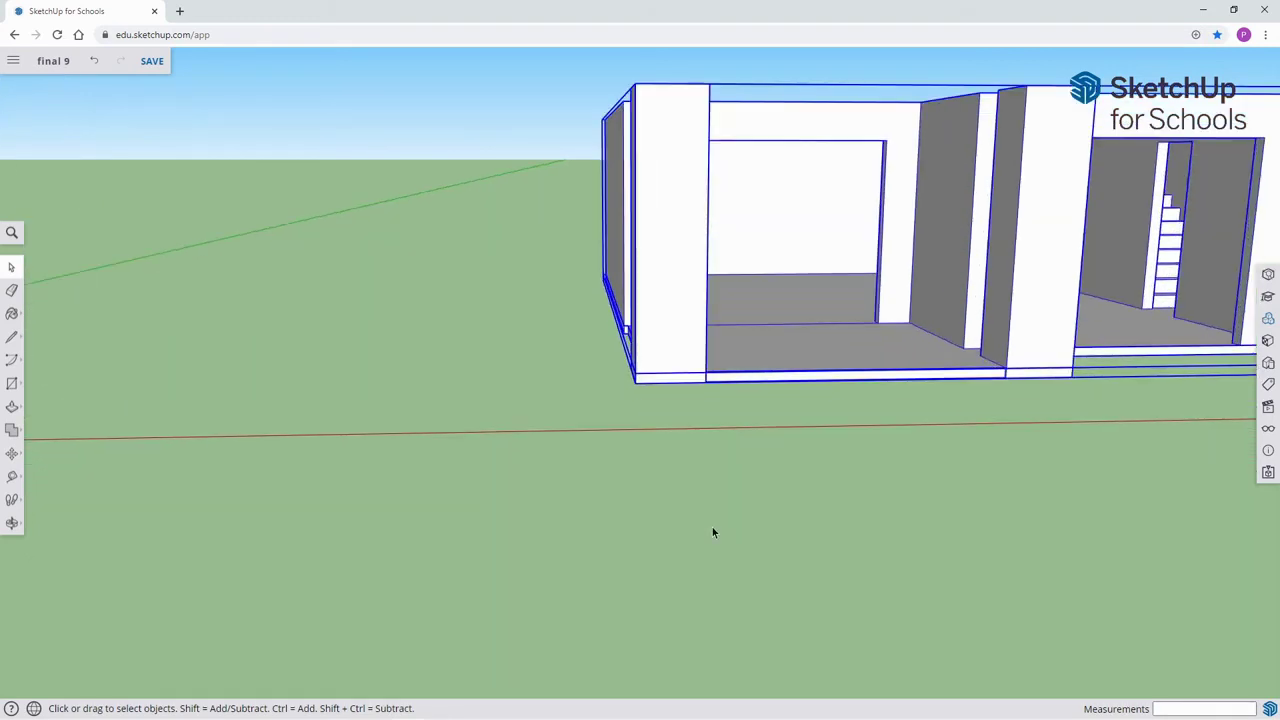
{"action": "key", "text": "m"}
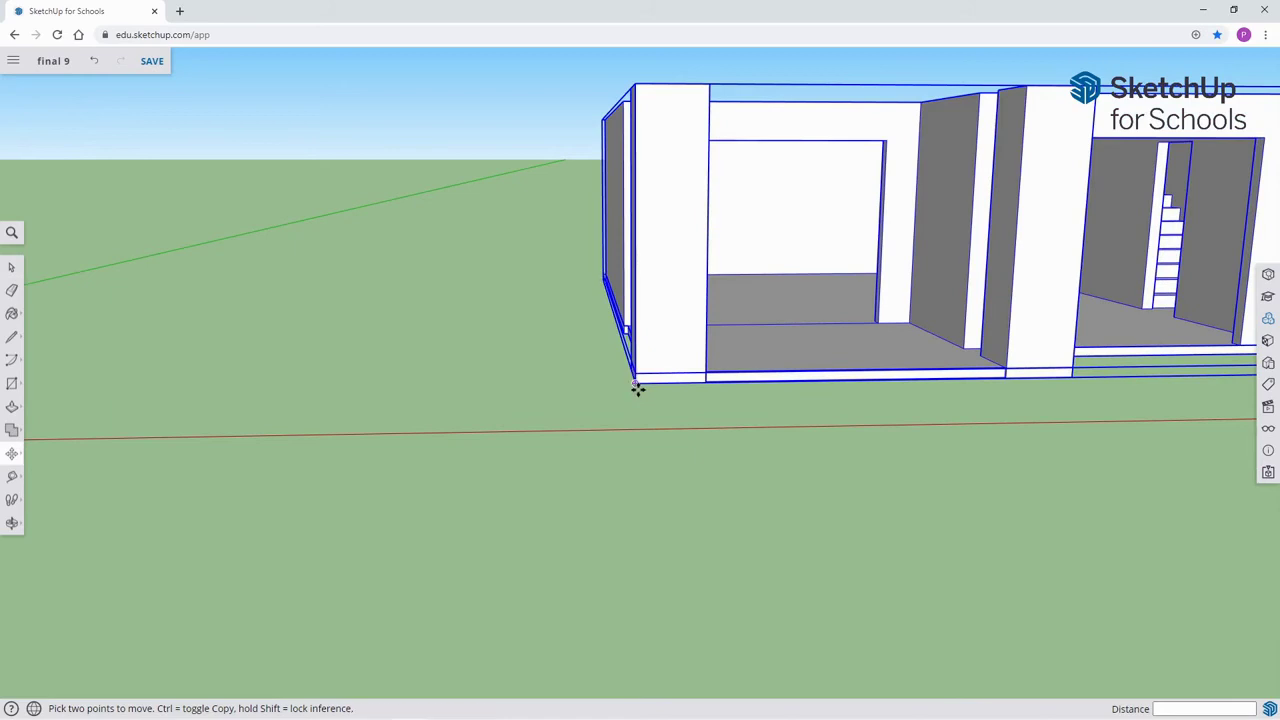
{"action": "left_click", "coordinate": [636, 388]}
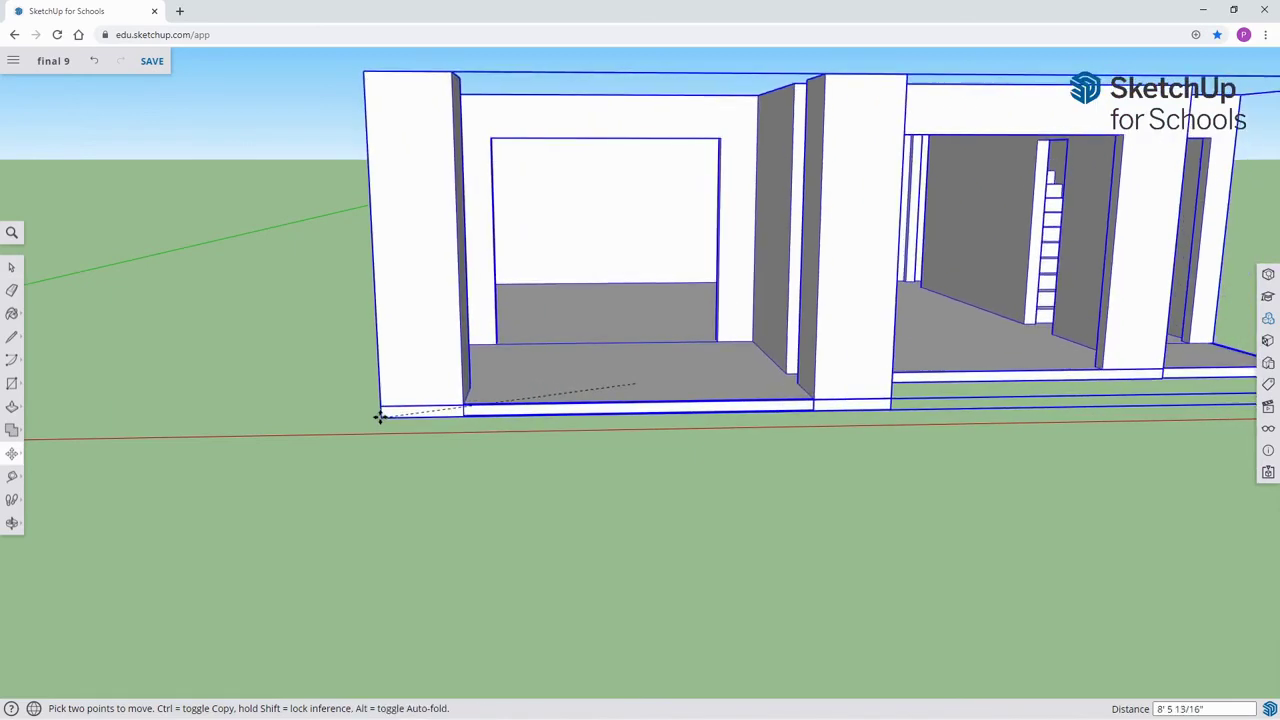
{"action": "key", "text": "h"}
{"action": "left_click_drag", "start_coordinate": [371, 417], "coordinate": [873, 502]}
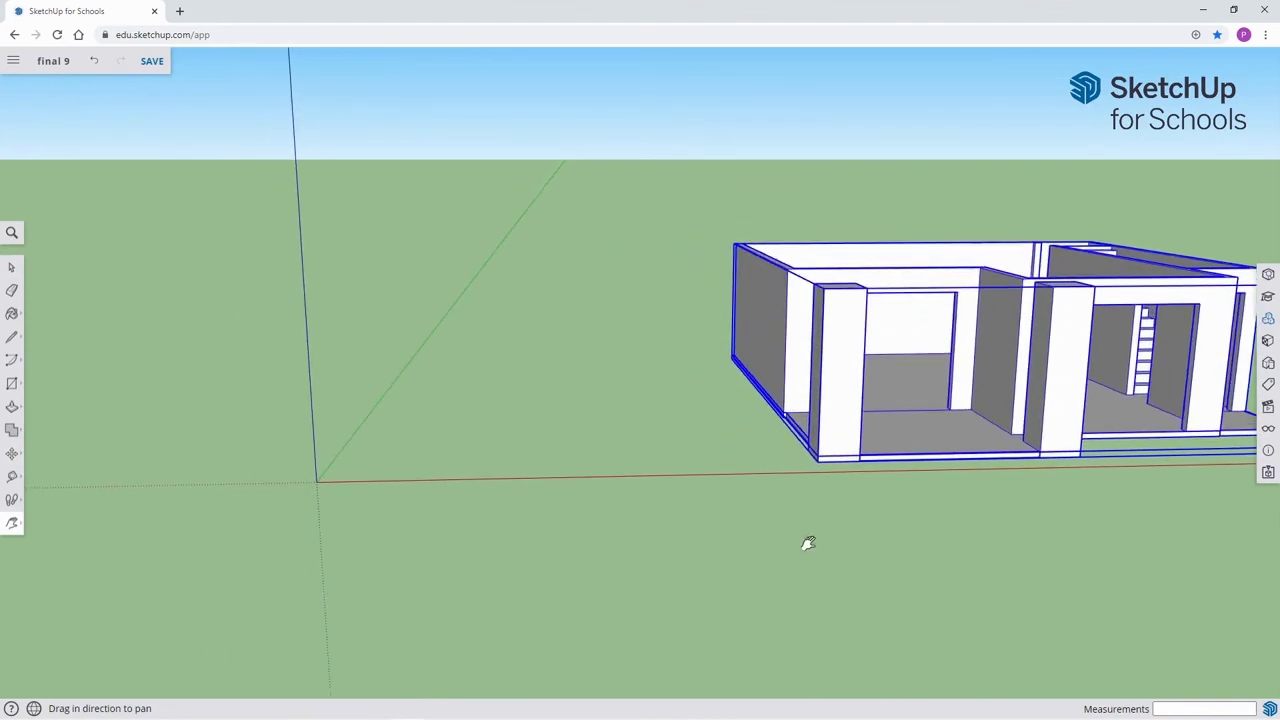
{"action": "scroll", "coordinate": [806, 543], "scroll_direction": "up", "scroll_amount": 5}
{"action": "key", "text": "Escape"}
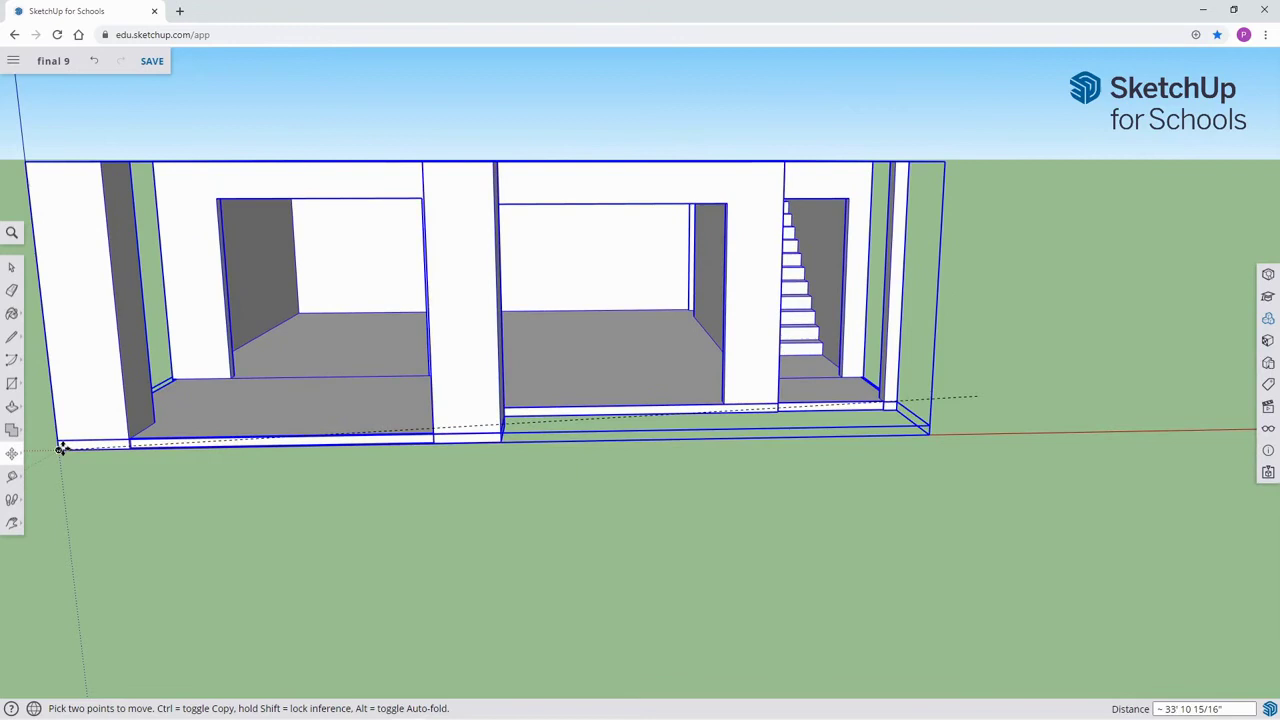
{"action": "left_click", "coordinate": [61, 449]}
{"action": "key", "text": "h"}
{"action": "left_click_drag", "start_coordinate": [596, 537], "coordinate": [892, 618]}
{"action": "scroll", "coordinate": [892, 618], "scroll_direction": "down", "scroll_amount": 3}
{"action": "key", "text": "space"}
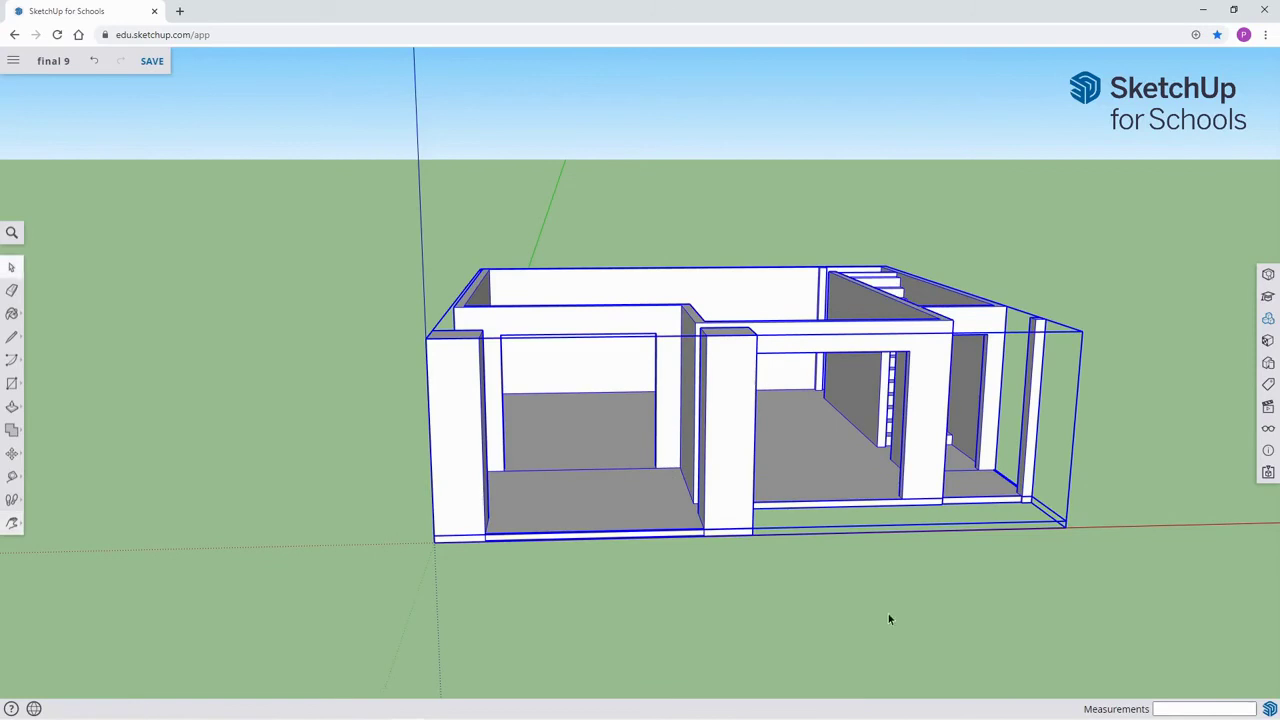
Open the ground-floor component for editing and draw a vertical marker line from the bottom step's outer-wall corner up above the walls.
{"action": "left_click", "coordinate": [826, 595]}
{"action": "middle_click_drag", "start_coordinate": [827, 600], "coordinate": [803, 577]}
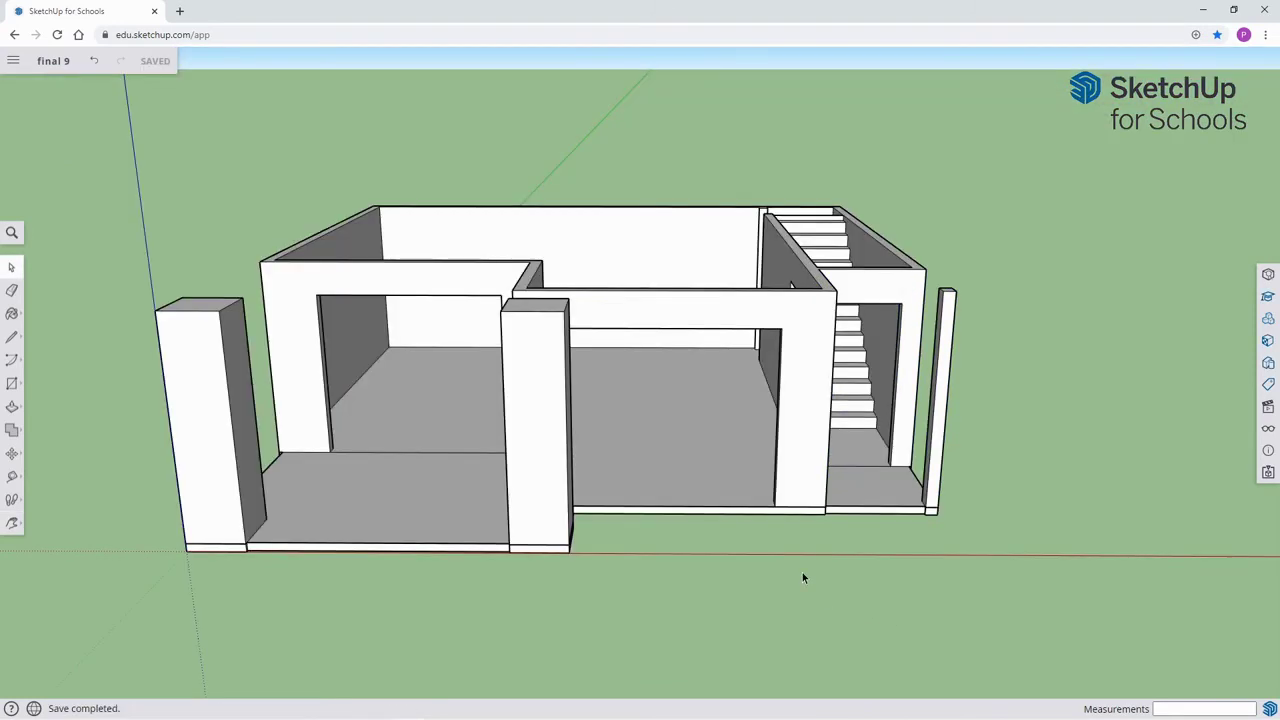
{"action": "left_click", "coordinate": [795, 398]}
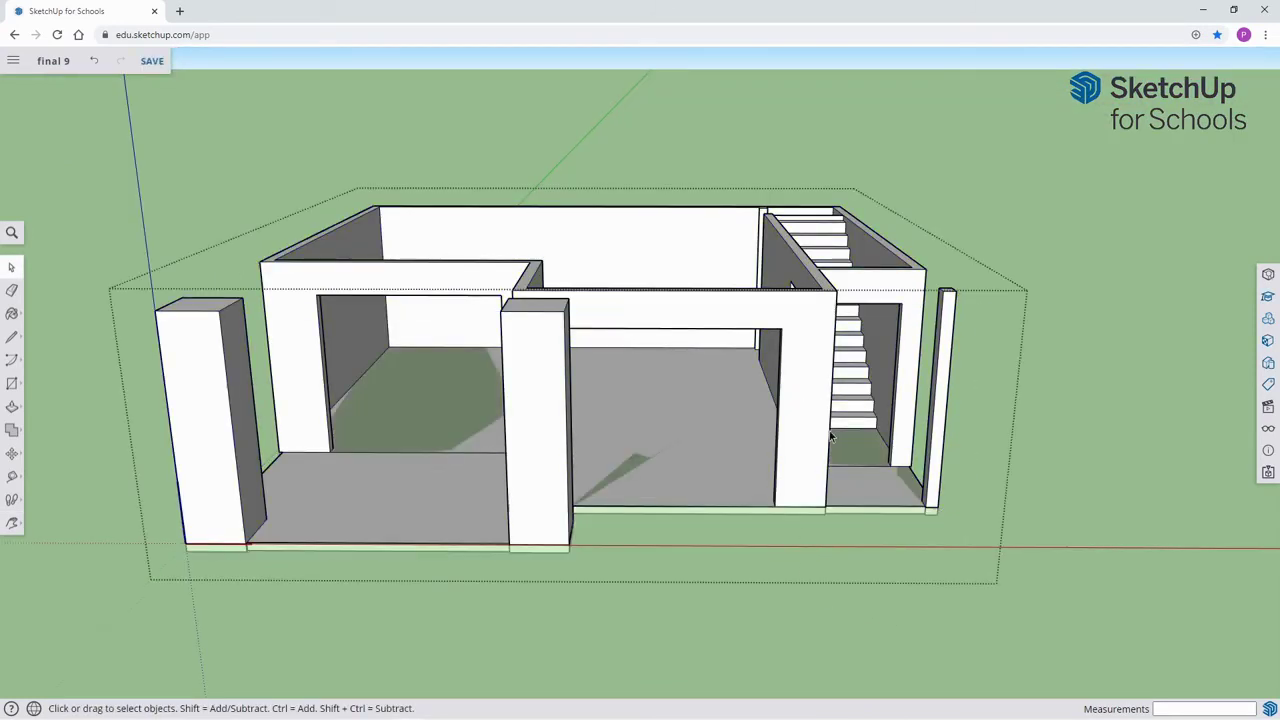
{"action": "scroll", "coordinate": [873, 429], "scroll_direction": "up", "scroll_amount": 4}
{"action": "scroll", "coordinate": [873, 427], "scroll_direction": "up", "scroll_amount": 6}
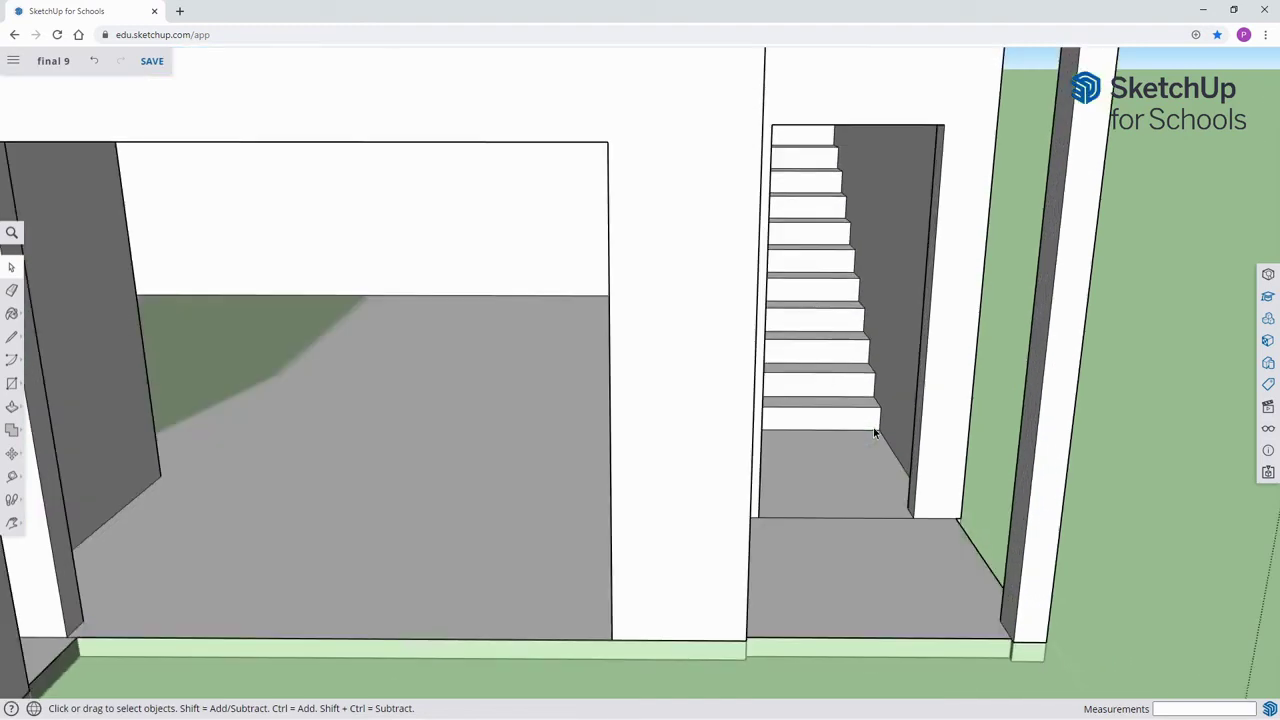
{"action": "key", "text": "l"}
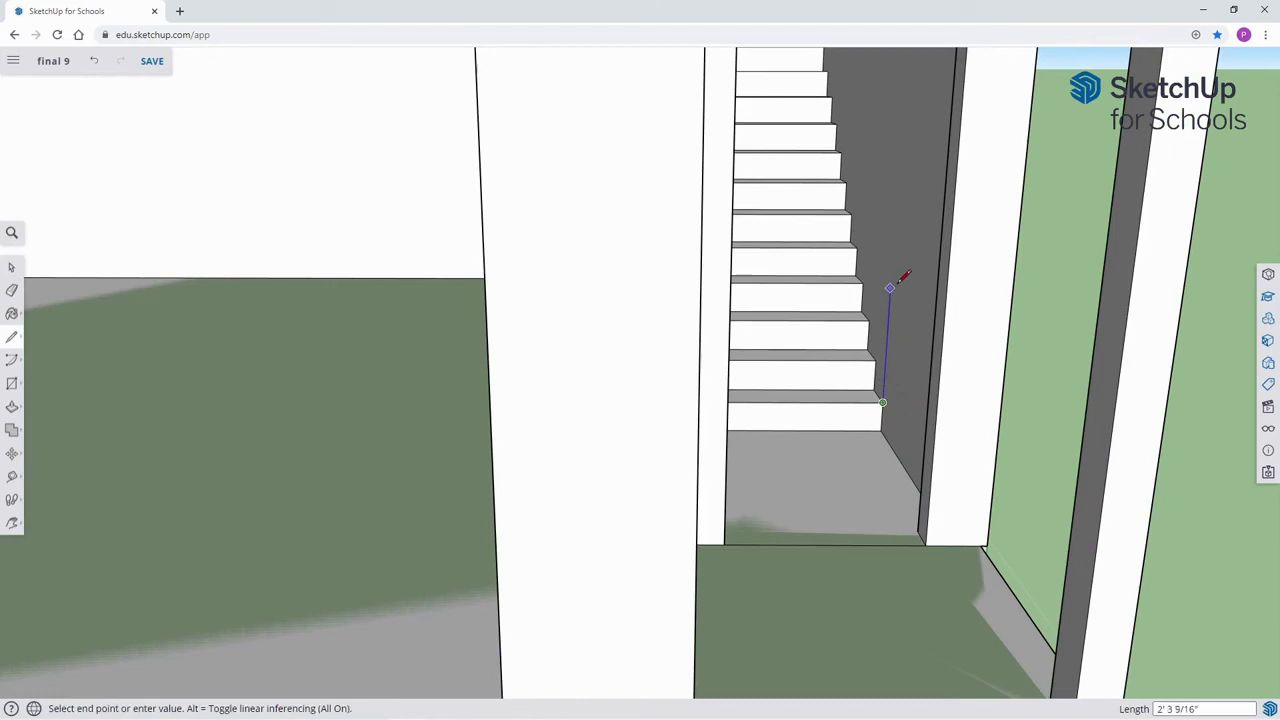
{"action": "scroll", "coordinate": [903, 278], "scroll_direction": "down", "scroll_amount": 8}
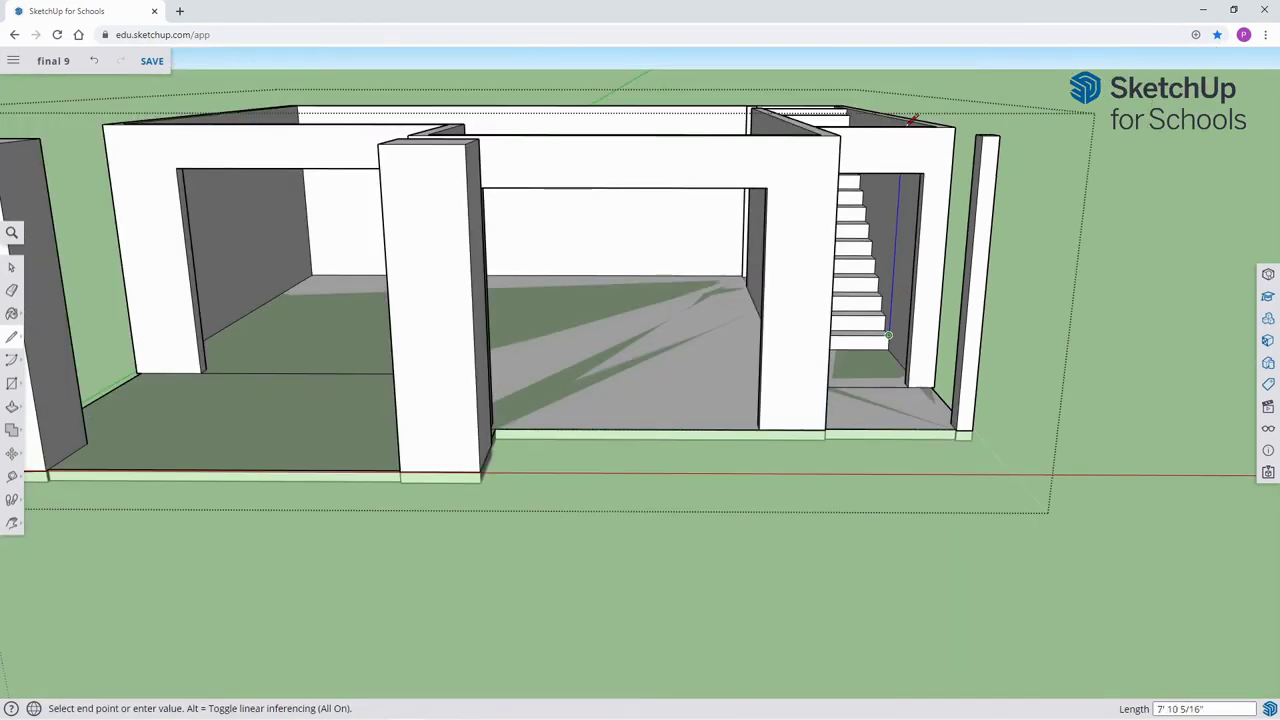
{"action": "left_click", "coordinate": [906, 81]}
{"action": "key", "text": "Escape"}
Draw a second vertical marker line about 10' 3" long from the bottom step's inner-wall corner up above the walls.
{"action": "middle_click_drag", "start_coordinate": [952, 150], "coordinate": [750, 350]}
{"action": "scroll", "coordinate": [749, 352], "scroll_direction": "up", "scroll_amount": 8}
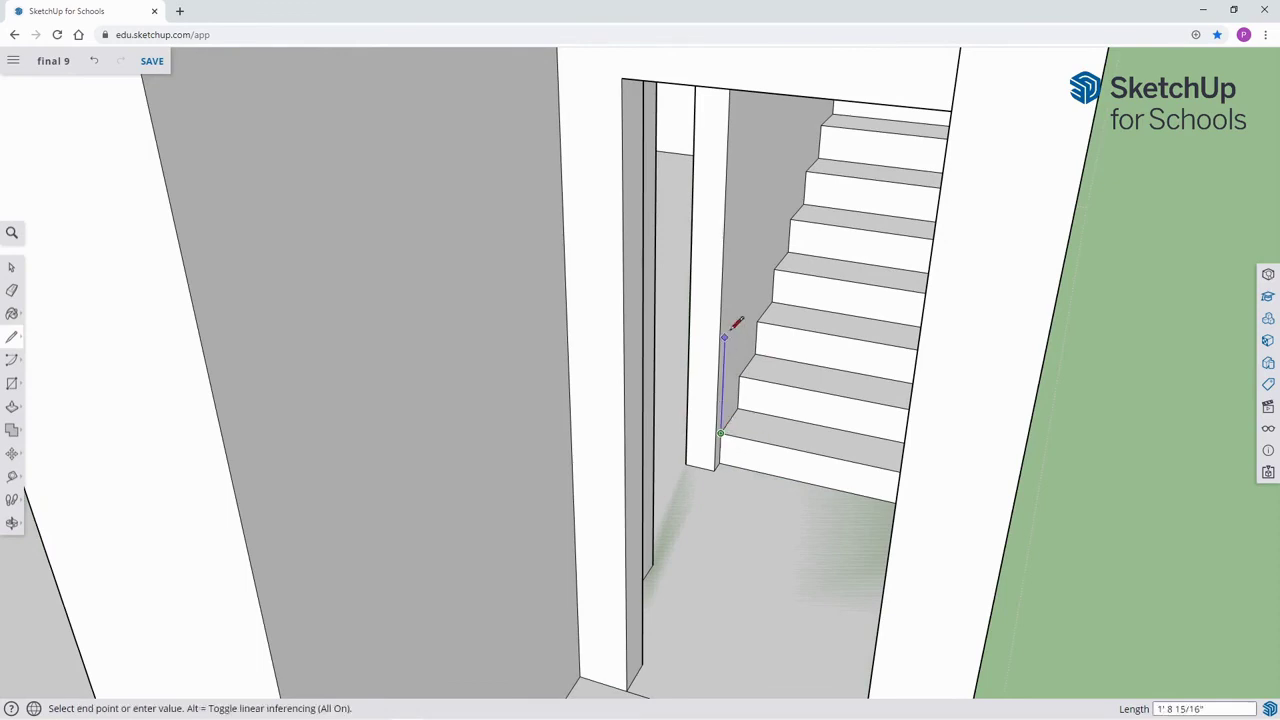
{"action": "scroll", "coordinate": [744, 240], "scroll_direction": "down", "scroll_amount": 6}
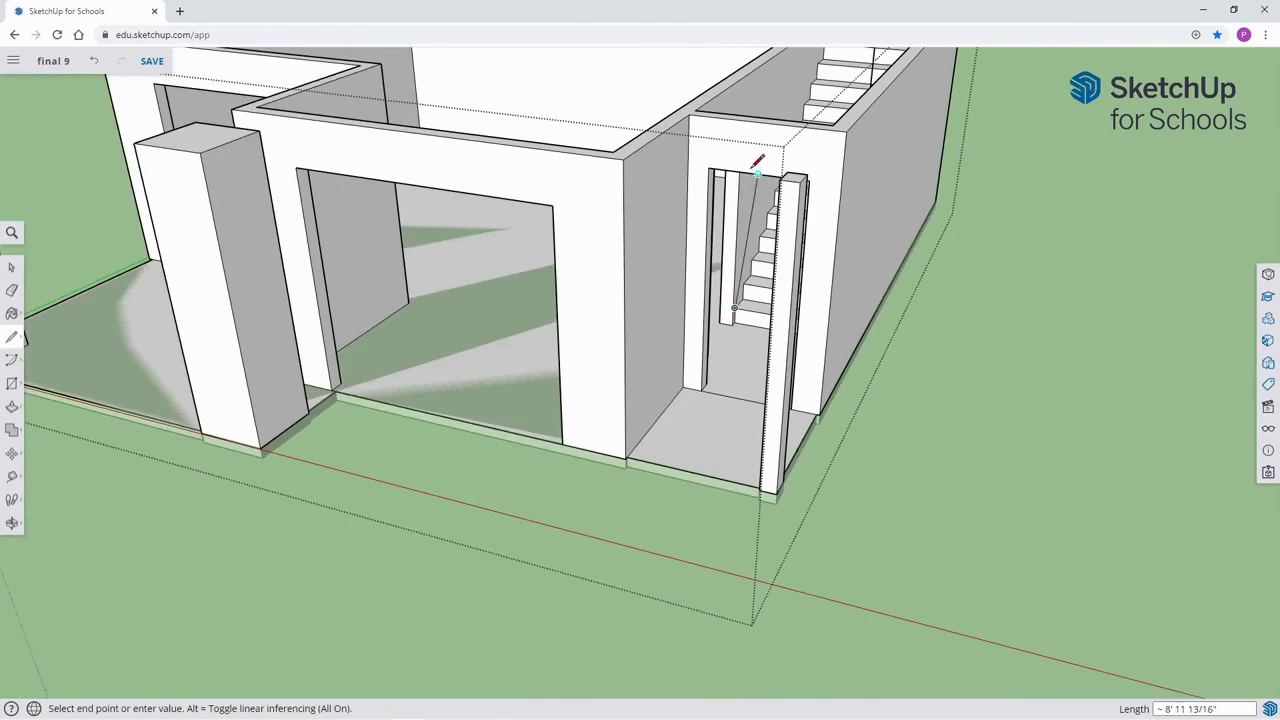
{"action": "scroll", "coordinate": [757, 110], "scroll_direction": "down", "scroll_amount": 3}
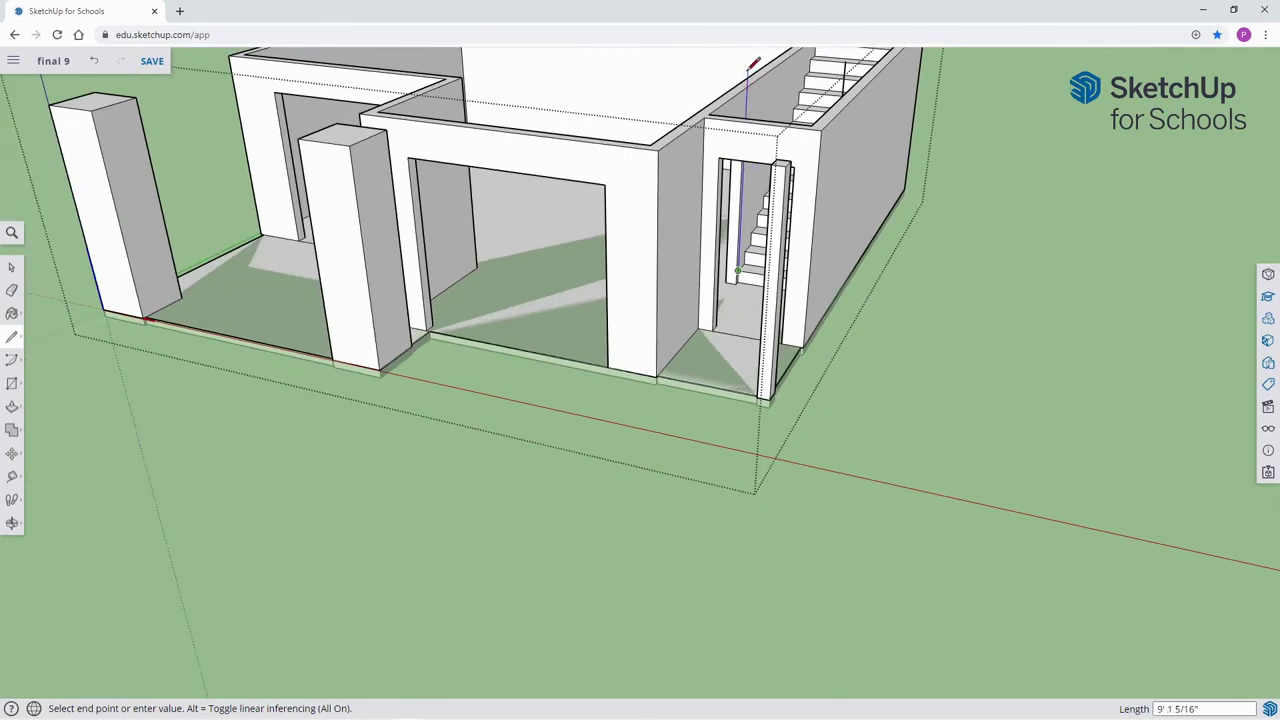
{"action": "scroll", "coordinate": [754, 52], "scroll_direction": "down", "scroll_amount": 3}
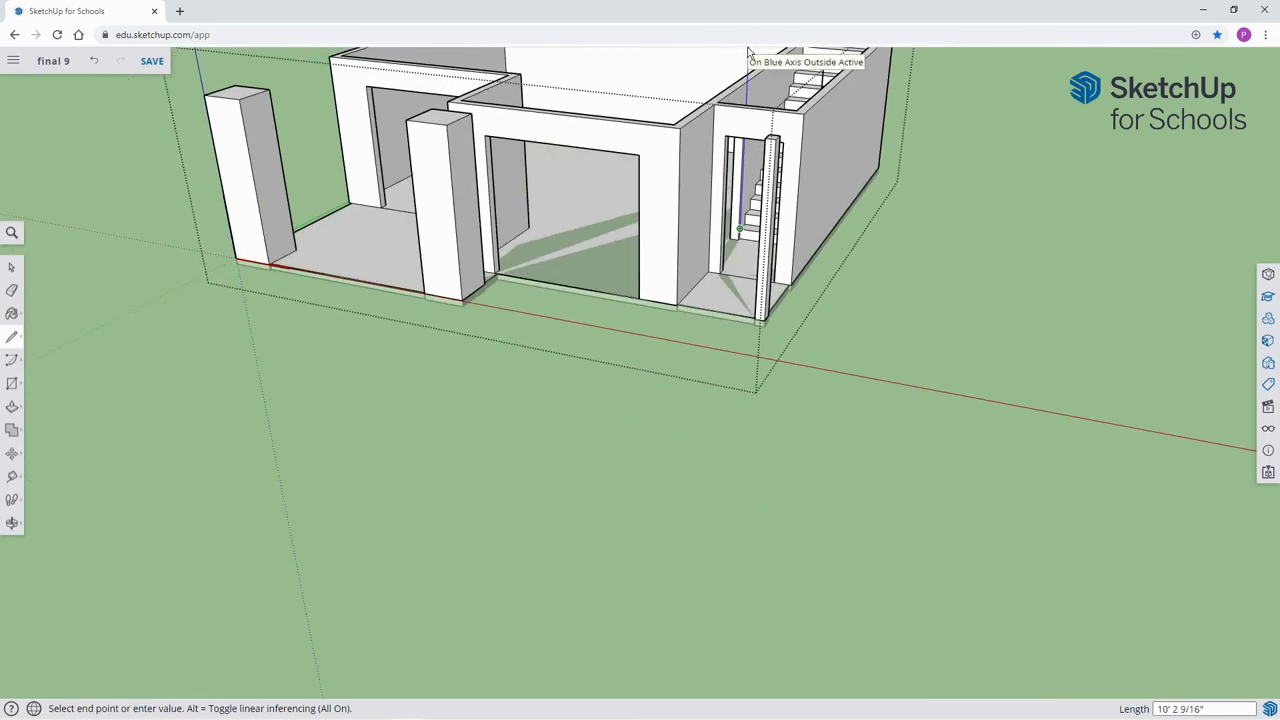
{"action": "key", "text": "h"}
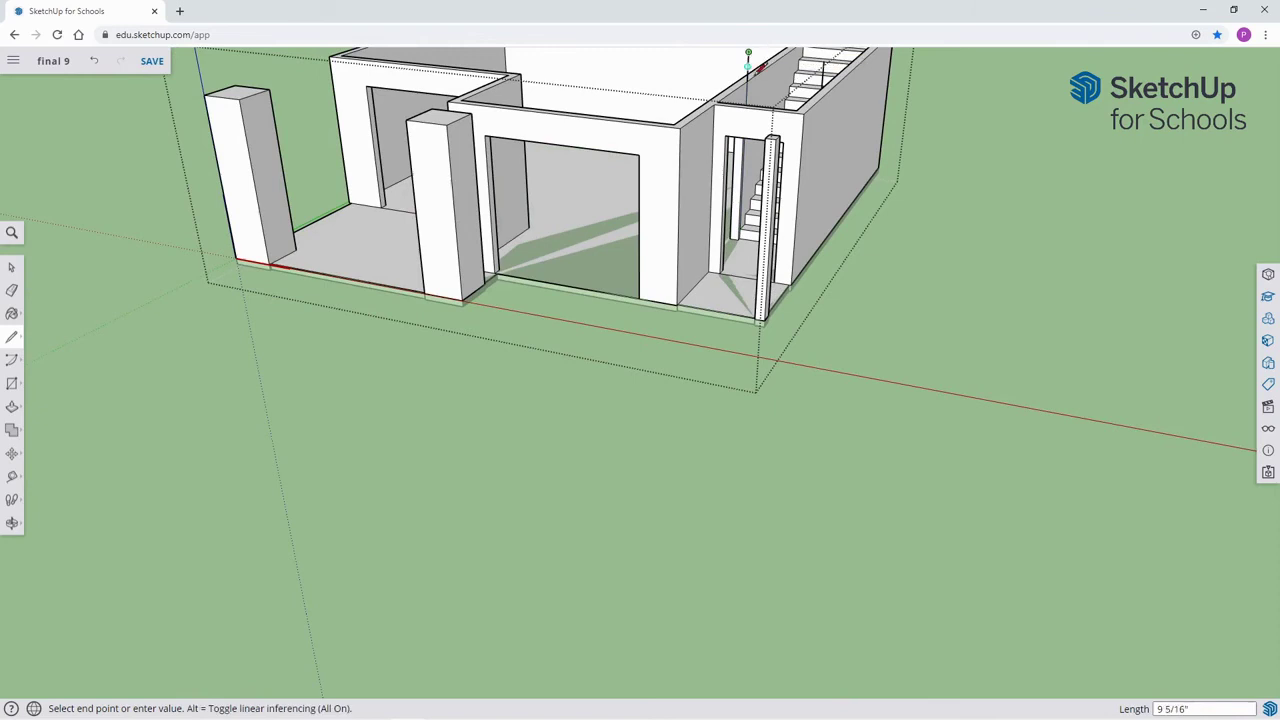
Draw a vertical marker line about 2' 4" long upward from the inner-wall corner at the top end of the stairs.
{"action": "scroll", "coordinate": [800, 150], "scroll_direction": "down", "scroll_amount": 3}
{"action": "middle_click_drag", "start_coordinate": [836, 177], "coordinate": [740, 322]}
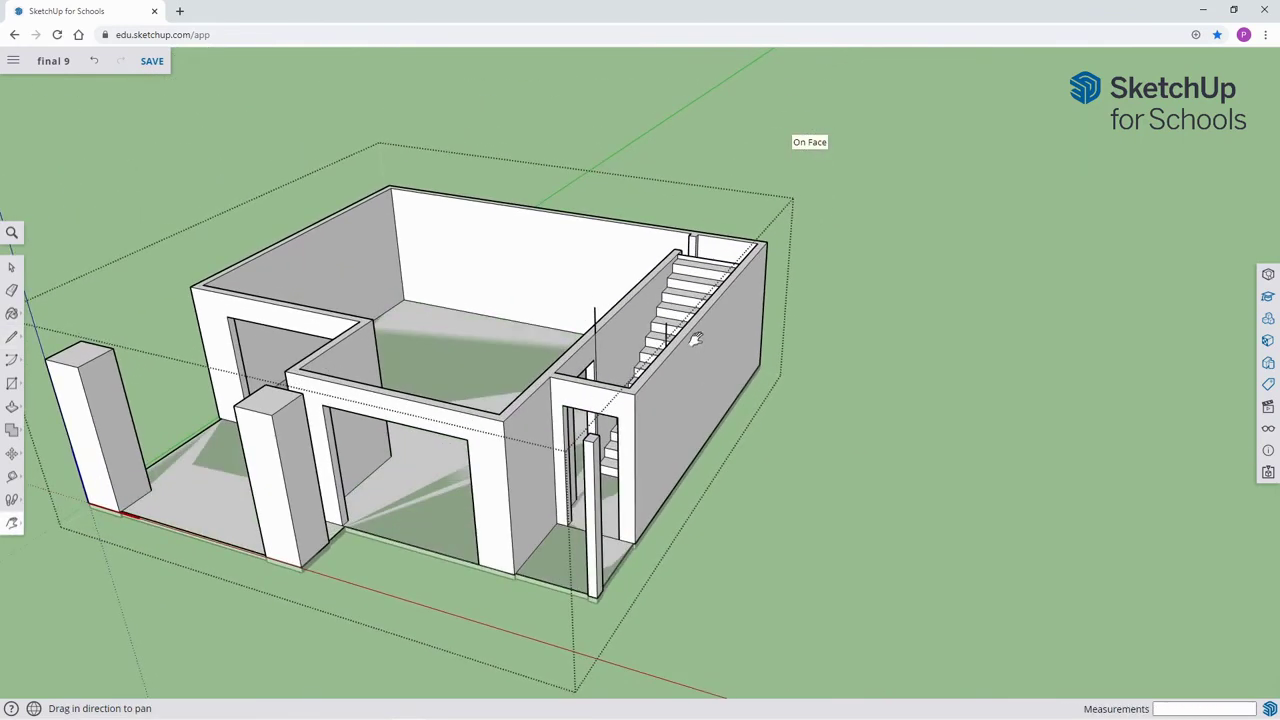
{"action": "scroll", "coordinate": [700, 285], "scroll_direction": "up", "scroll_amount": 5}
{"action": "scroll", "coordinate": [703, 278], "scroll_direction": "up", "scroll_amount": 2}
{"action": "key", "text": "Escape"}
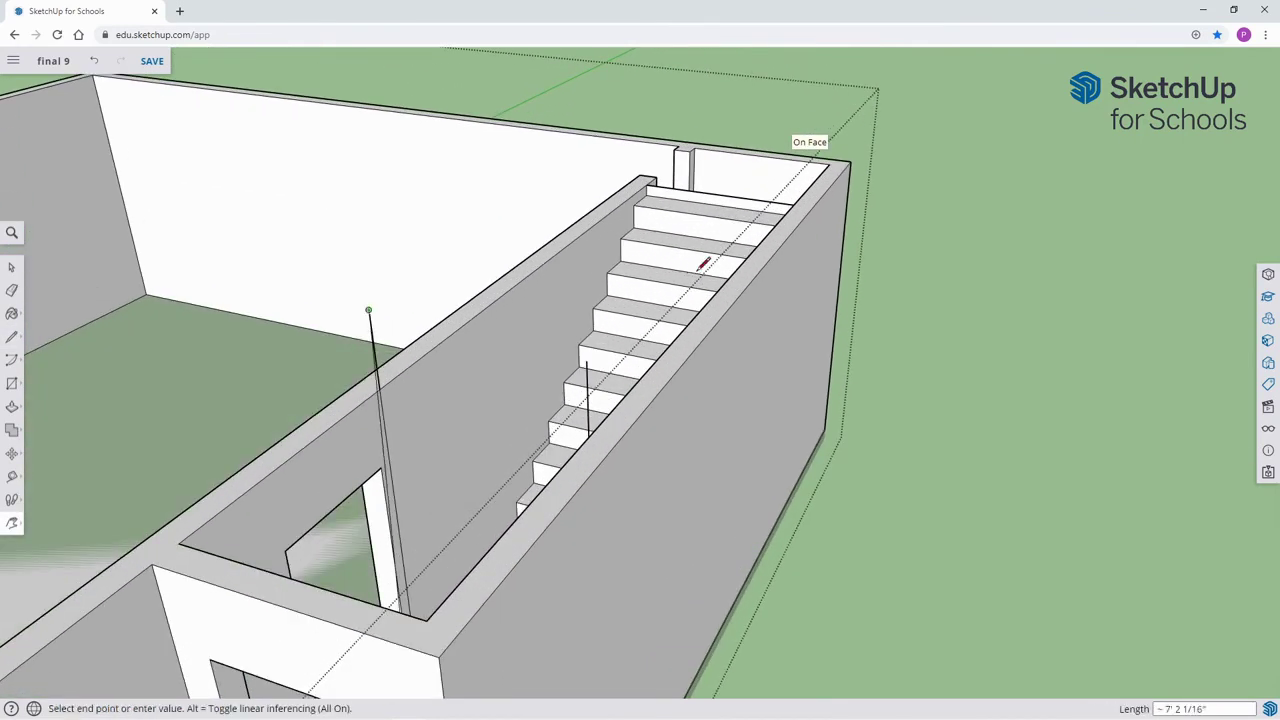
{"action": "key", "text": "Escape"}
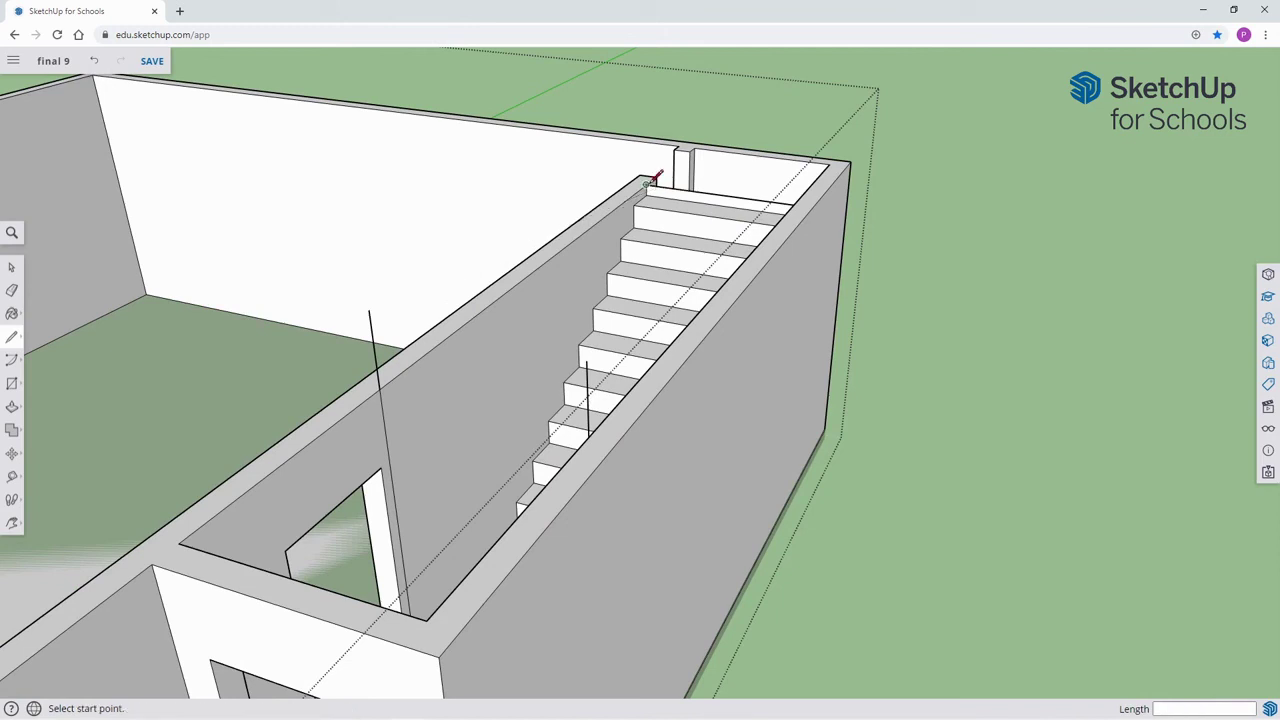
{"action": "left_click", "coordinate": [647, 181]}
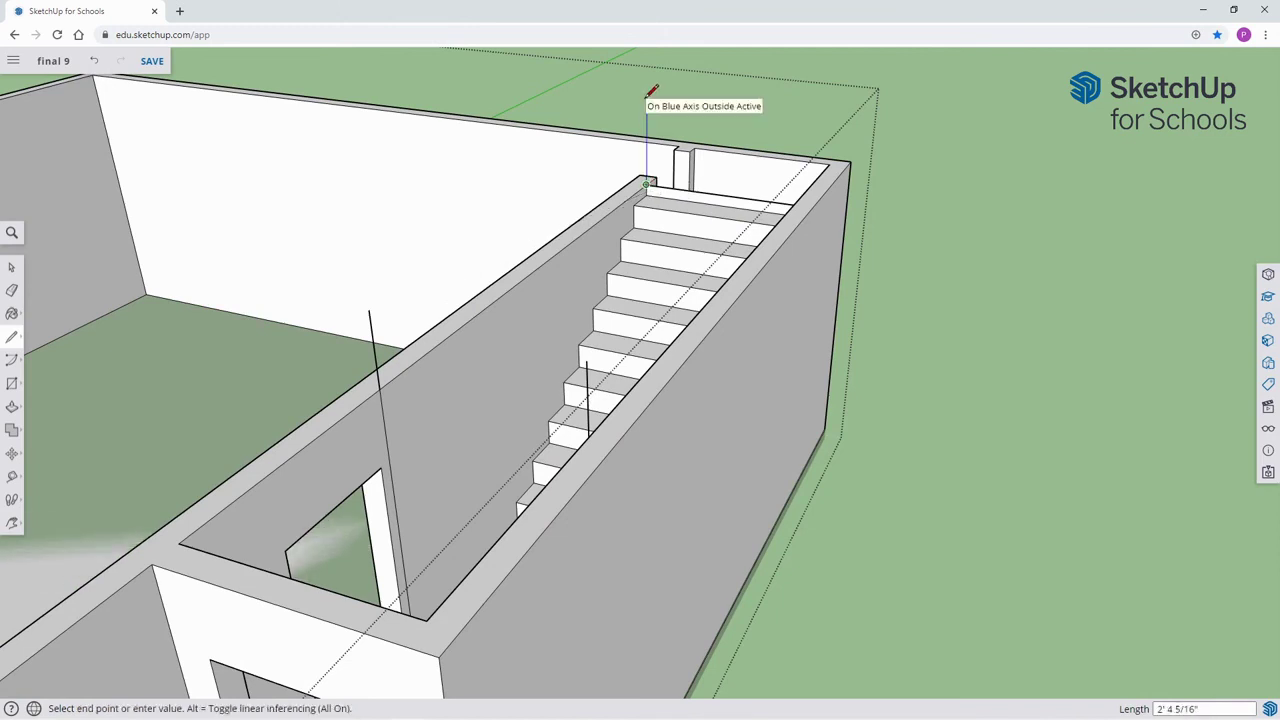
{"action": "left_click", "coordinate": [646, 97]}
Draw a fourth vertical marker line upward from the top step's outer-wall corner to above the wall.
{"action": "middle_click_drag", "start_coordinate": [603, 204], "coordinate": [766, 314]}
{"action": "key", "text": "Escape"}
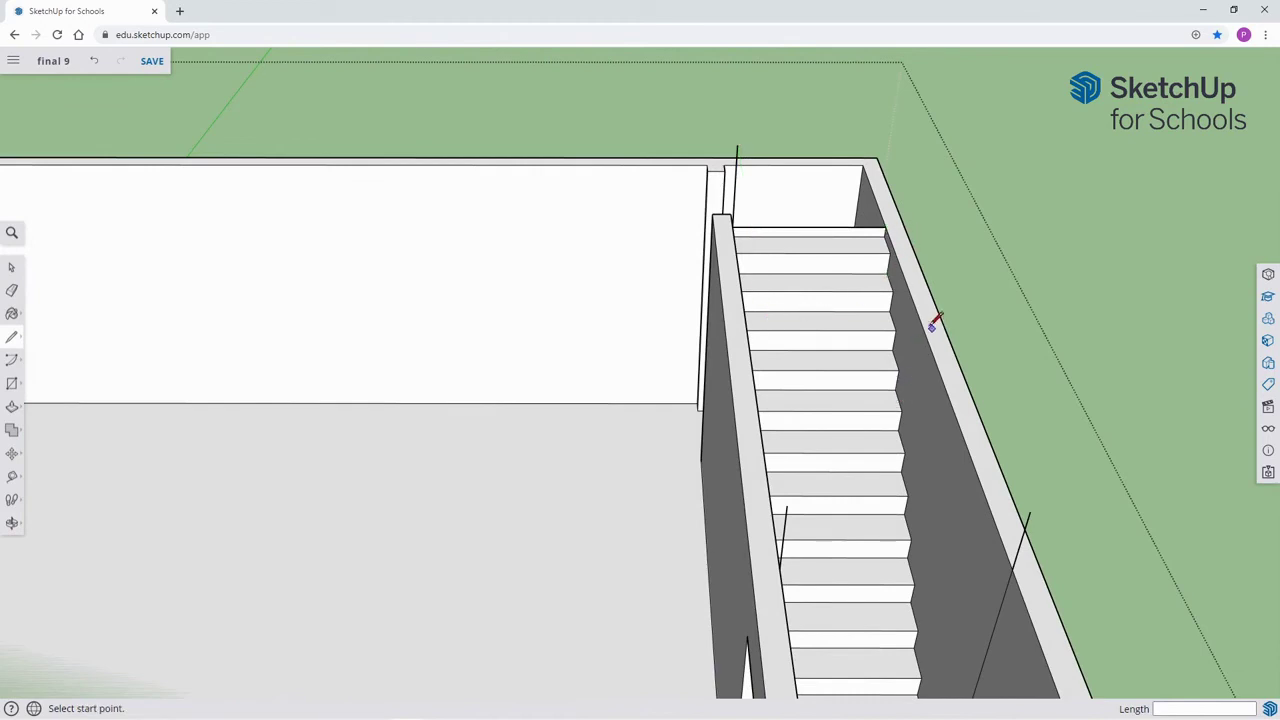
{"action": "left_click", "coordinate": [885, 228]}
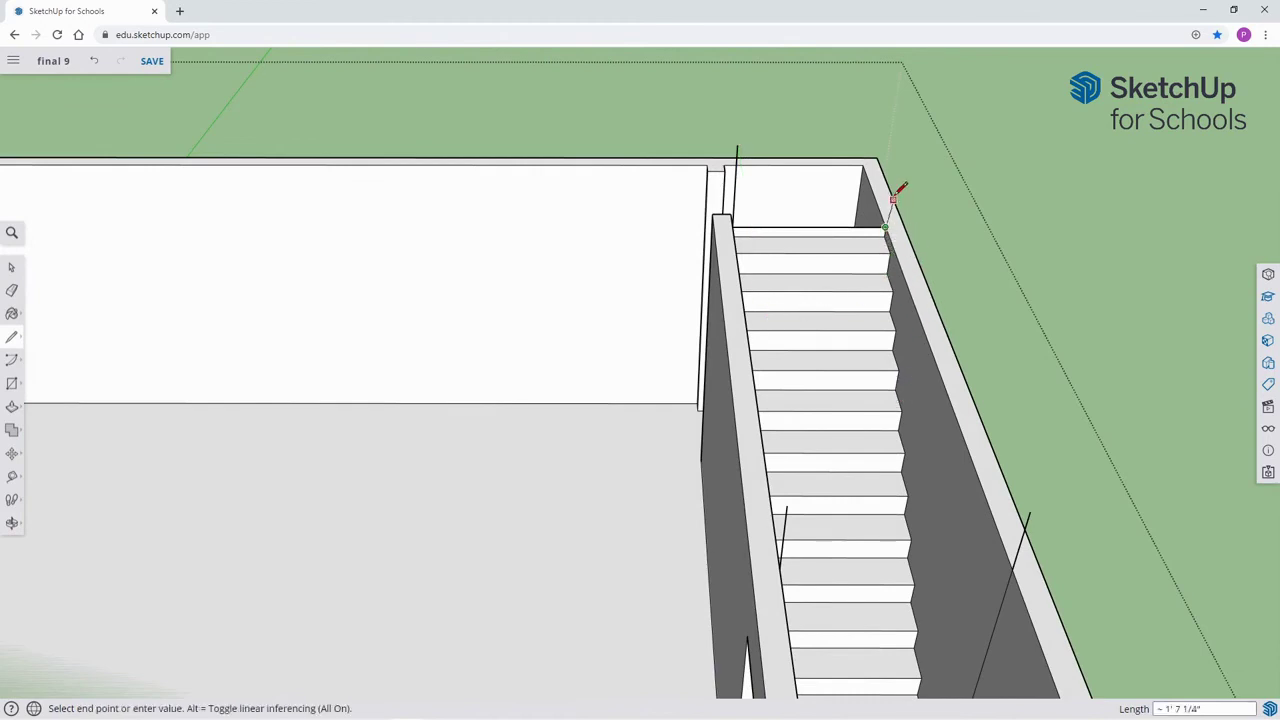
{"action": "left_click", "coordinate": [898, 145]}
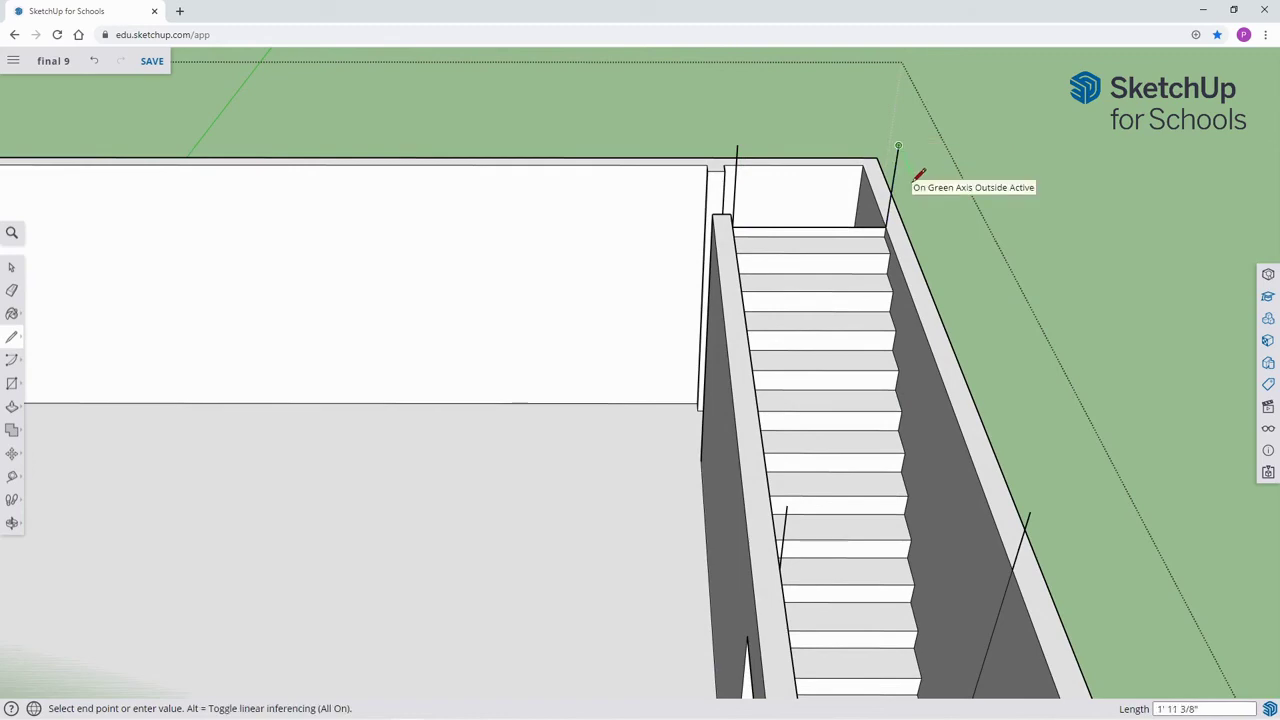
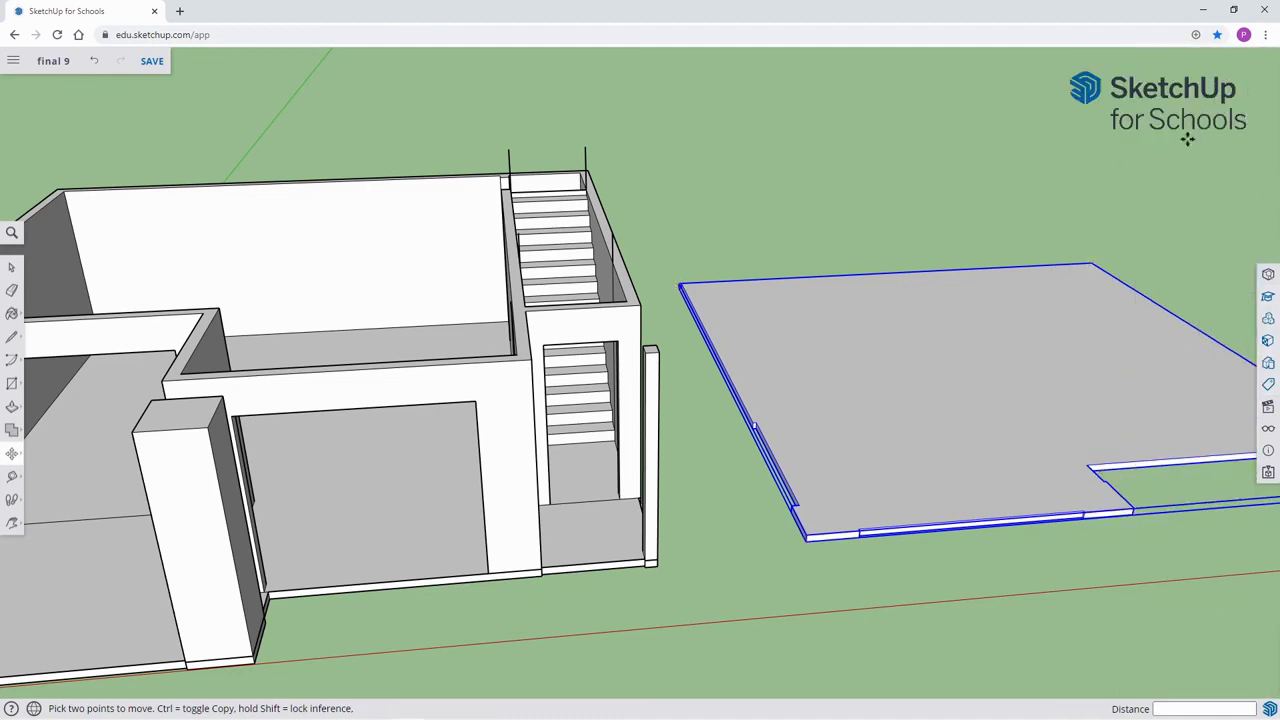
Explode the foundation copy beside the house to remake it as a separate component named "ceiling", and save the model.
{"action": "right_click", "coordinate": [921, 356]}
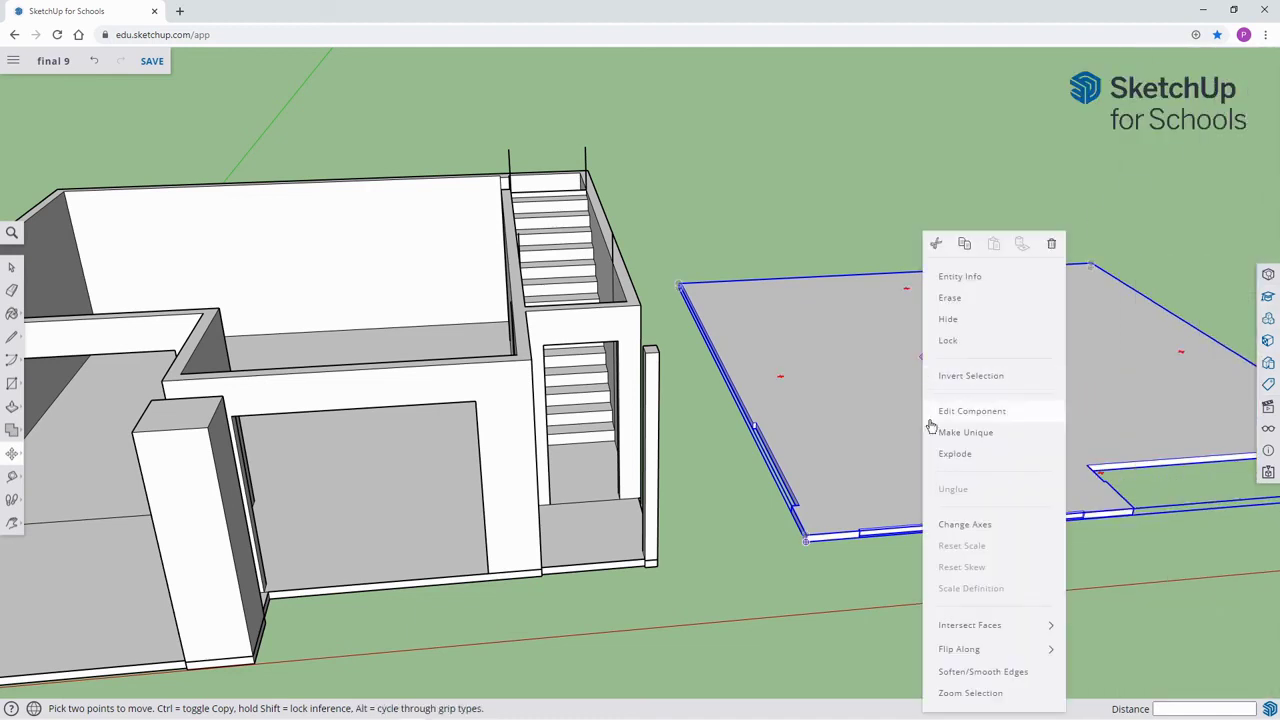
{"action": "left_click", "coordinate": [958, 454]}
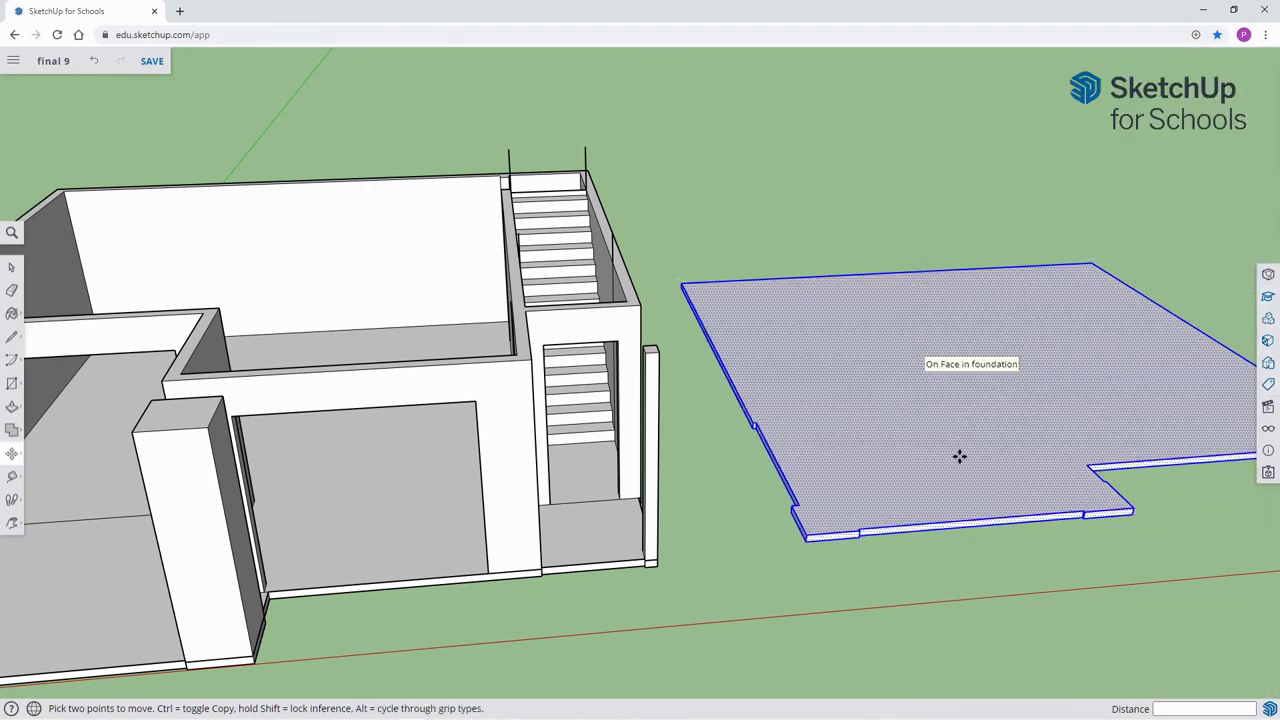
{"action": "right_click", "coordinate": [876, 352]}
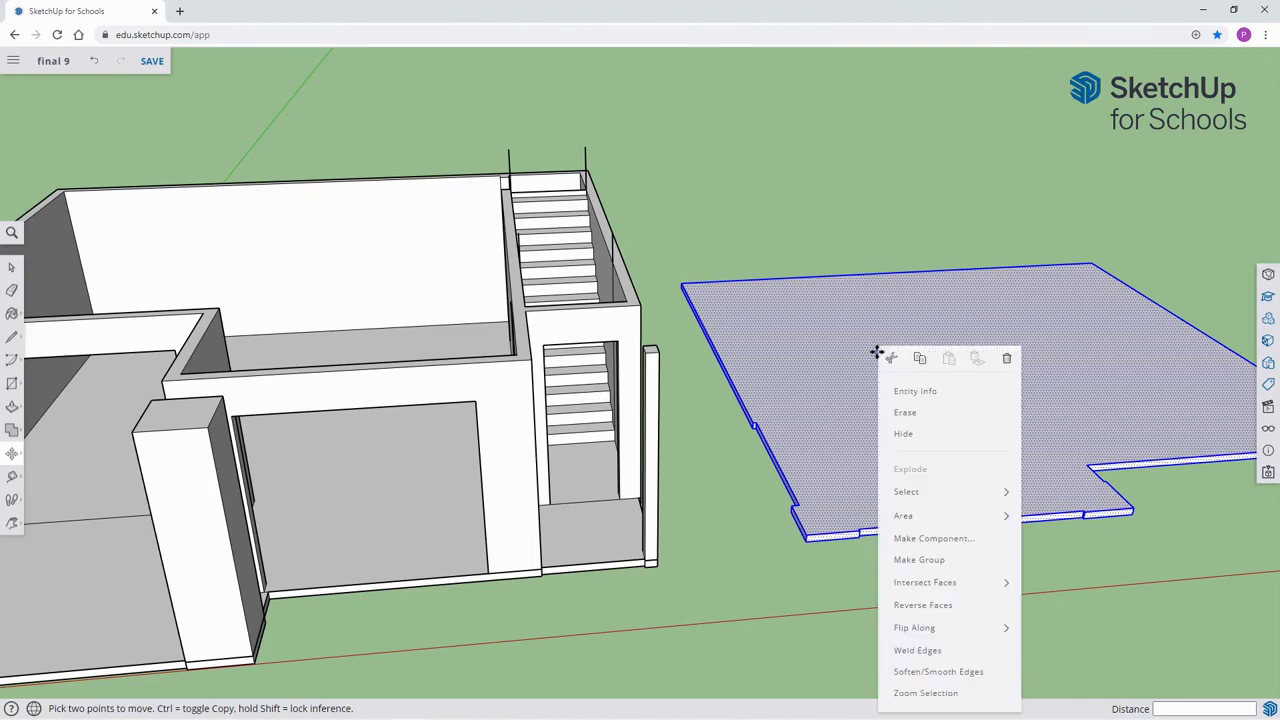
{"action": "left_click", "coordinate": [934, 539]}
{"action": "type", "text": "ceiling"}
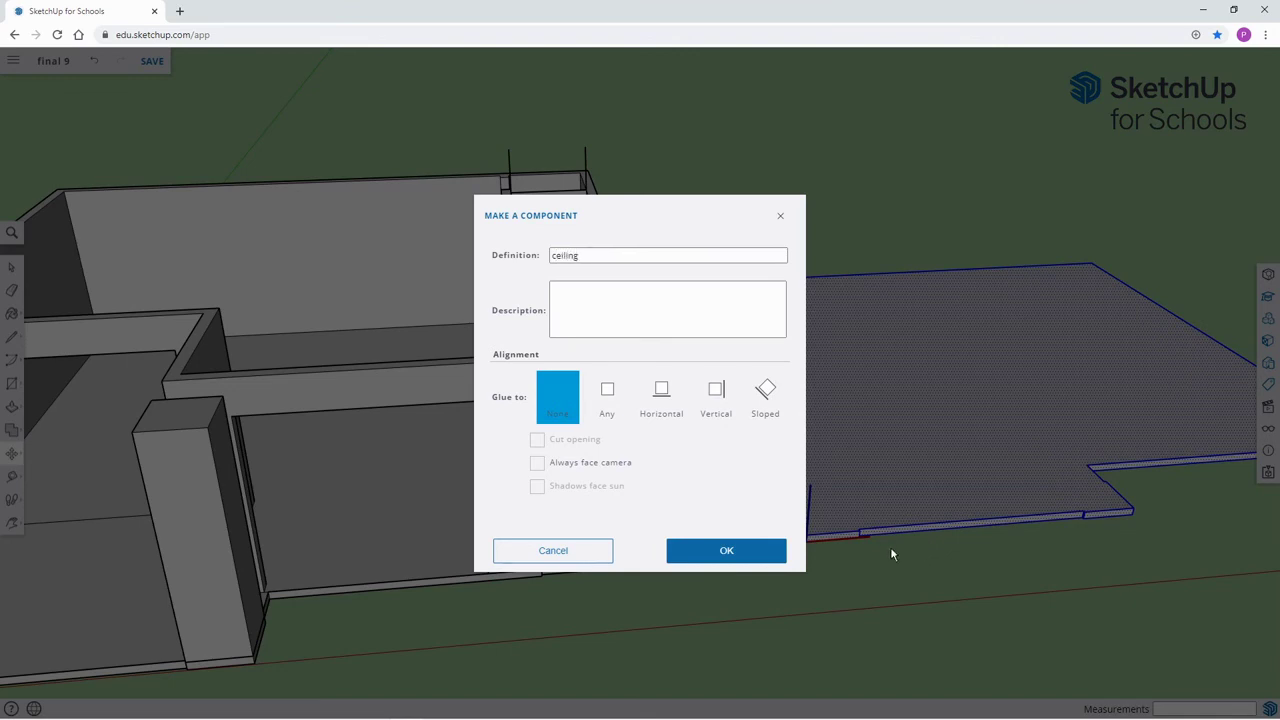
{"action": "left_click", "coordinate": [757, 551]}
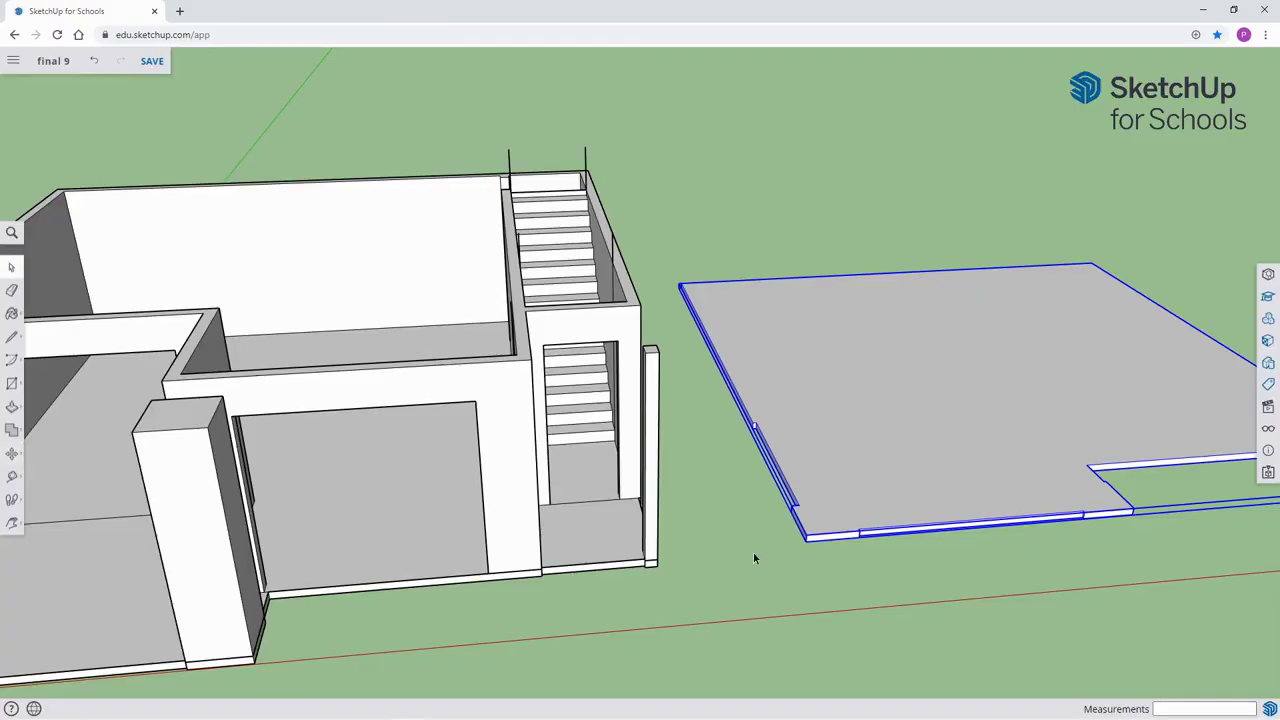
{"action": "left_click", "coordinate": [751, 539]}
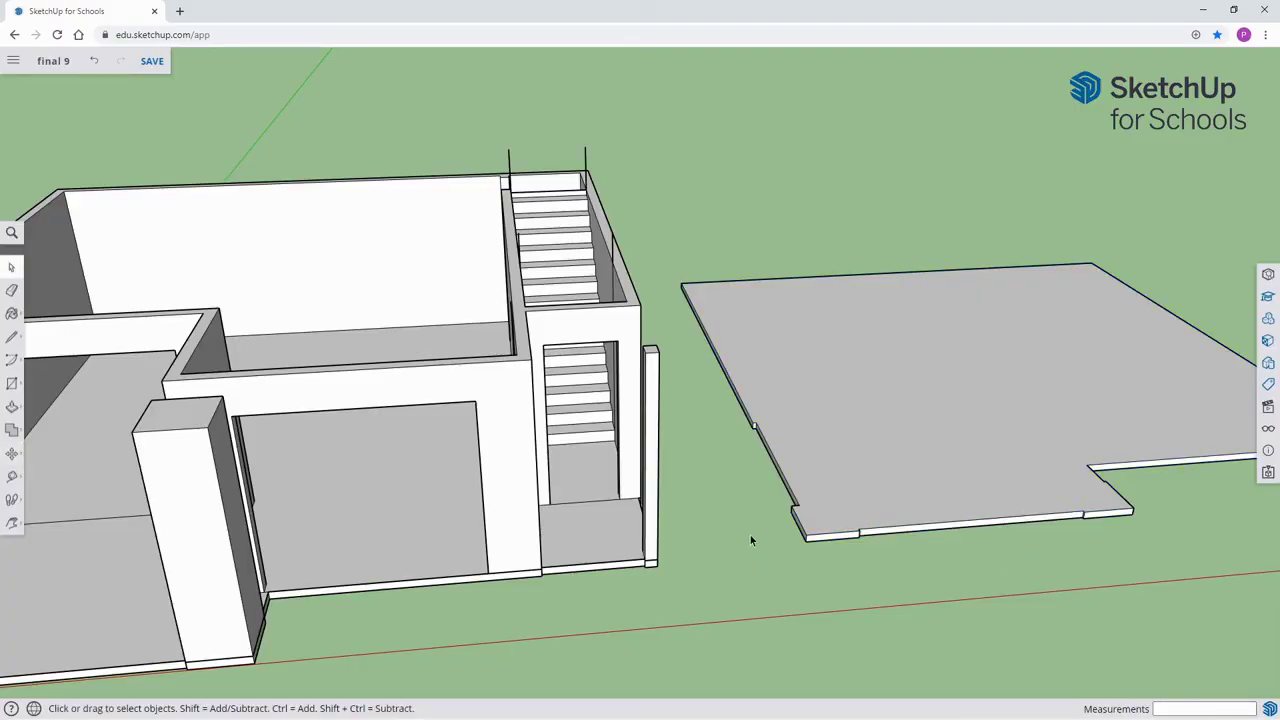
{"action": "key", "text": "ctrl+s"}
Move the ceiling component by its bottom front corner onto the matching top corner of the house's front pillar.
{"action": "left_click", "coordinate": [866, 477]}
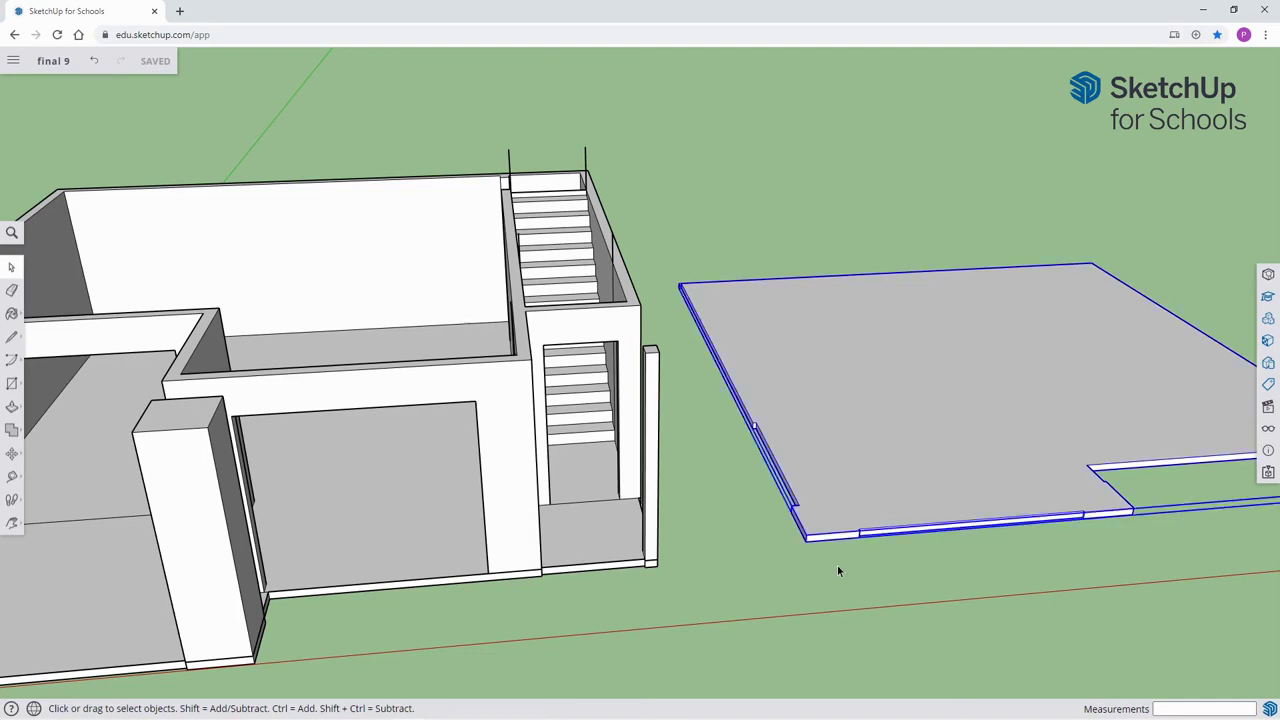
{"action": "scroll", "coordinate": [838, 568], "scroll_direction": "up", "scroll_amount": 3}
{"action": "scroll", "coordinate": [838, 568], "scroll_direction": "up", "scroll_amount": 2}
{"action": "key", "text": "m"}
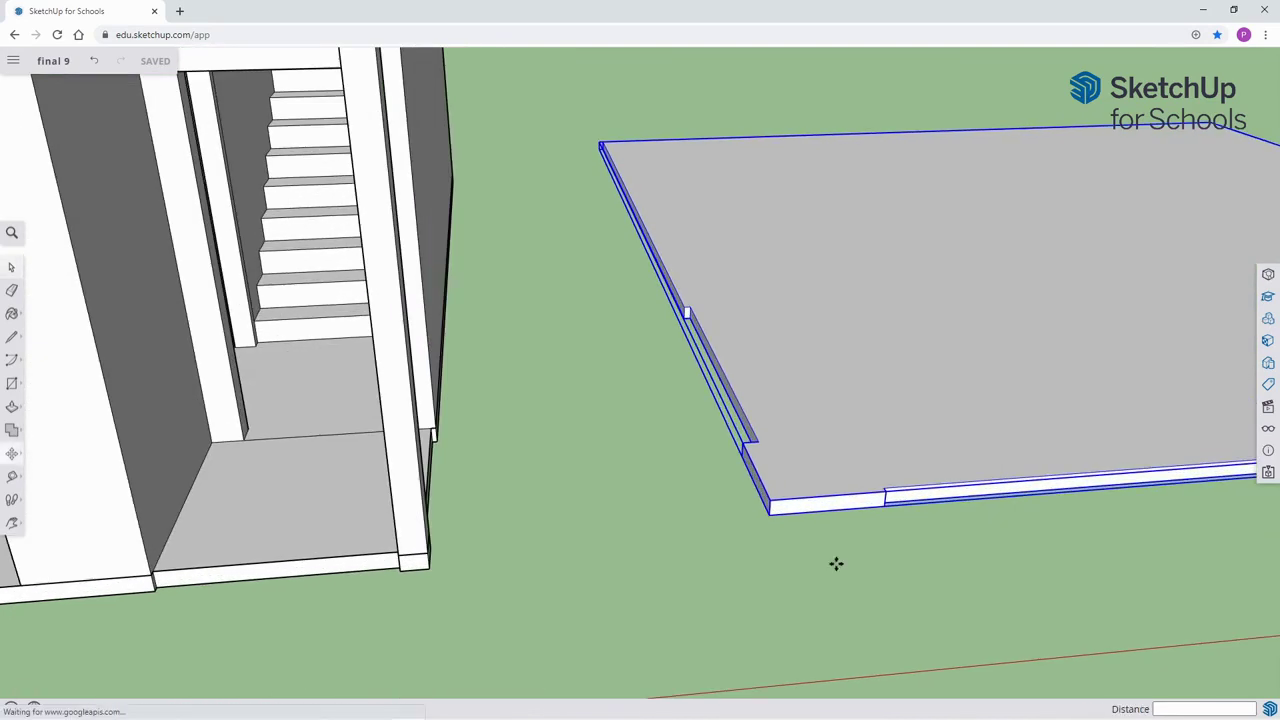
{"action": "left_click", "coordinate": [765, 517]}
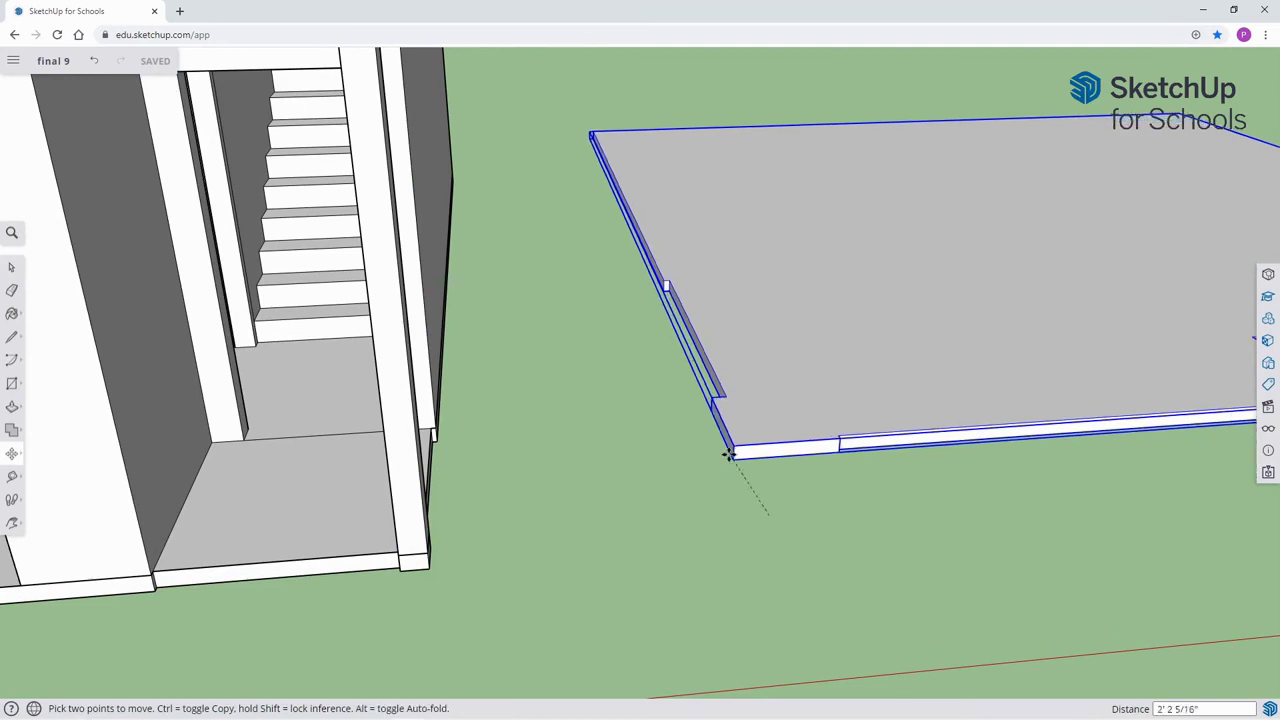
{"action": "scroll", "coordinate": [624, 392], "scroll_direction": "down", "scroll_amount": 4}
{"action": "scroll", "coordinate": [617, 391], "scroll_direction": "down", "scroll_amount": 3}
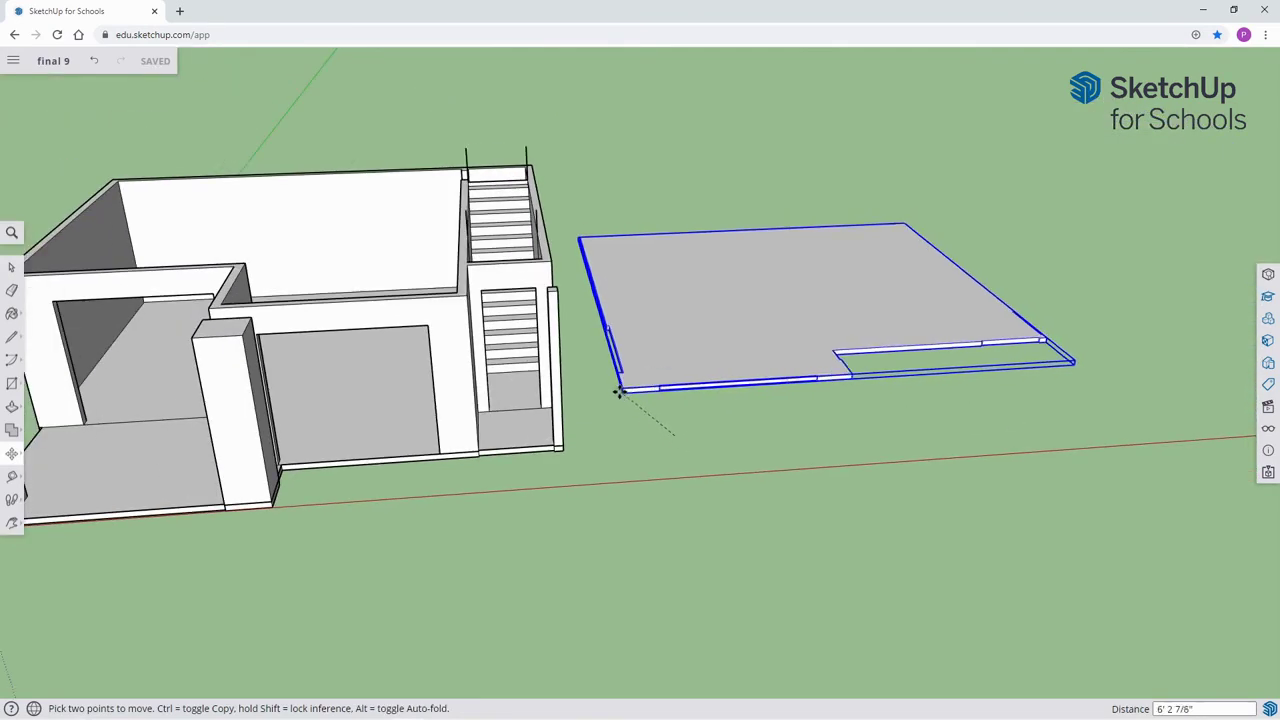
{"action": "middle_click_drag", "start_coordinate": [597, 386], "coordinate": [230, 349]}
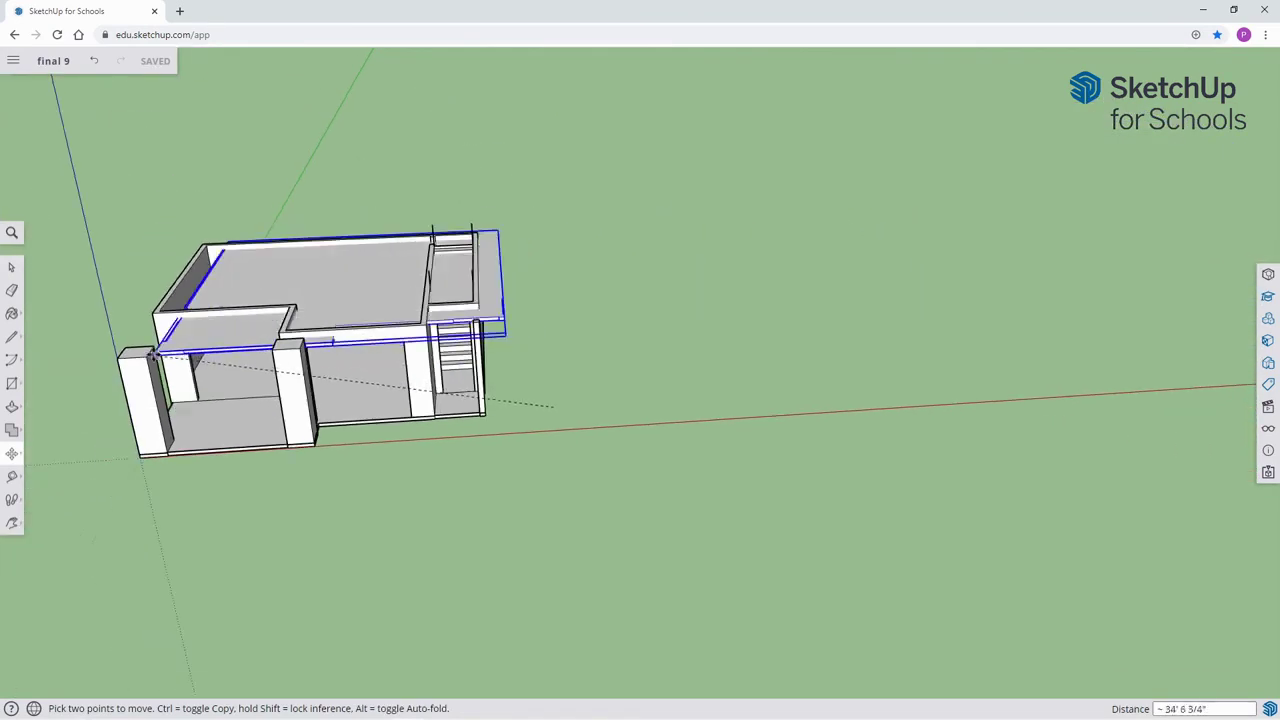
{"action": "left_click", "coordinate": [117, 355]}
{"action": "middle_click_drag", "start_coordinate": [316, 495], "coordinate": [350, 488], "text": "shift"}
{"action": "scroll", "coordinate": [667, 565], "scroll_direction": "up", "scroll_amount": 3}
{"action": "left_click", "coordinate": [613, 540]}
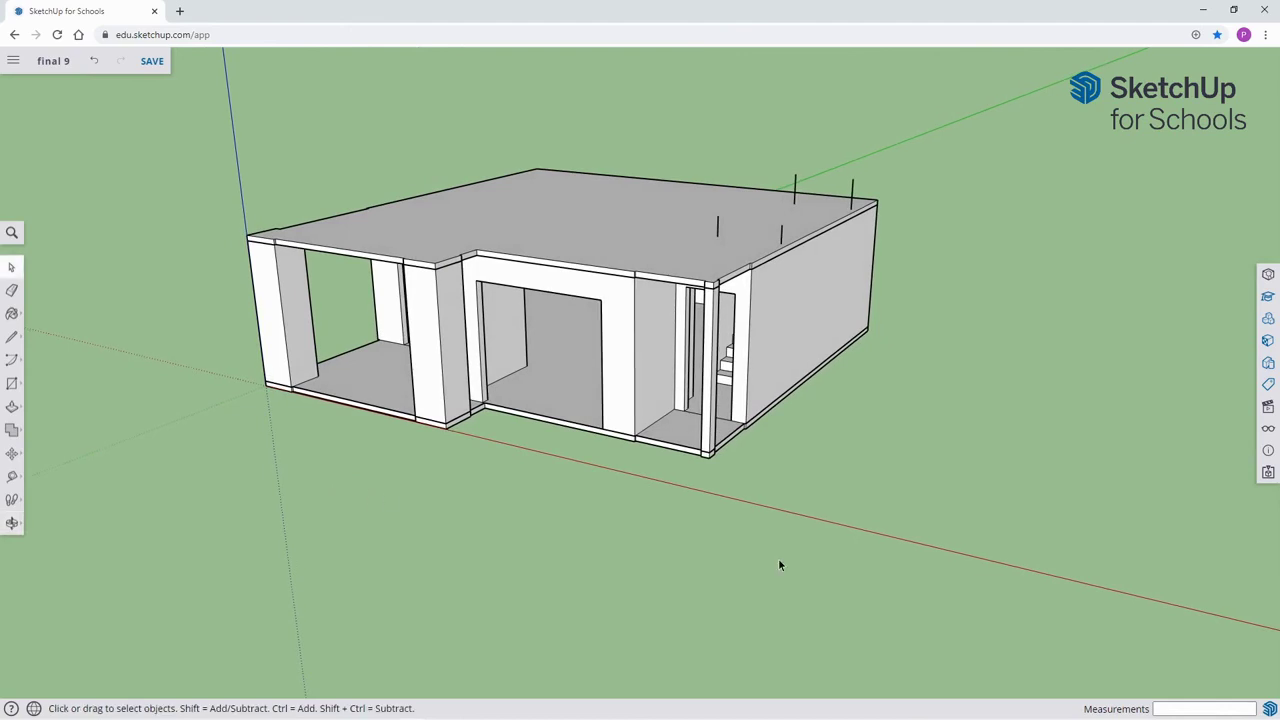
Open the ceiling component and draw an edge about 12' 3" long on its top face between the two inner-wall stair marker lines.
{"action": "scroll", "coordinate": [690, 215], "scroll_direction": "up", "scroll_amount": 5}
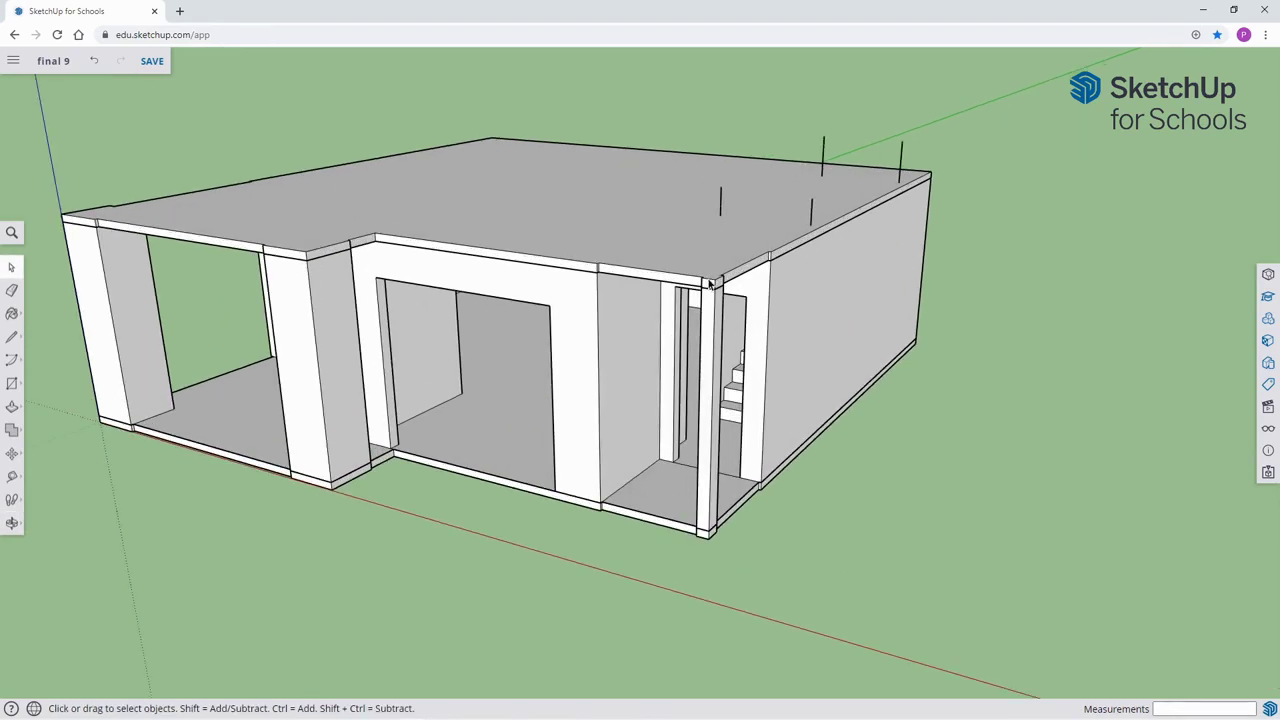
{"action": "middle_click_drag", "start_coordinate": [652, 222], "coordinate": [586, 343], "text": "shift"}
{"action": "scroll", "coordinate": [585, 346], "scroll_direction": "up", "scroll_amount": 3}
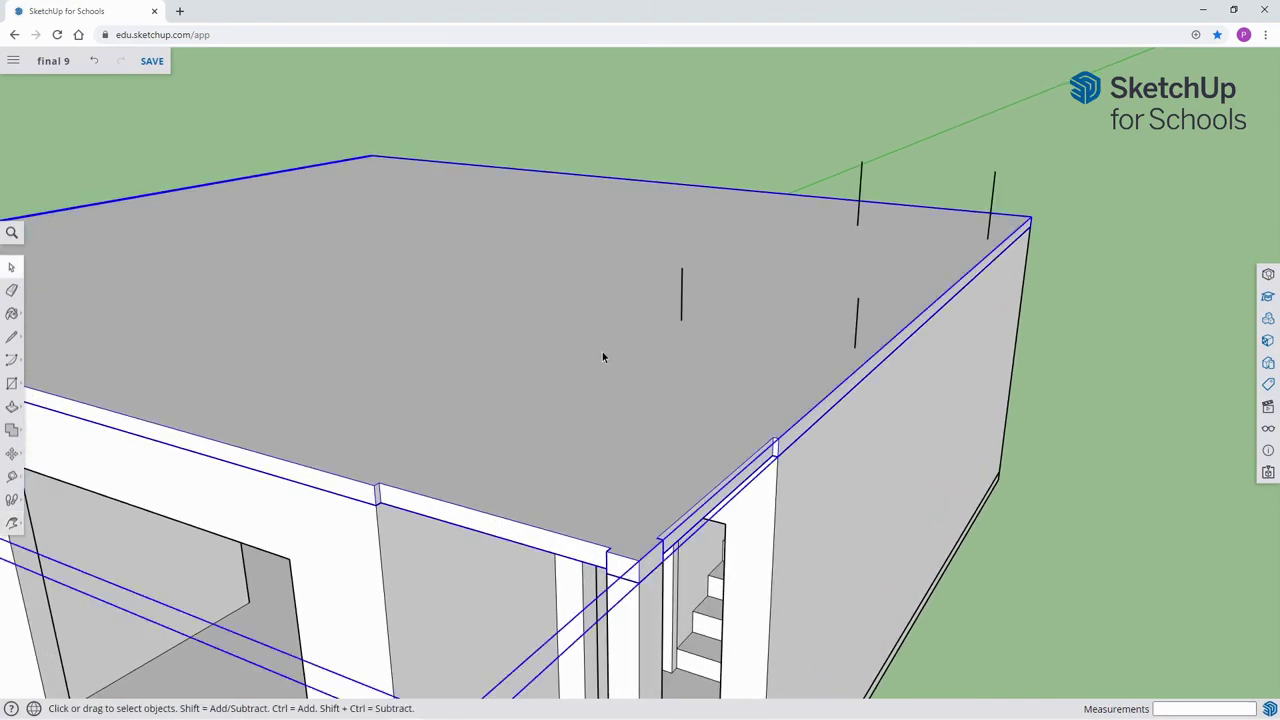
{"action": "double_click", "coordinate": [602, 357]}
{"action": "scroll", "coordinate": [736, 363], "scroll_direction": "up", "scroll_amount": 2}
{"action": "key", "text": "l"}
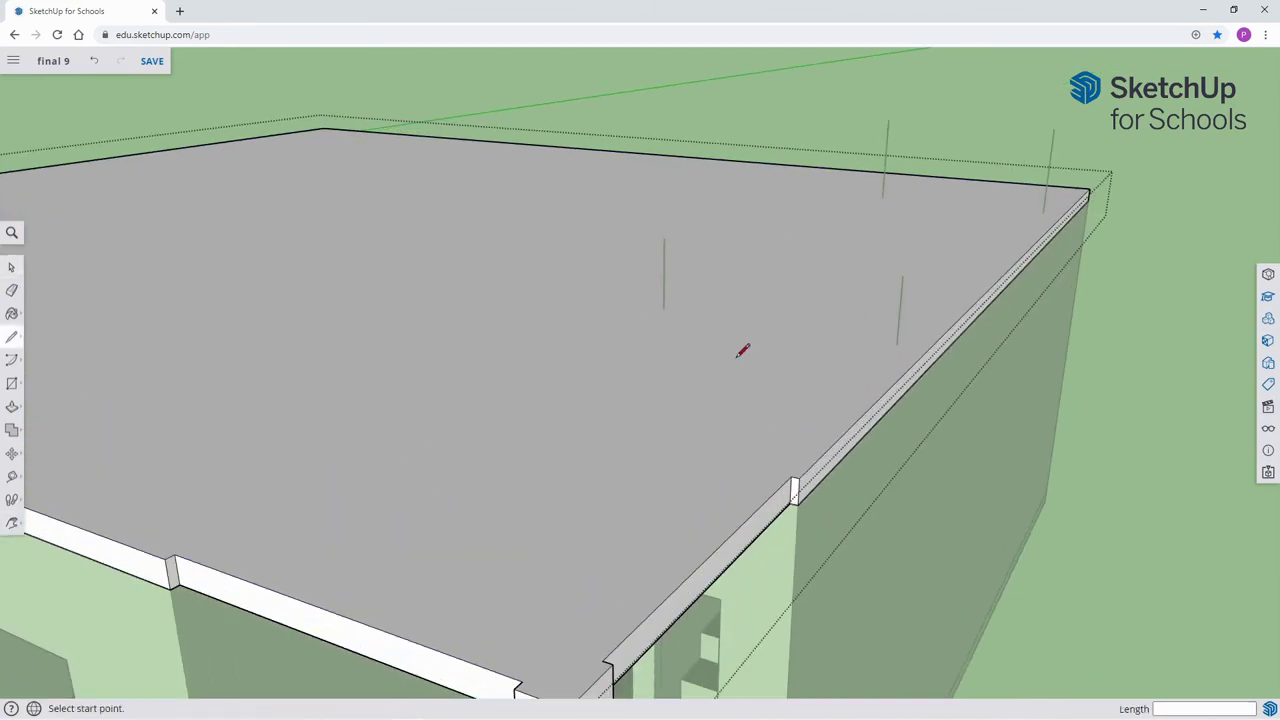
{"action": "left_click", "coordinate": [663, 307]}
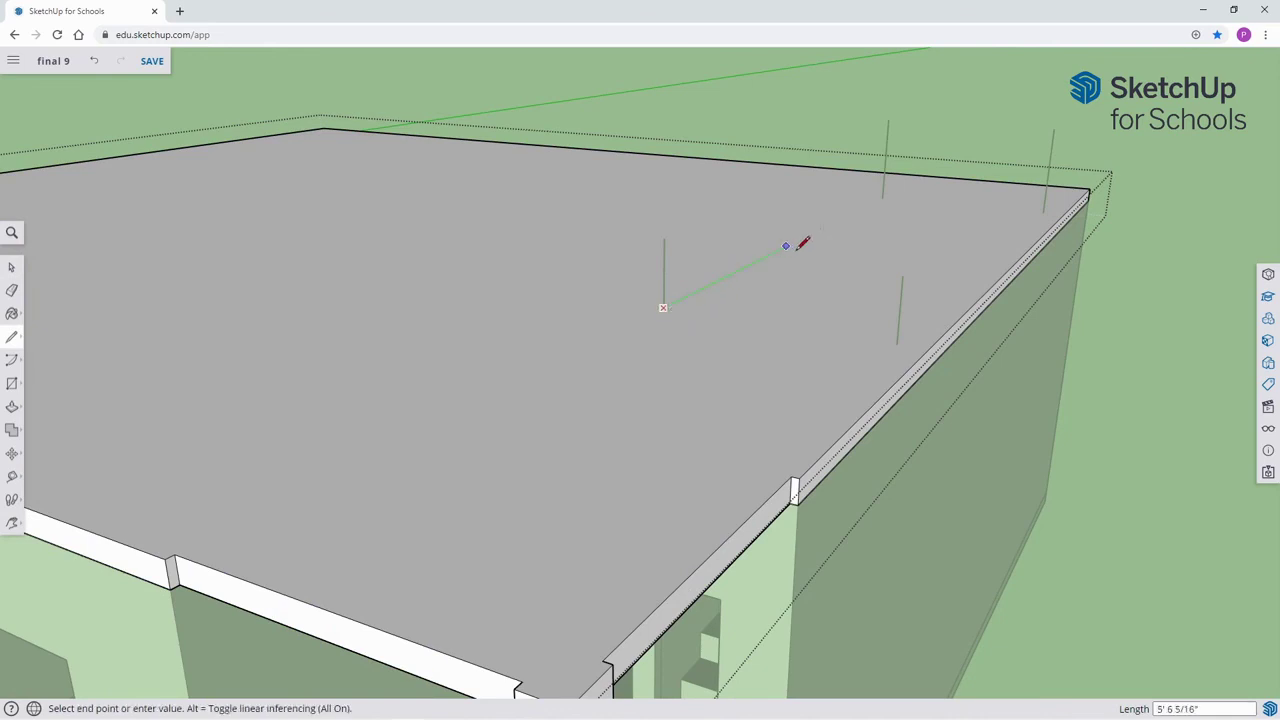
{"action": "left_click", "coordinate": [882, 196]}
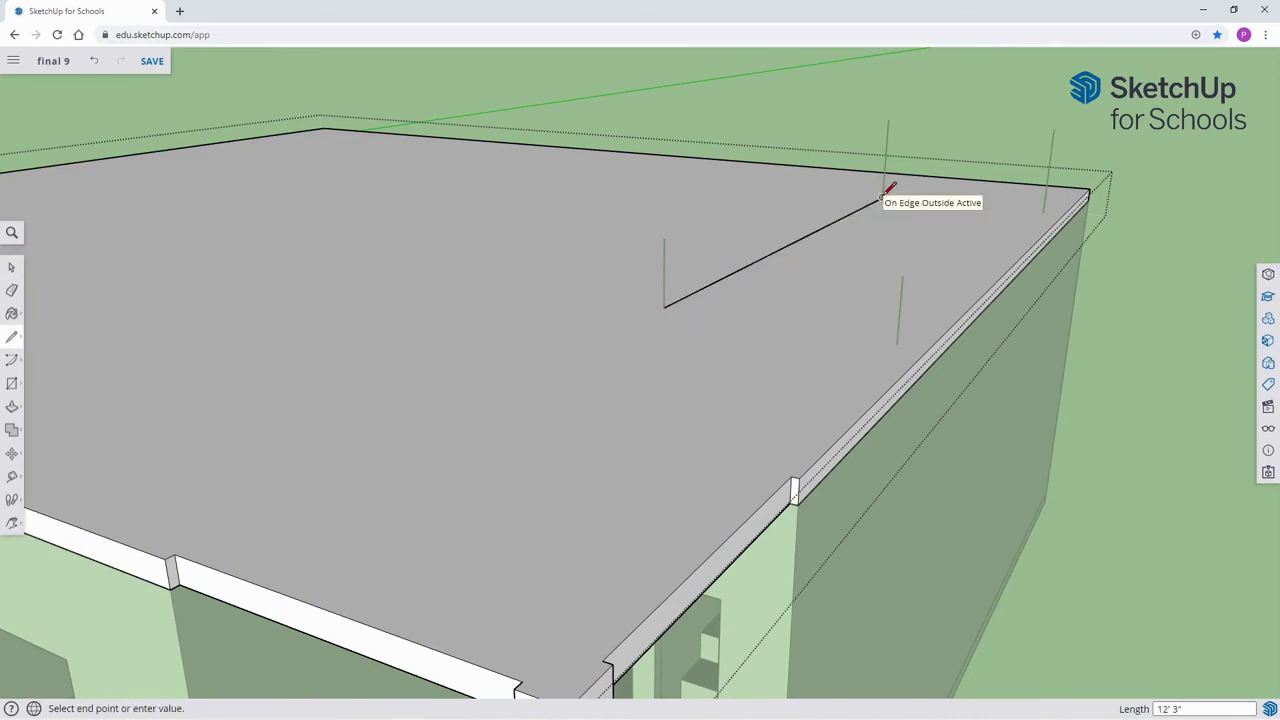
Close the stair opening outline on the ceiling's top face with three more edges through the marker lines, about 4' 1" wide.
{"action": "left_click", "coordinate": [1042, 211]}
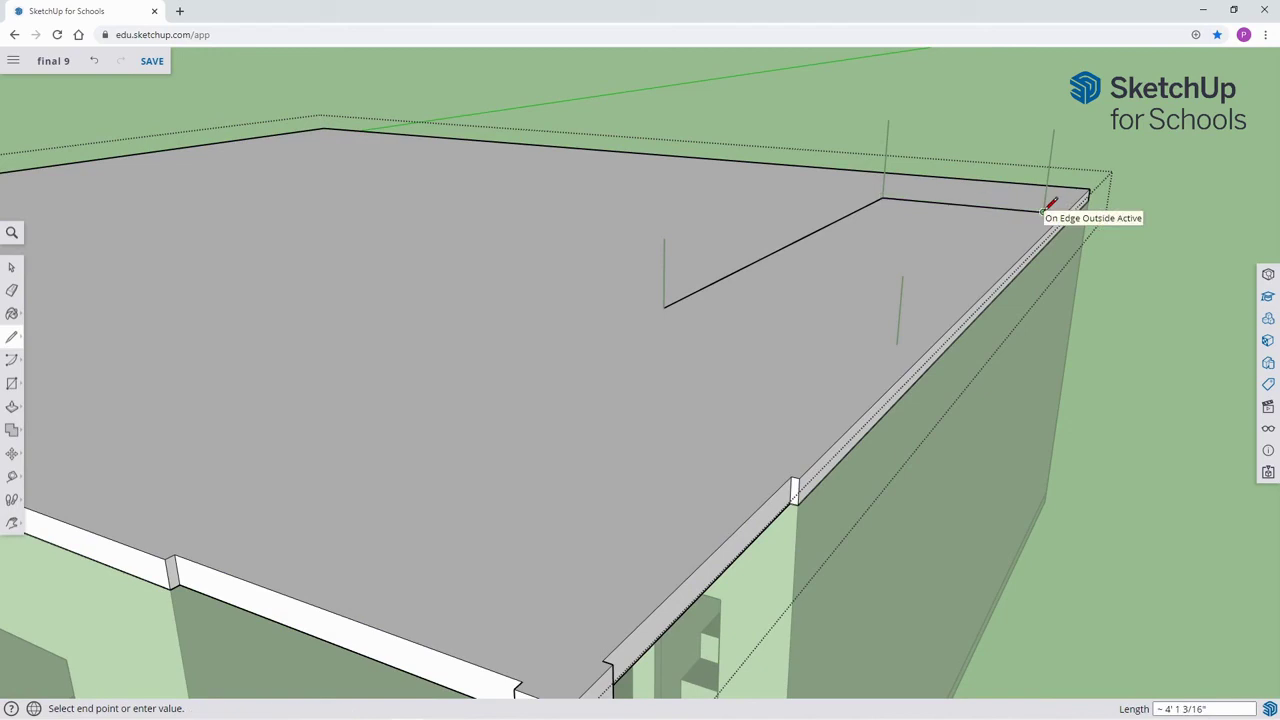
{"action": "left_click", "coordinate": [896, 343]}
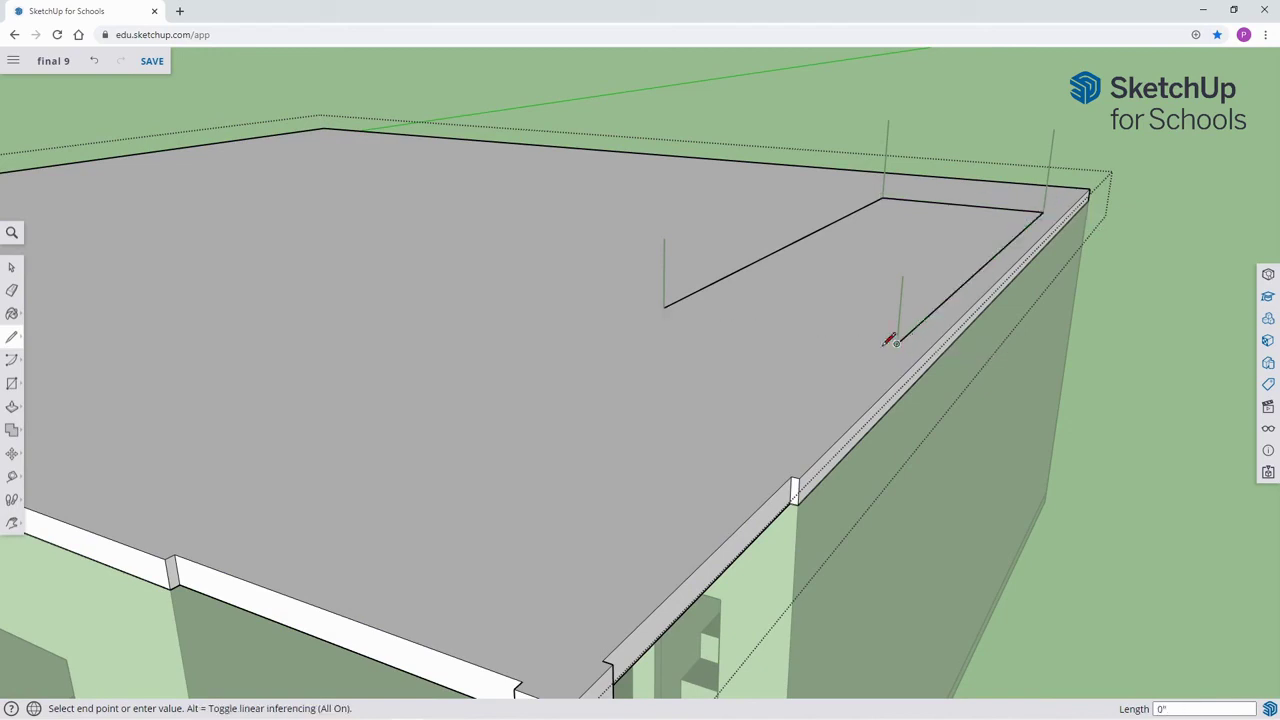
{"action": "left_click", "coordinate": [664, 307]}
Push the outlined stair face down 4" through the ceiling to cut the opening, and leave the ceiling component.
{"action": "scroll", "coordinate": [666, 305], "scroll_direction": "down", "scroll_amount": 5}
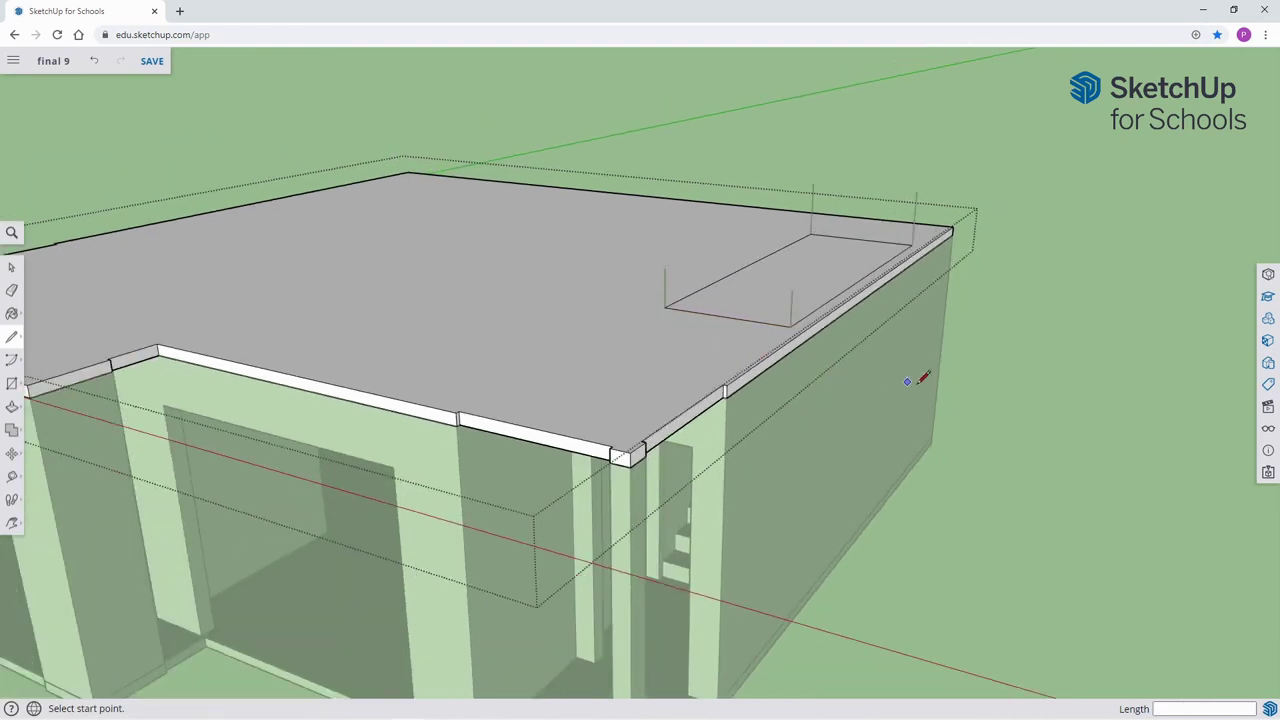
{"action": "key", "text": "space"}
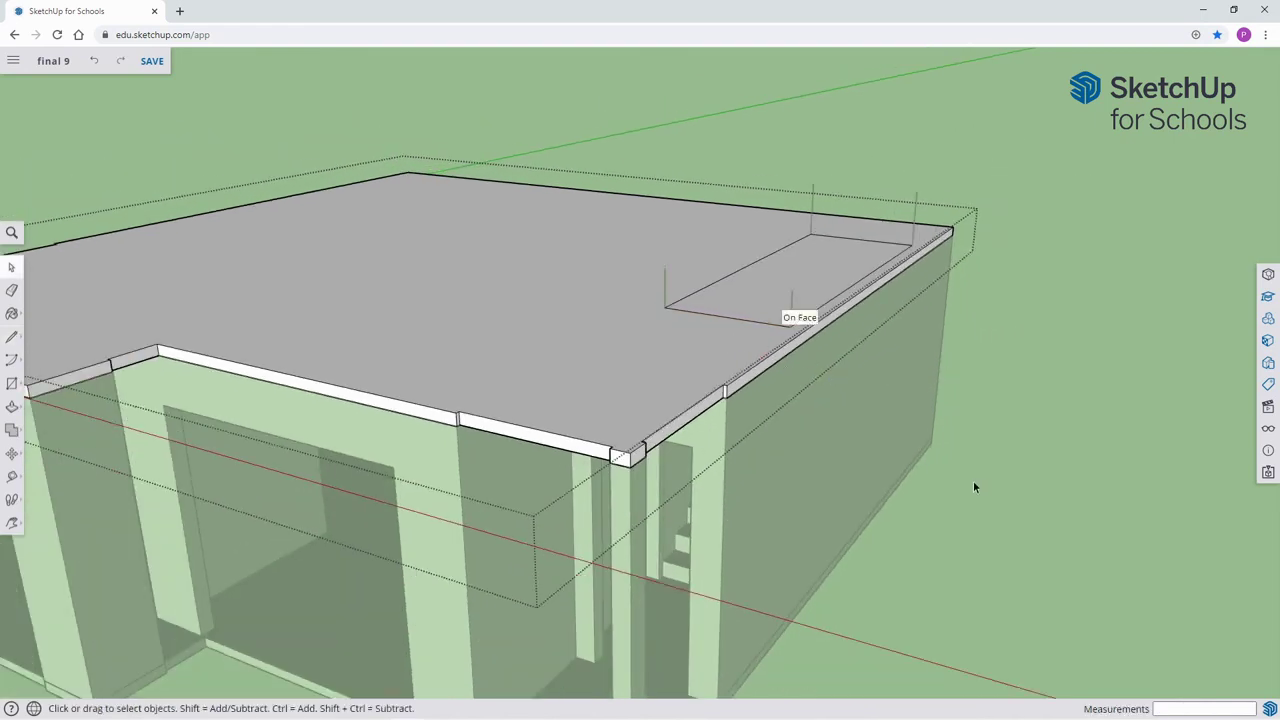
{"action": "left_click", "coordinate": [769, 292]}
{"action": "key", "text": "p"}
{"action": "left_click_drag", "start_coordinate": [769, 289], "coordinate": [786, 321]}
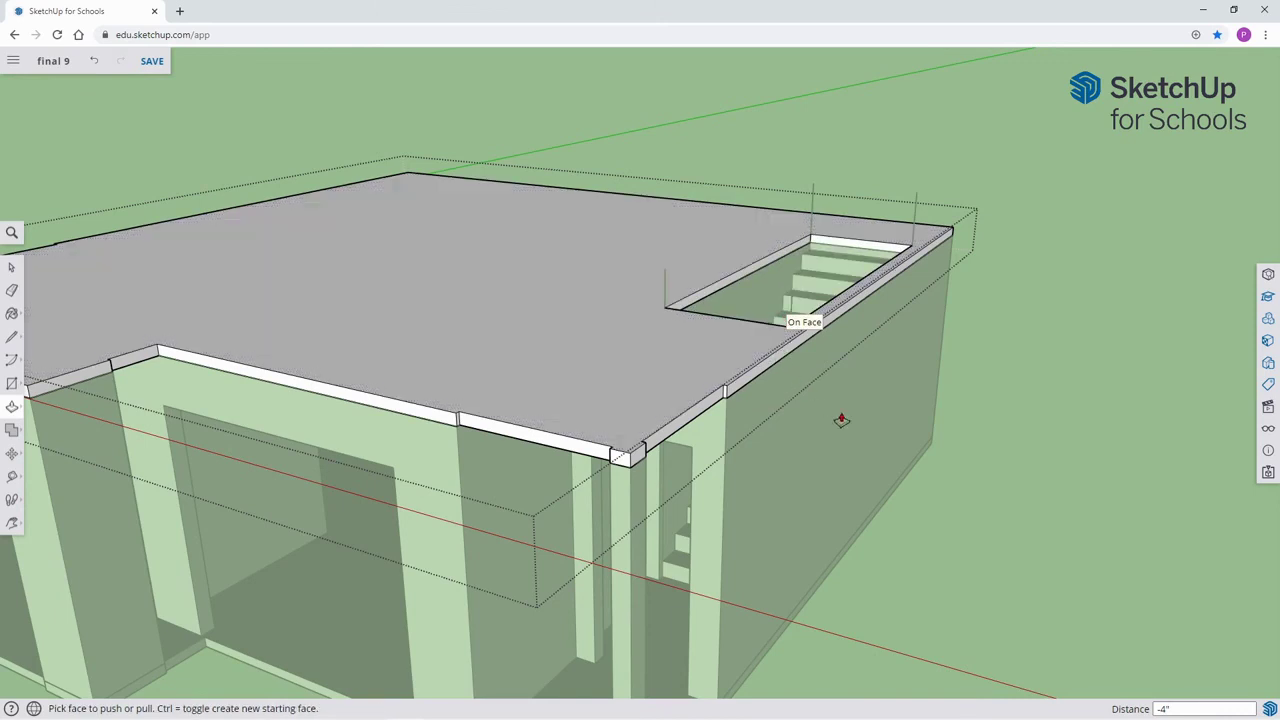
{"action": "key", "text": "space"}
{"action": "middle_click_drag", "start_coordinate": [983, 395], "coordinate": [1060, 406]}
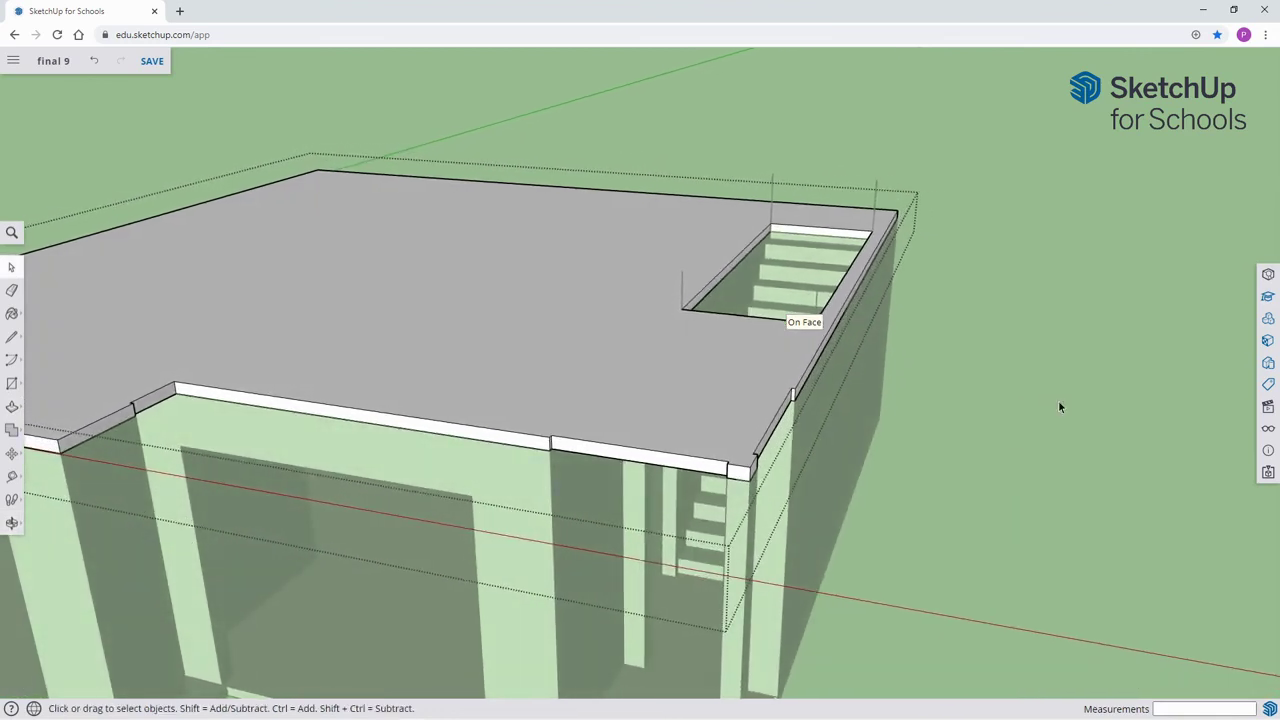
{"action": "left_click", "coordinate": [945, 442]}
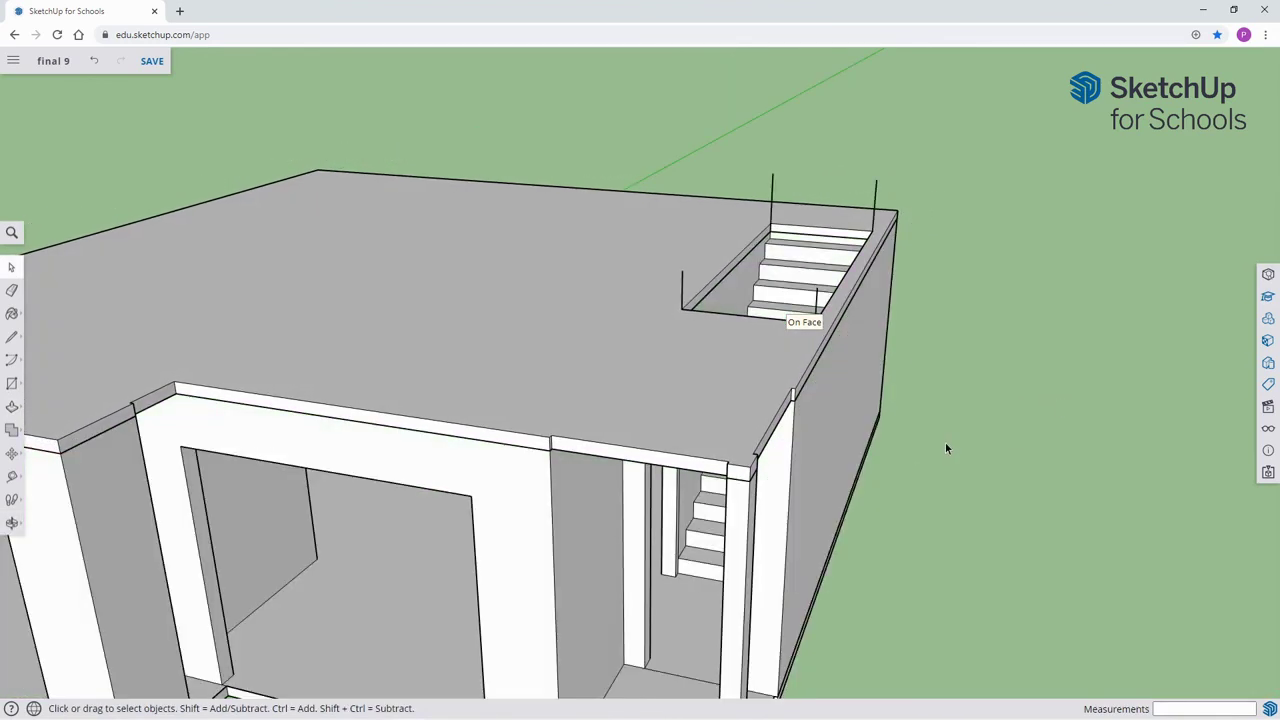
Open the ground floor component for editing, erase the four vertical marker lines around the stair opening, and leave the component.
{"action": "double_click", "coordinate": [508, 532]}
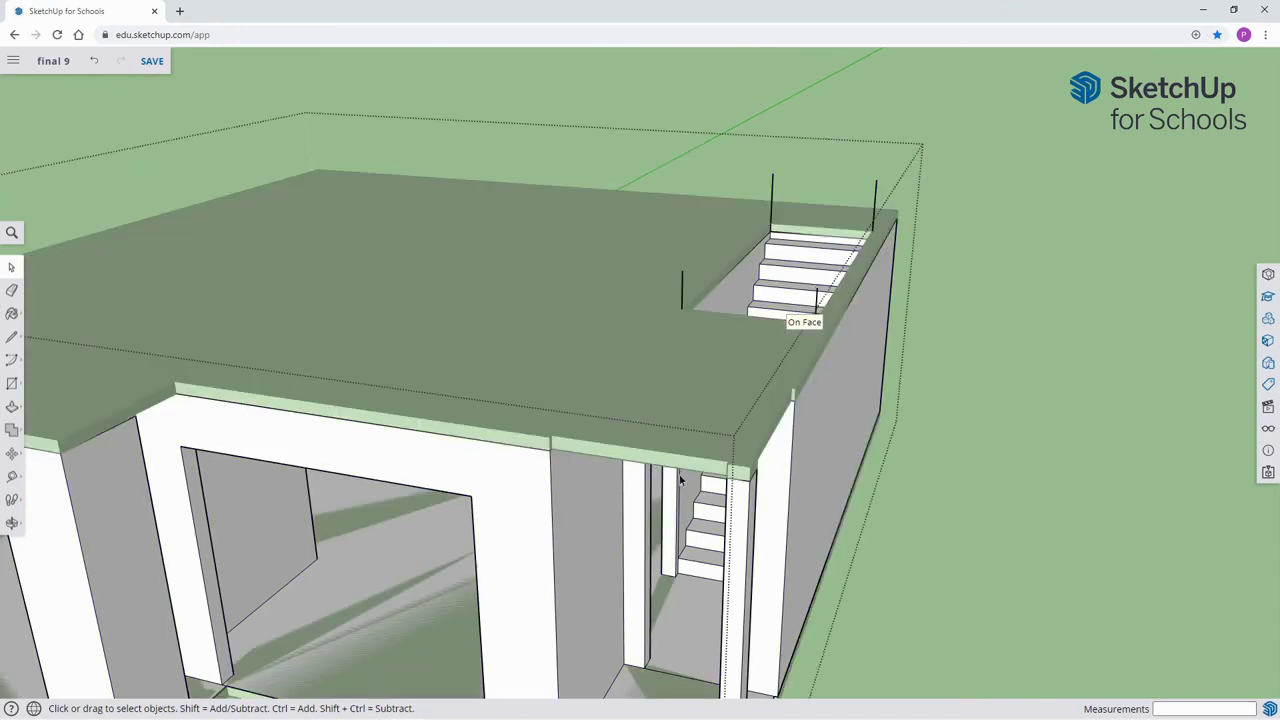
{"action": "key", "text": "e"}
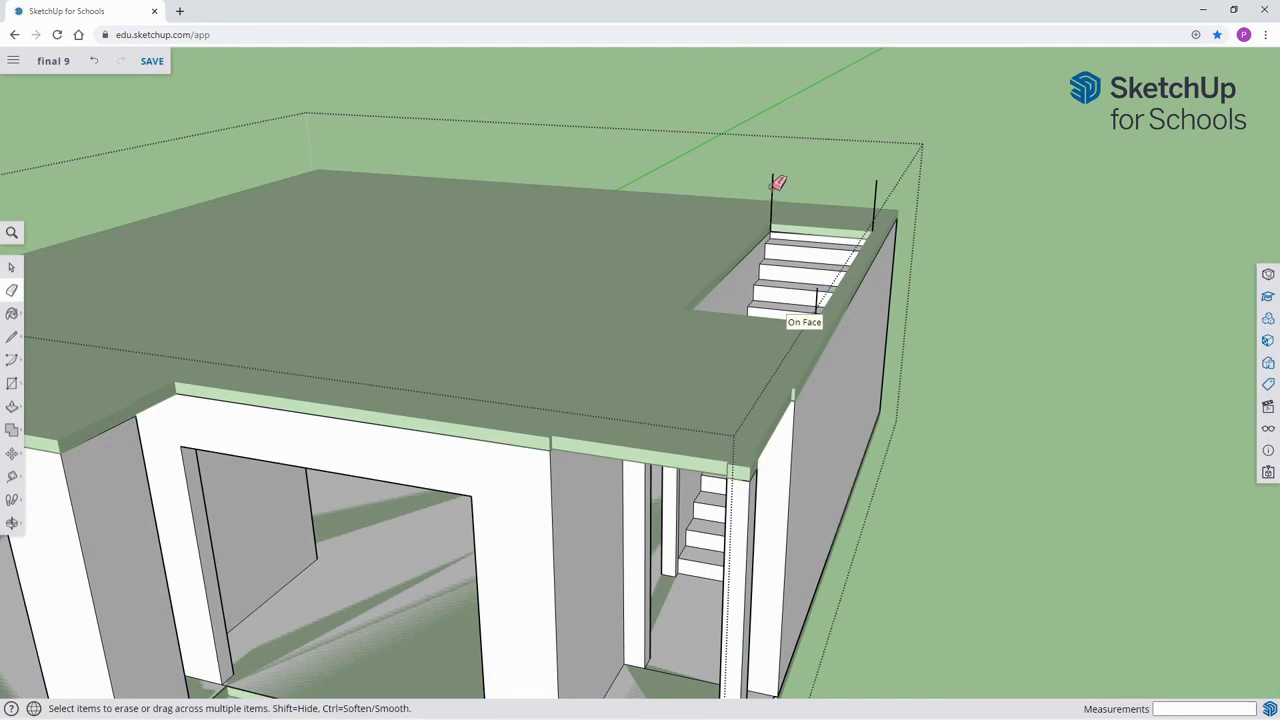
{"action": "left_click", "coordinate": [876, 190]}
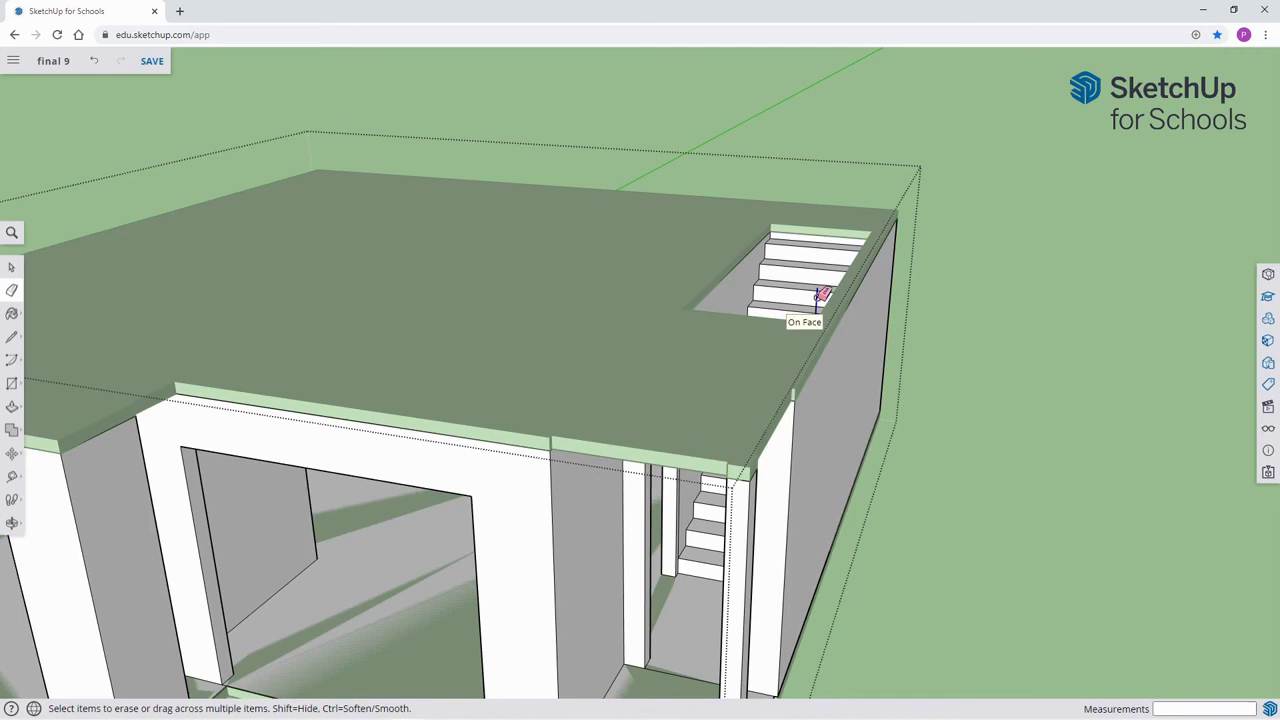
{"action": "key", "text": "space"}
{"action": "left_click", "coordinate": [986, 388]}
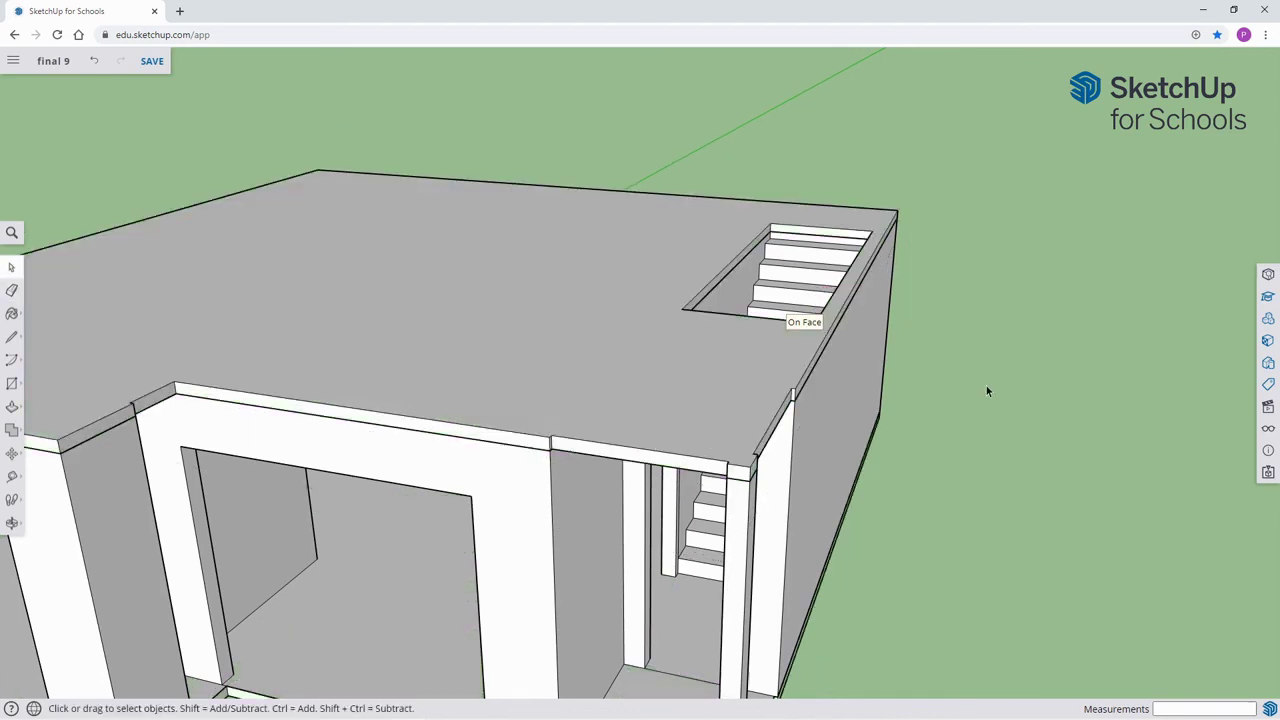
{"action": "scroll", "coordinate": [984, 390], "scroll_direction": "down", "scroll_amount": 6}
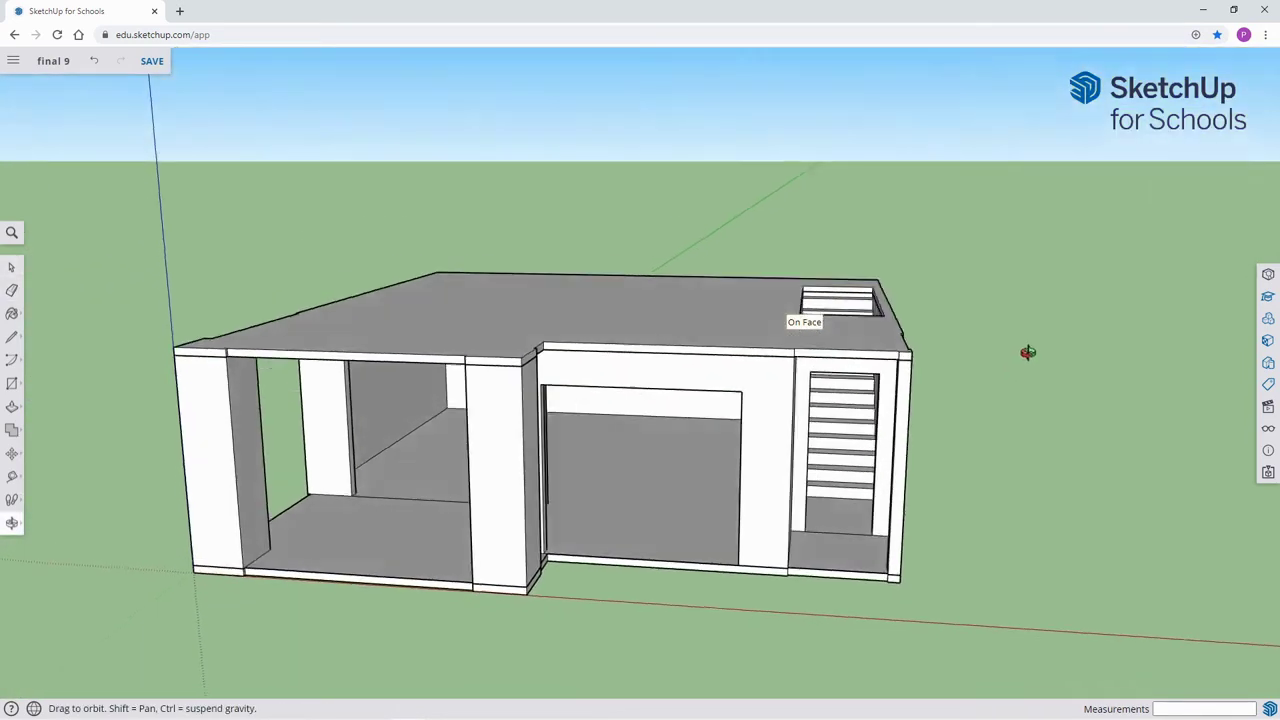